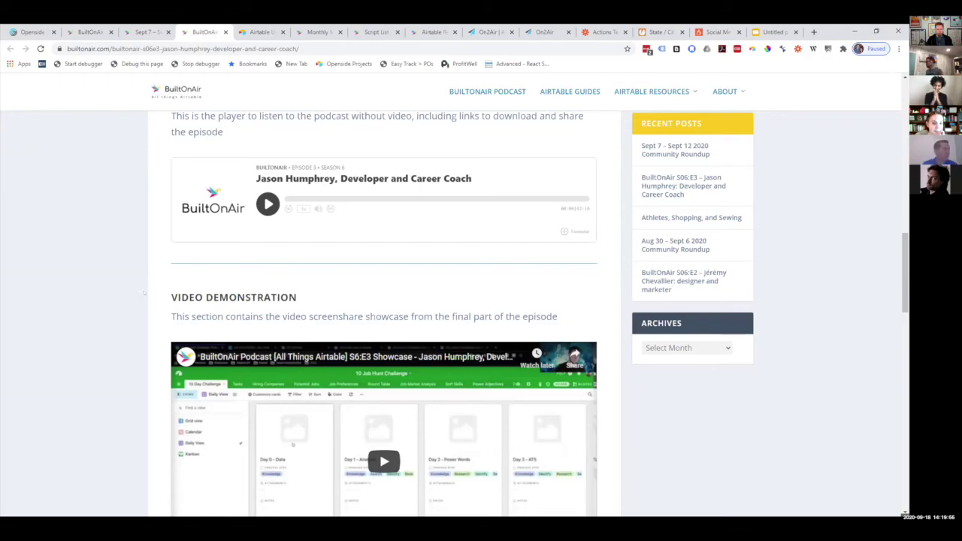
- Return to the start of the podcast episode page and bring up the Airtable Universe page
scroll(160, 270, "up", 5)
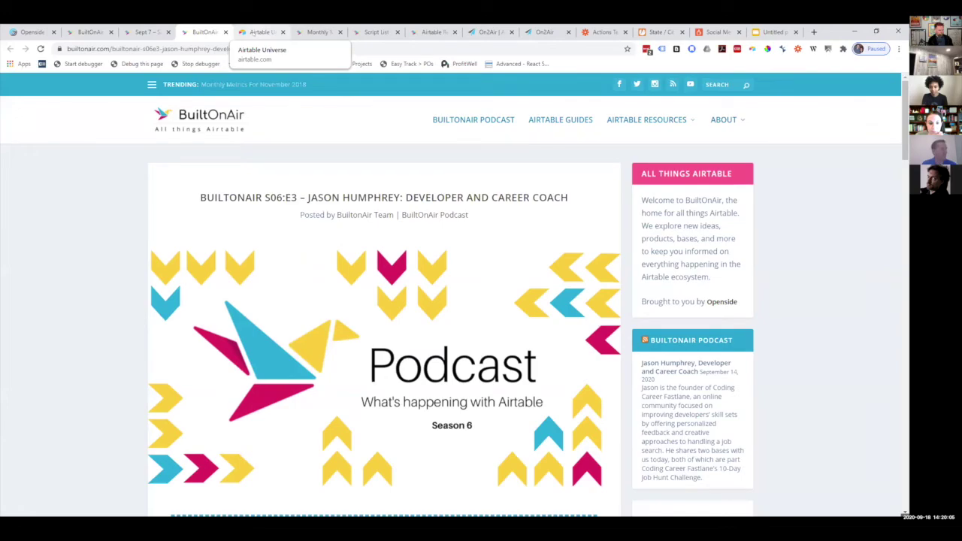
left_click(259, 32)
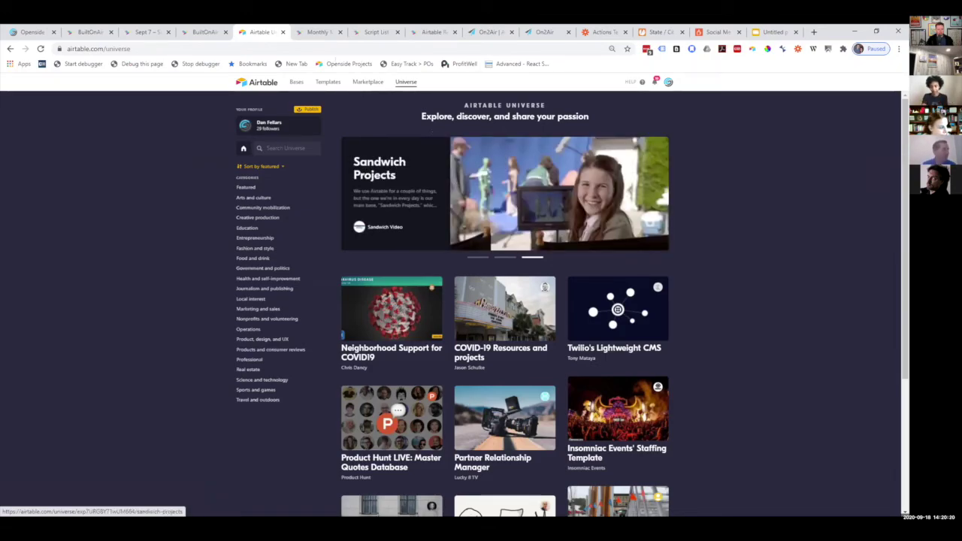
- Bring up the Monthly Metrics For August 2020 post and review its Top 10 New Followers and Top 10 New Likes rankings
key("ctrl+Tab")
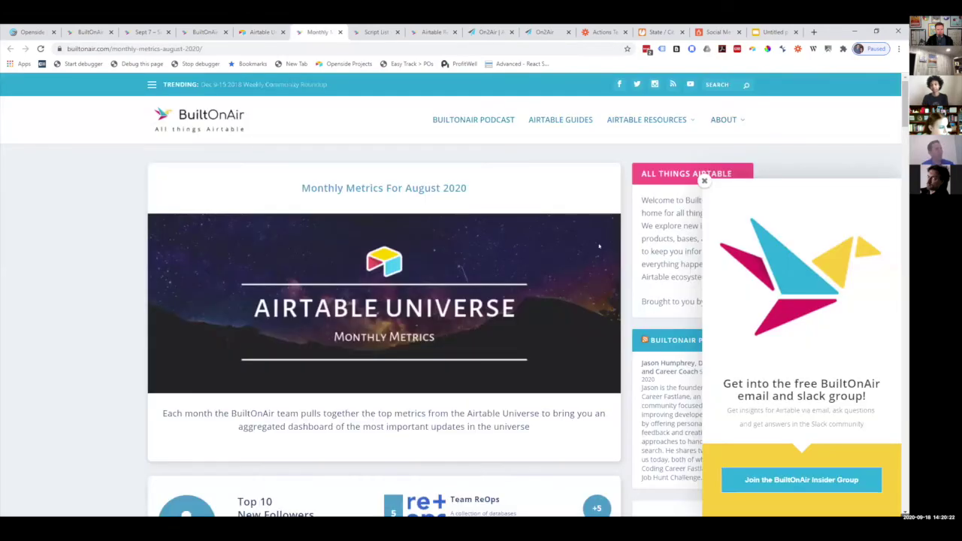
scroll(300, 301, "down", 4)
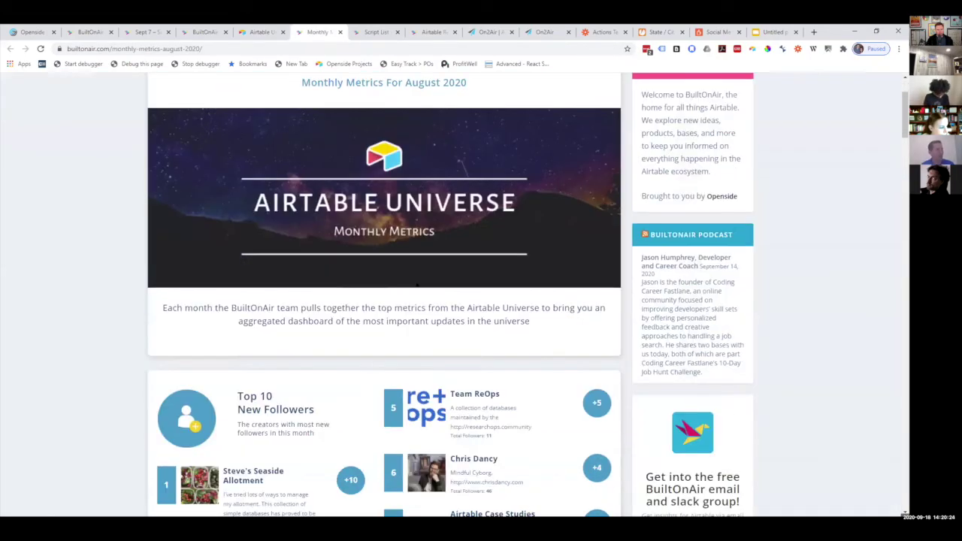
scroll(300, 302, "down", 1)
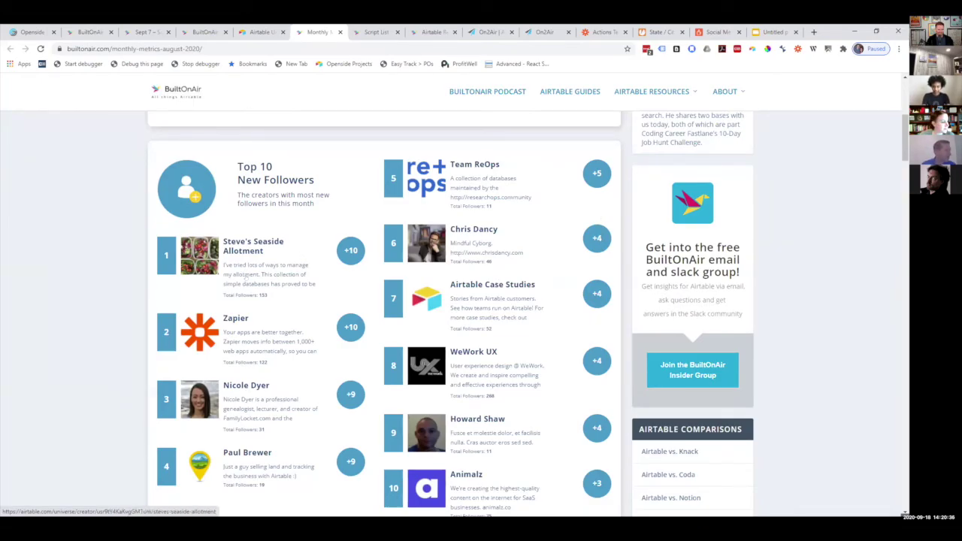
scroll(508, 222, "down", 3)
scroll(274, 193, "up", 2)
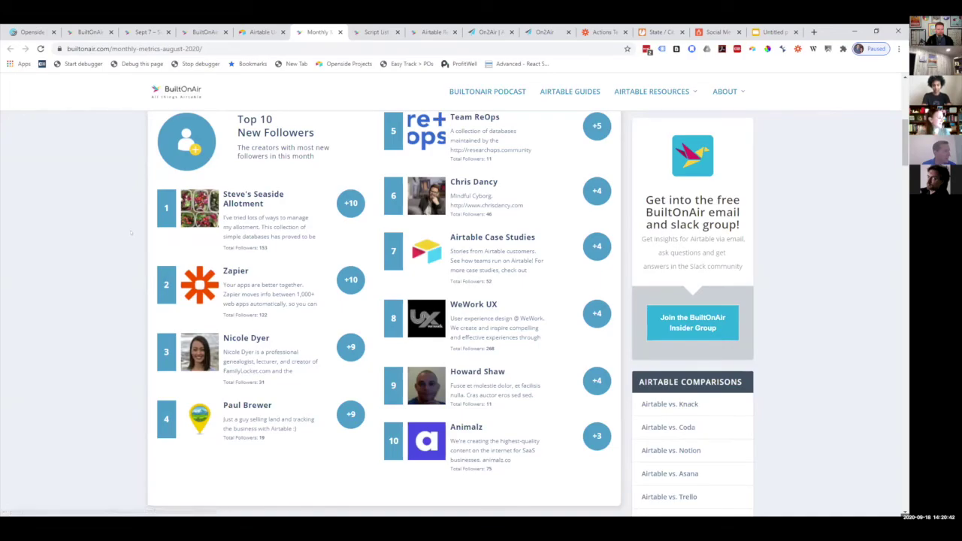
scroll(130, 233, "down", 5)
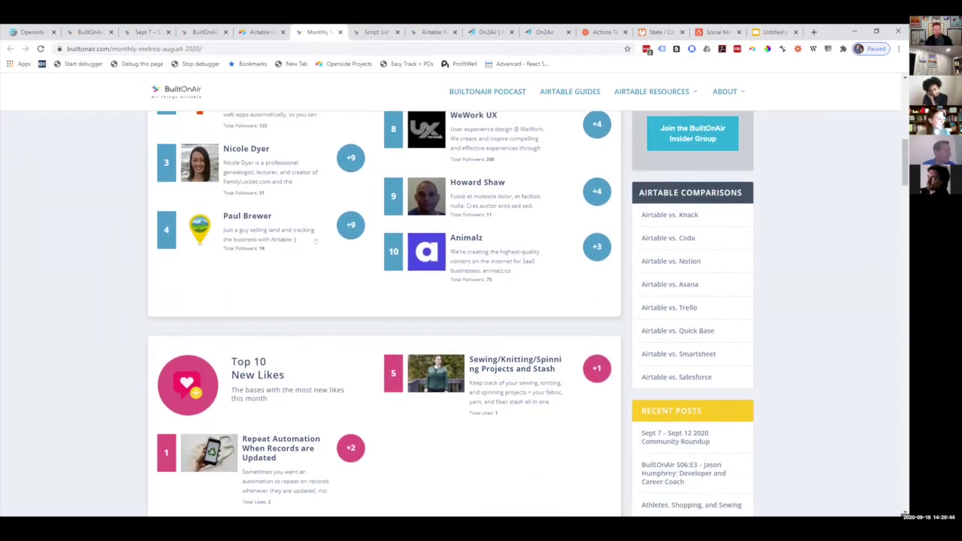
scroll(465, 195, "down", 2)
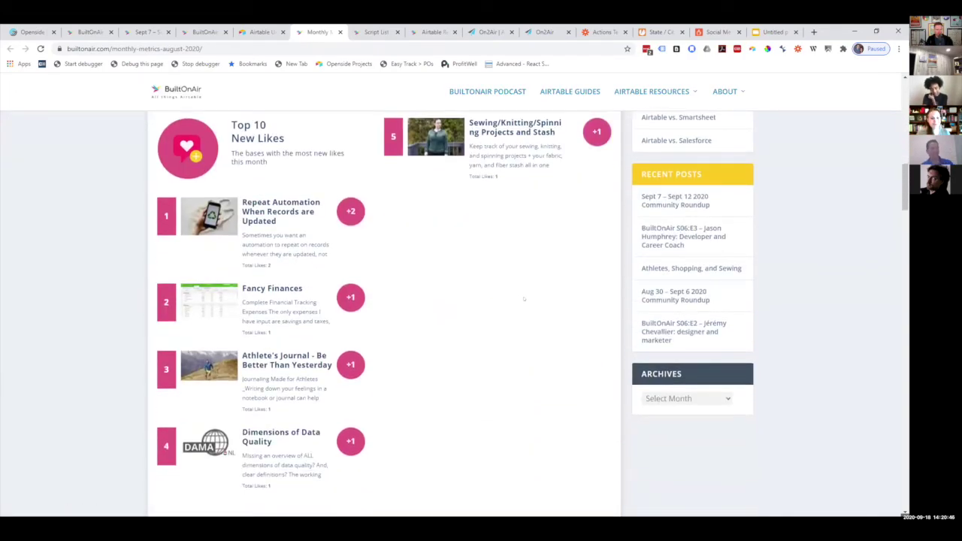
scroll(524, 299, "up", 6)
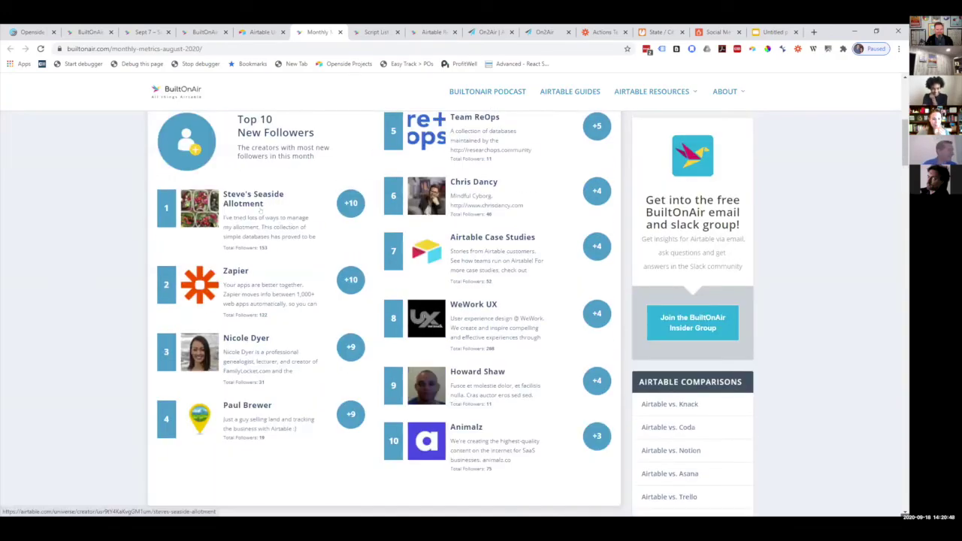
scroll(186, 272, "down", 5)
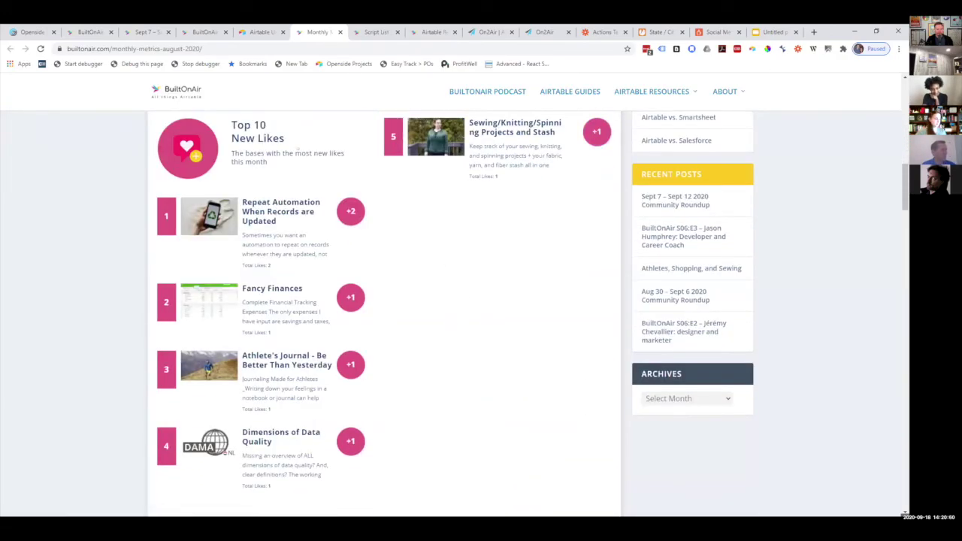
scroll(426, 224, "up", 6)
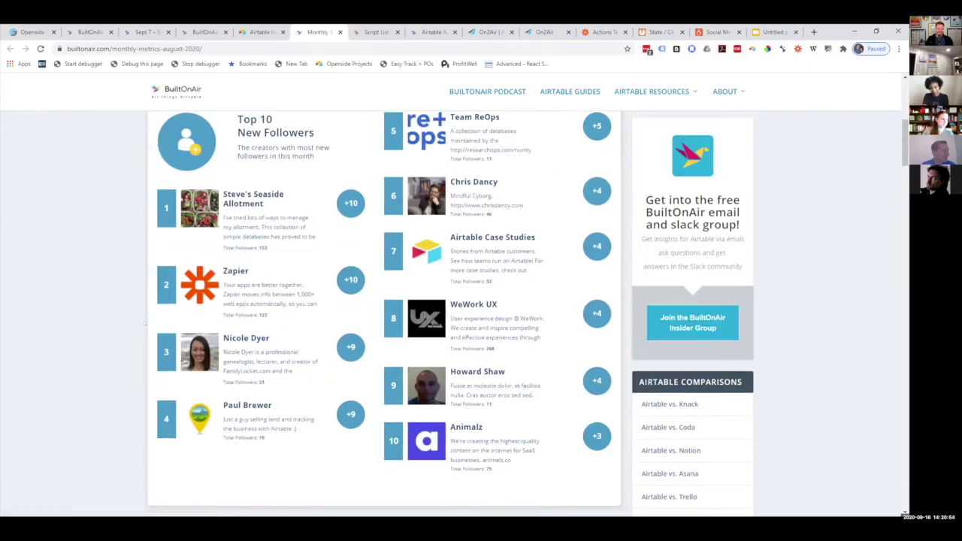
scroll(145, 323, "down", 3)
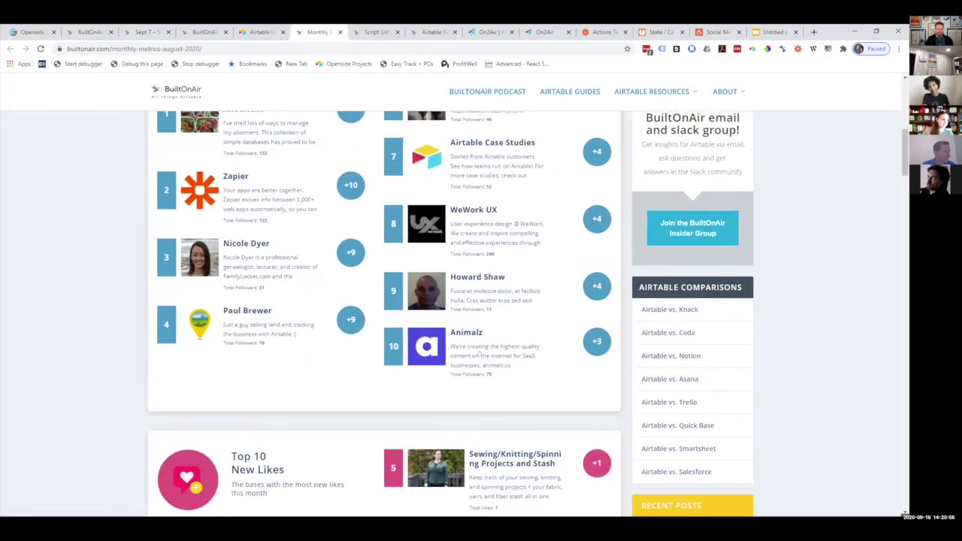
scroll(489, 323, "down", 2)
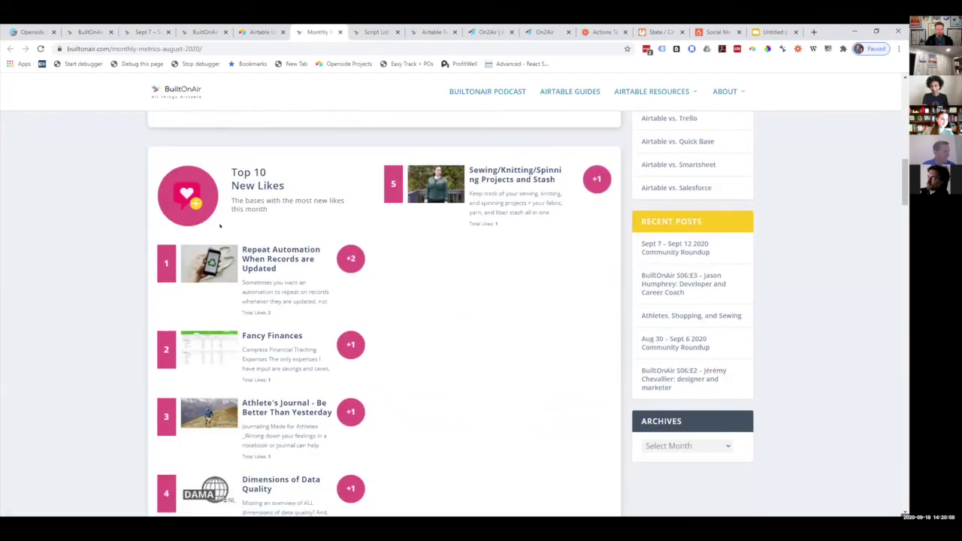
- Examine the New Bases and New Creators lists further down the August 2020 metrics post
scroll(500, 317, "down", 3)
scroll(503, 284, "down", 3)
scroll(413, 289, "up", 2)
scroll(376, 291, "down", 5)
scroll(321, 293, "down", 3)
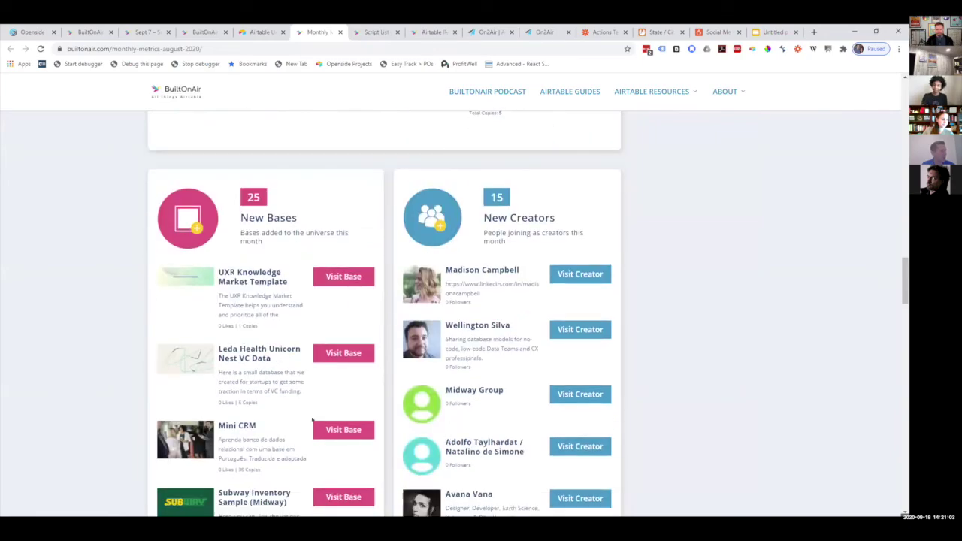
scroll(313, 323, "down", 3)
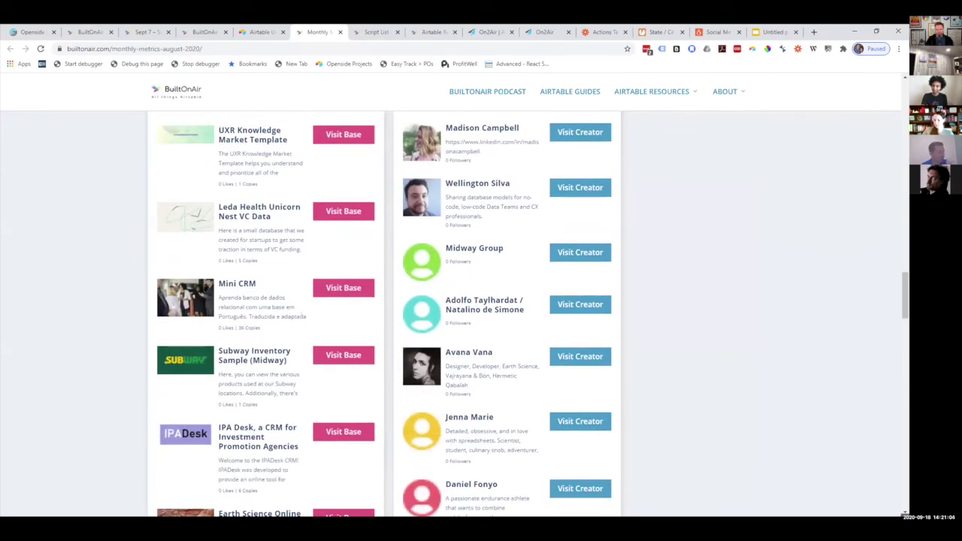
scroll(300, 308, "down", 1)
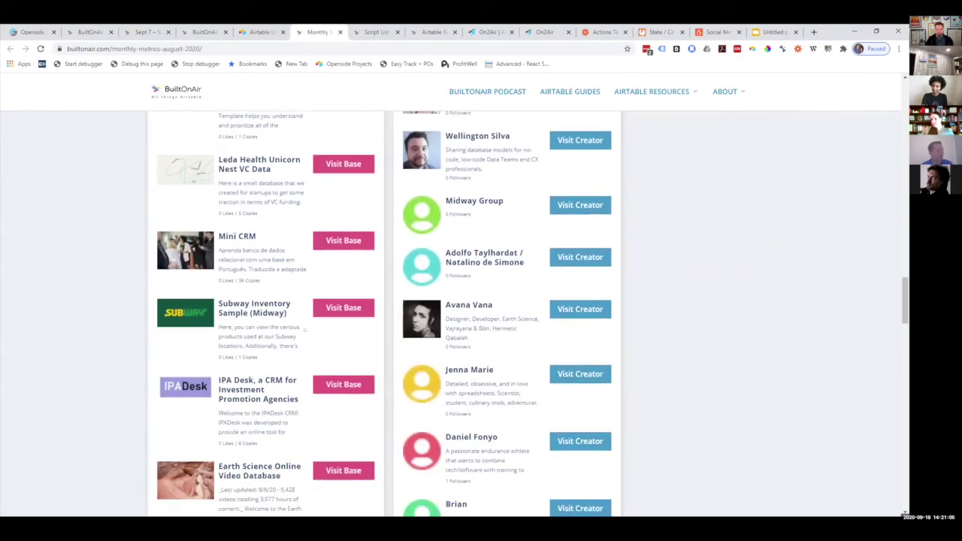
scroll(364, 293, "down", 4)
scroll(364, 293, "up", 10)
scroll(364, 293, "down", 11)
scroll(387, 313, "down", 15)
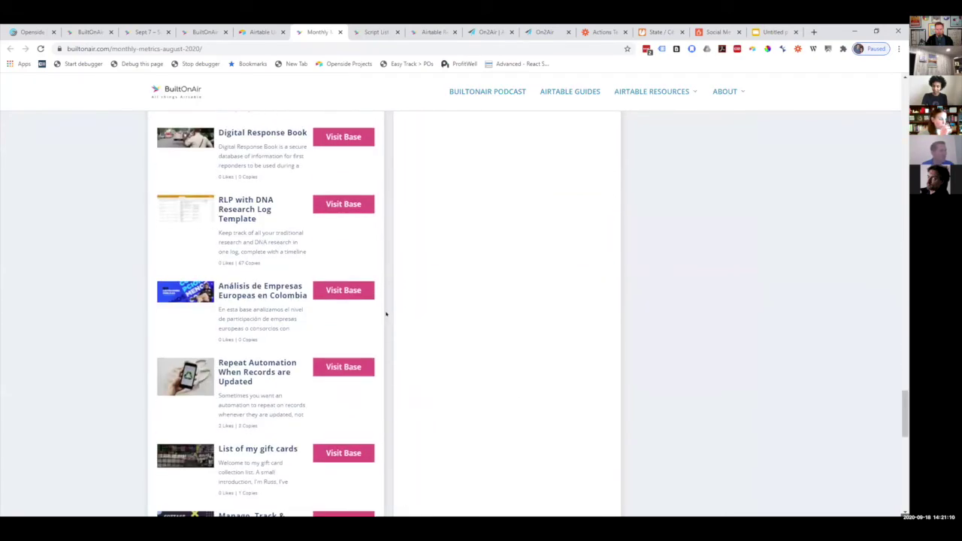
scroll(298, 308, "up", 11)
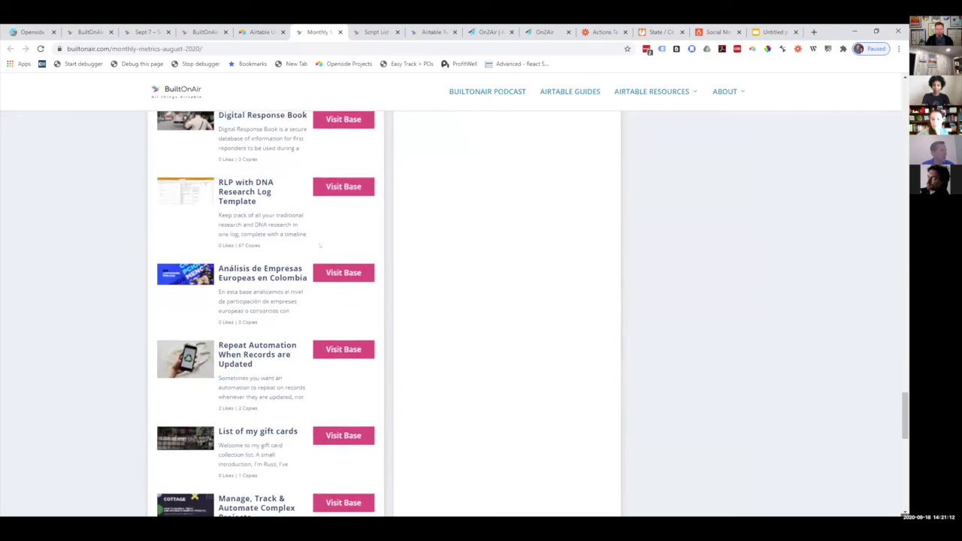
- Bring up the BuiltOnAir Airtable Scripts library and look over the first scripts listed
left_click(370, 33)
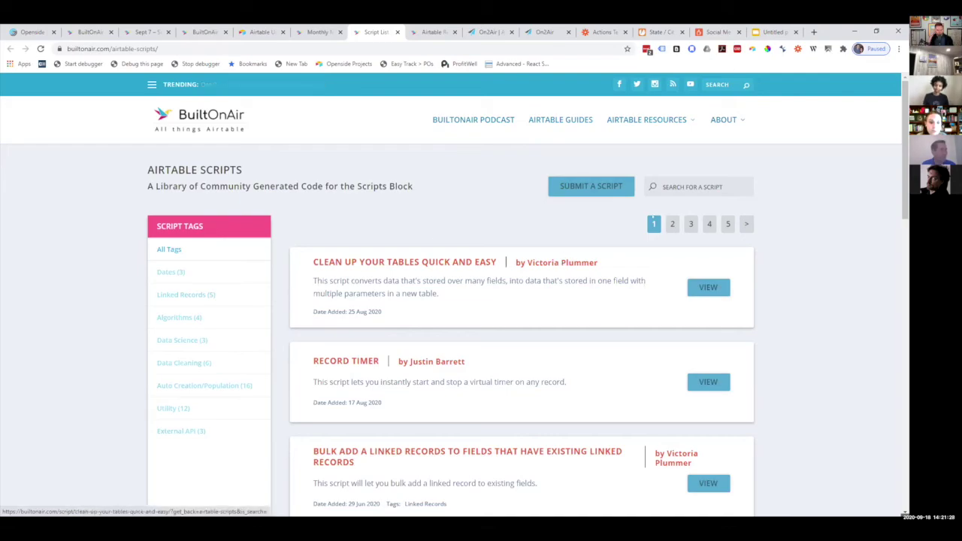
scroll(520, 340, "down", 1)
scroll(511, 305, "up", 1)
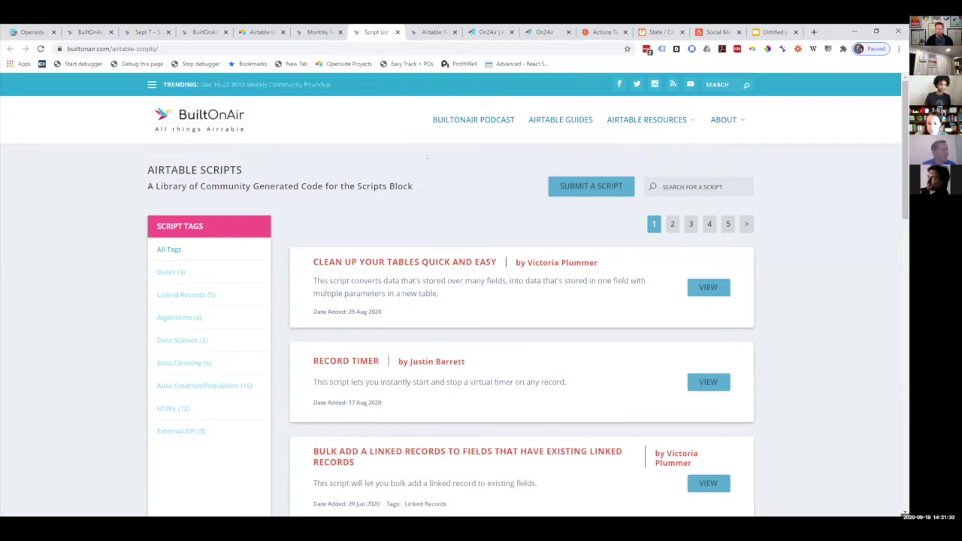
- Bring up the Airtable Resources page, check its Communities and Products categories, and browse the Service Providers listings
left_click(434, 31)
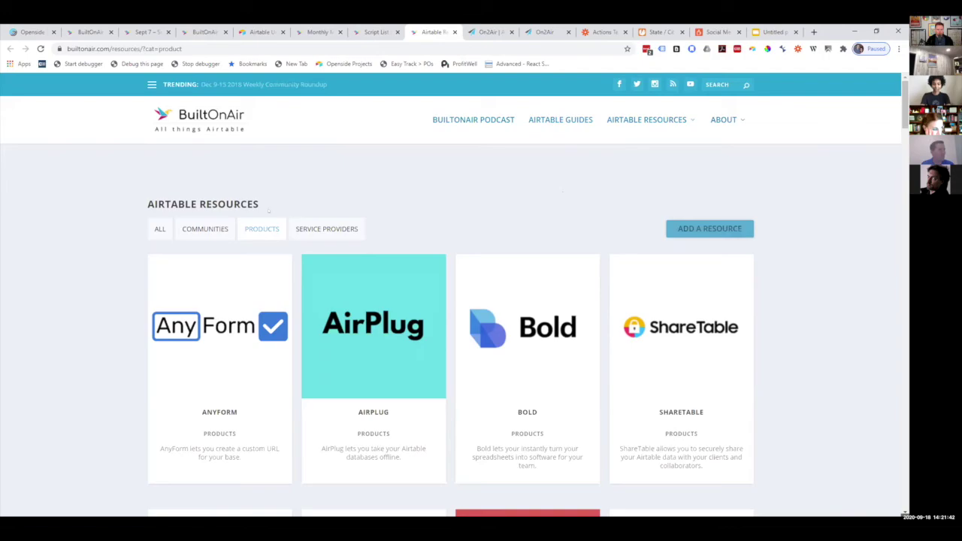
left_click(206, 229)
left_click(262, 228)
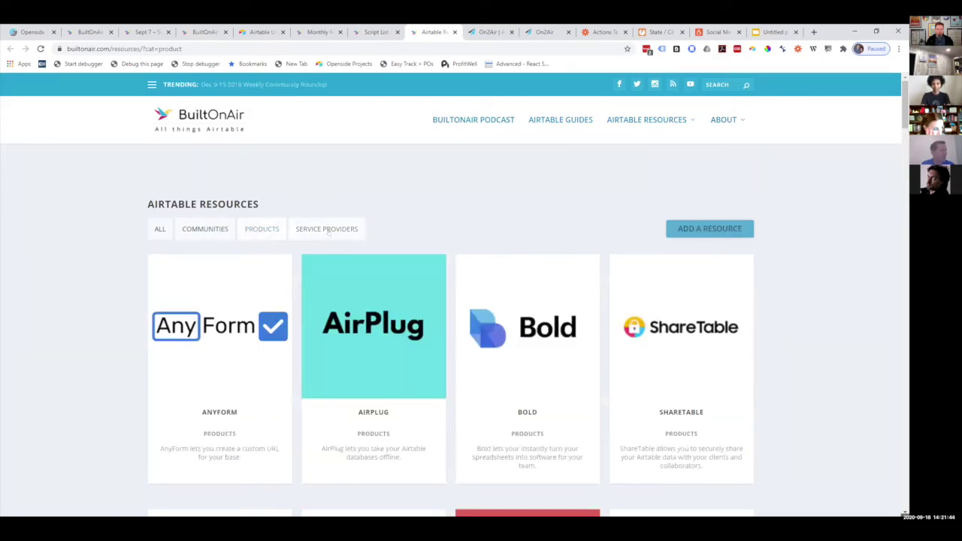
left_click(326, 228)
scroll(773, 328, "down", 3)
scroll(774, 329, "down", 3)
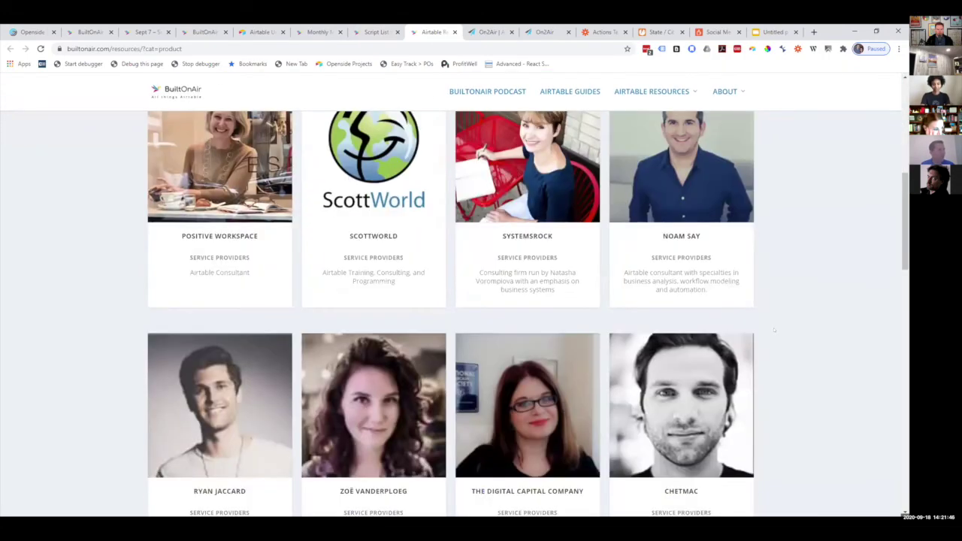
scroll(774, 329, "up", 4)
scroll(774, 331, "up", 3)
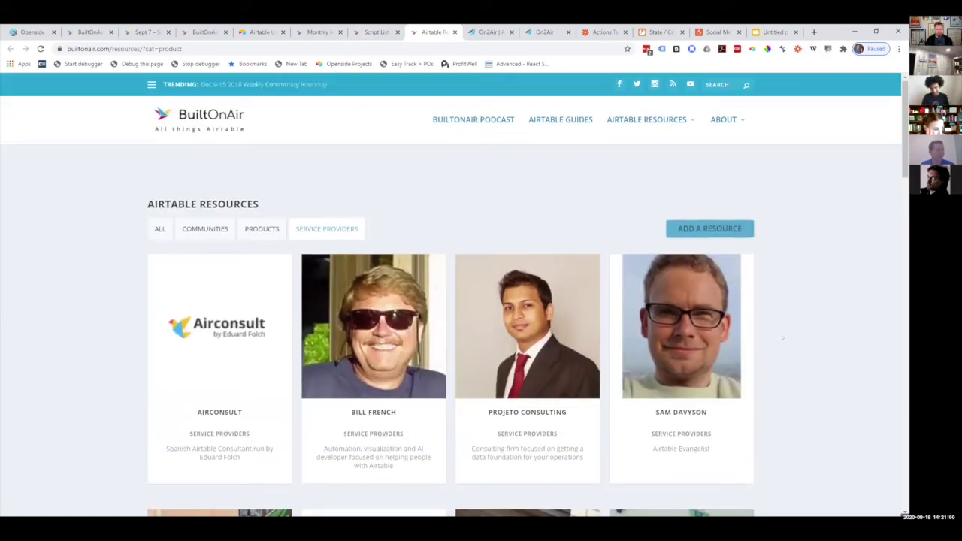
- Revisit the Products and Service Providers categories of the Airtable Resources, and show all resources
left_click(263, 230)
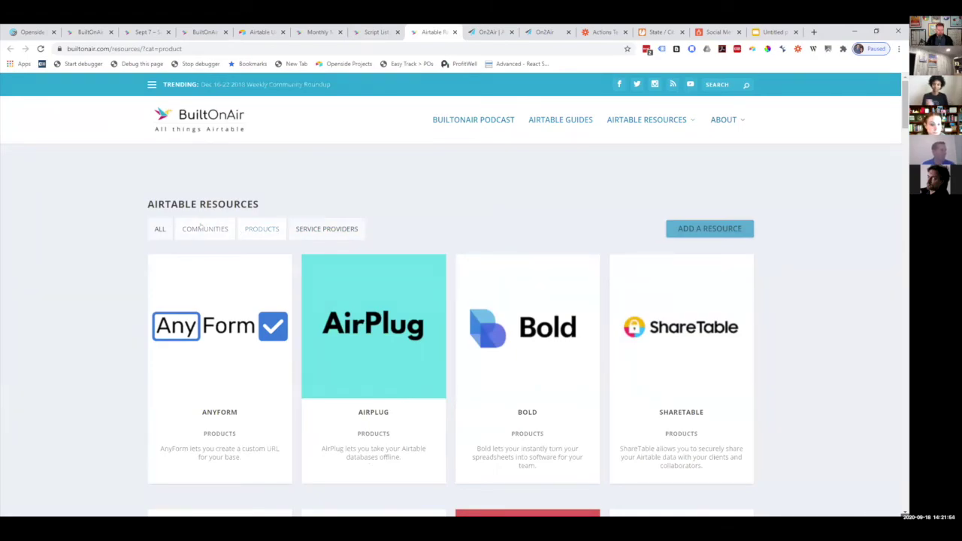
left_click(326, 229)
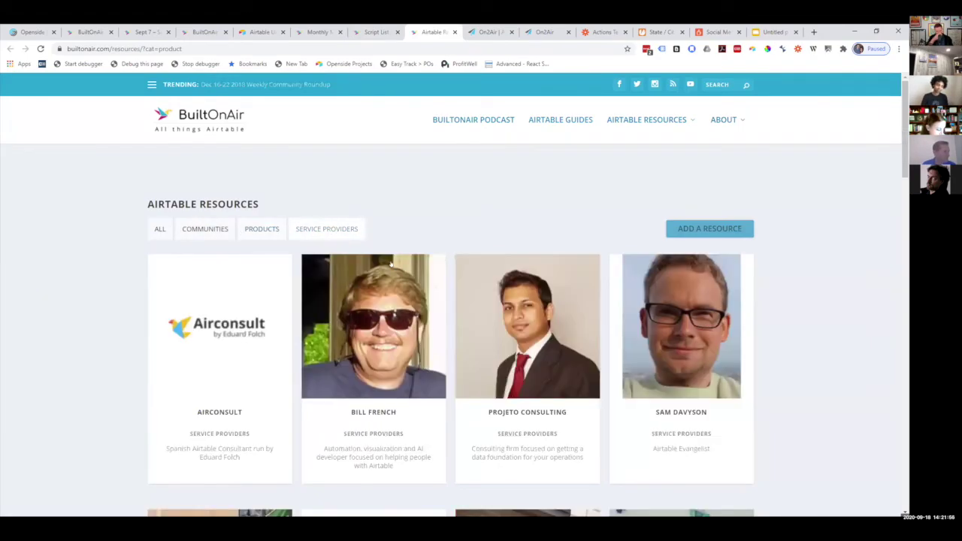
scroll(375, 218, "down", 3)
scroll(168, 225, "up", 4)
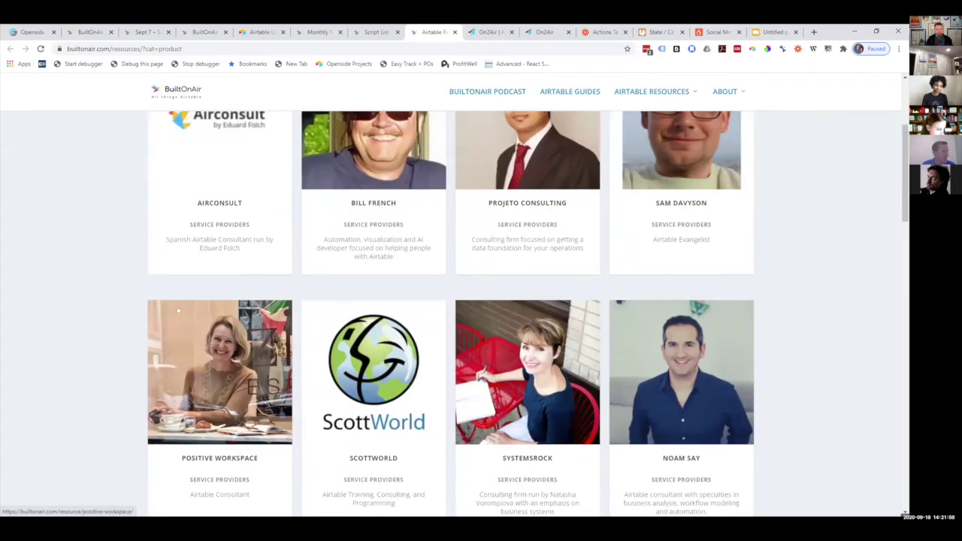
left_click(161, 229)
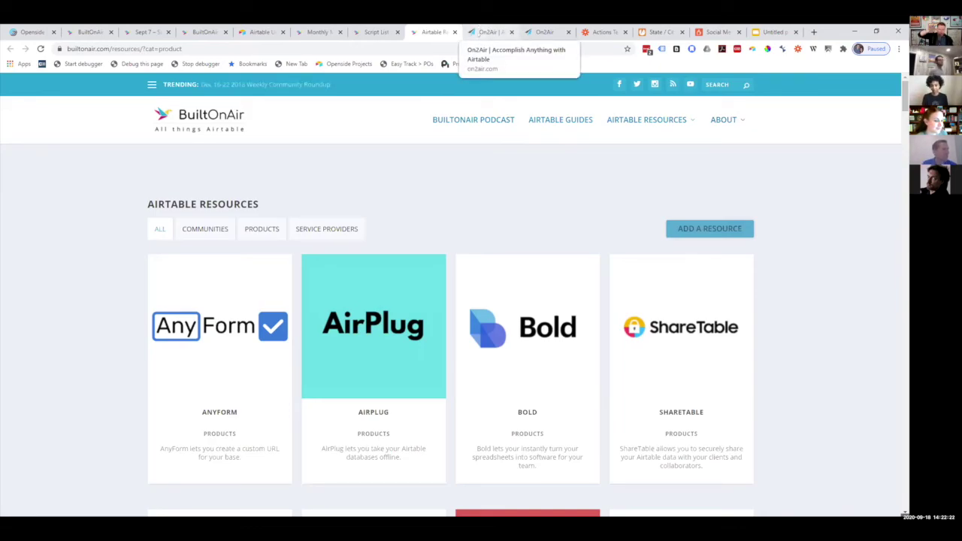
- Bring up the On2Air home page and review its app overview and the Why On2Air? section down to the customer logos
left_click(481, 33)
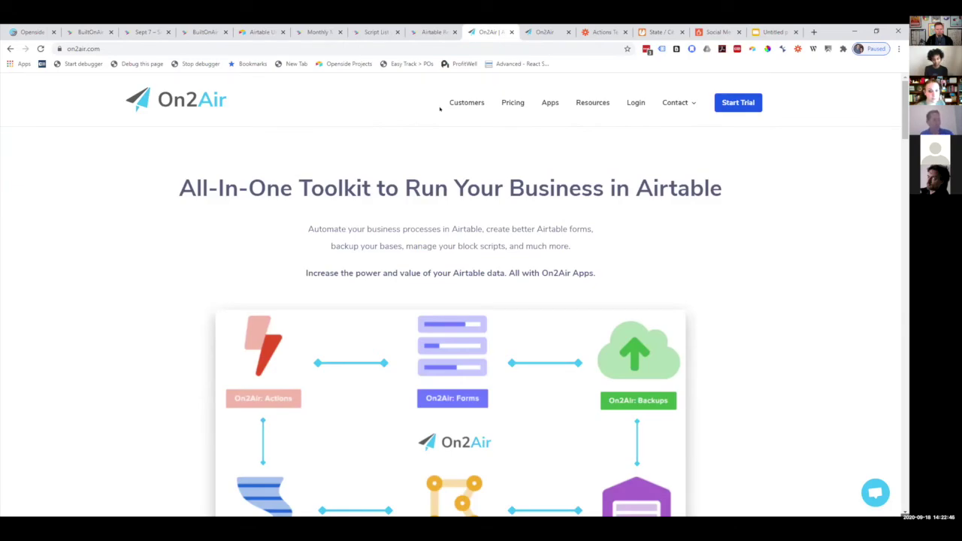
scroll(440, 109, "down", 2)
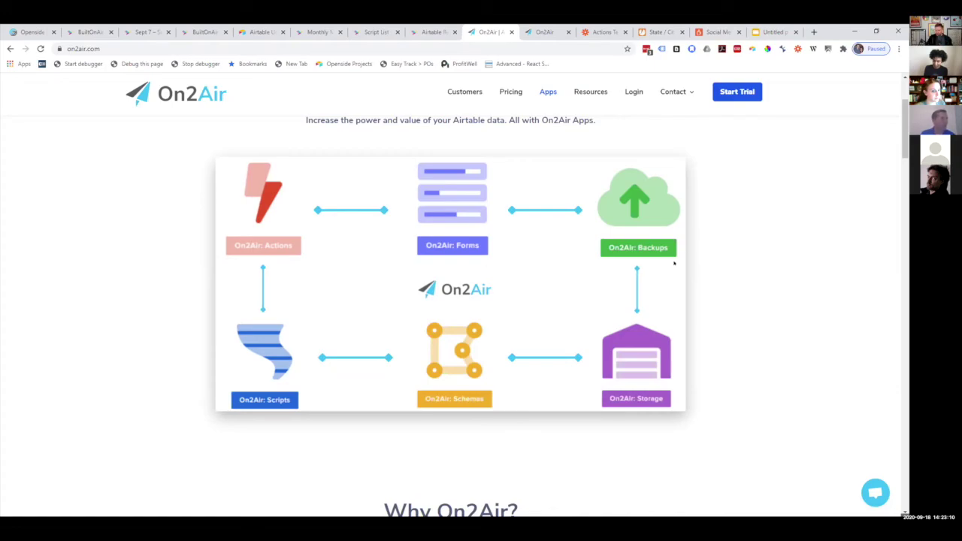
scroll(673, 266, "down", 2)
scroll(631, 291, "down", 5)
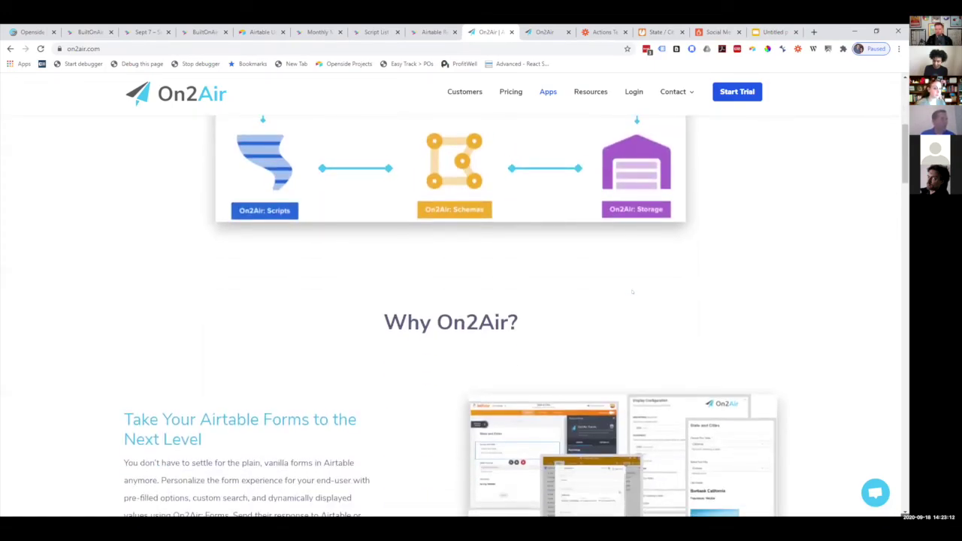
scroll(721, 254, "down", 12)
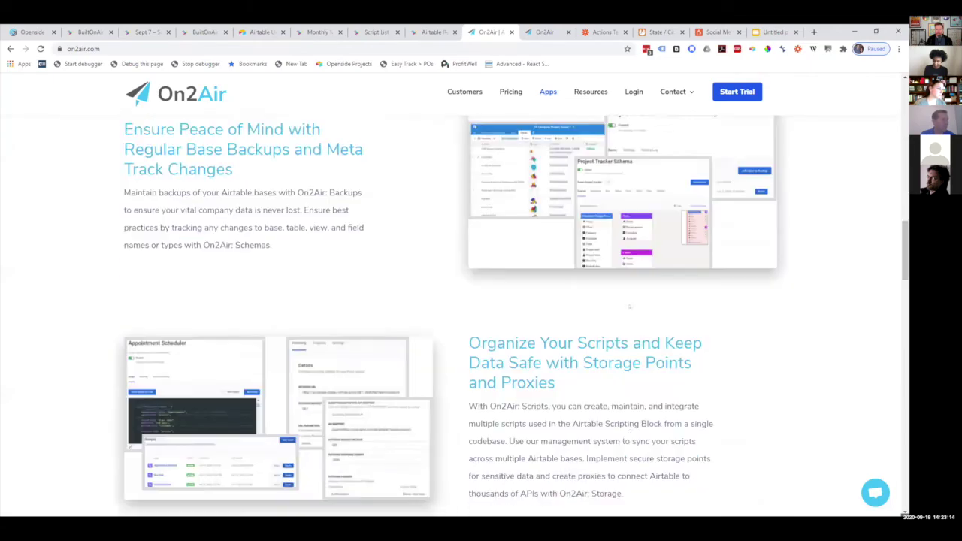
scroll(765, 247, "down", 8)
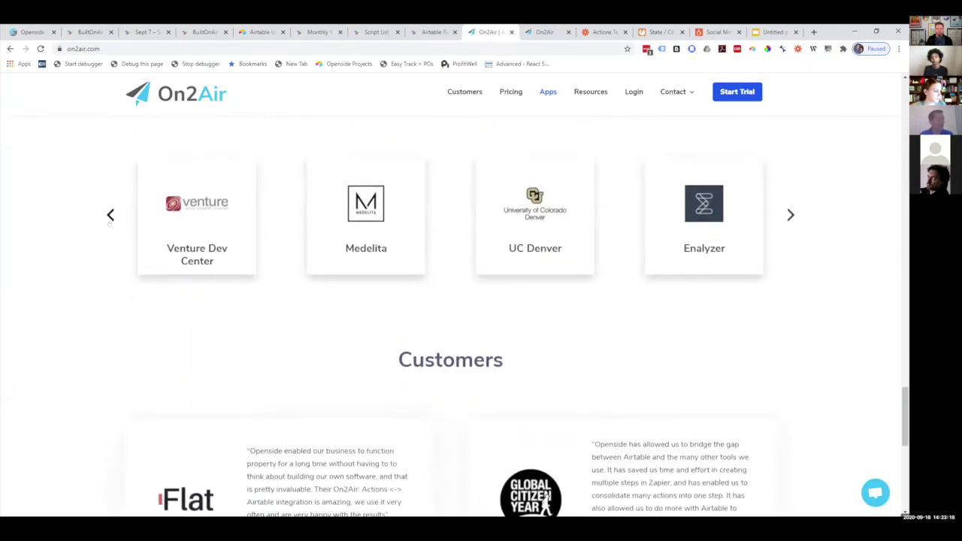
- Browse backward through the customer logo carousel to Clark Construction and Netflix, and bring up the On2Air Apps dashboard
left_click(110, 215)
left_click(109, 215)
left_click(110, 215)
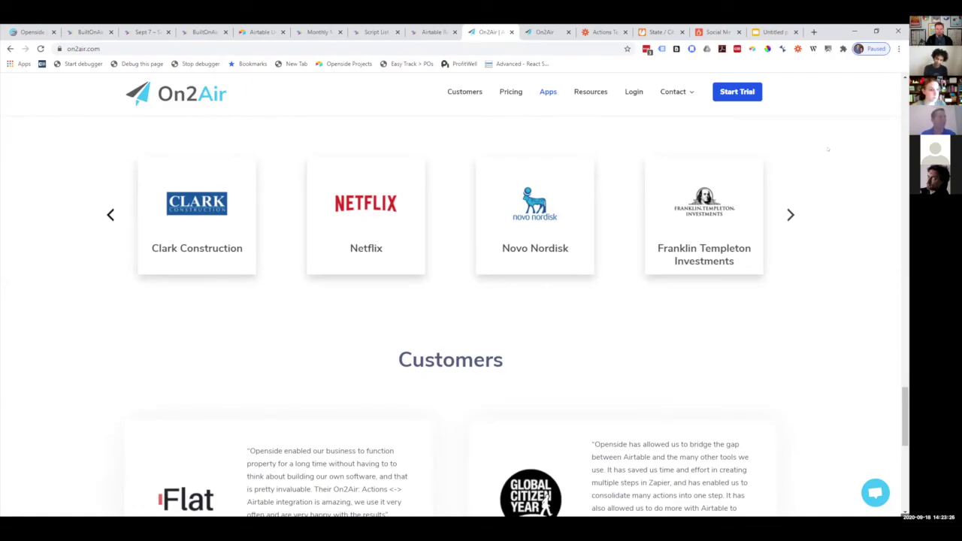
left_click(544, 32)
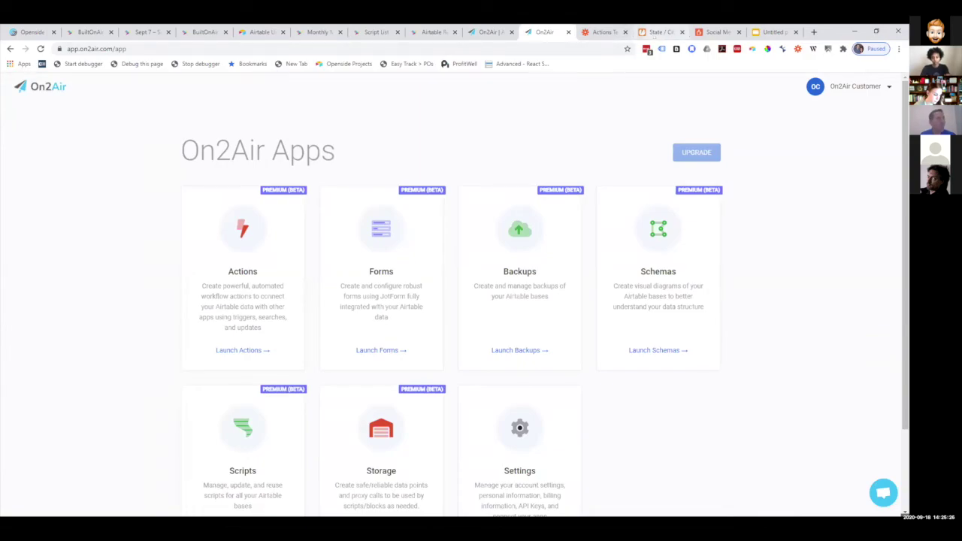
- Bring up the State / Cities JotForm and browse the Cities list for Colorado
left_click(661, 31)
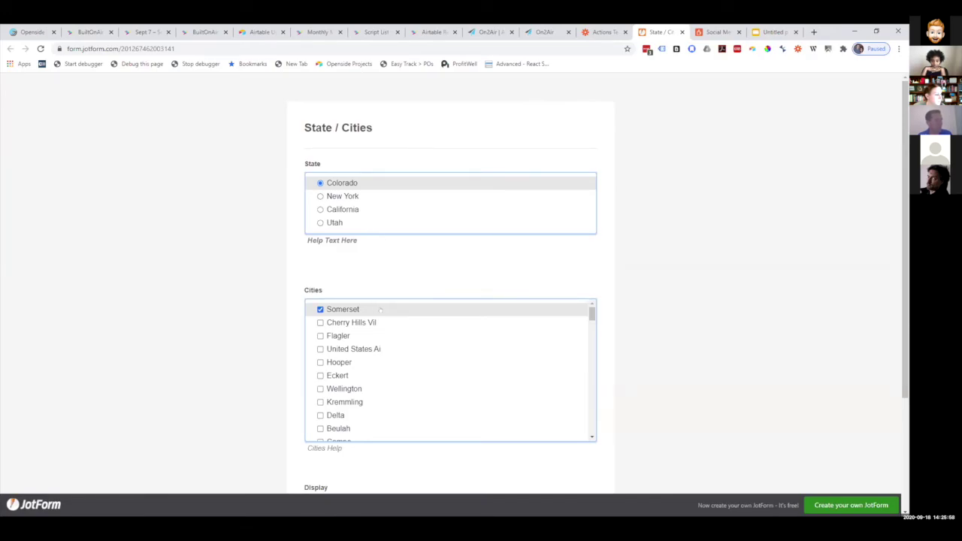
scroll(402, 337, "down", 1)
scroll(365, 332, "up", 1)
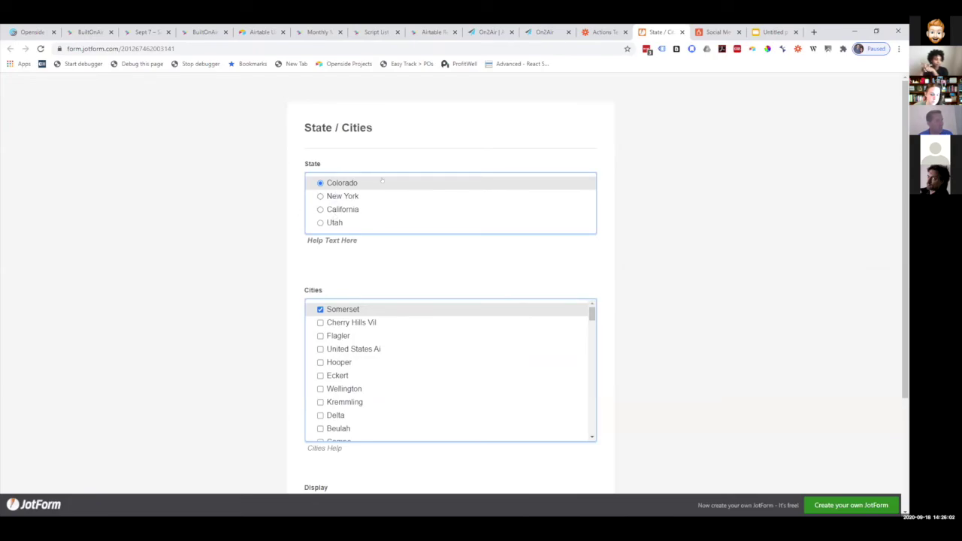
scroll(337, 312, "down", 2)
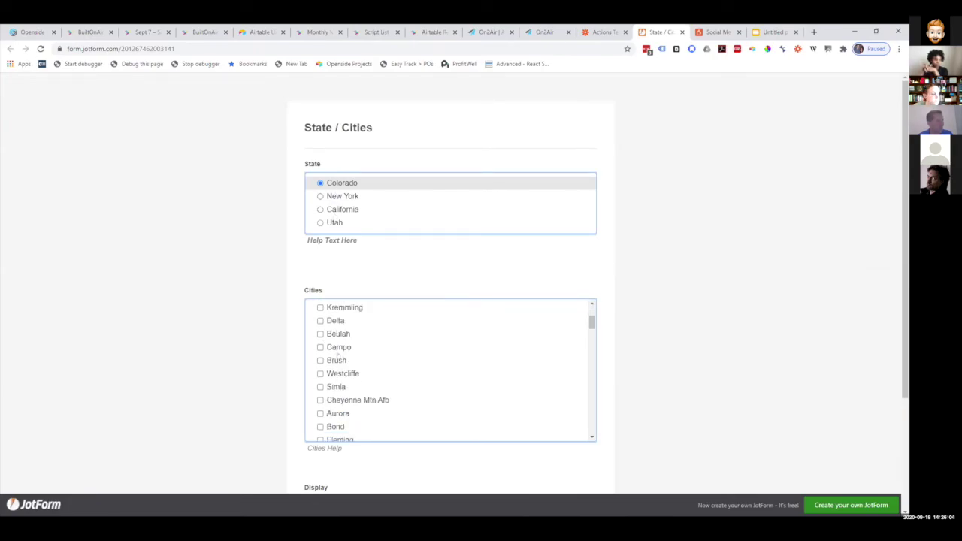
- Select California as the state, try both of its cities, and leave only Burbank checked
left_click(341, 209)
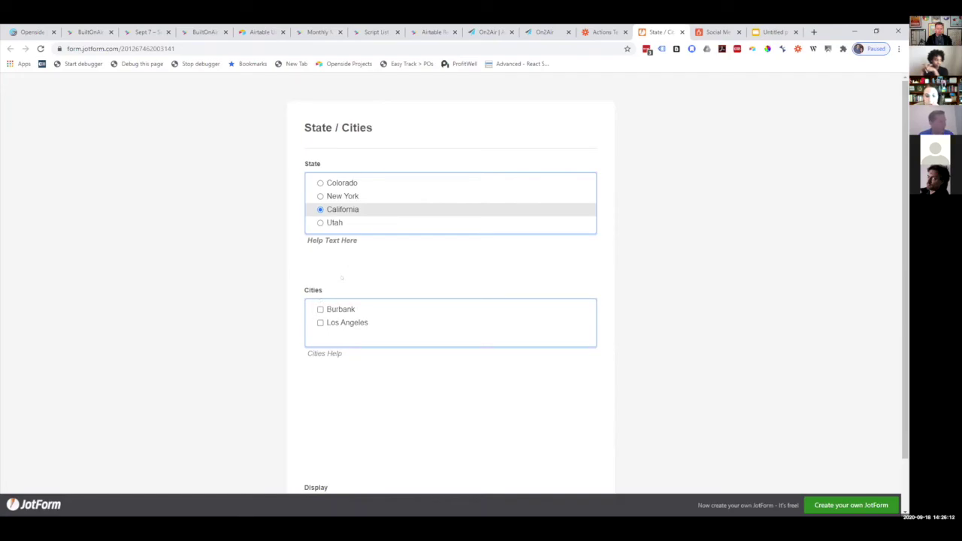
left_click(320, 309)
left_click(319, 322)
scroll(312, 298, "down", 1)
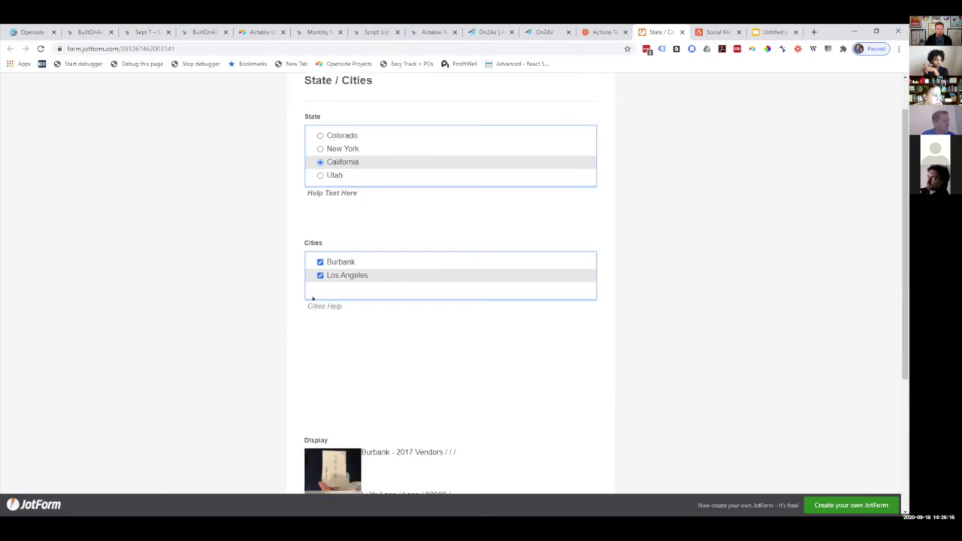
left_click(320, 274)
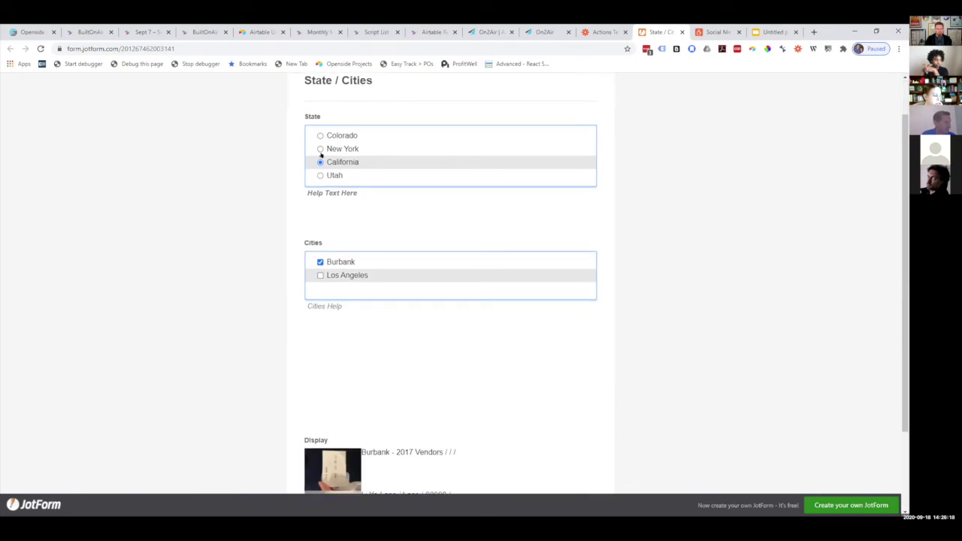
- Examine the records and images in the form's Display section for the selected city
scroll(298, 249, "down", 2)
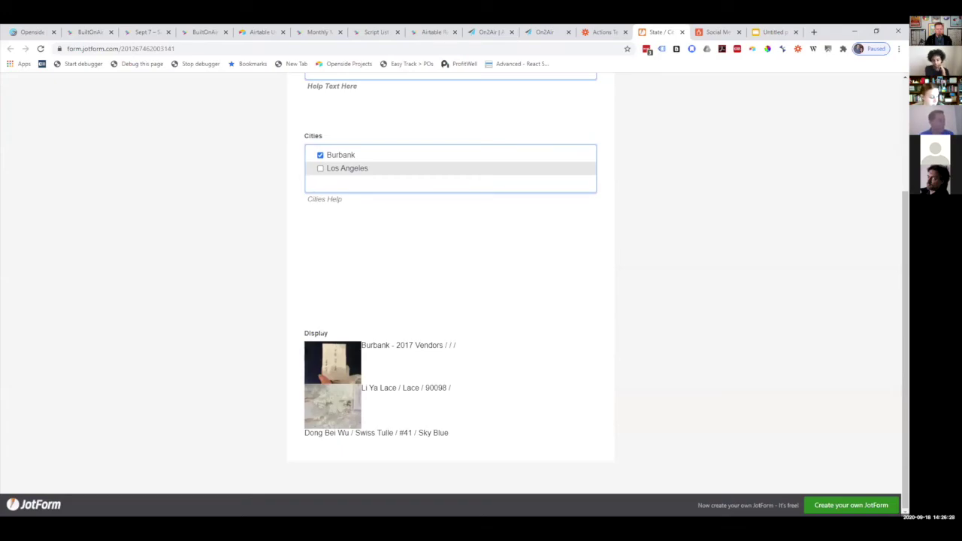
scroll(297, 210, "up", 1)
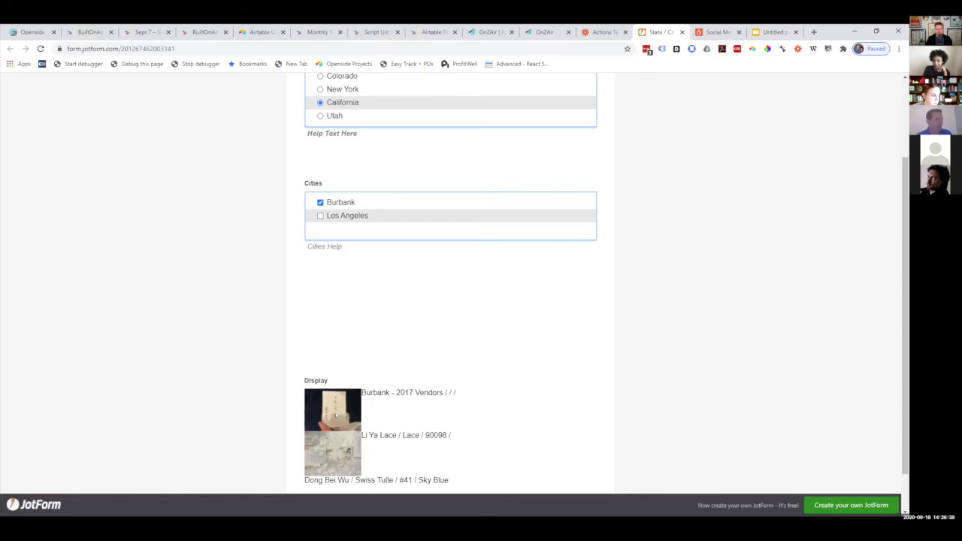
scroll(336, 416, "down", 1)
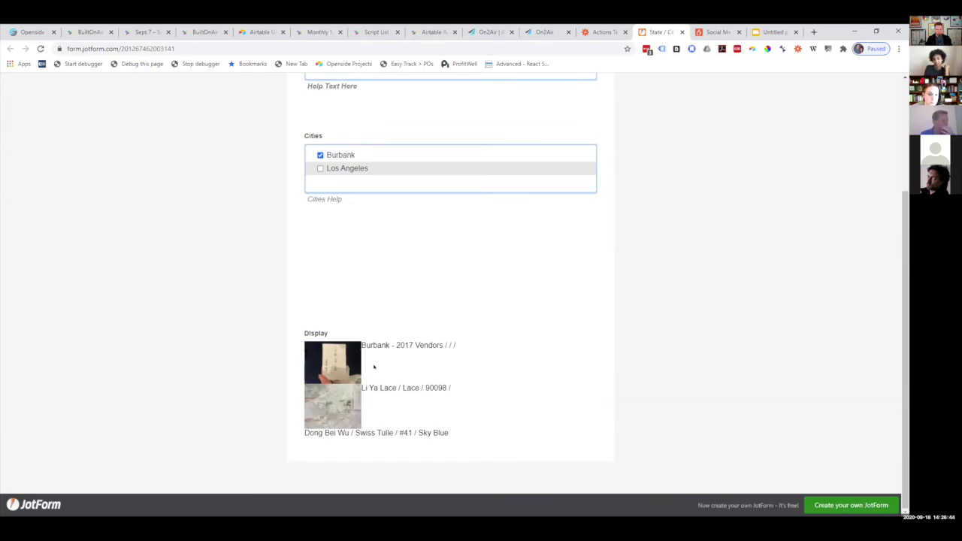
scroll(373, 366, "up", 1)
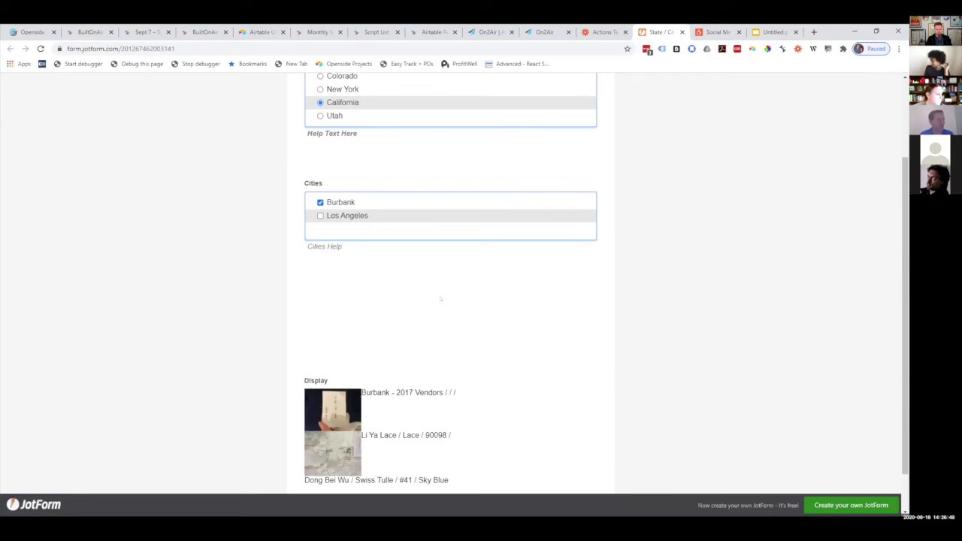
scroll(454, 307, "down", 1)
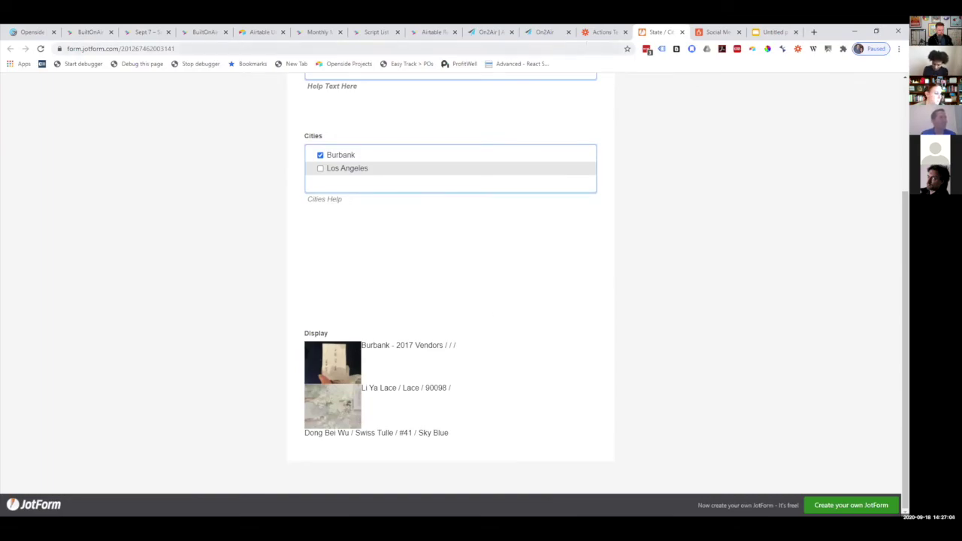
- Go back to the On2Air Apps dashboard, launch Backups, and open the New Backup project
left_click(545, 32)
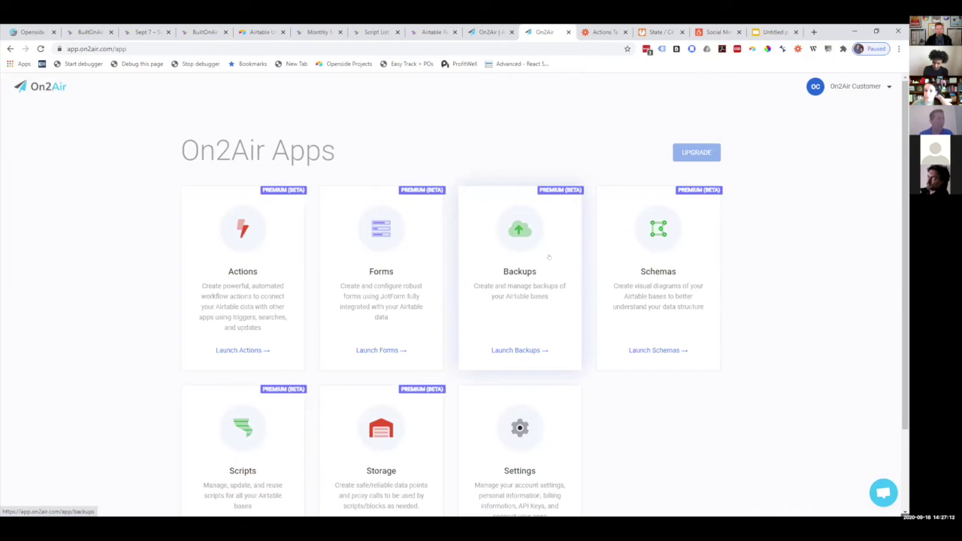
left_click(548, 257)
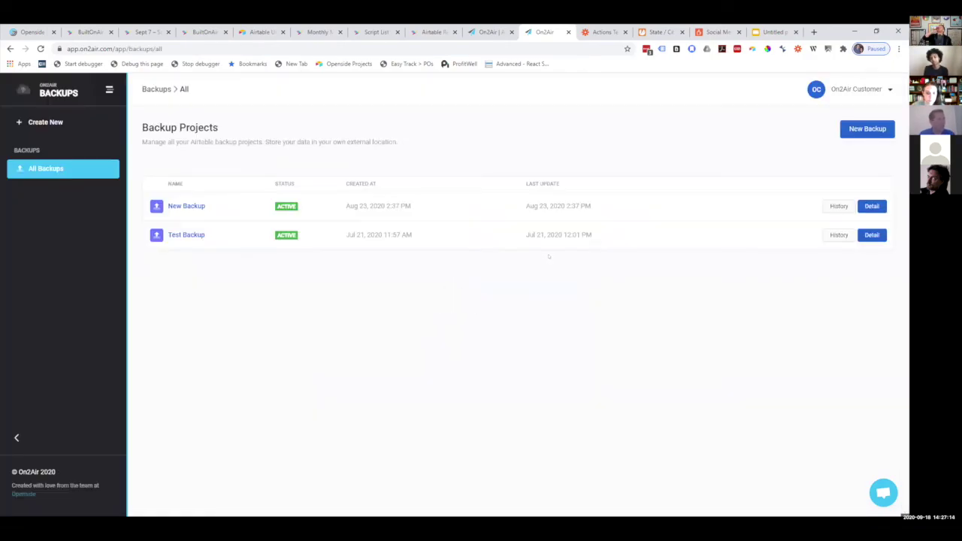
left_click(193, 208)
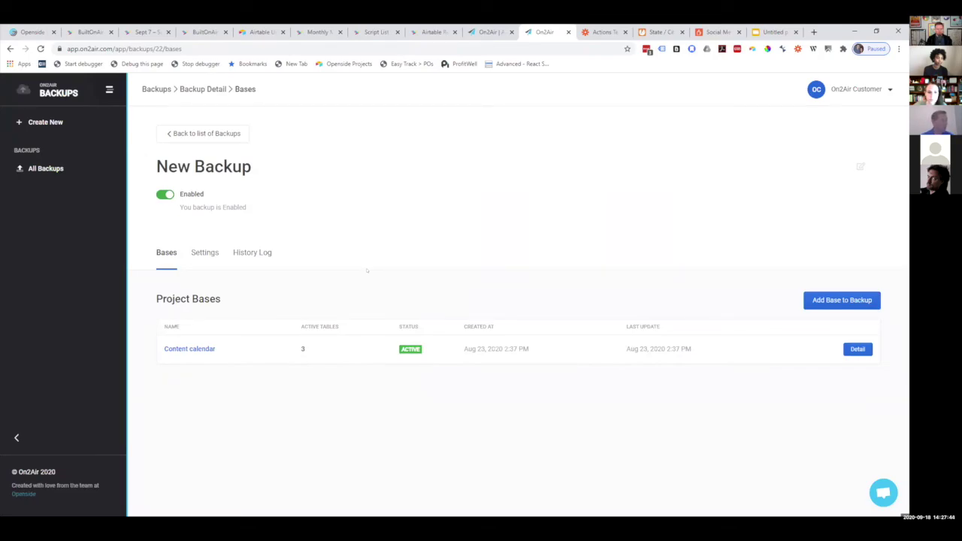
- Return to the apps dashboard, launch Scripts, and open Client Block to view its scripts
left_click(46, 90)
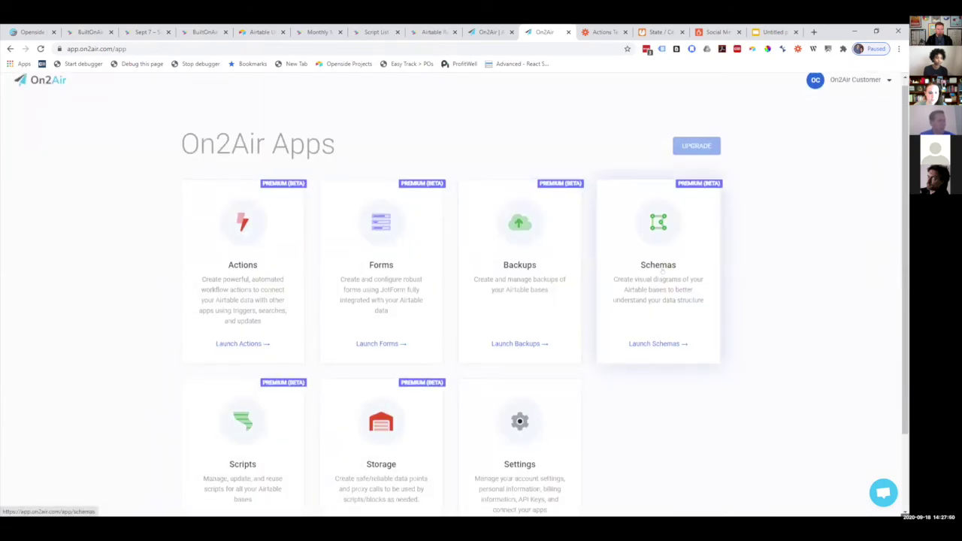
scroll(225, 405, "down", 2)
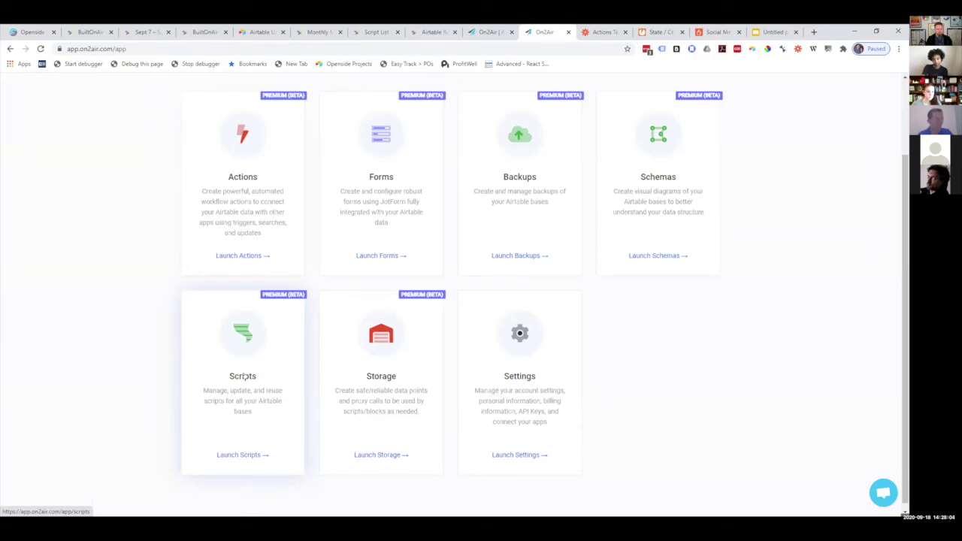
left_click(244, 378)
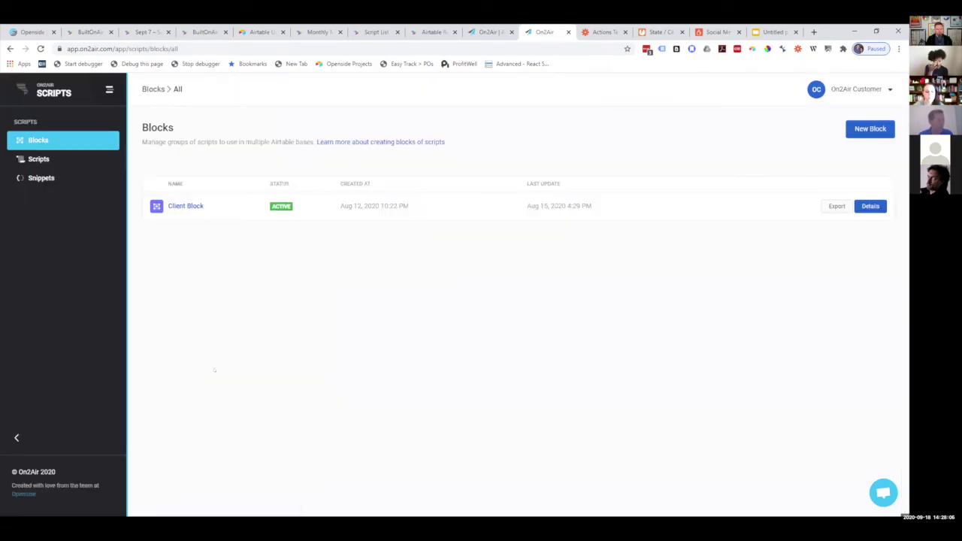
left_click(187, 207)
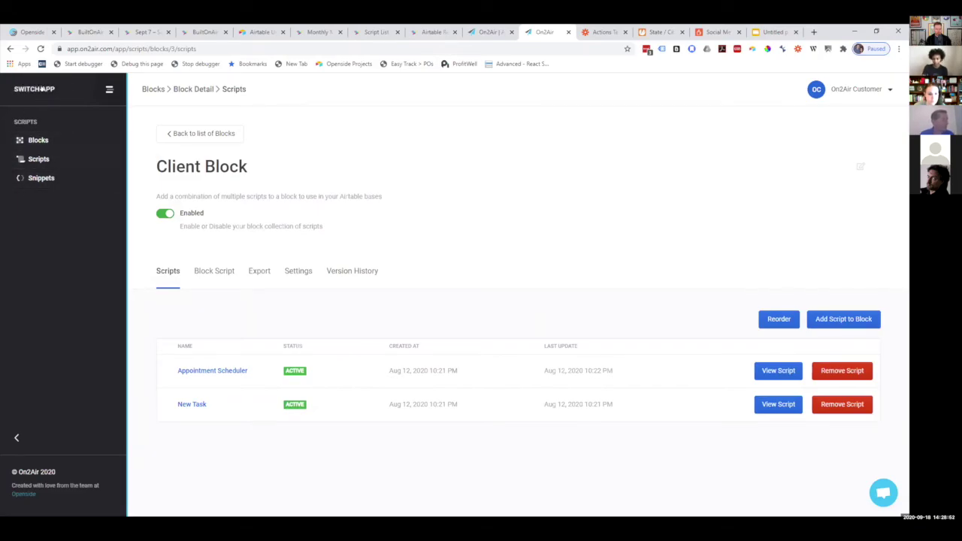
- Return to the apps dashboard and launch Storage to view its Storage Data page
left_click(45, 89)
scroll(368, 445, "down", 2)
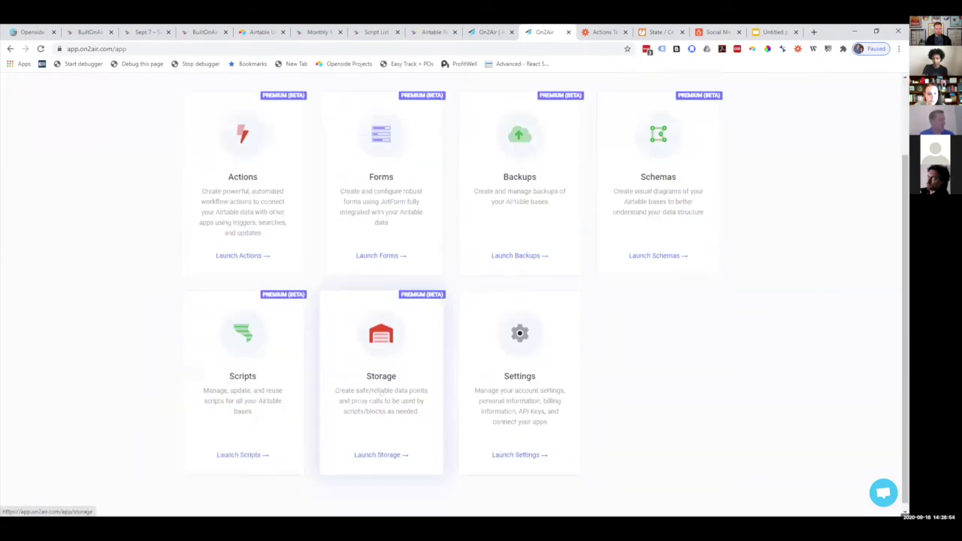
left_click(382, 384)
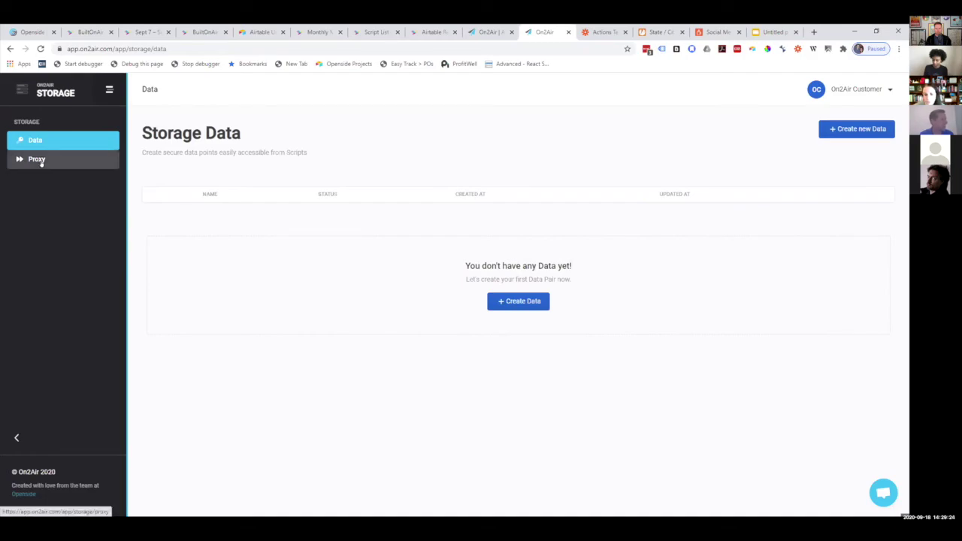
- Open the Social Media Base diagram in the Schemas app, checking the matching Airtable base and its On2Air Schema script along the way
left_click(45, 92)
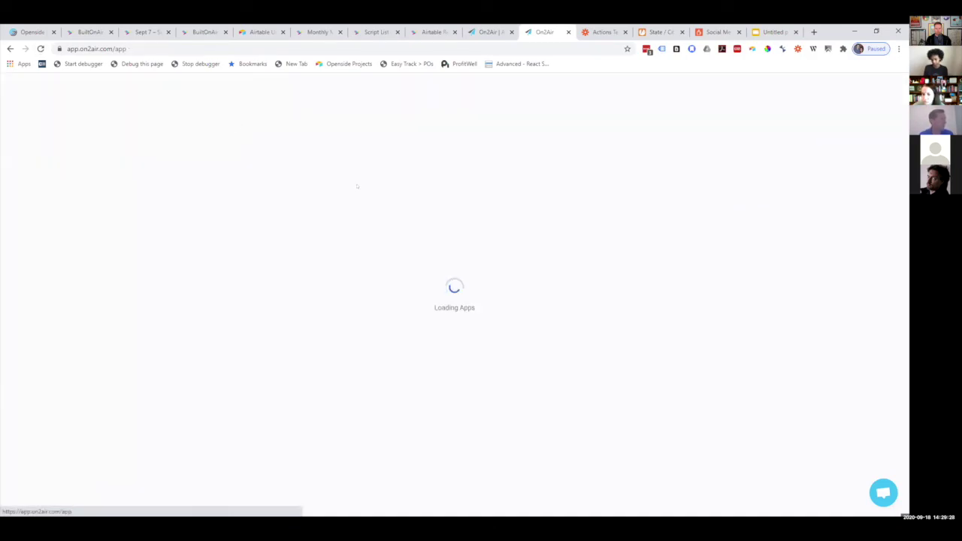
left_click(601, 206)
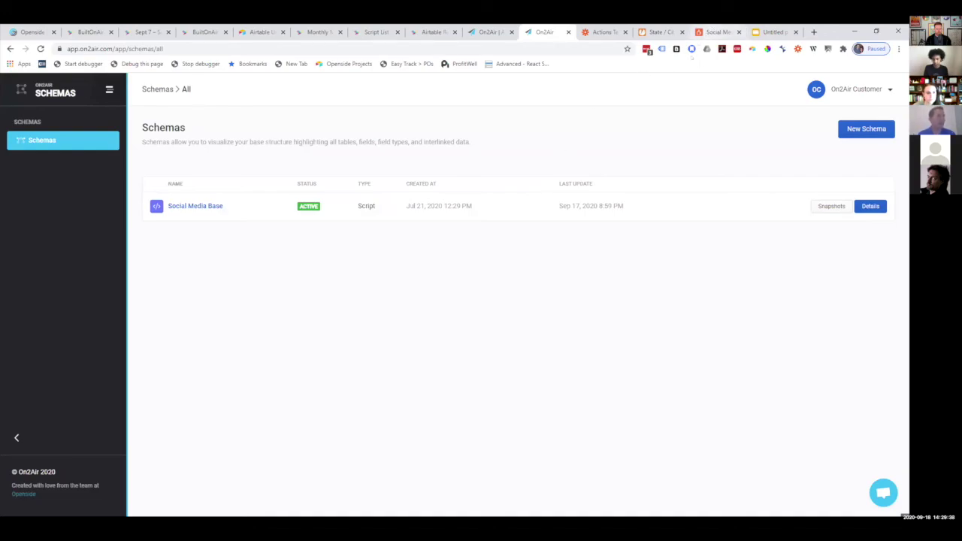
left_click(715, 32)
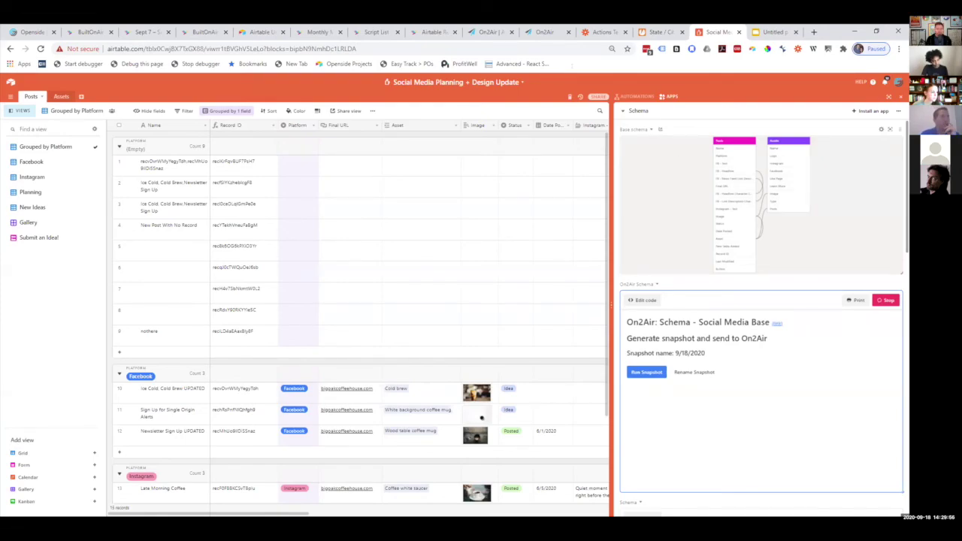
left_click(542, 32)
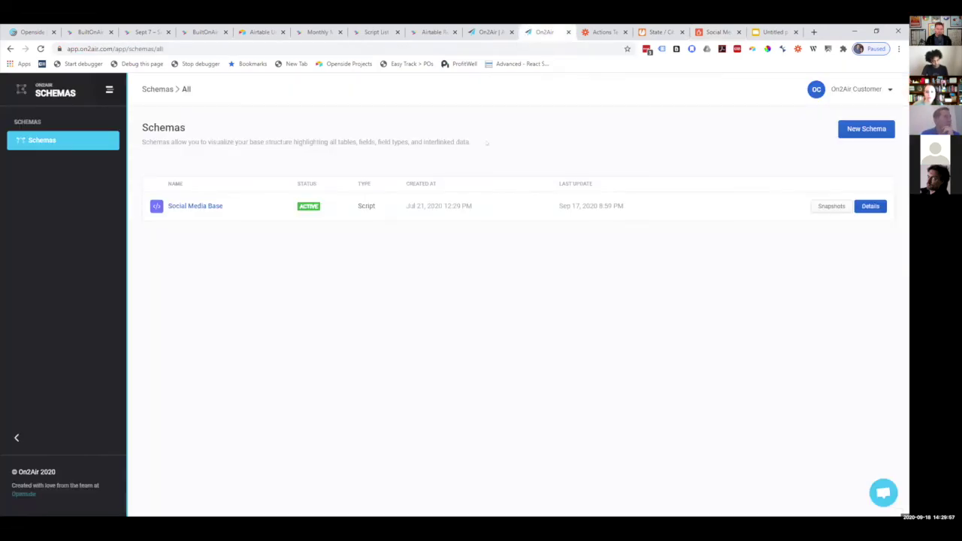
left_click(197, 205)
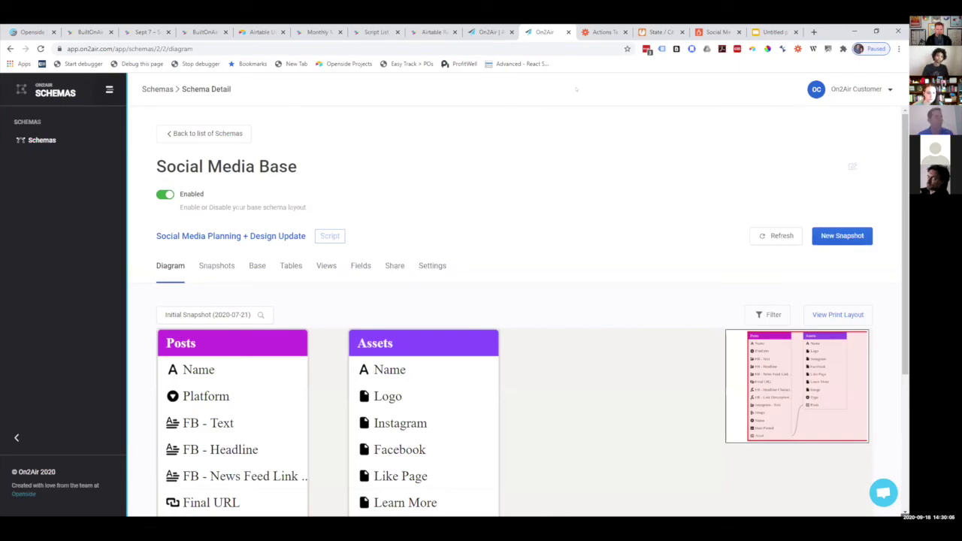
- Switch to the Social Media Planning + Design Update base in Airtable and add an empty table named New Table
left_click(713, 32)
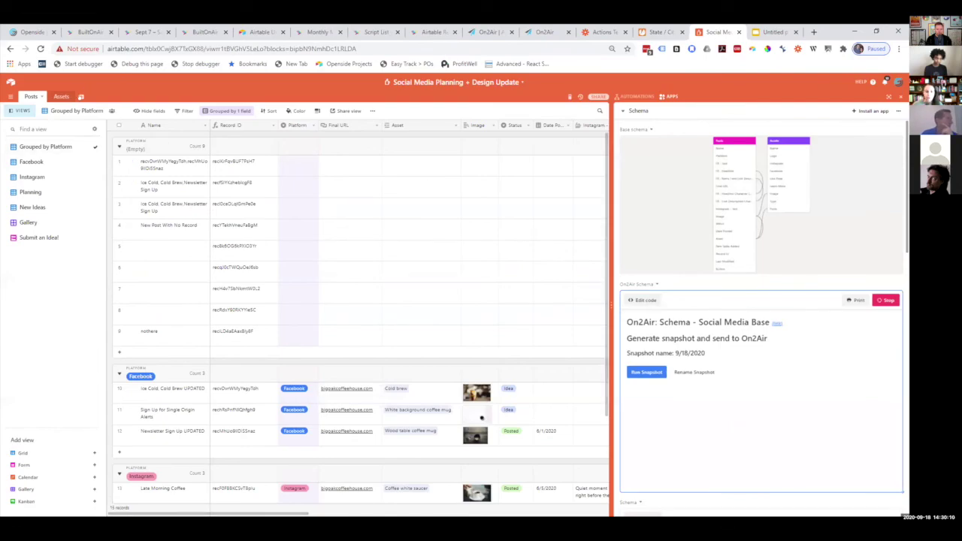
left_click(80, 96)
left_click(108, 108)
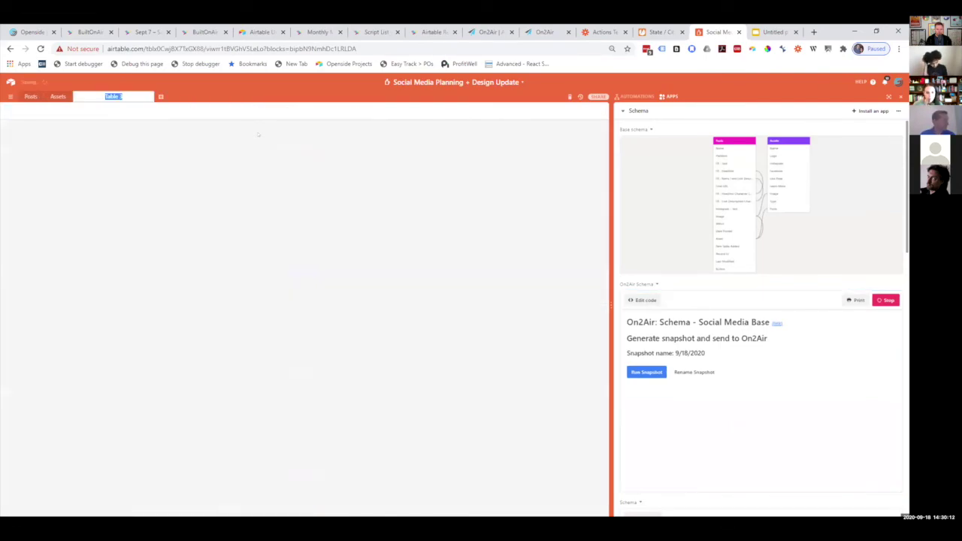
type("e")
type("ew Table")
key("Return")
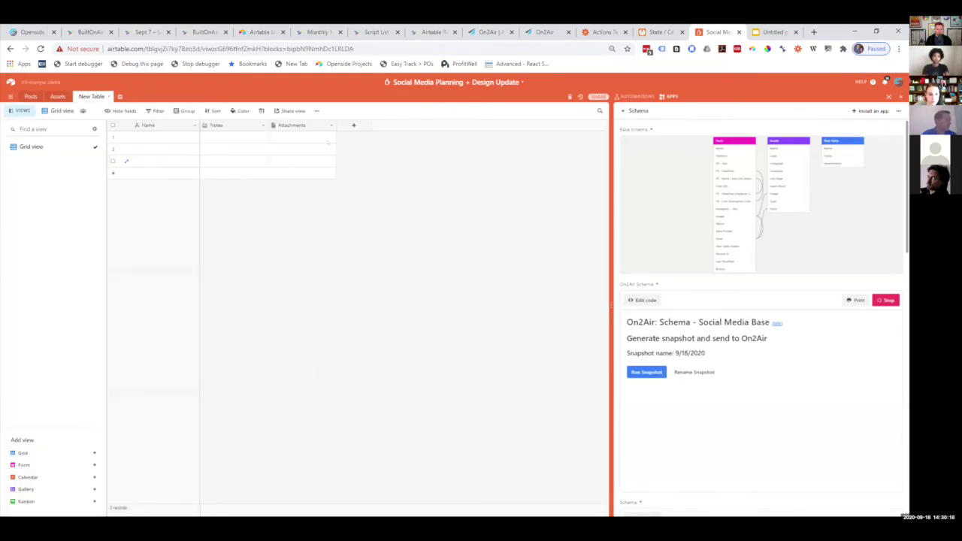
- Add a Reference field to New Table that links to records in Posts, without any lookup fields
left_click(352, 126)
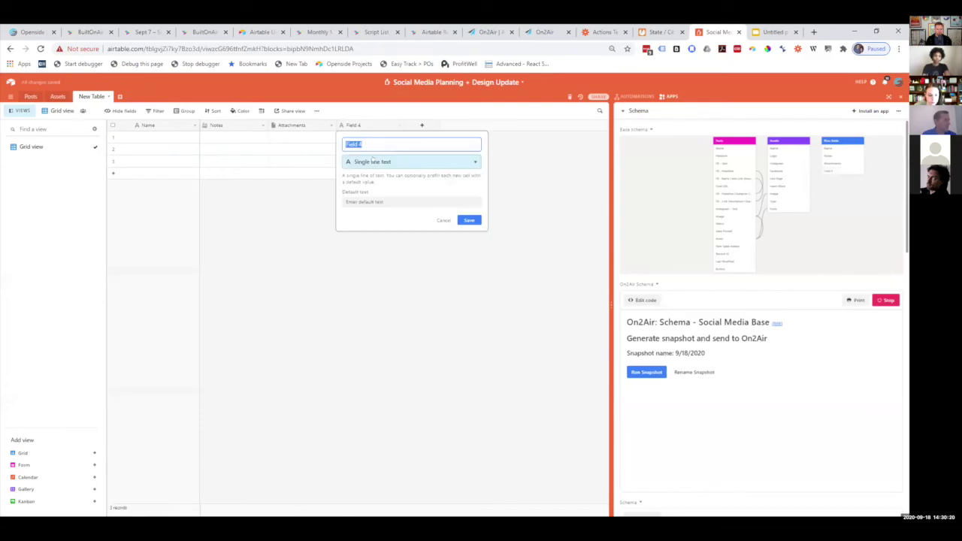
type("Reference")
left_click(373, 161)
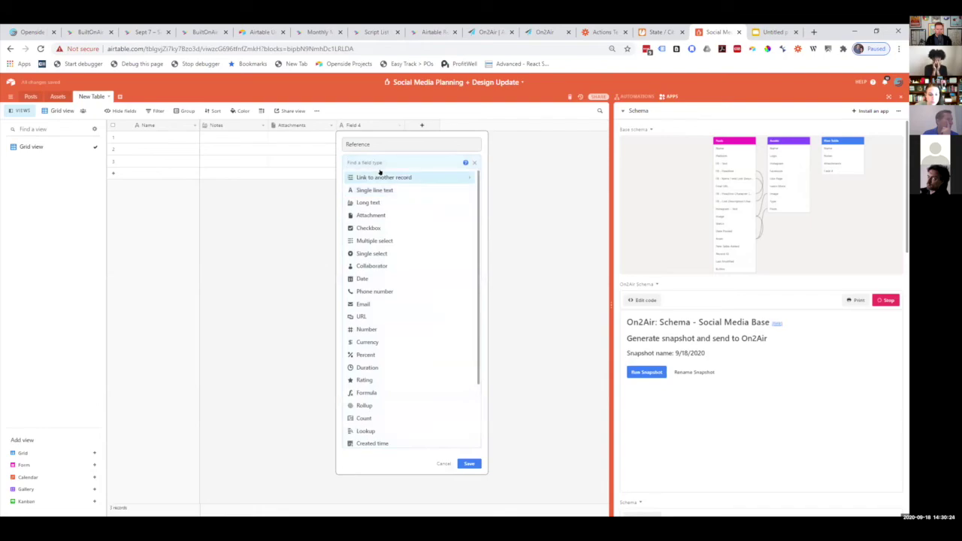
left_click(380, 174)
left_click(379, 176)
left_click(458, 225)
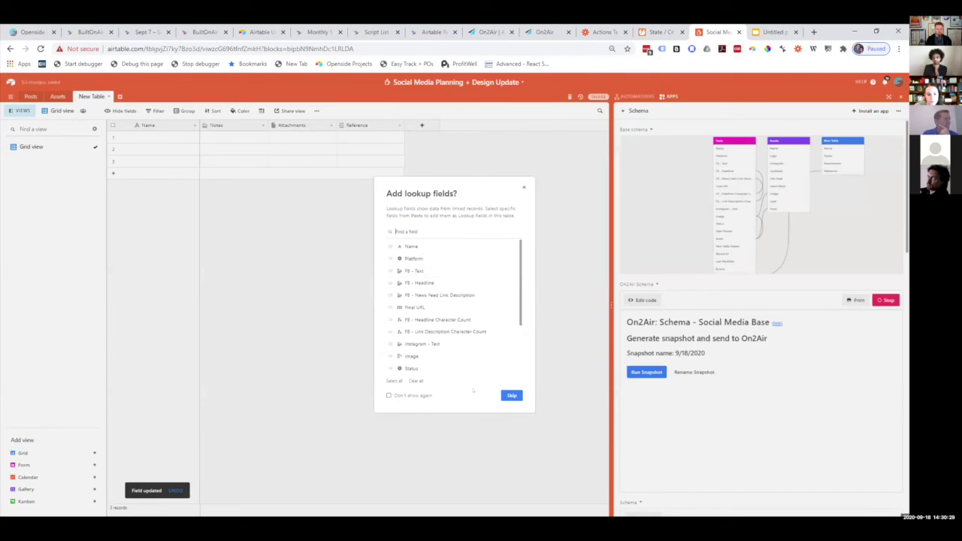
left_click(509, 392)
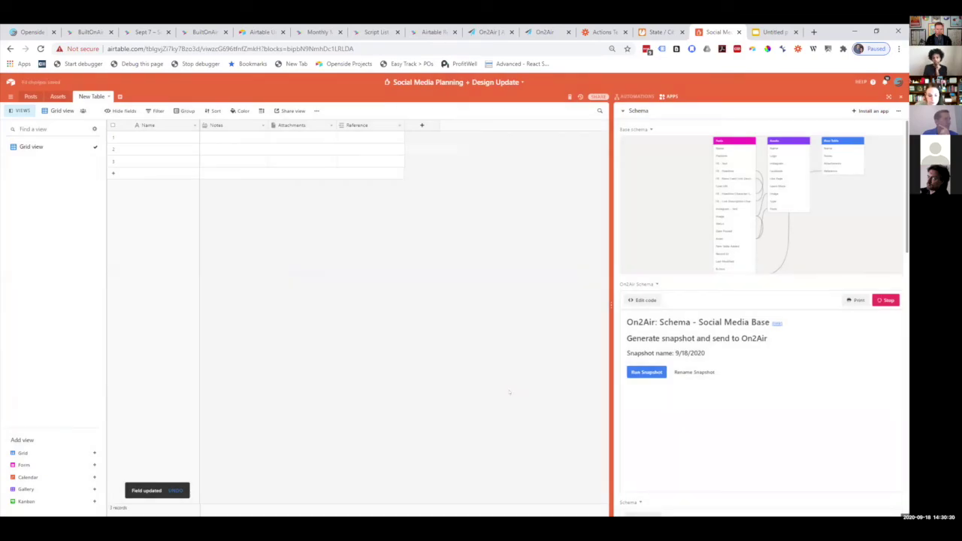
- Rename the On2Air schema snapshot as New Snapshot and run it
left_click(648, 371)
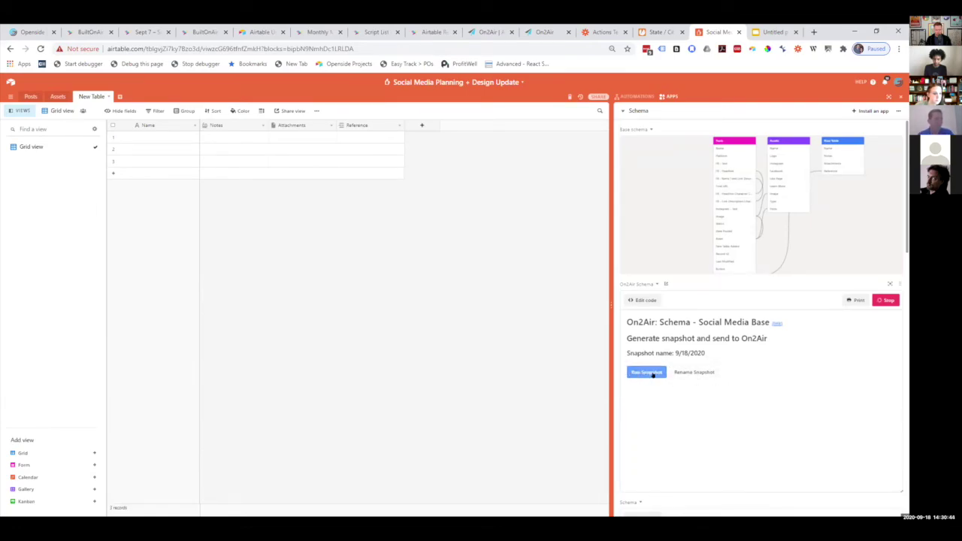
left_click(693, 371)
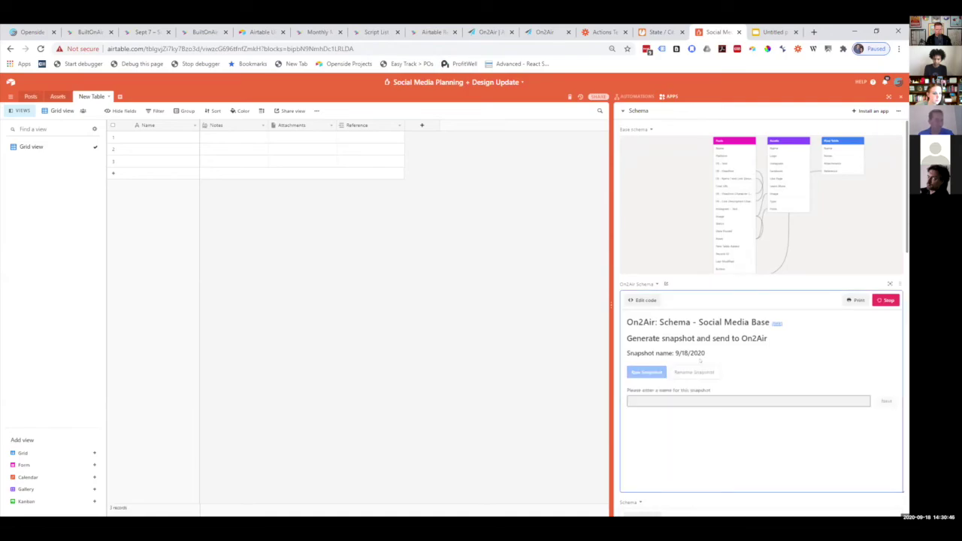
type("New Sc Snapshot")
key("Return")
left_click(637, 370)
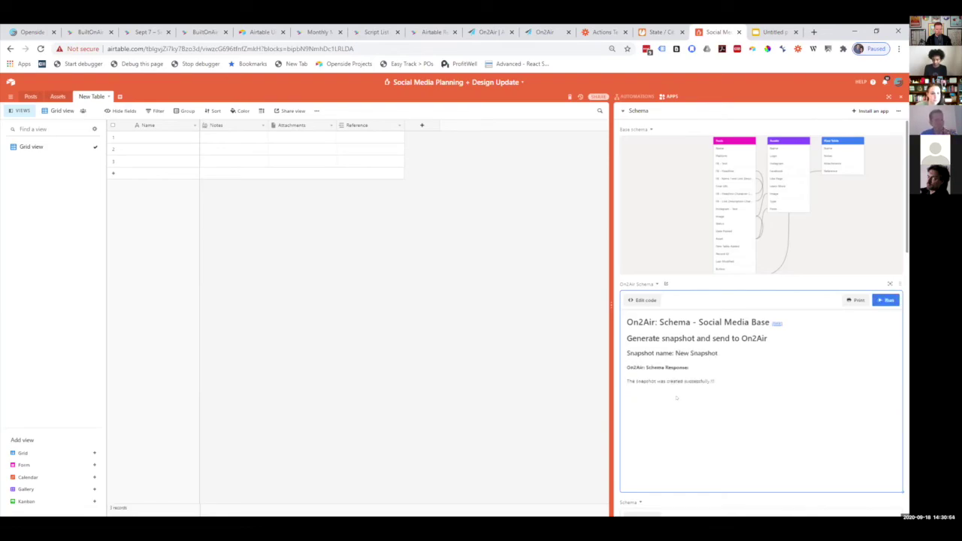
- Switch to On2Air Schemas and display New Snapshot (2020-09-18) in the Social Media Base diagram, checking its tables and links
left_click(525, 34)
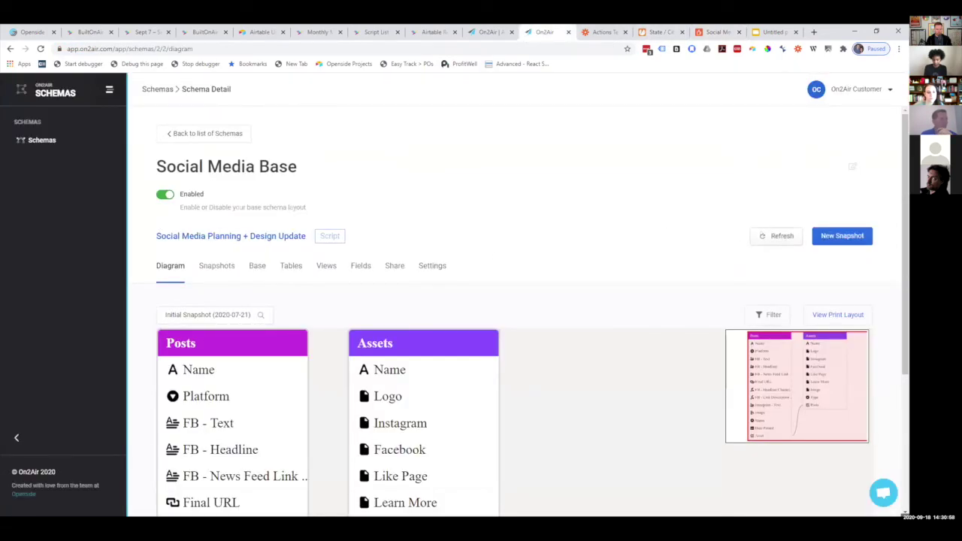
left_click(231, 308)
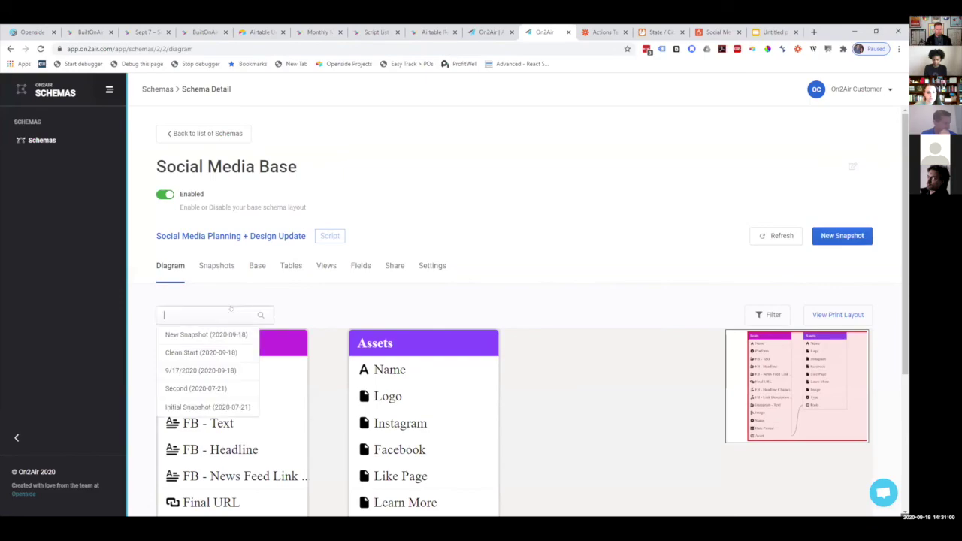
left_click(205, 334)
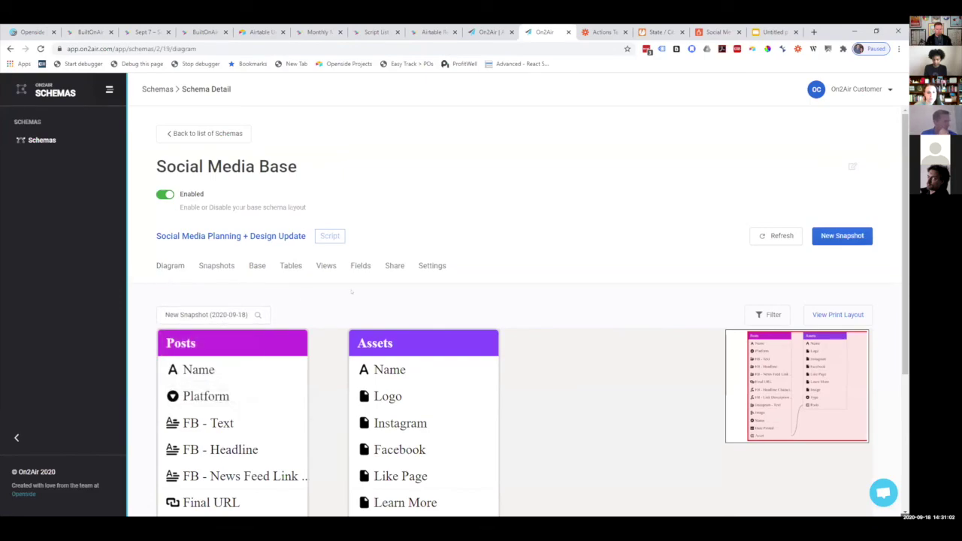
scroll(518, 285, "down", 2)
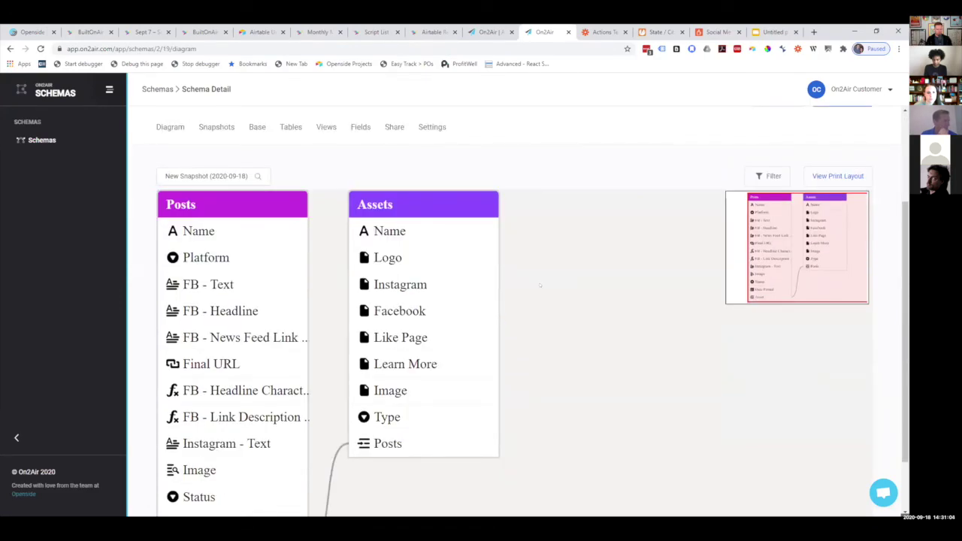
scroll(140, 262, "down", 1)
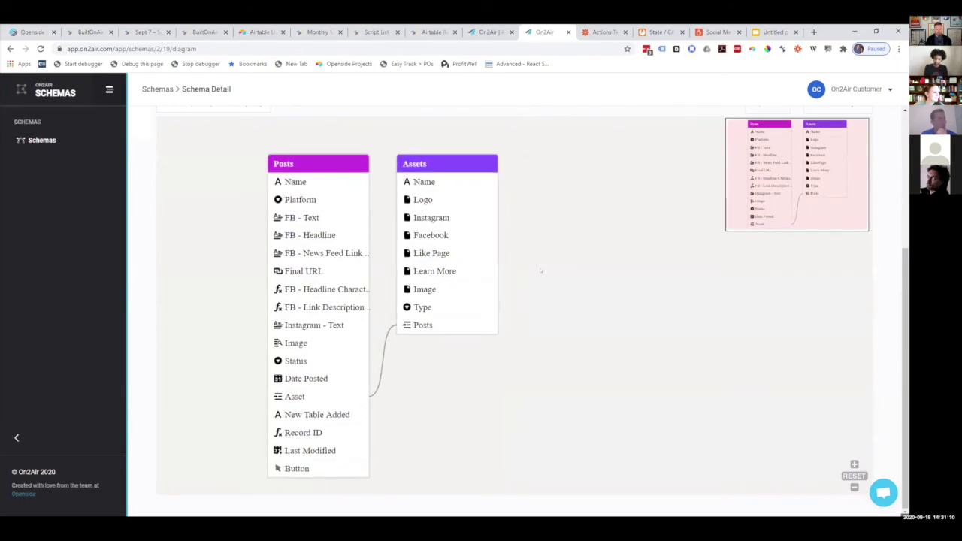
scroll(540, 271, "up", 2)
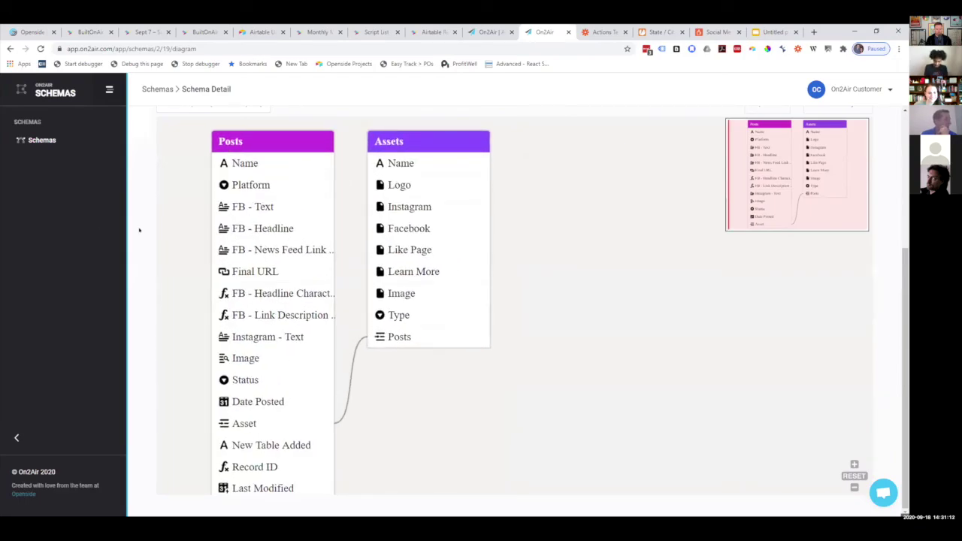
scroll(139, 230, "up", 3)
left_click(216, 293)
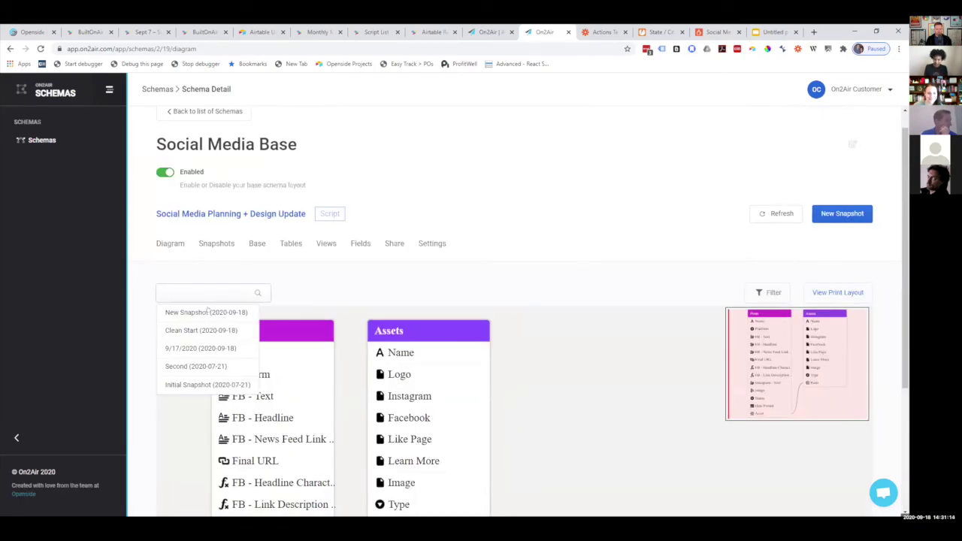
left_click(207, 312)
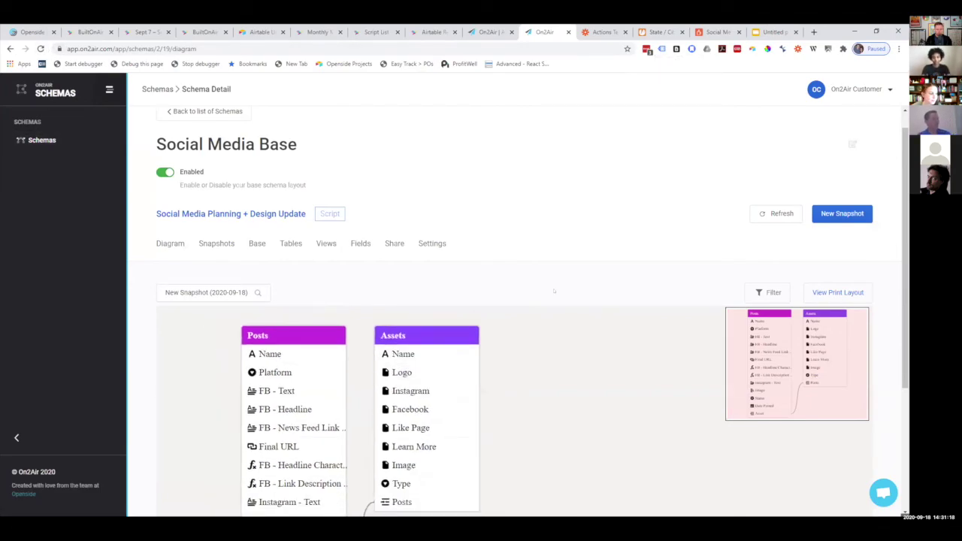
- Review the recorded changes of New Snapshot and Clean Start from the schema's snapshot list, returning to the list after each
left_click(208, 240)
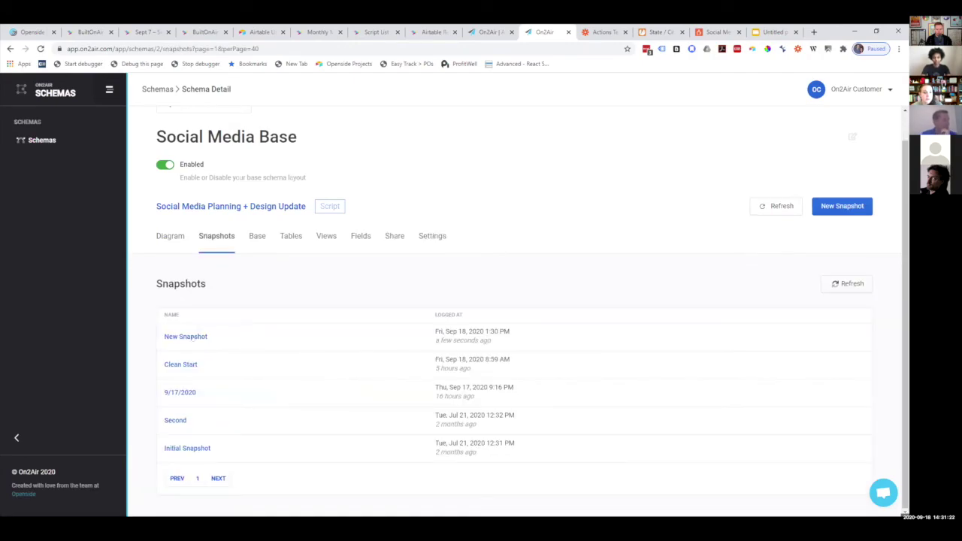
left_click(187, 336)
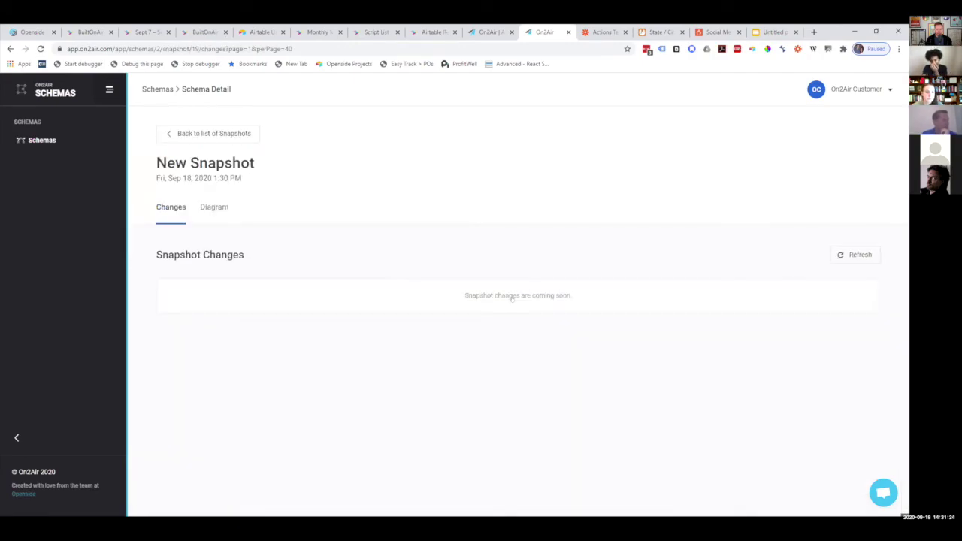
left_click(214, 133)
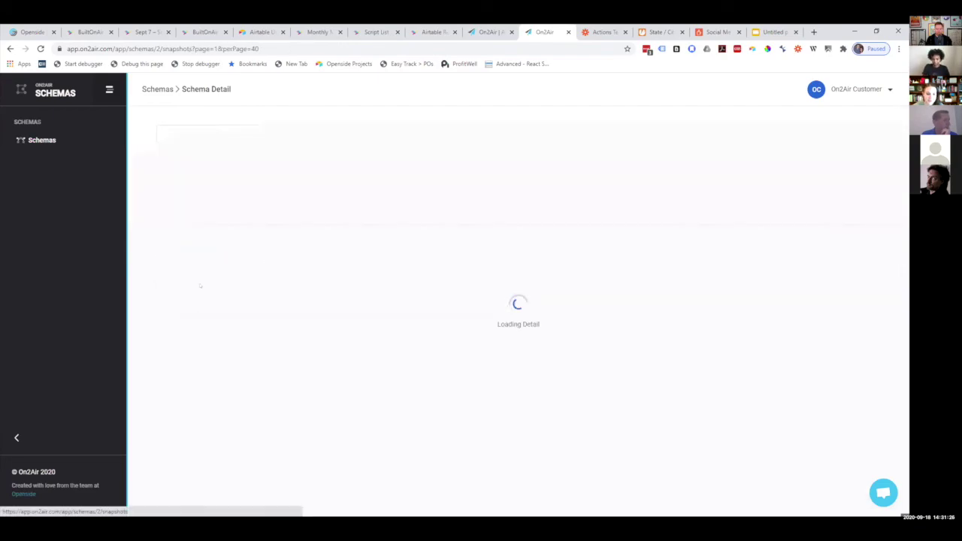
left_click(184, 394)
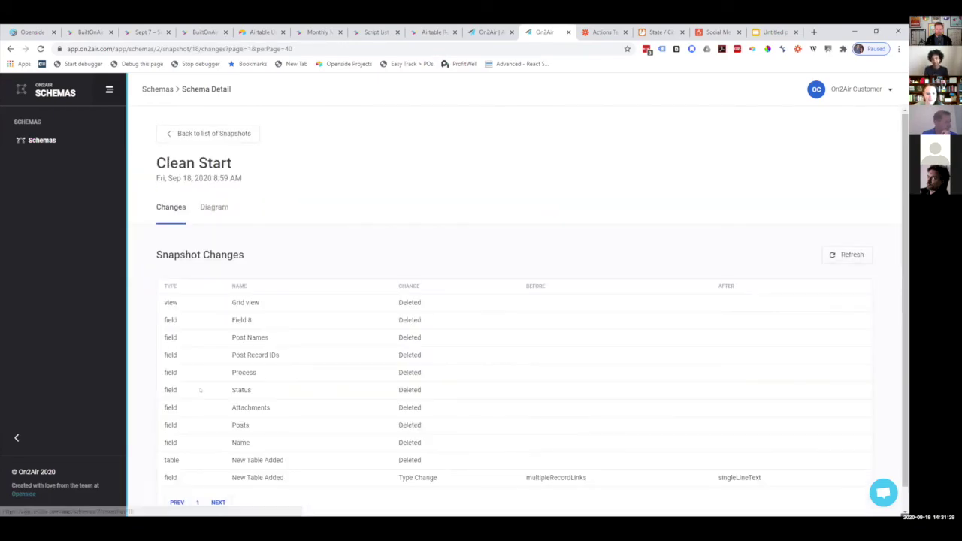
scroll(328, 323, "down", 1)
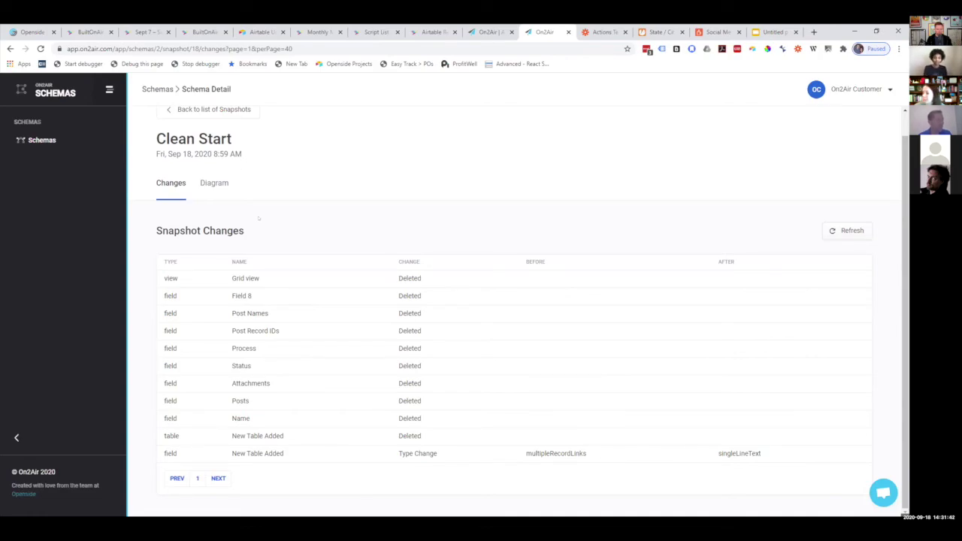
left_click(212, 109)
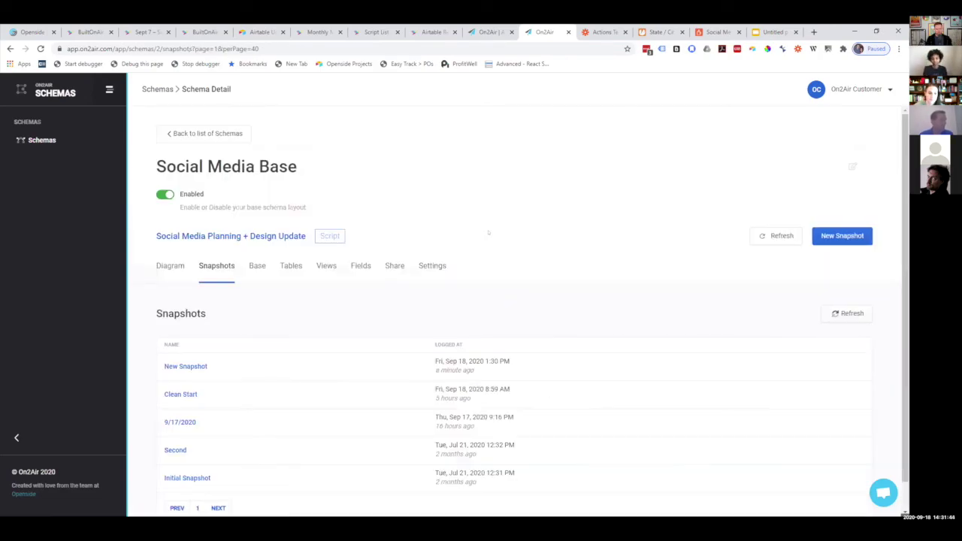
- Check the schema's base changes and the Assets table's change history, and open the public sharing options
left_click(257, 265)
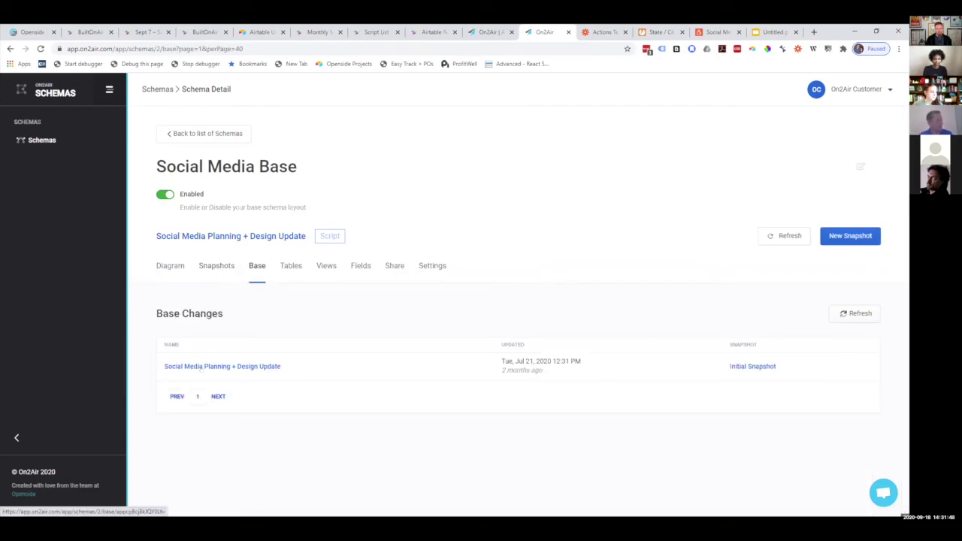
left_click(290, 265)
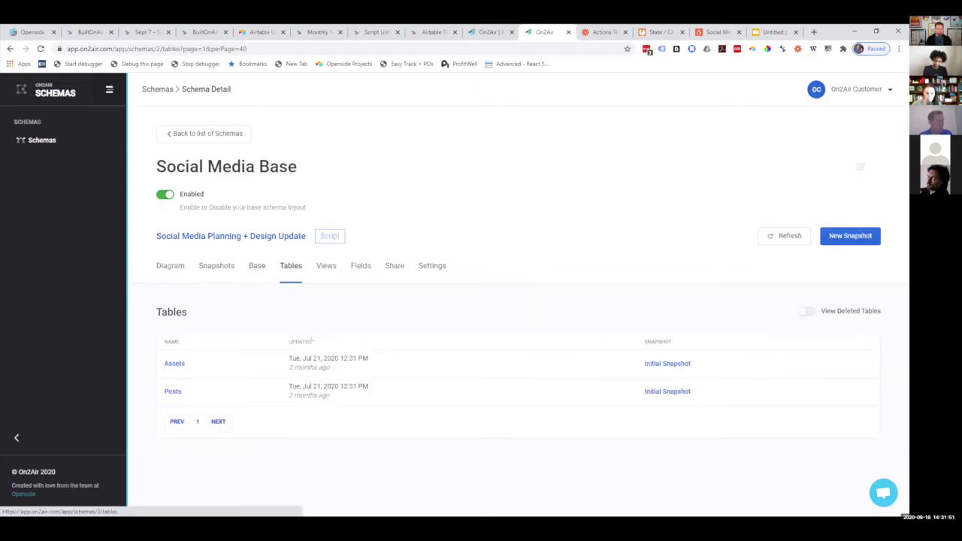
left_click(169, 362)
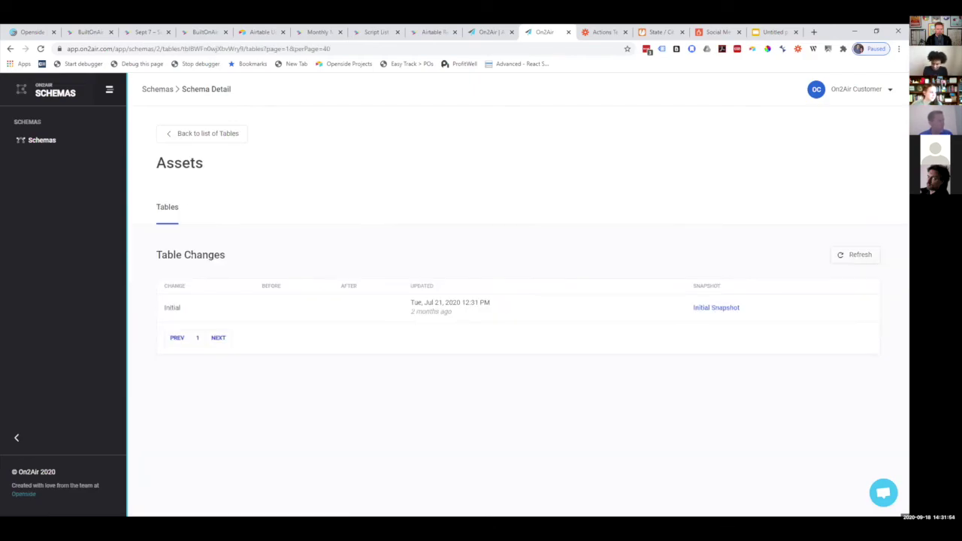
left_click(201, 133)
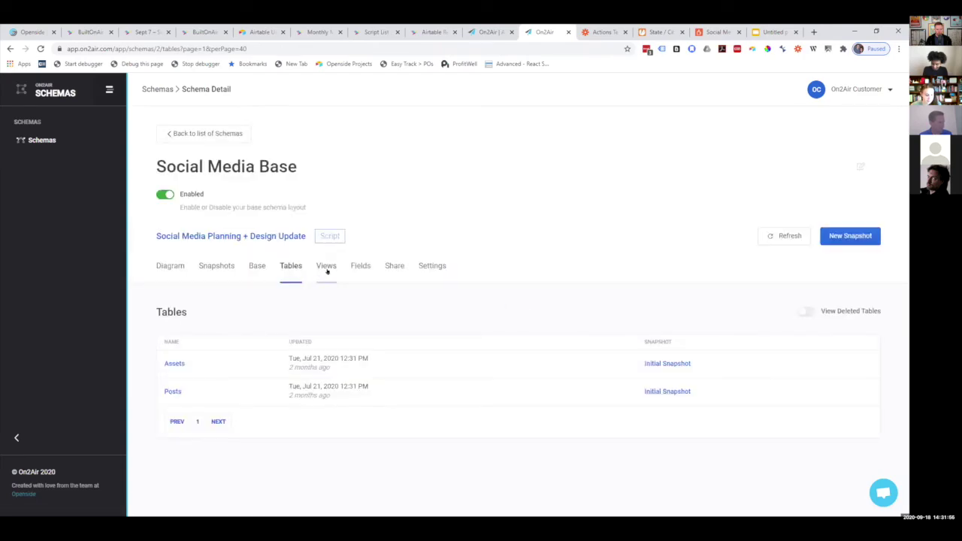
left_click(391, 266)
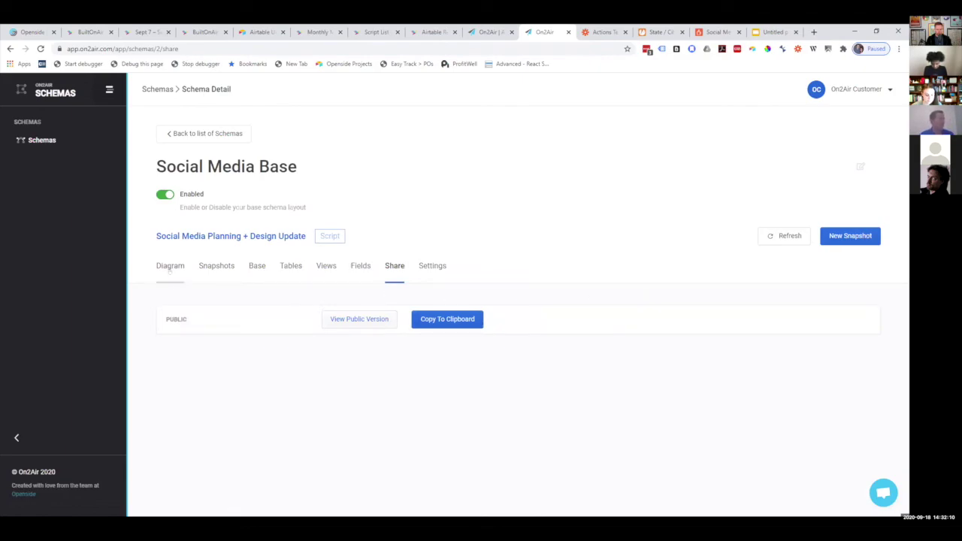
- Return to the list of schemas and reopen the Social Media Base diagram
key("alt+Left")
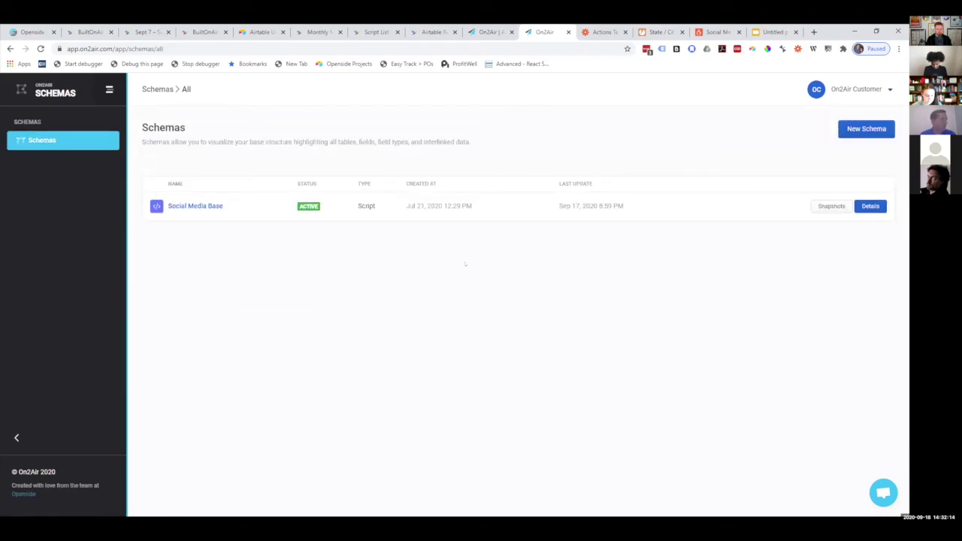
left_click(185, 206)
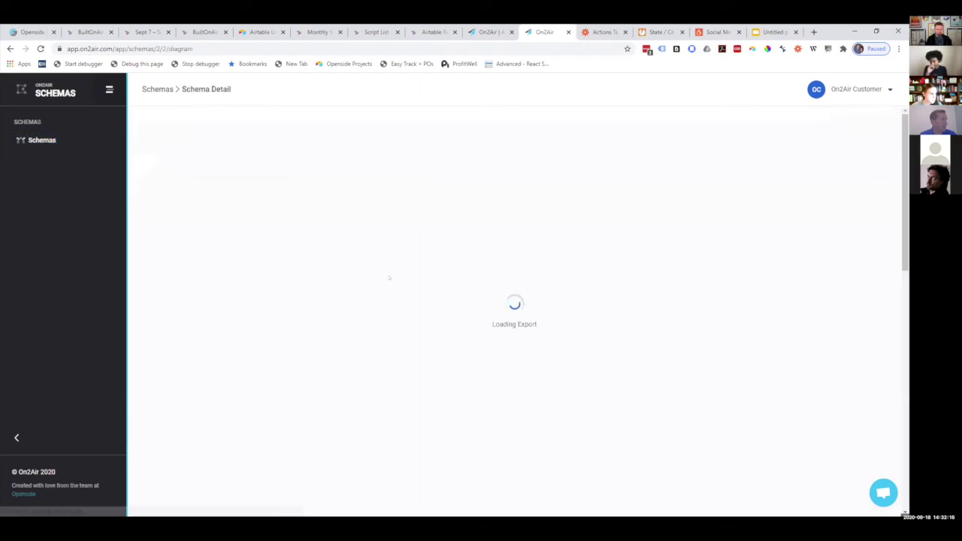
scroll(620, 306, "down", 2)
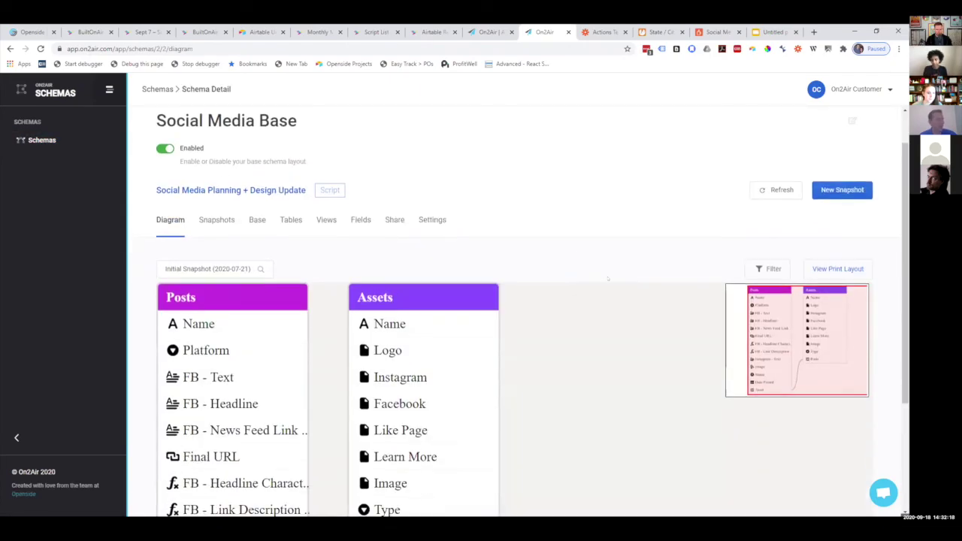
scroll(598, 161, "up", 2)
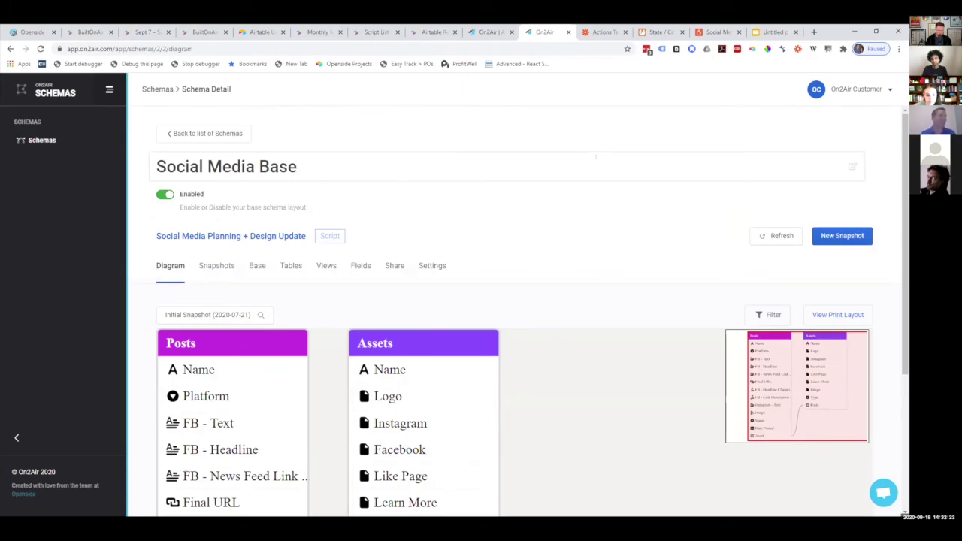
- Return to the On2Air Apps overview and switch to the closing On2Air slide in Google Slides
left_click(58, 96)
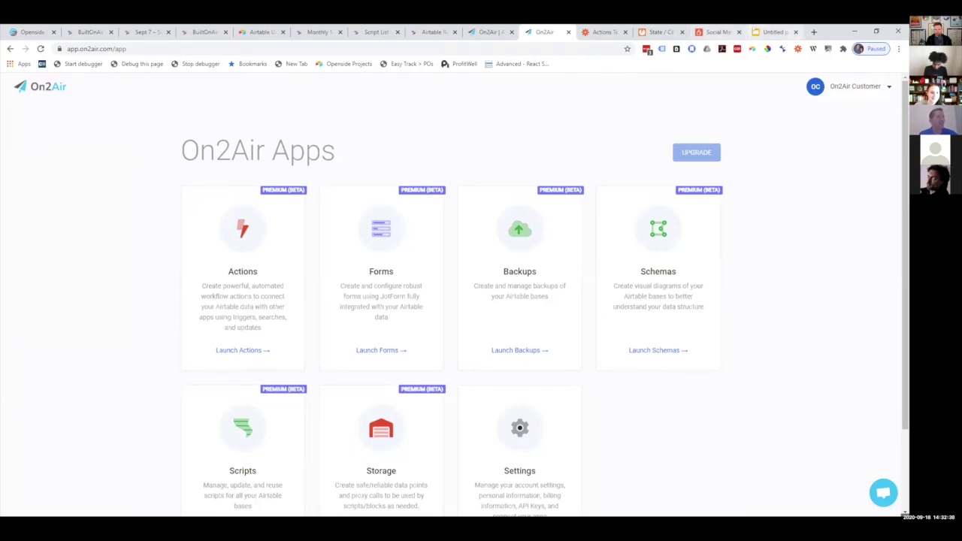
left_click(770, 31)
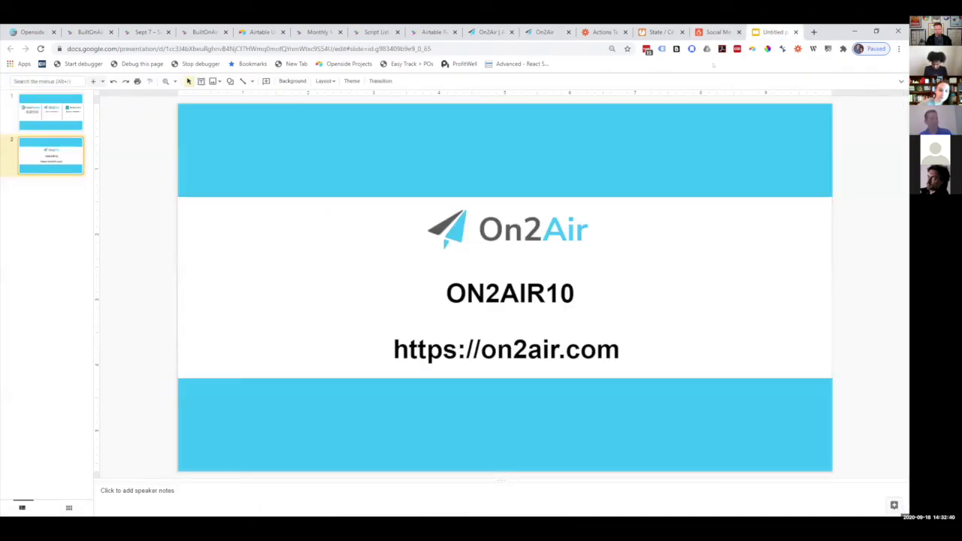
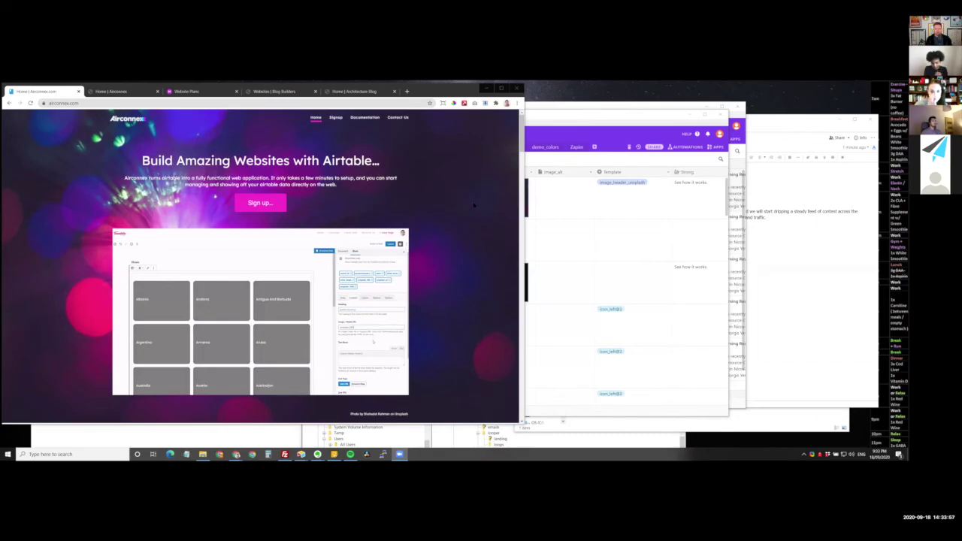
- Shift the Airconnex website window slightly and look through its homepage sections, ending back at the opening banner
left_click(232, 129)
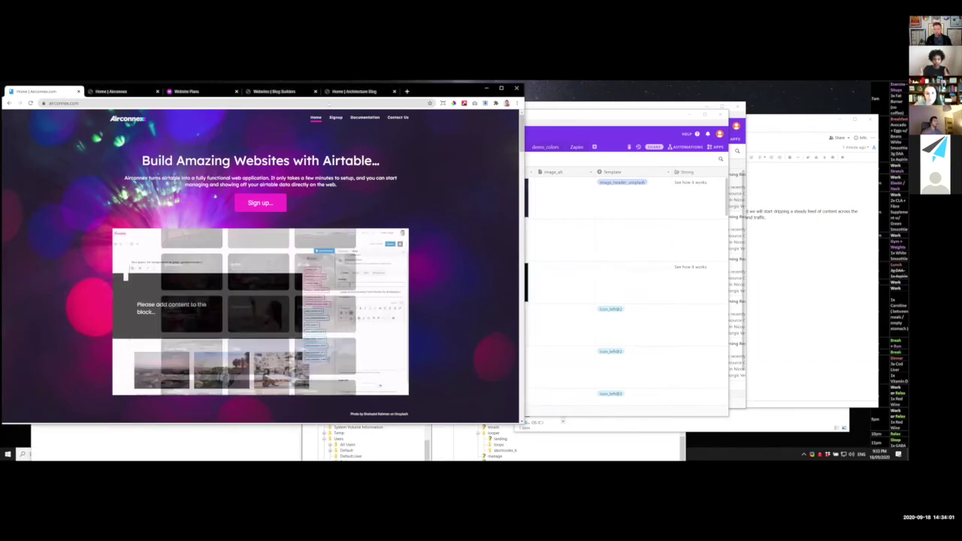
left_click_drag(416, 94, 428, 99)
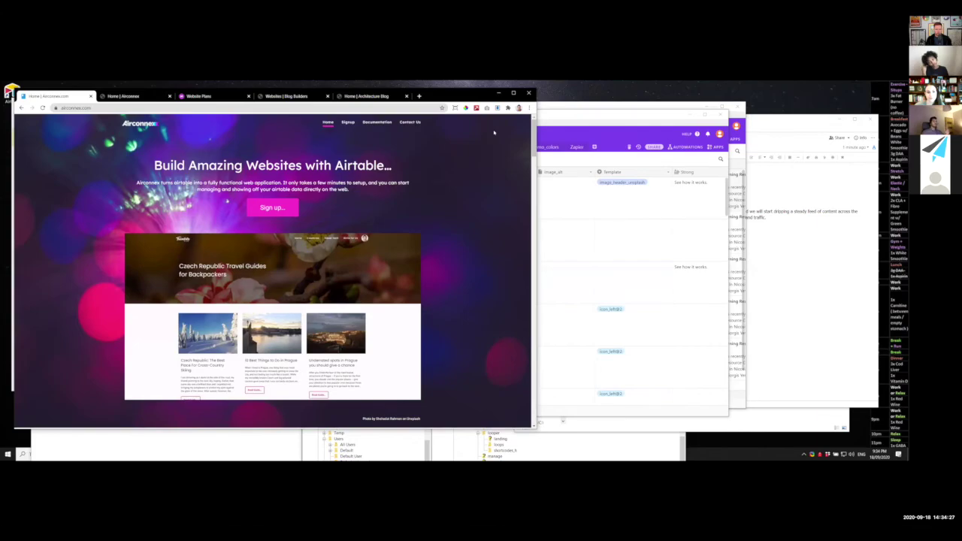
scroll(442, 206, "down", 10)
scroll(443, 210, "up", 6)
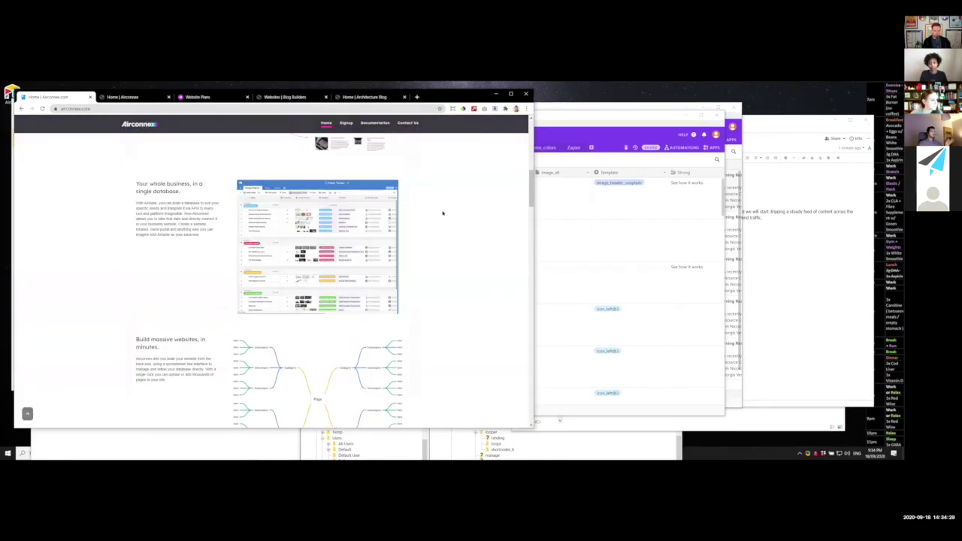
scroll(364, 181, "up", 5)
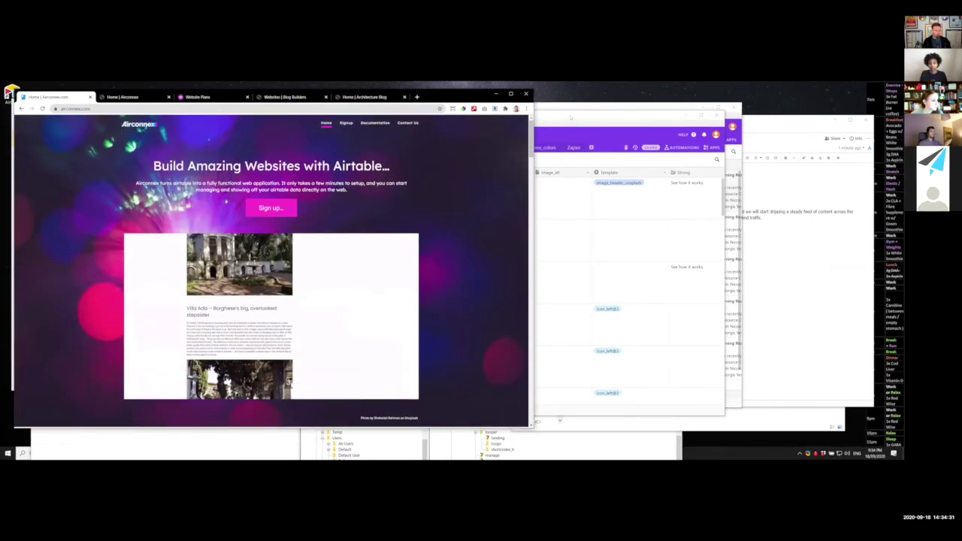
- Bring the airconnex.com base in Airtable to the front and reposition its window so the website behind stays partly visible
key("alt+Tab")
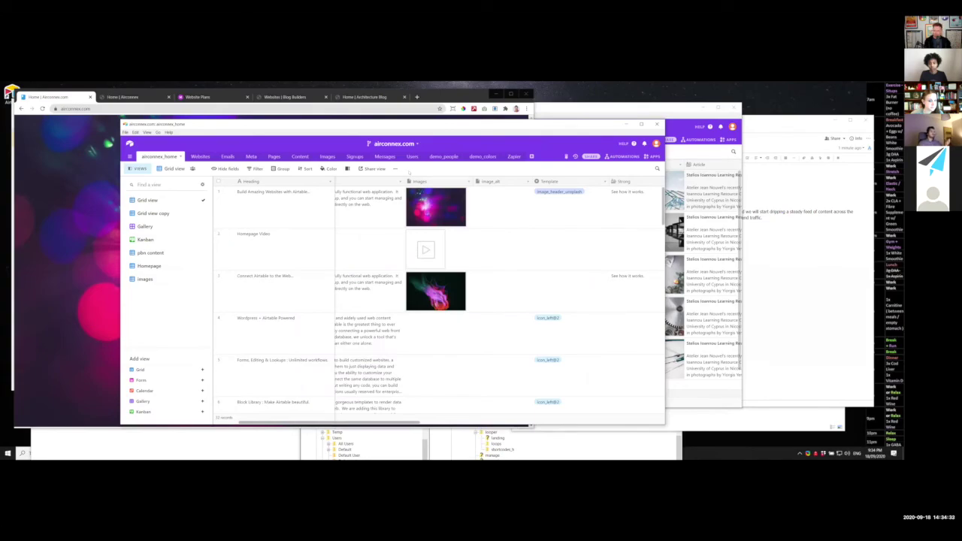
left_click_drag(526, 124, 667, 123)
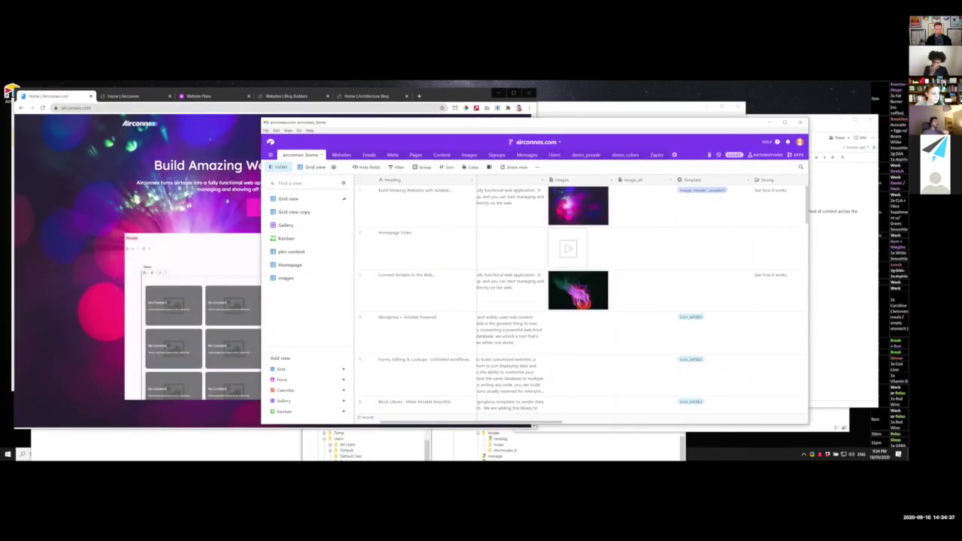
- Open the Website Plans board in Whimsical and examine its diagram of client blogs run from a central Airtable database
left_click(202, 96)
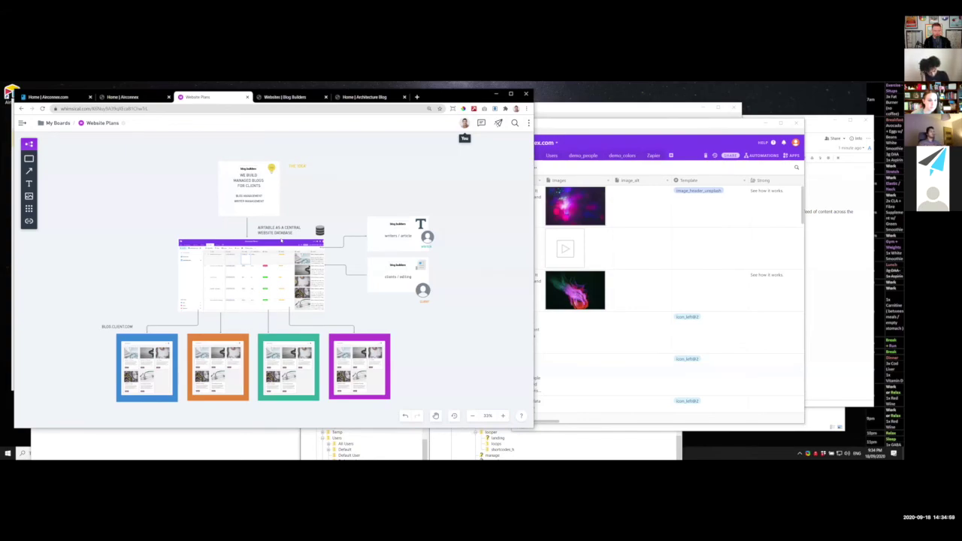
scroll(271, 286, "up", 1)
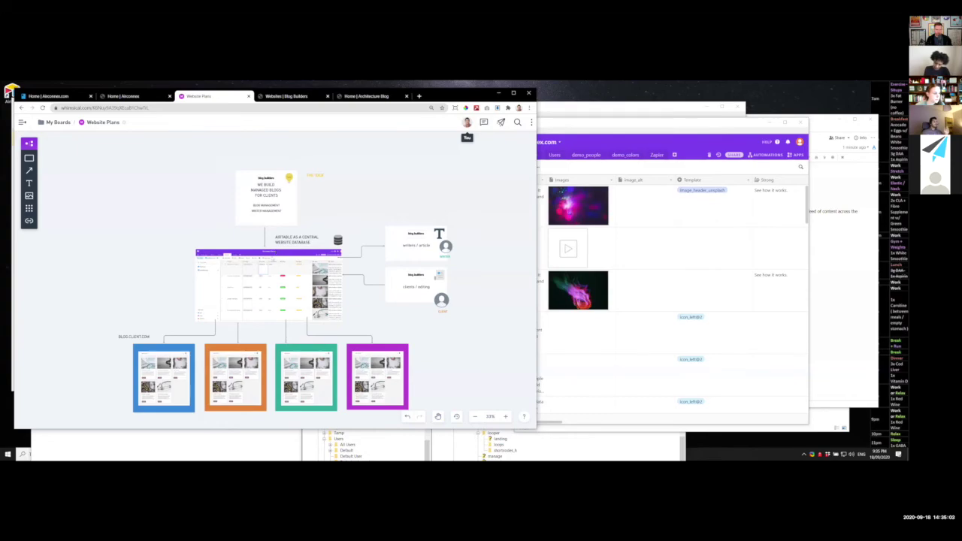
scroll(318, 208, "down", 1)
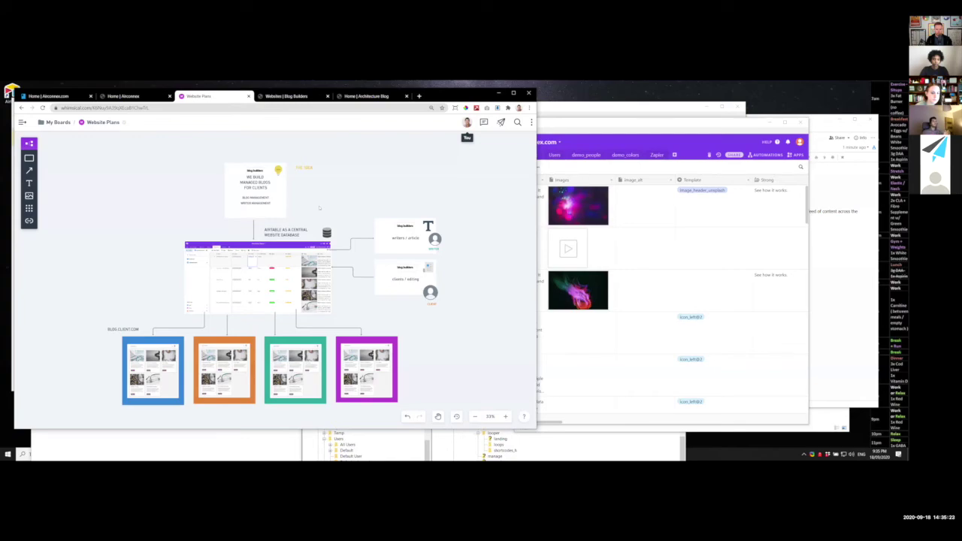
- Reposition the browser window and examine the managed client blogs diagram on the Website Plans board
scroll(315, 211, "down", 2)
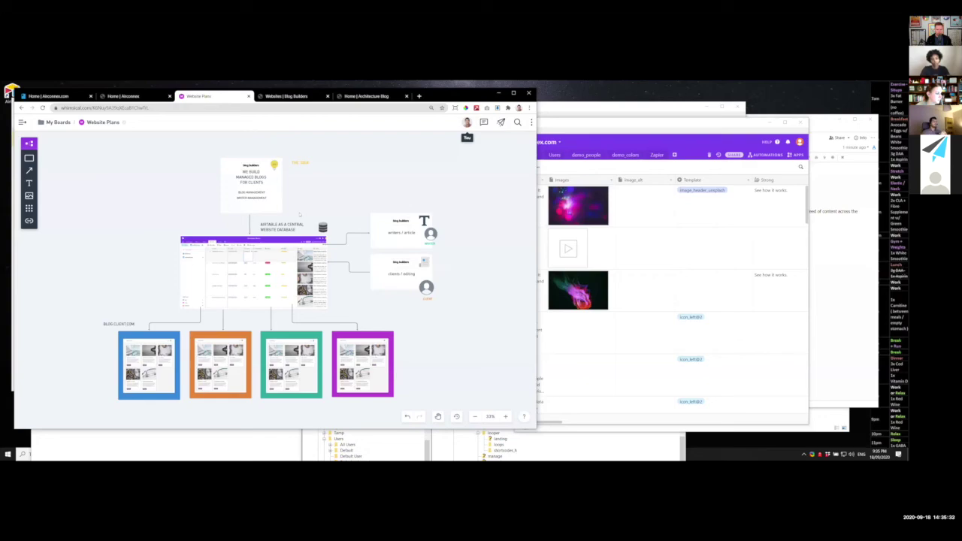
scroll(305, 196, "down", 1)
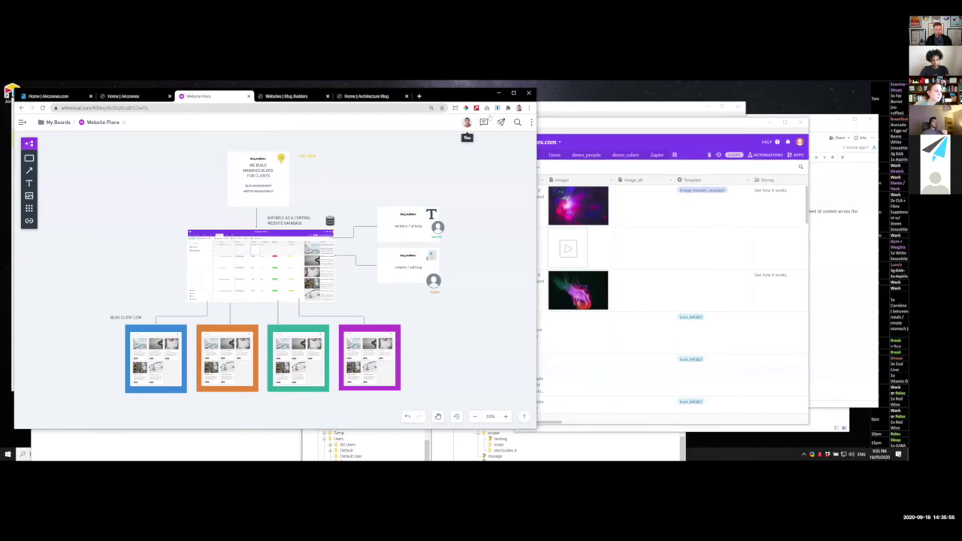
left_click_drag(462, 87, 497, 93)
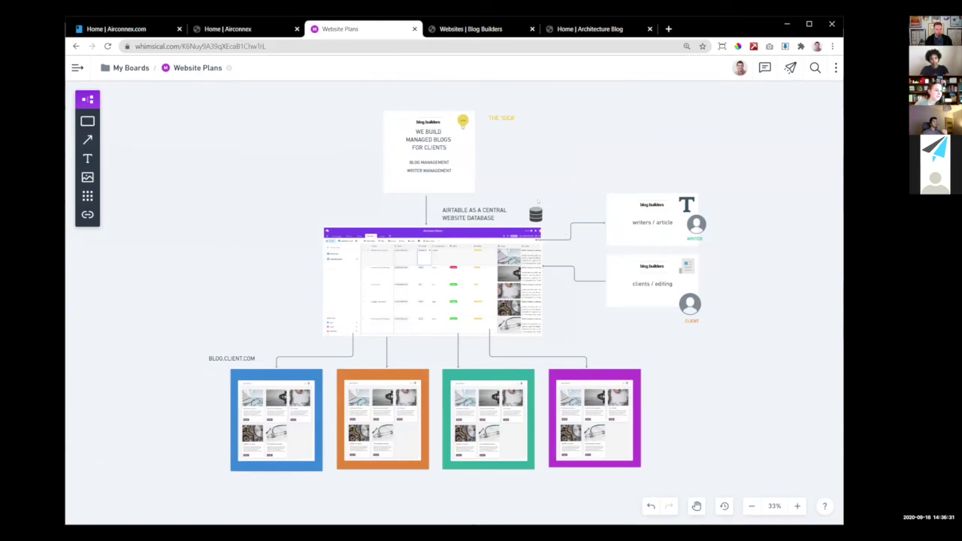
scroll(428, 285, "right", 2)
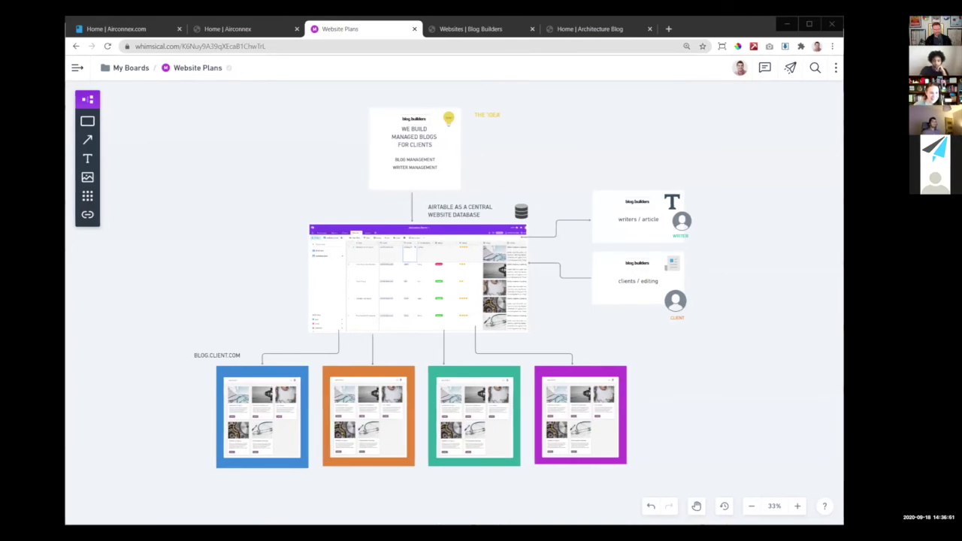
- Load airtable.com in a new browser tab and open the Blog Builders base from the Techstarter workspace
left_click(669, 29)
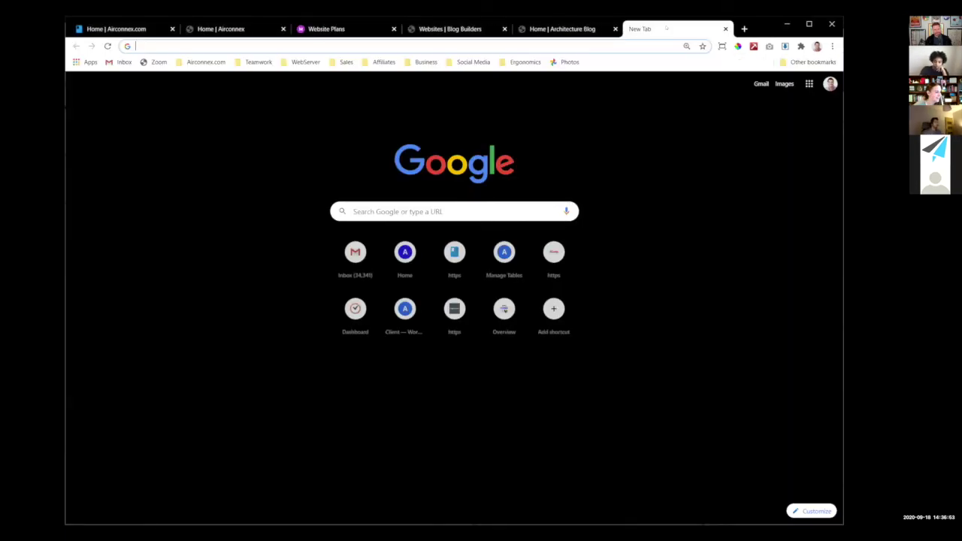
type("airta")
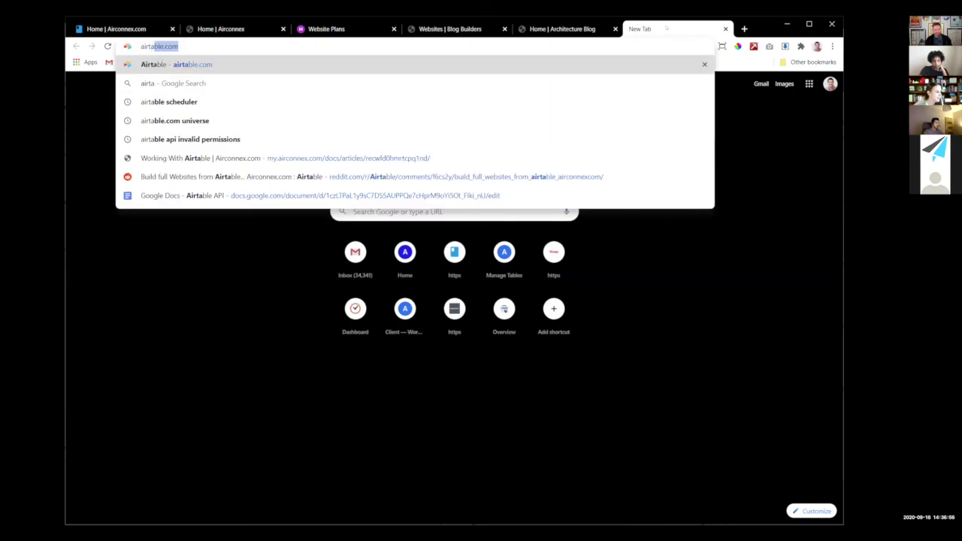
key("Return")
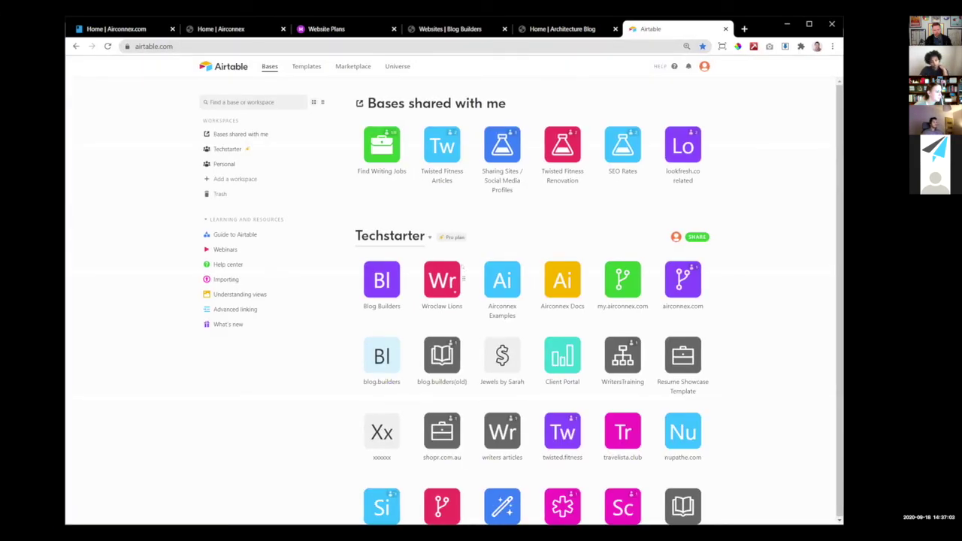
left_click(387, 267)
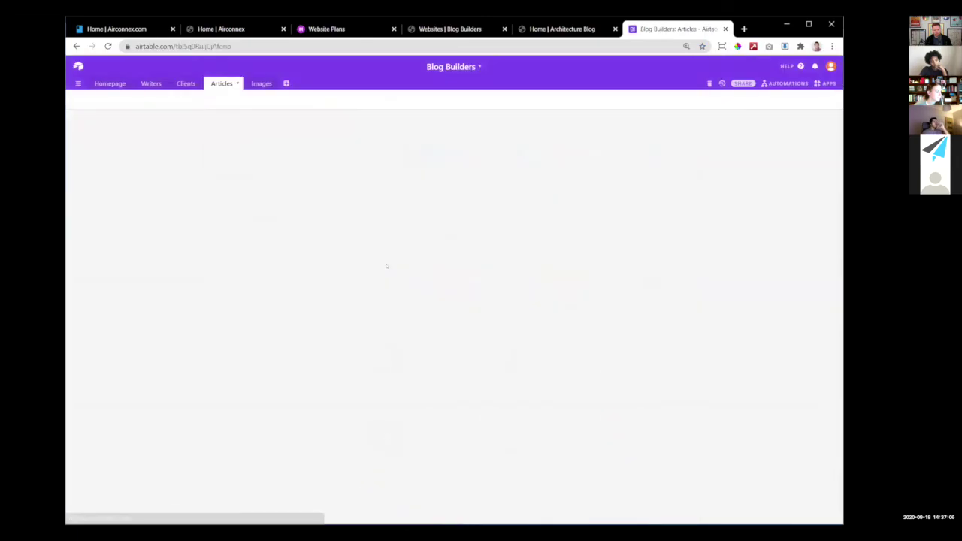
- Look through the Homepage, Writers, Clients and Images tables of the Blog Builders base
left_click(111, 85)
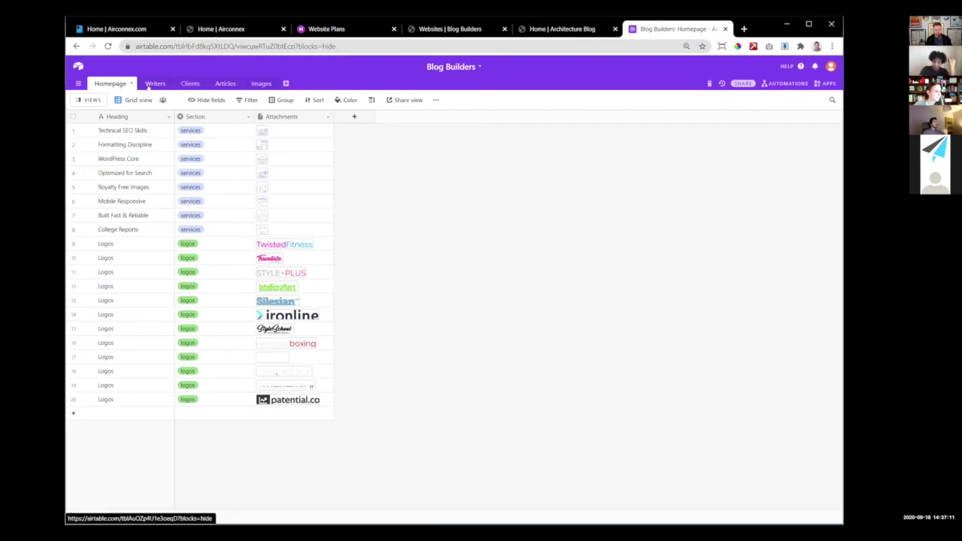
left_click(155, 83)
left_click(187, 83)
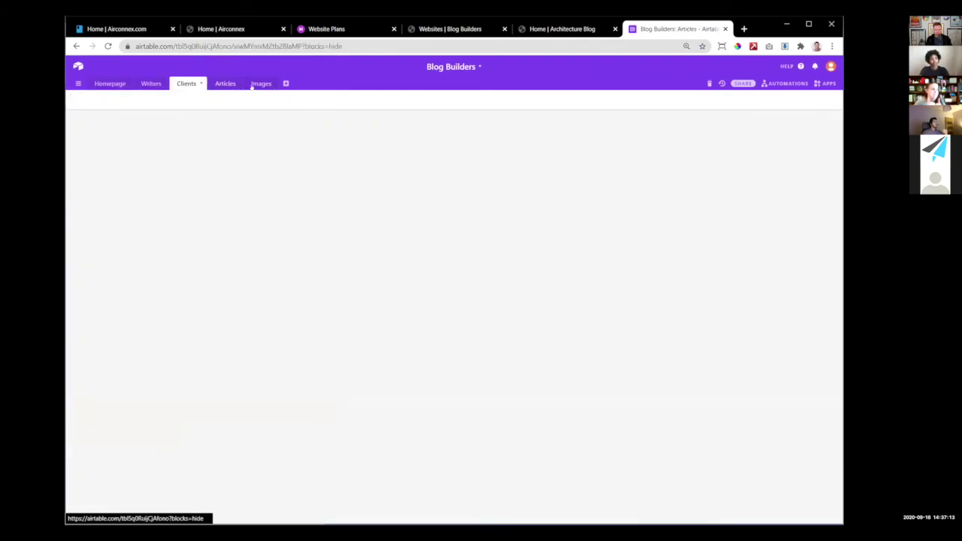
left_click(260, 83)
- Return to the Website Plans board in Whimsical and examine the page flow linking homepage, signup, create-article, client-portal and writer-portal
left_click(323, 28)
scroll(454, 301, "down", 10)
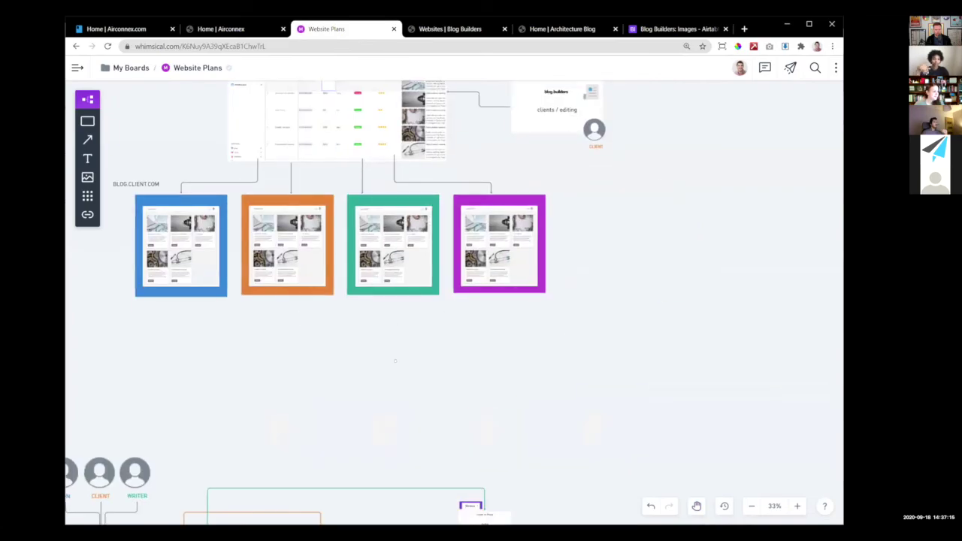
scroll(455, 300, "right", 5)
scroll(455, 300, "down", 3)
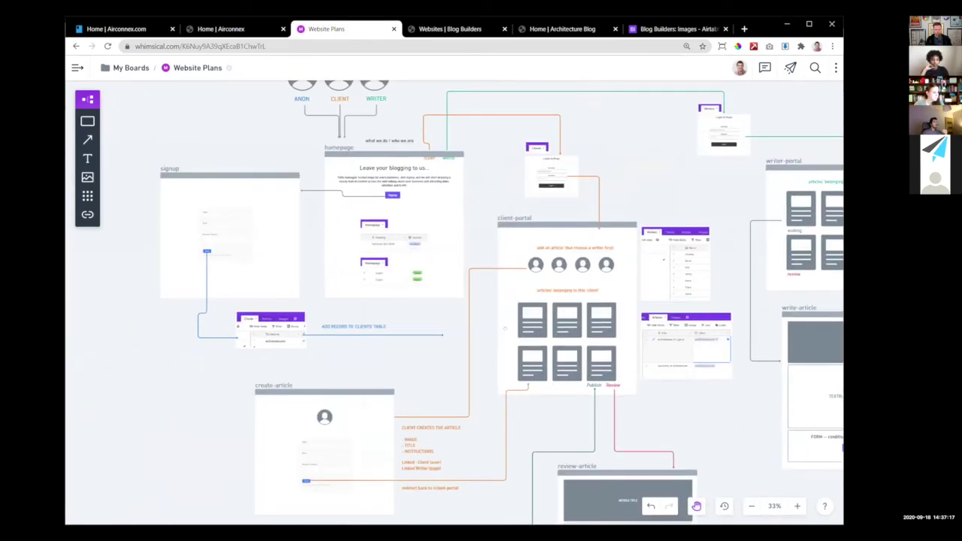
scroll(504, 267, "left", 7)
scroll(504, 267, "up", 4)
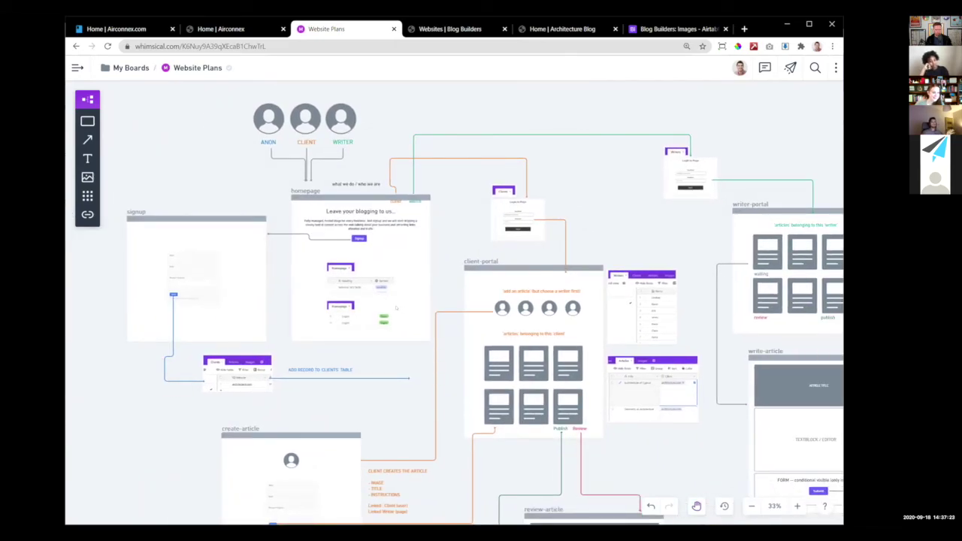
scroll(410, 290, "down", 2)
scroll(410, 290, "left", 2)
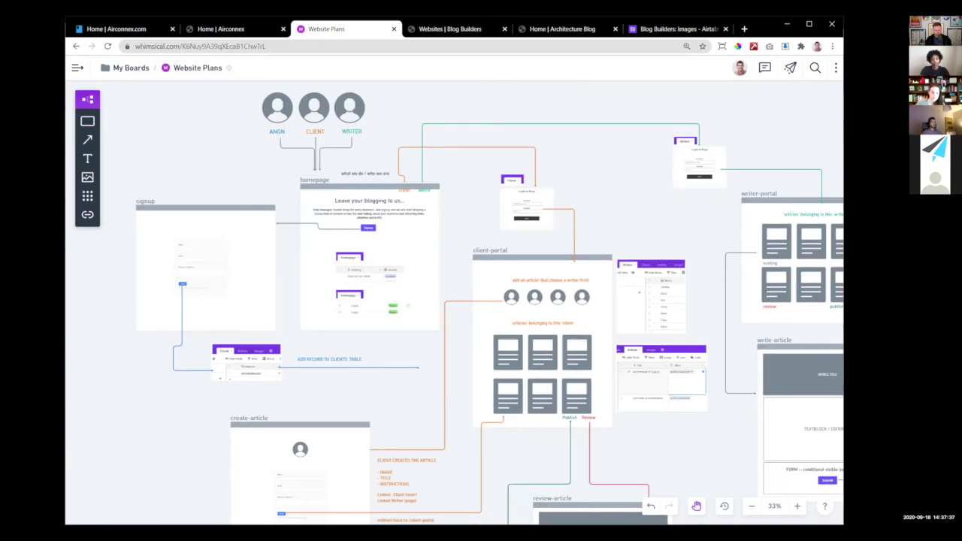
scroll(407, 306, "right", 2)
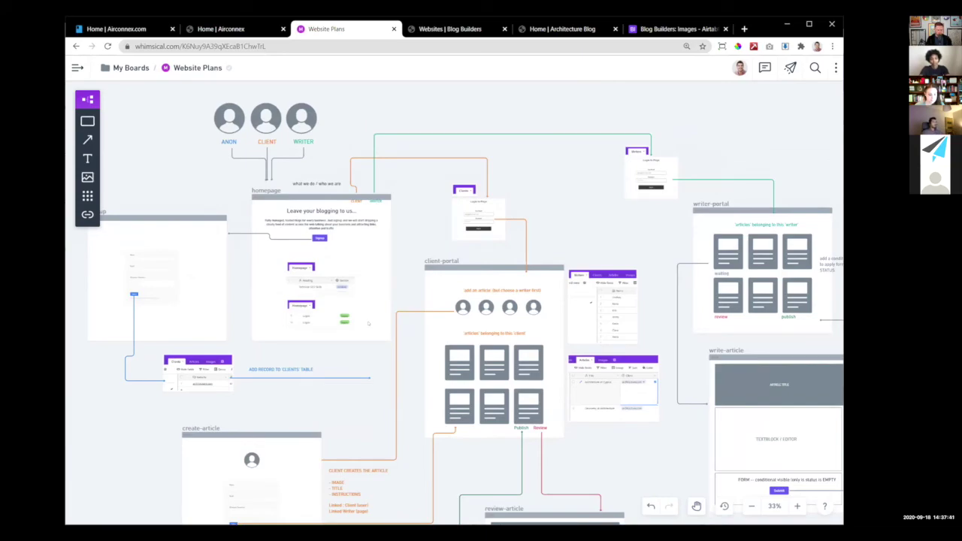
- Start building the blog.builders site's Home page in Airconnex, and check the homepage wireframe on the Website Plans board up close
left_click(448, 29)
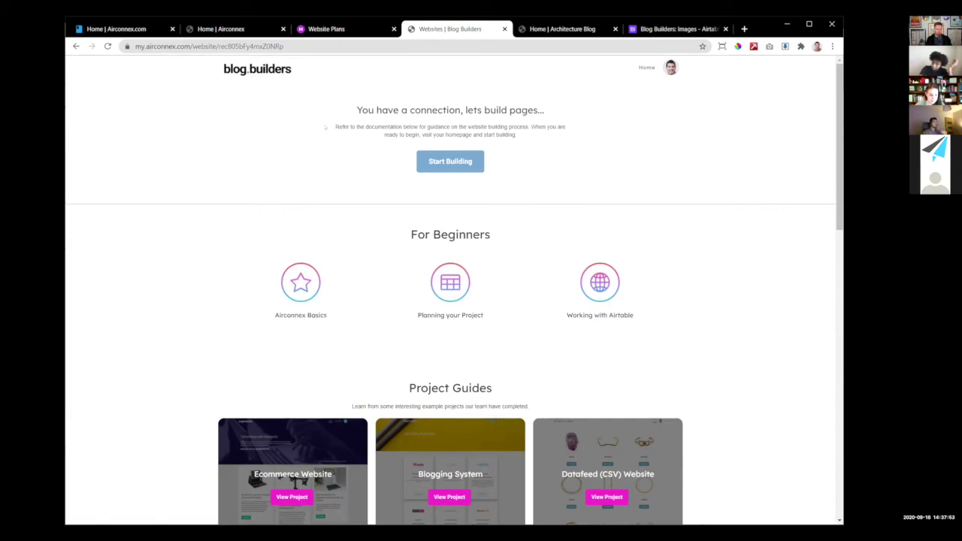
left_click(451, 155)
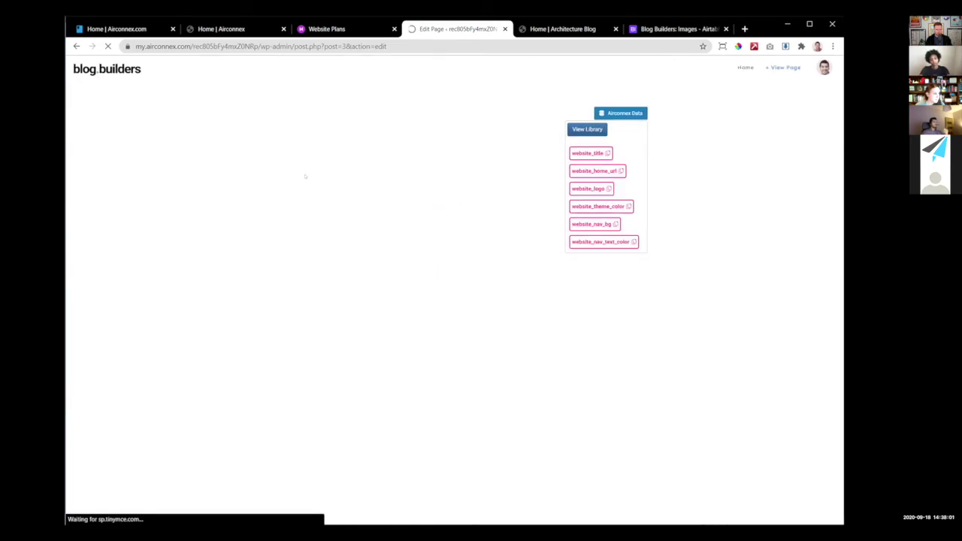
left_click(323, 28)
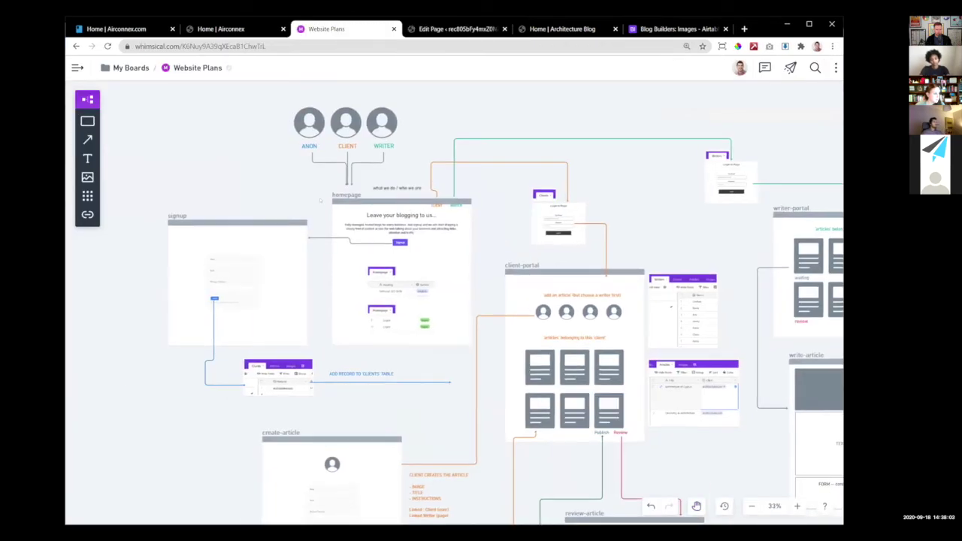
scroll(373, 211, "up", 5)
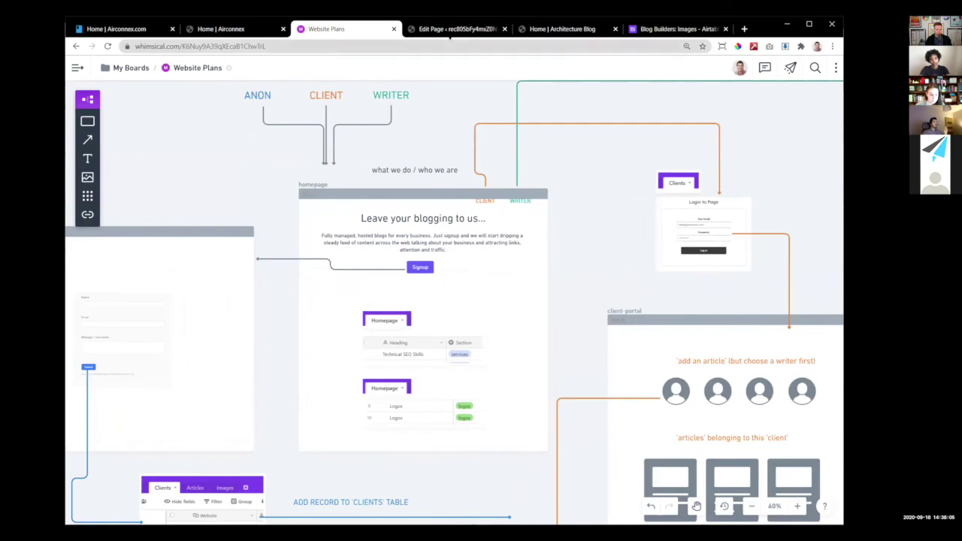
- Add an Airconnex Hero block to the Home page with the heading "We build your blog"
left_click(449, 33)
left_click(109, 174)
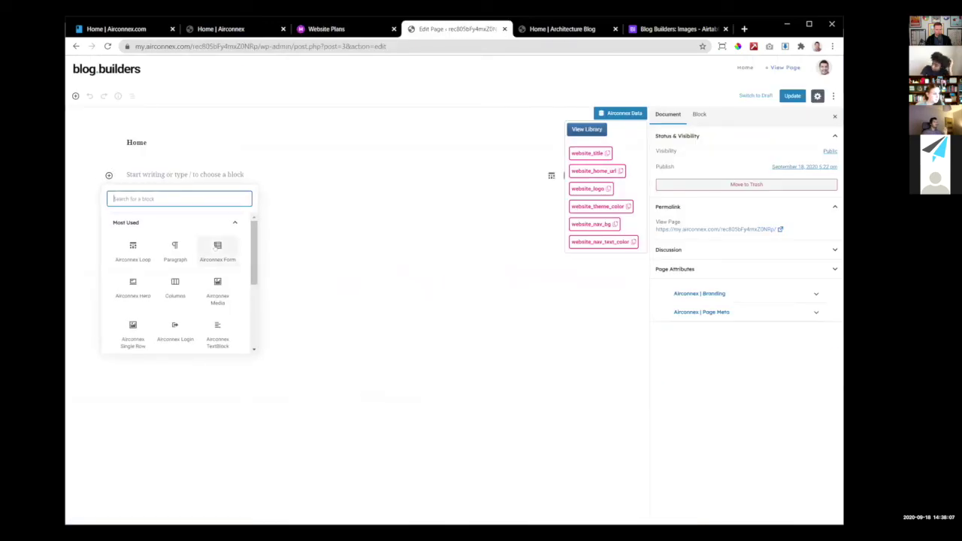
left_click(133, 287)
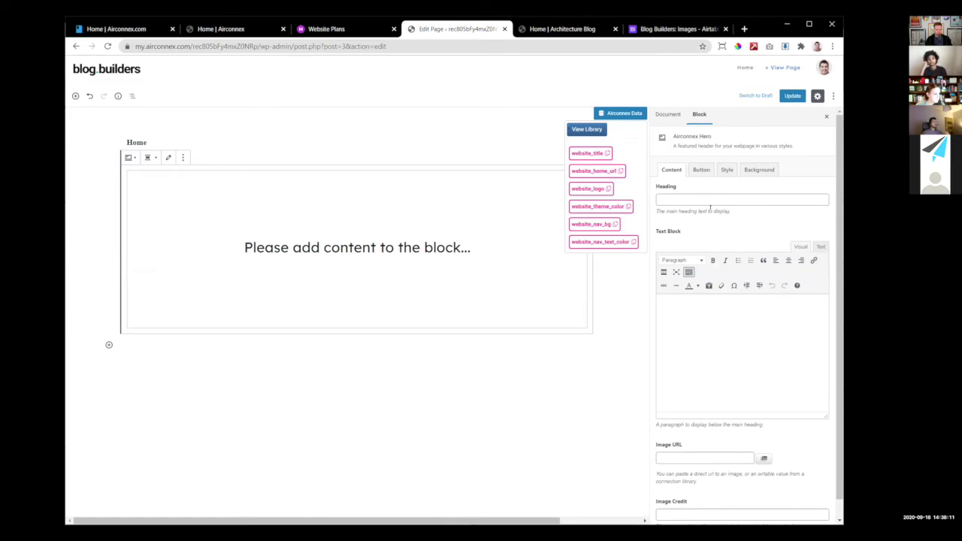
left_click(705, 199)
type("We")
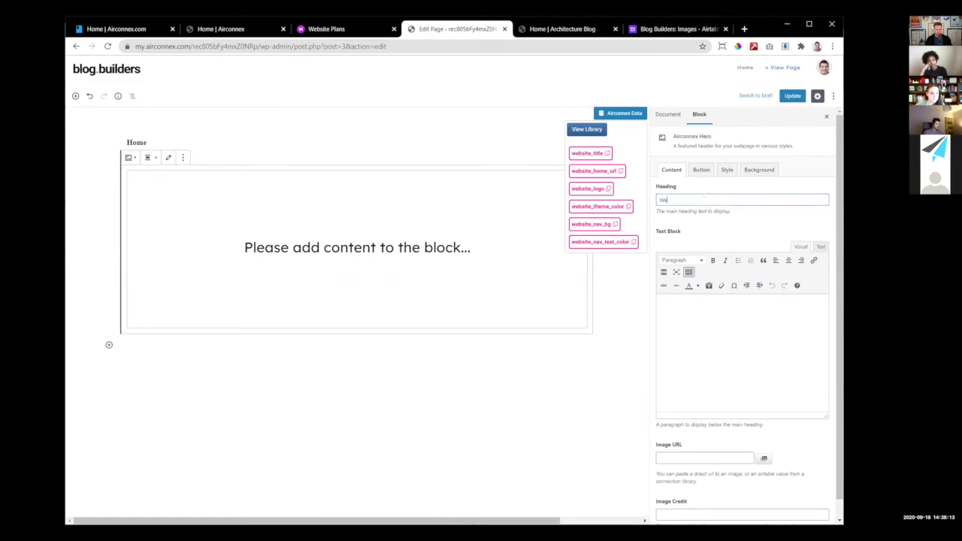
type(" build you")
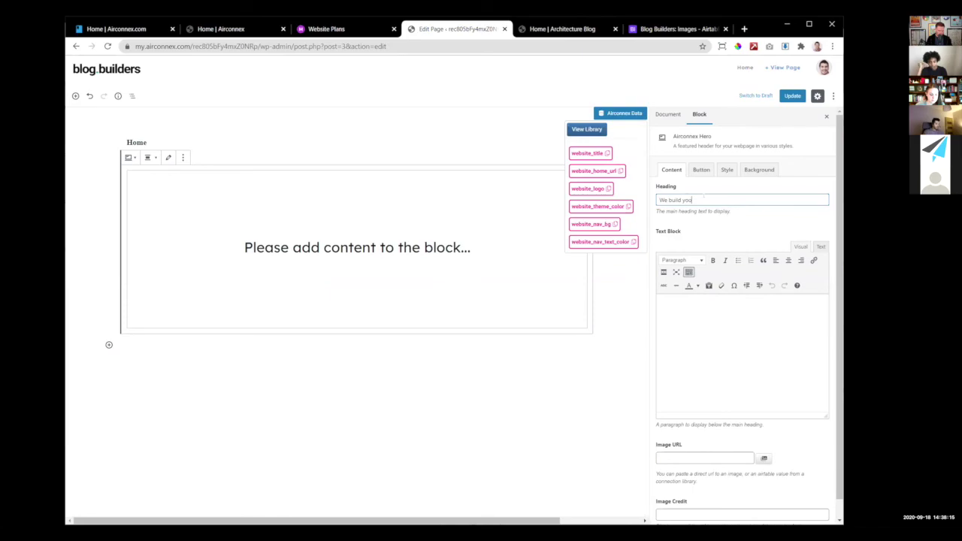
type("r b")
type("log")
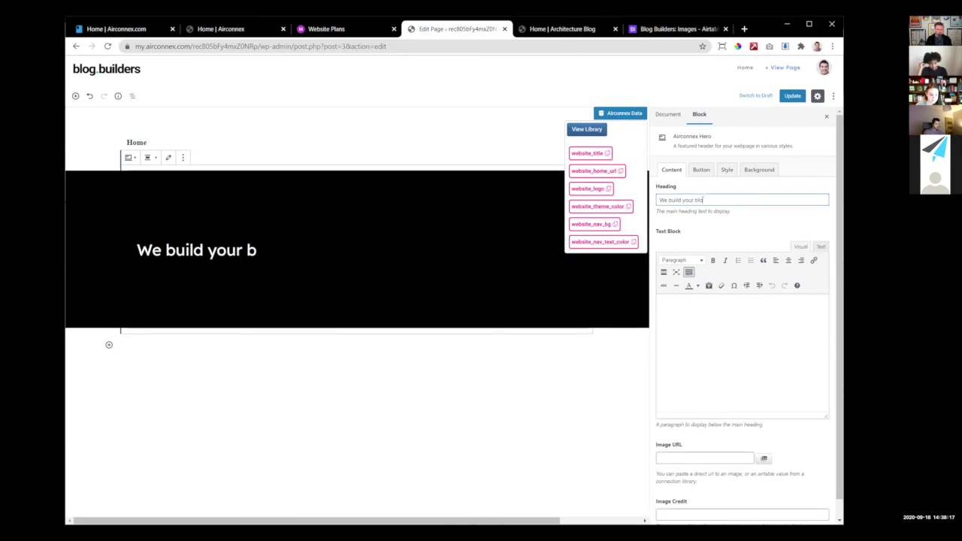
- Search Unsplash for "blog", set the keyboard and pen photo as the hero's background image, and centre the hero text
left_click(758, 170)
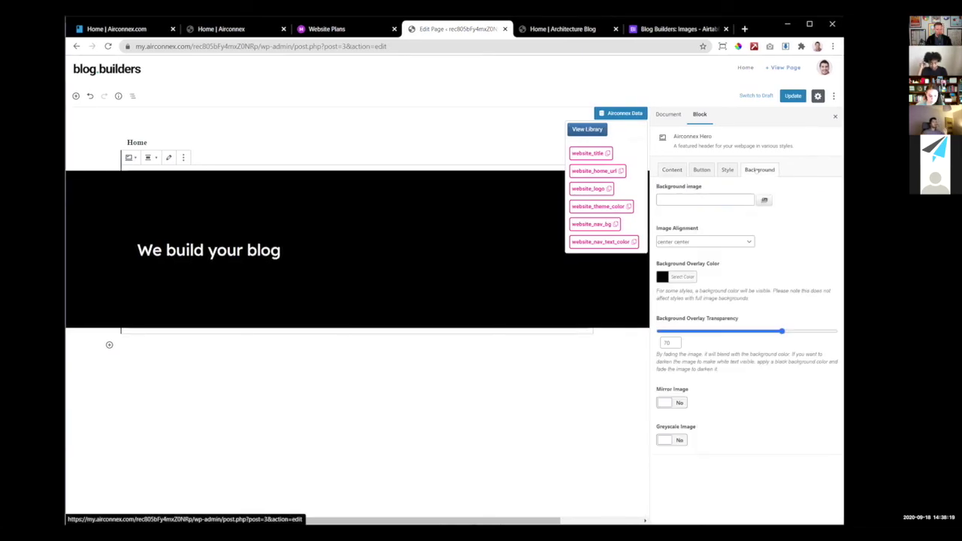
left_click(709, 197)
left_click(763, 200)
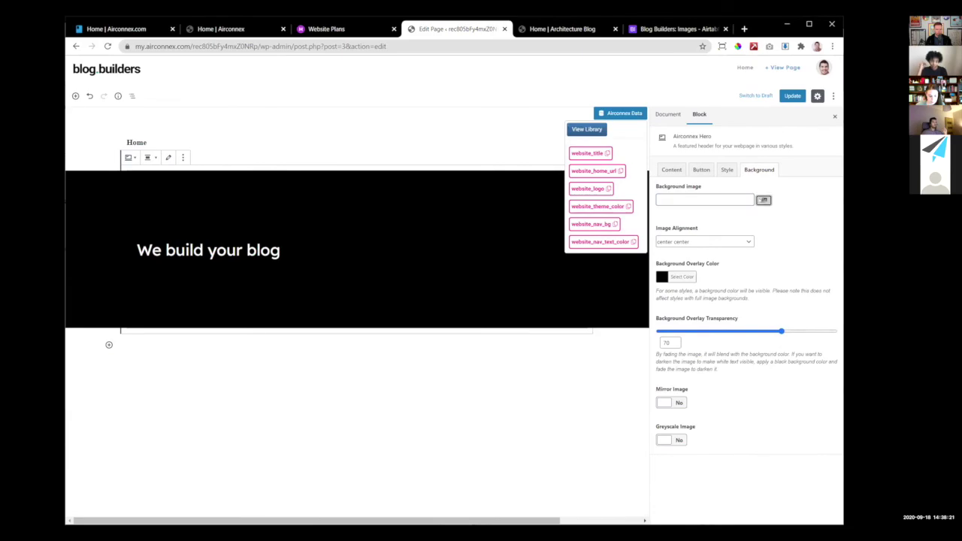
left_click(328, 105)
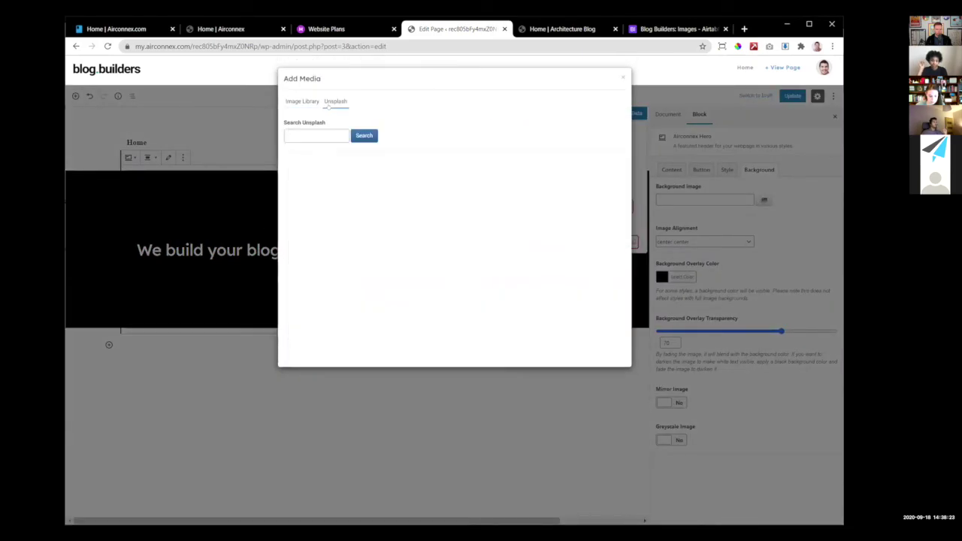
left_click(331, 136)
type("blog")
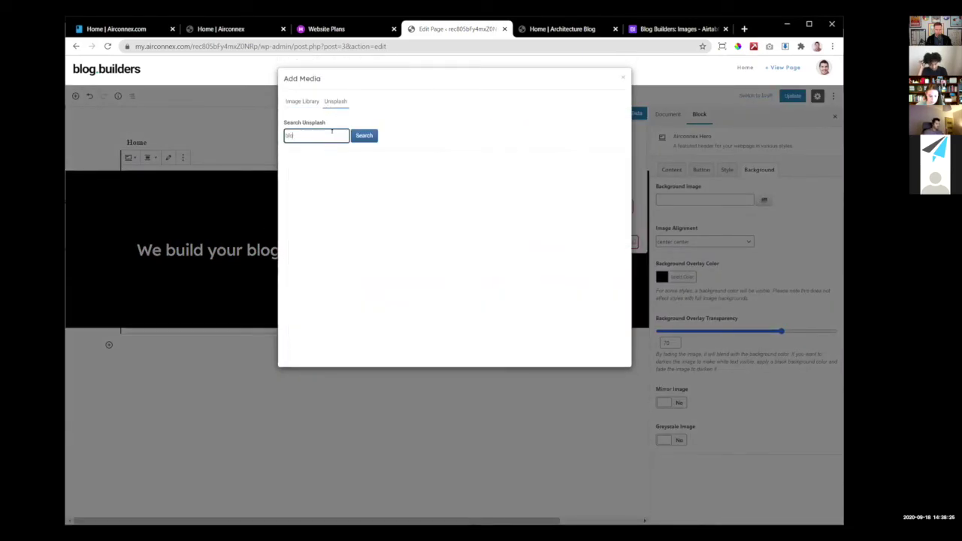
left_click(364, 138)
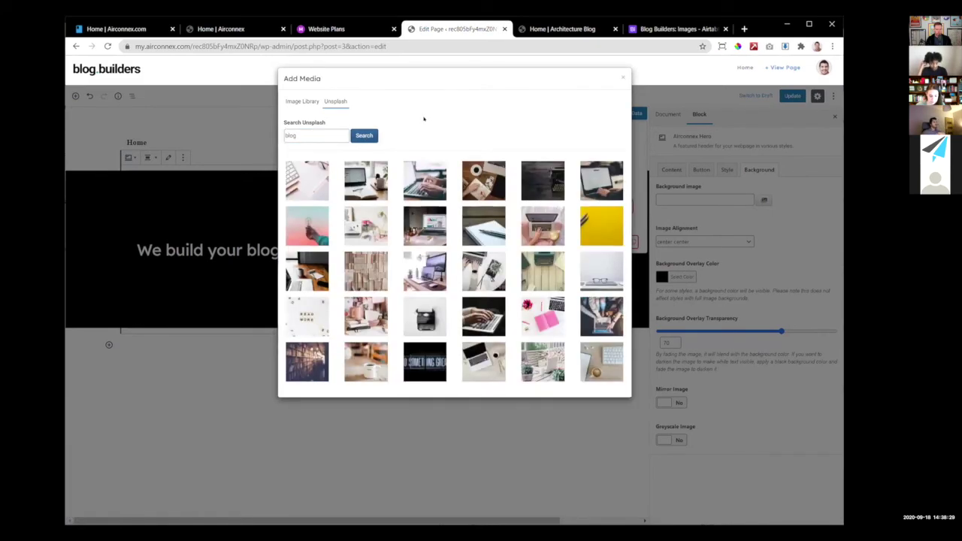
left_click(307, 181)
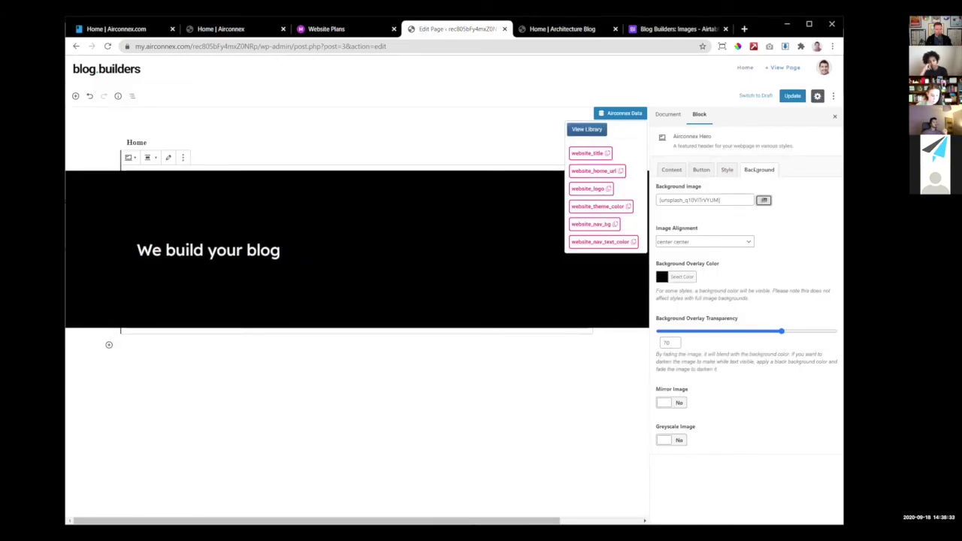
left_click(726, 170)
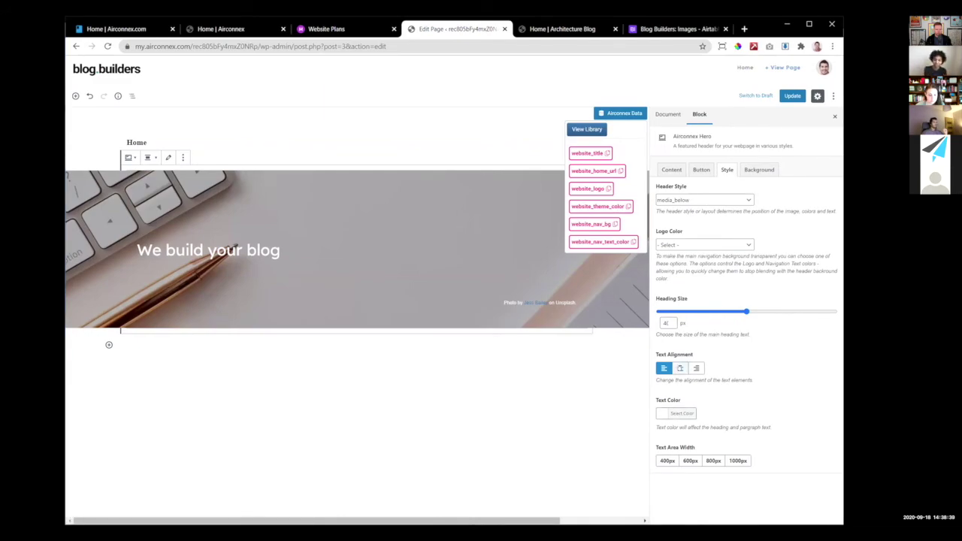
left_click(680, 368)
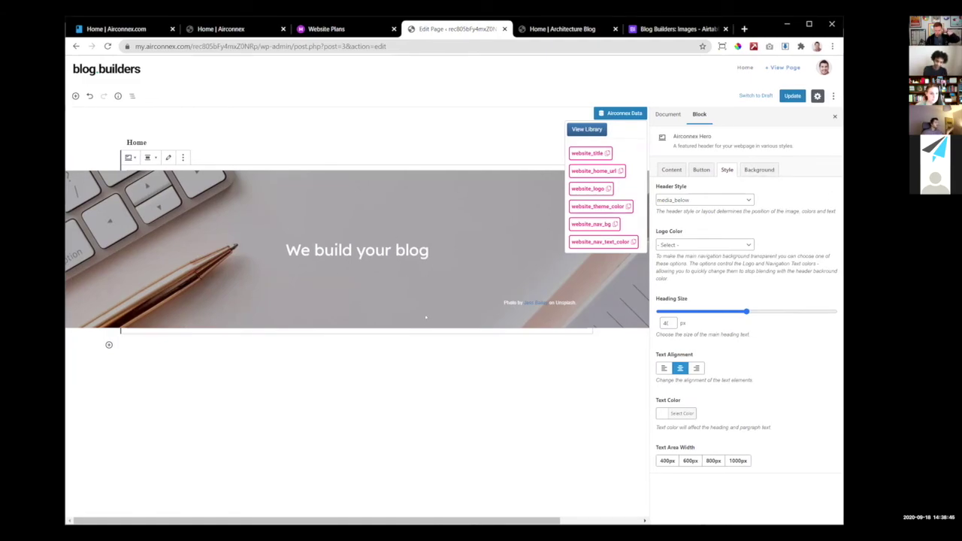
- Add an Airconnex Loop block below the hero and bring up the Homepage table of the Blog Builders base in Airtable
left_click(109, 345)
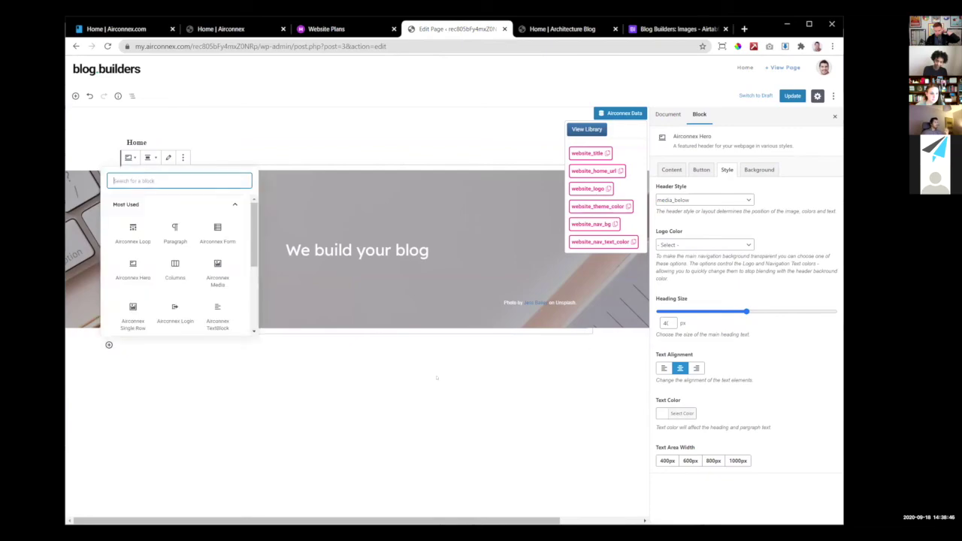
left_click(132, 233)
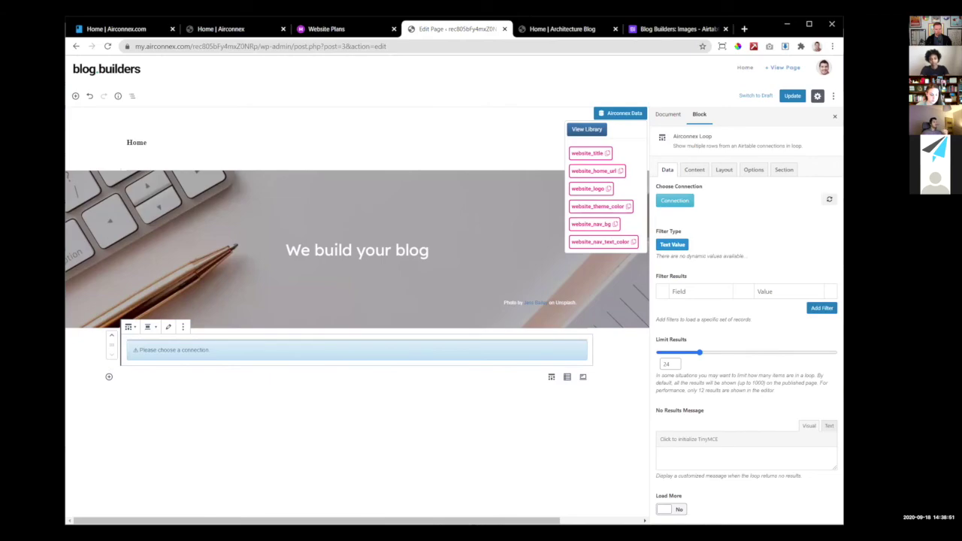
left_click(679, 29)
left_click(110, 84)
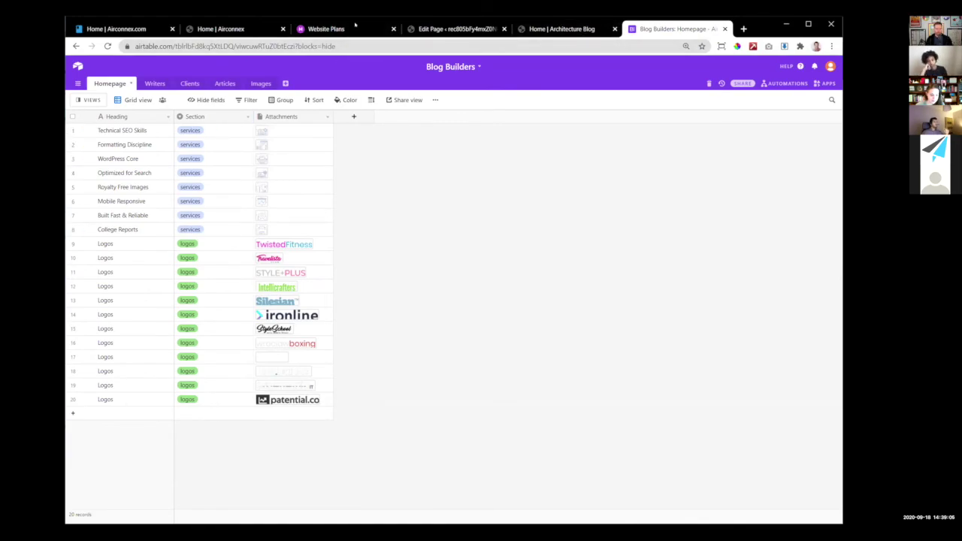
- Return to the Home page editor and connect the Loop block to the Homepage > Grid view connection
key("ctrl+shift+Tab")
left_click(453, 28)
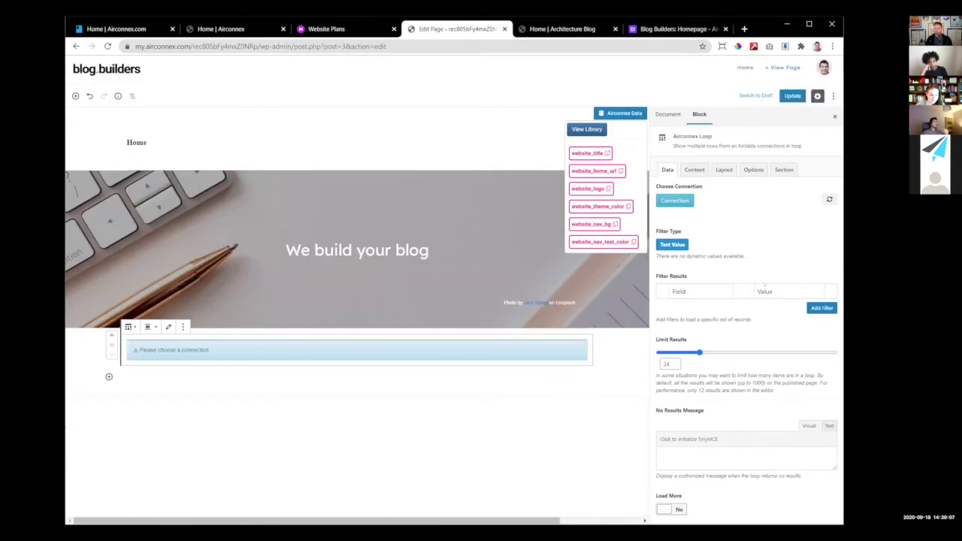
left_click(674, 200)
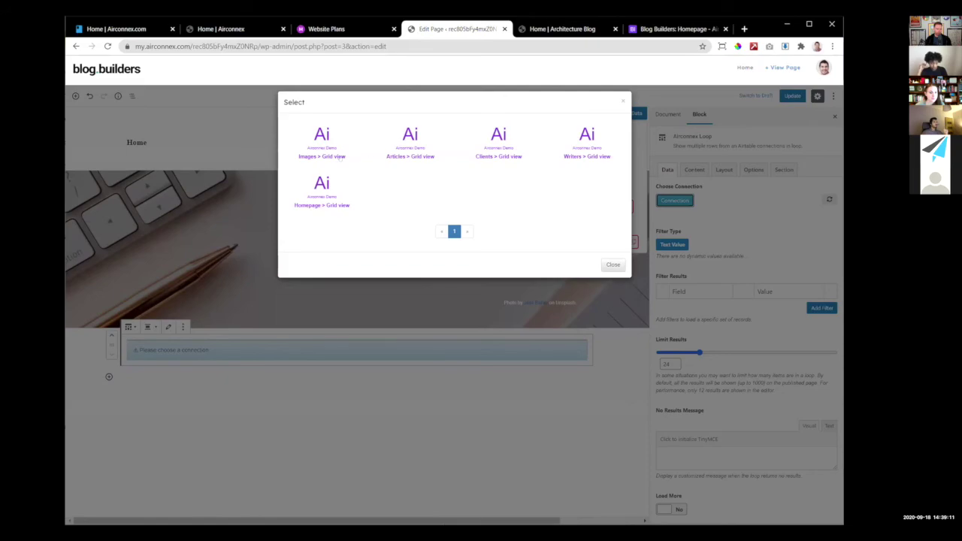
left_click(321, 193)
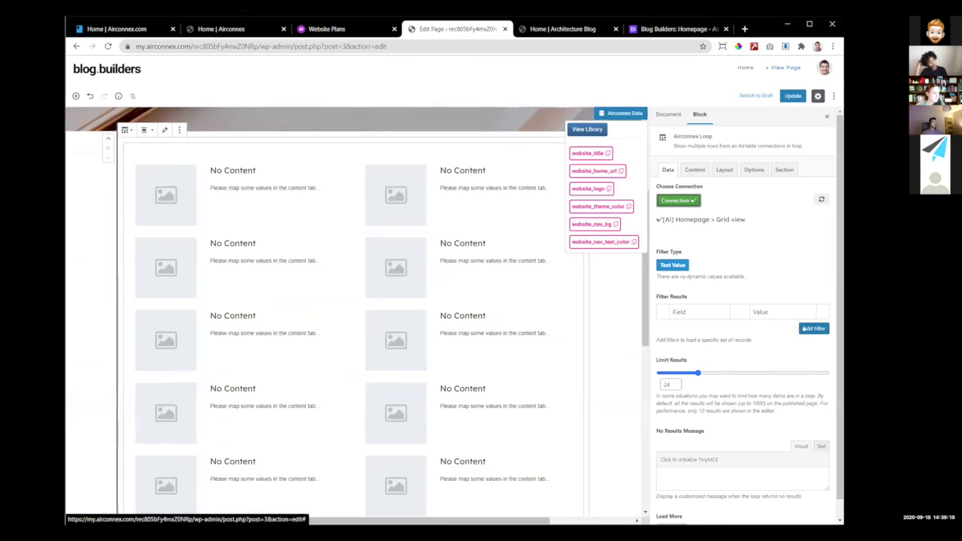
- Check the Section values in the Airtable Homepage table, and filter the loop to records whose Section contains "serv"
left_click(674, 28)
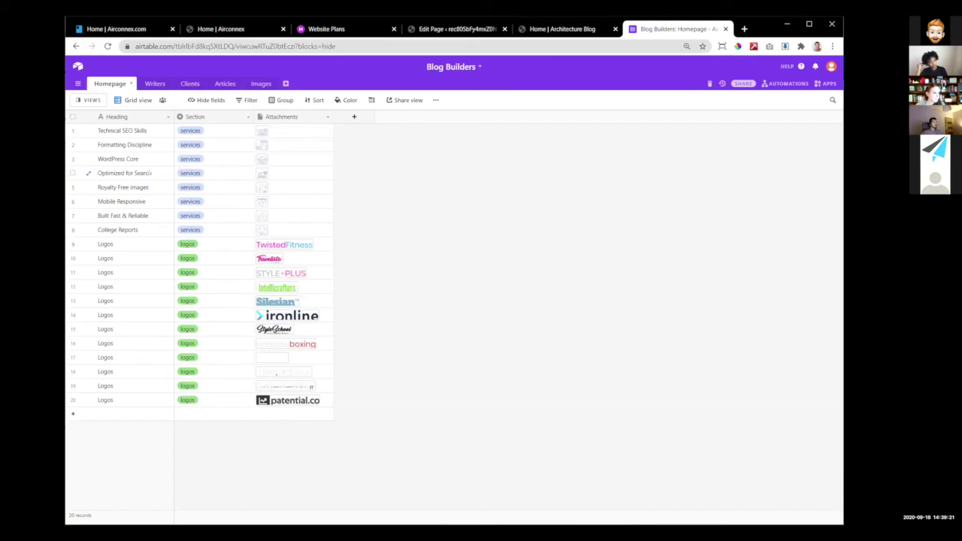
left_click(207, 132)
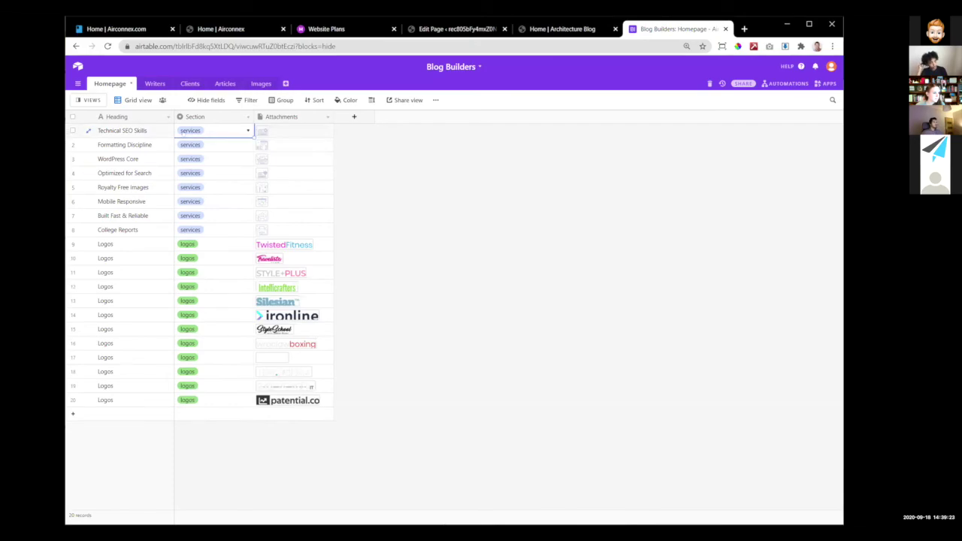
left_click(459, 28)
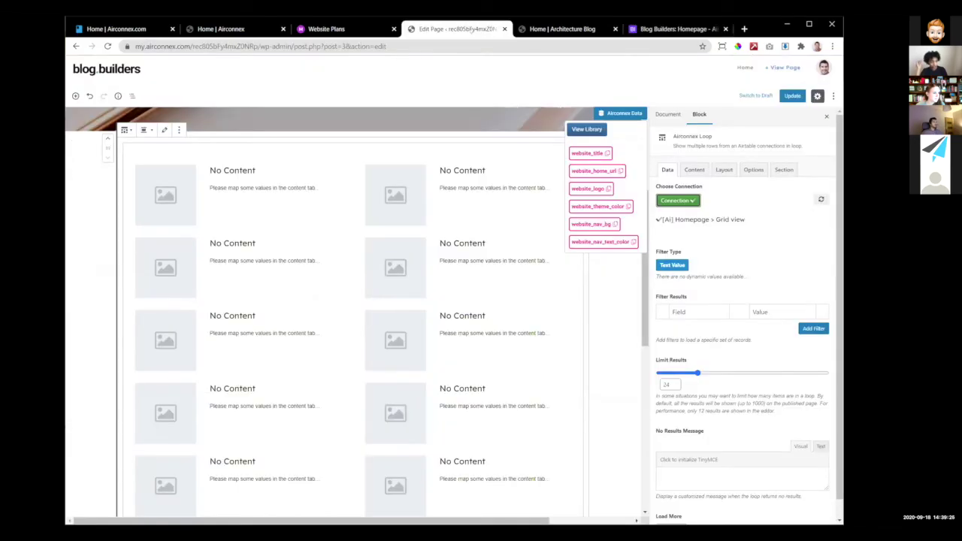
left_click(818, 332)
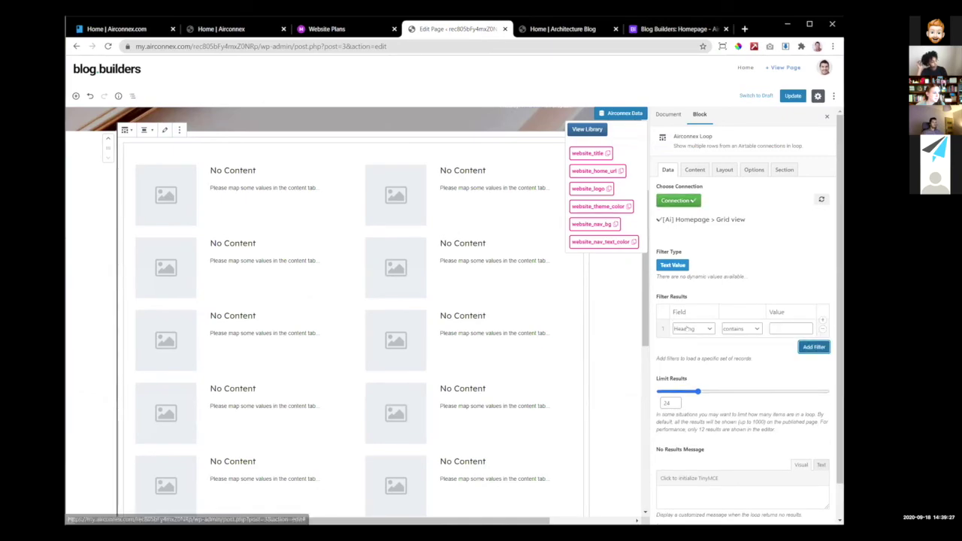
left_click(692, 328)
left_click(682, 354)
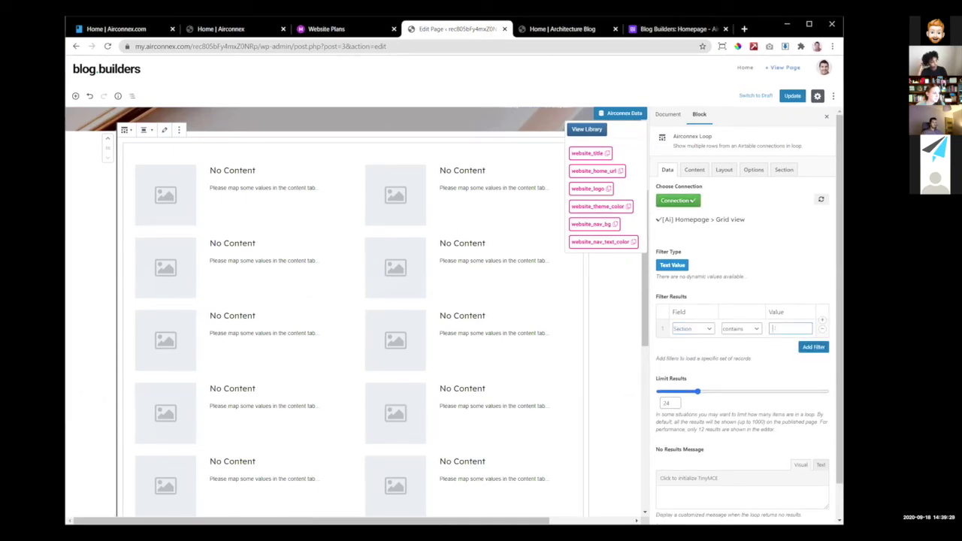
left_click(789, 328)
type("serv")
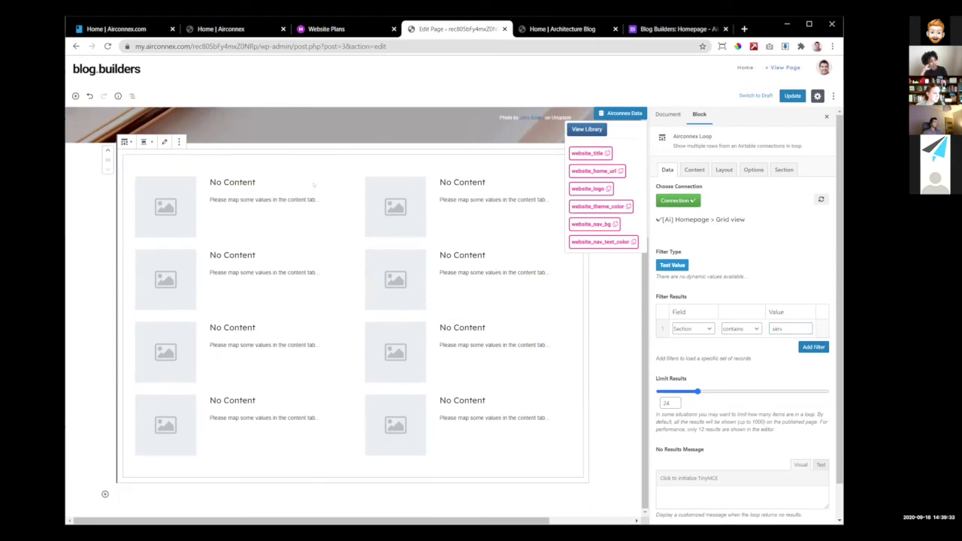
- Map the services loop's heading to the heading field and its image to the attachments_large field
left_click(694, 170)
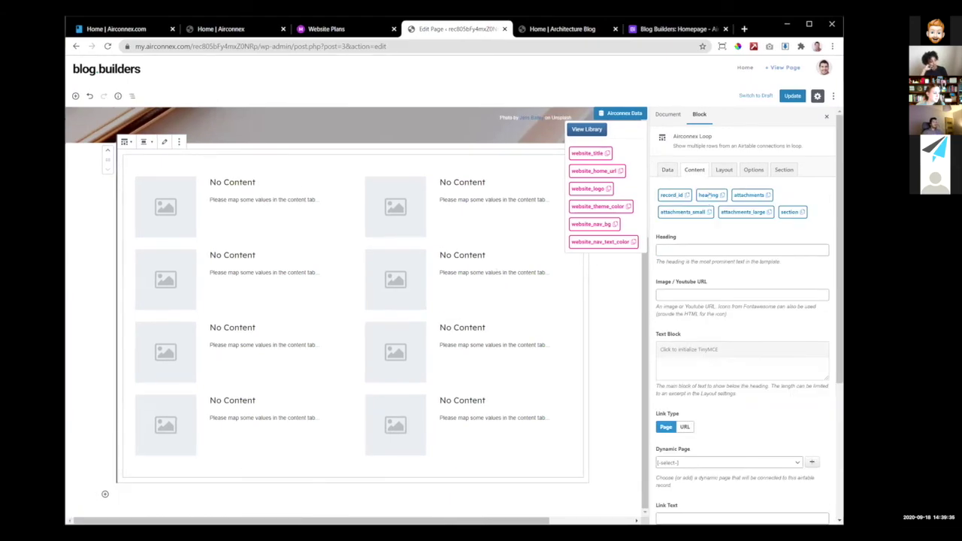
left_click(699, 248)
type("{heading}")
left_click(766, 212)
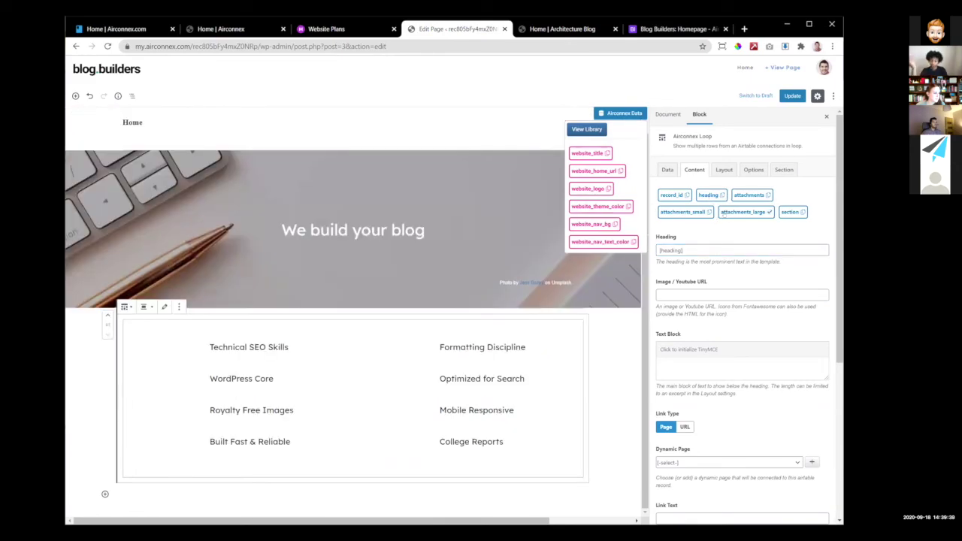
left_click(718, 294)
type("{attachments_large}")
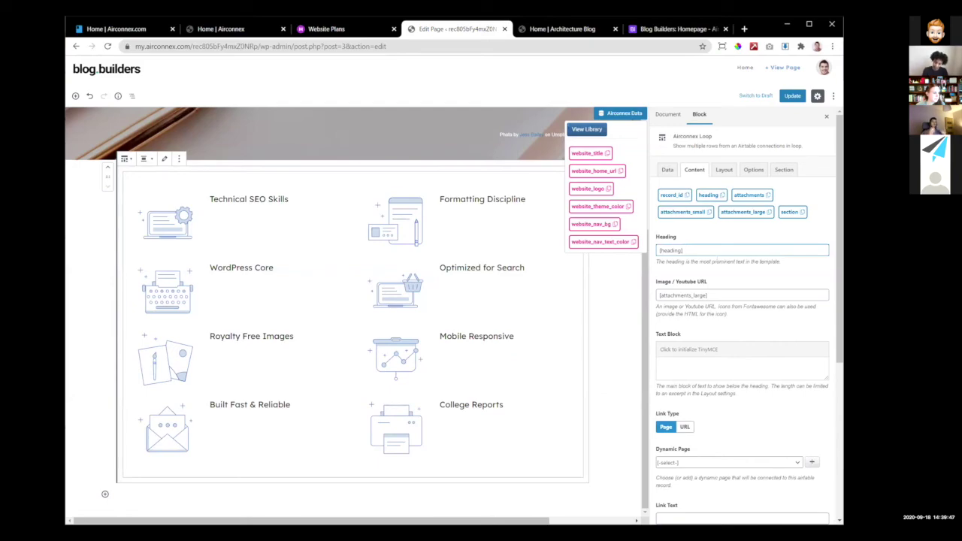
- Try adding the word "text" after the mapped heading in the services loop, and remove it again
type("text")
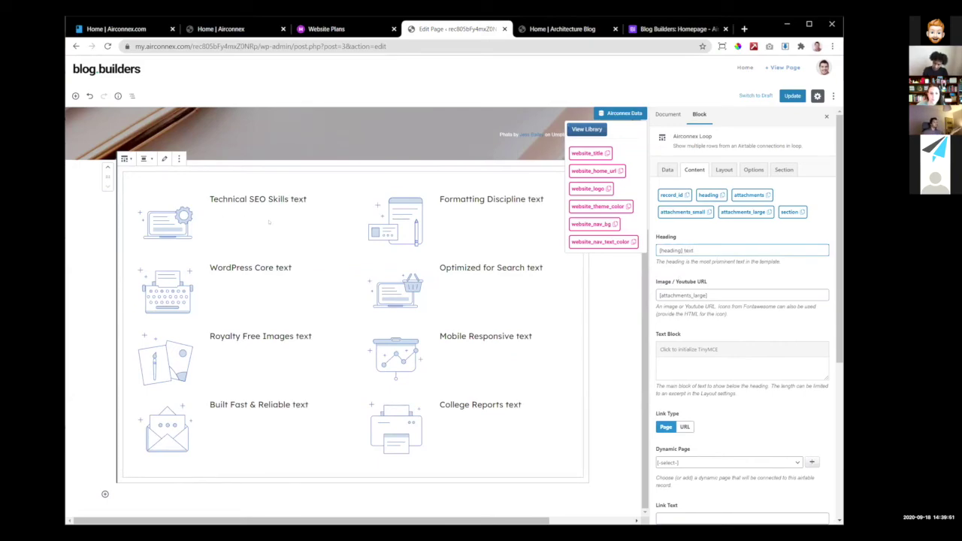
double_click(686, 251)
key("BackSpace")
key("BackSpace")
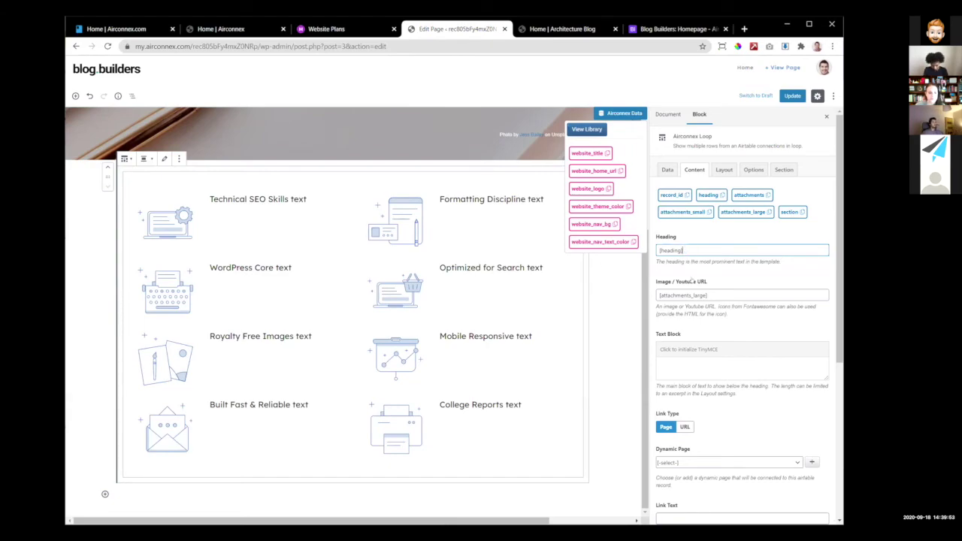
- Lay out the services loop in 4 columns with circle images on top at a fixed width of 100
left_click(724, 169)
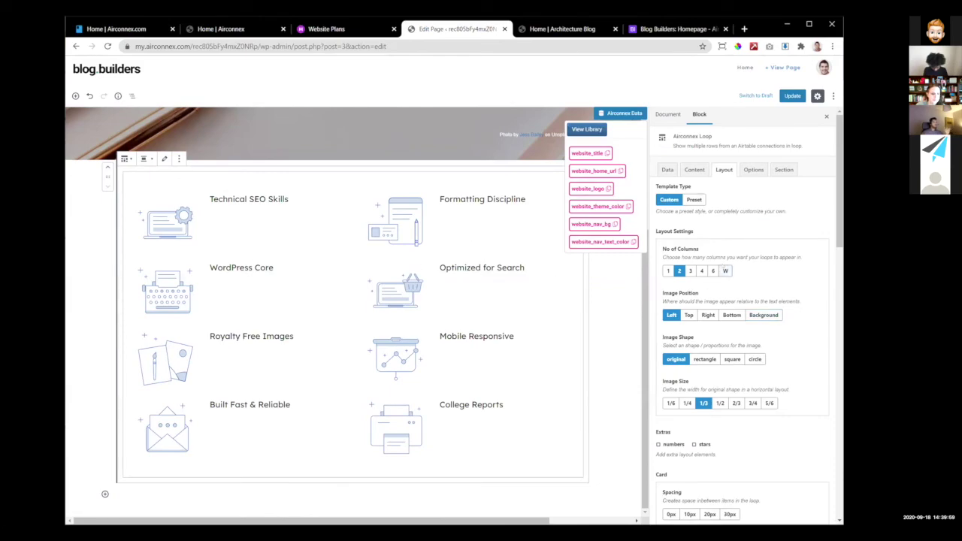
left_click(701, 270)
left_click(686, 314)
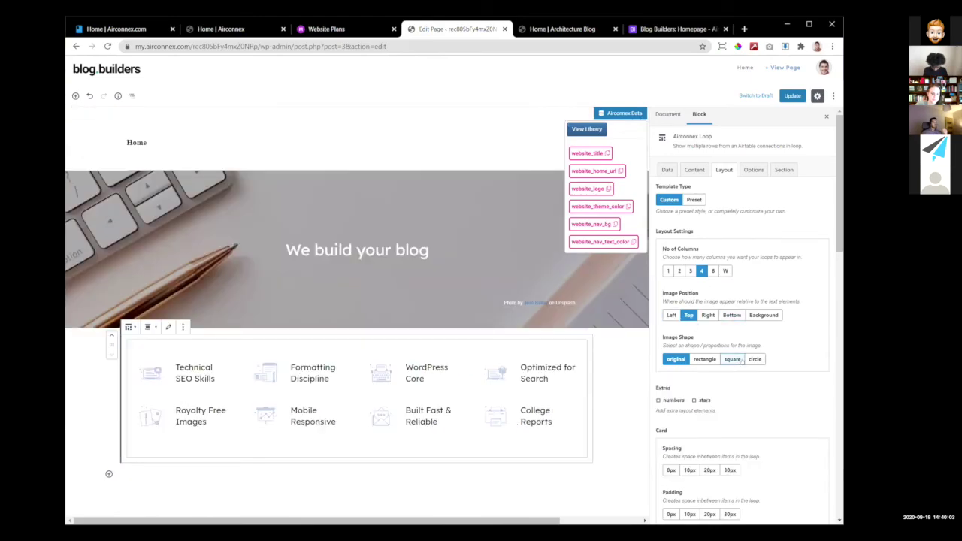
left_click(751, 359)
scroll(749, 359, "down", 2)
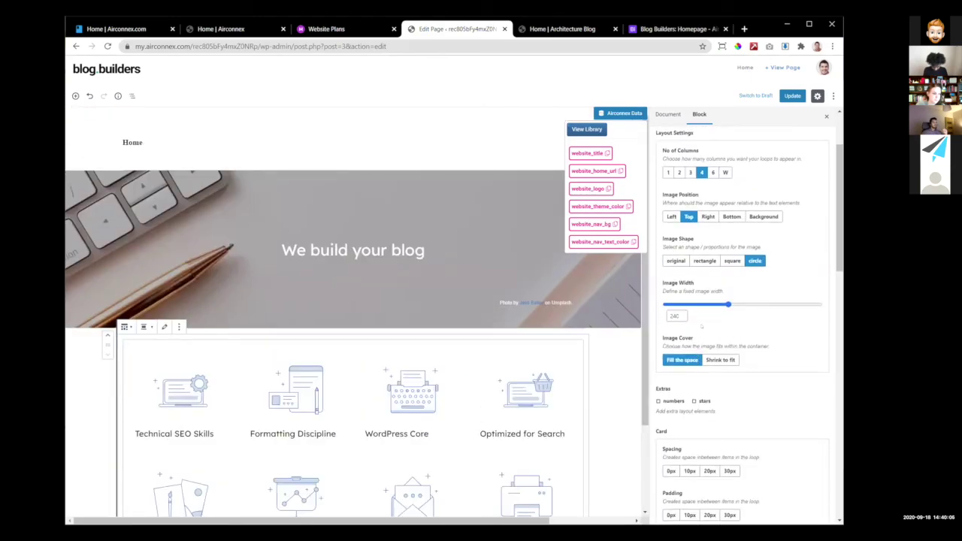
left_click_drag(714, 305, 678, 304)
scroll(440, 306, "down", 2)
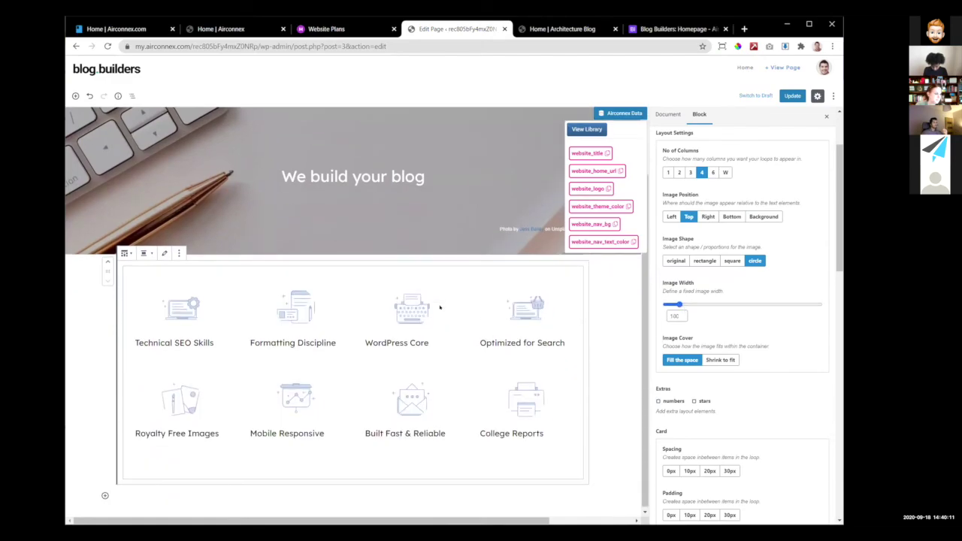
- Set the services loop's heading size to 16px and centre its text
scroll(765, 331, "down", 5)
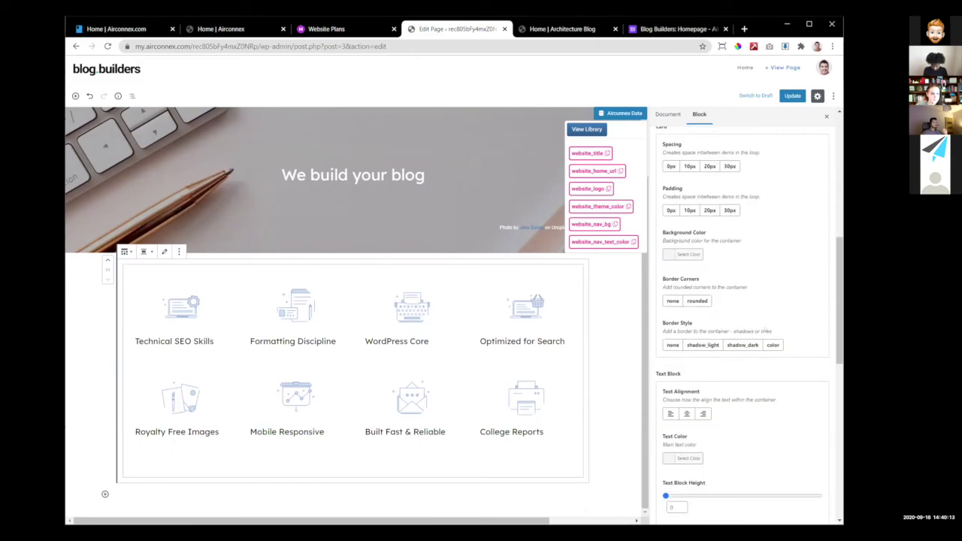
scroll(765, 331, "down", 4)
left_click(712, 266)
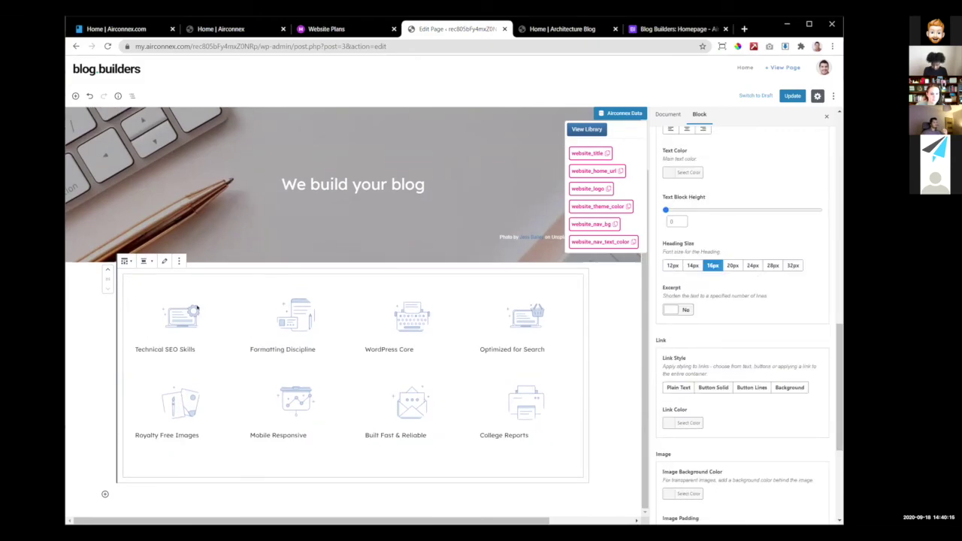
scroll(710, 265, "down", 3)
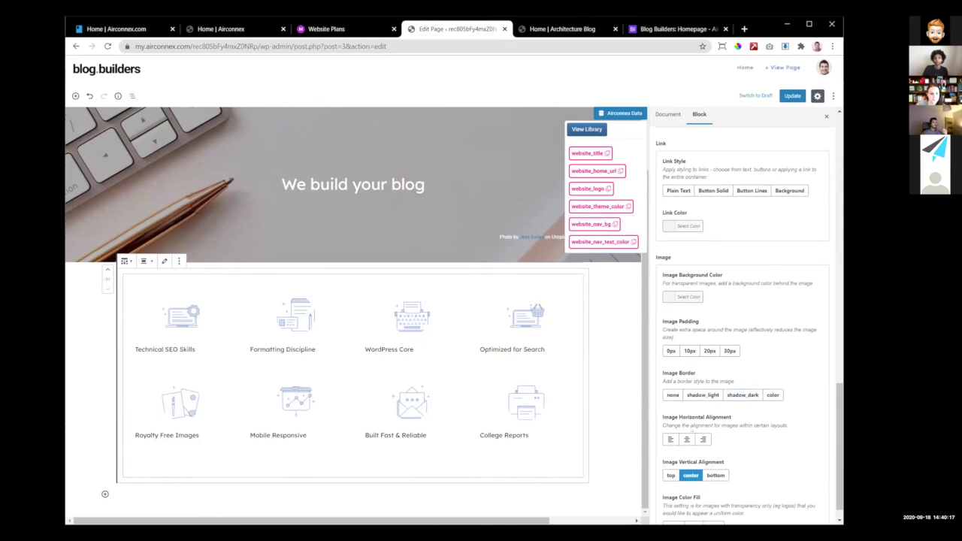
scroll(711, 265, "up", 5)
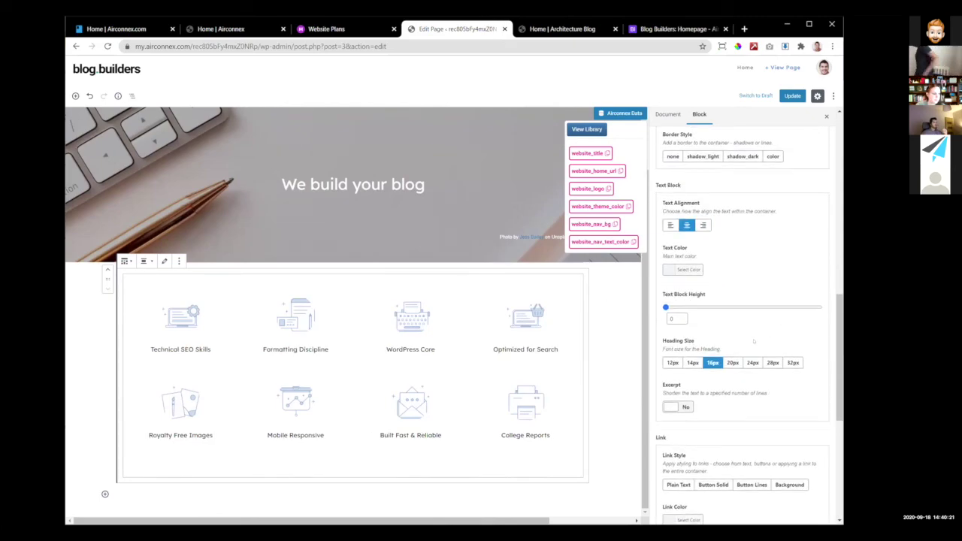
- Give the services loop's images a color border
scroll(753, 340, "down", 4)
left_click(774, 370)
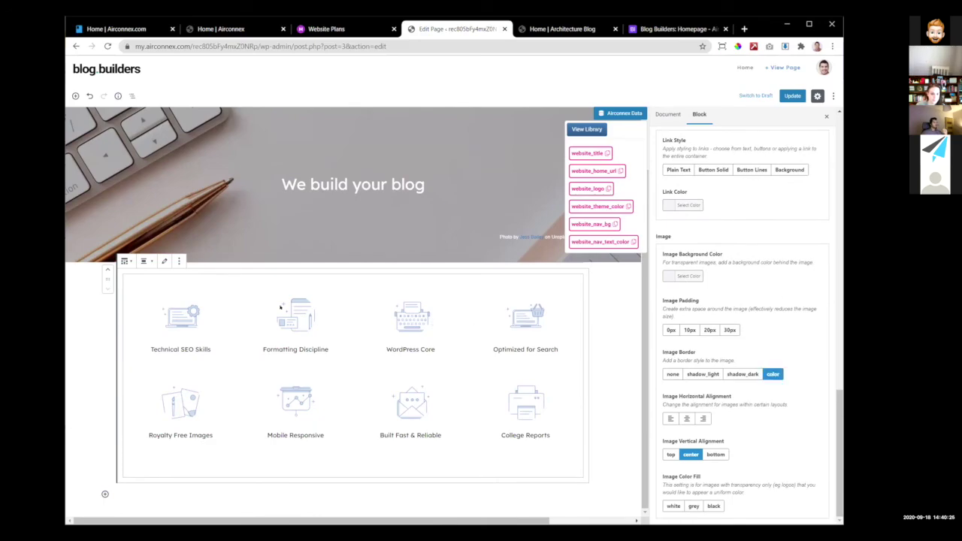
scroll(742, 316, "up", 8)
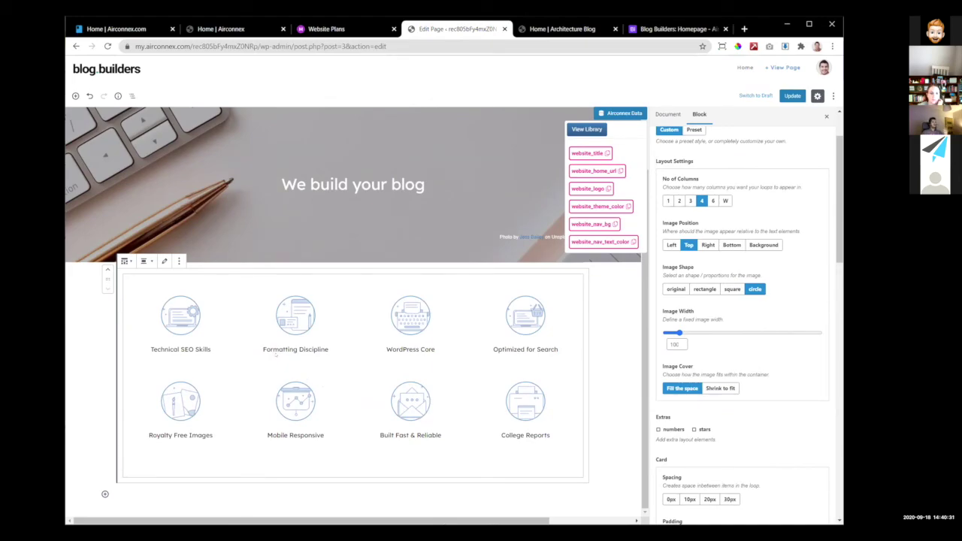
scroll(740, 225, "up", 2)
left_click(784, 169)
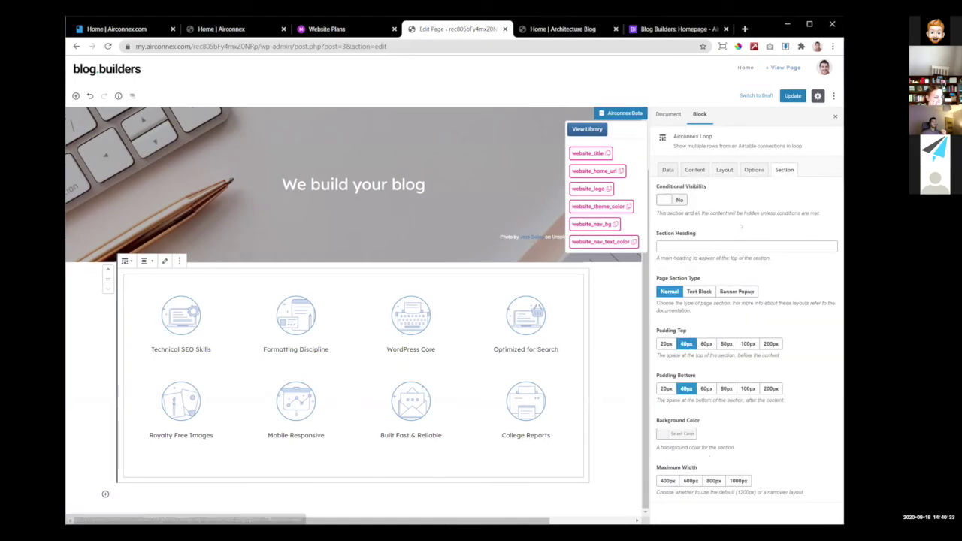
left_click(659, 435)
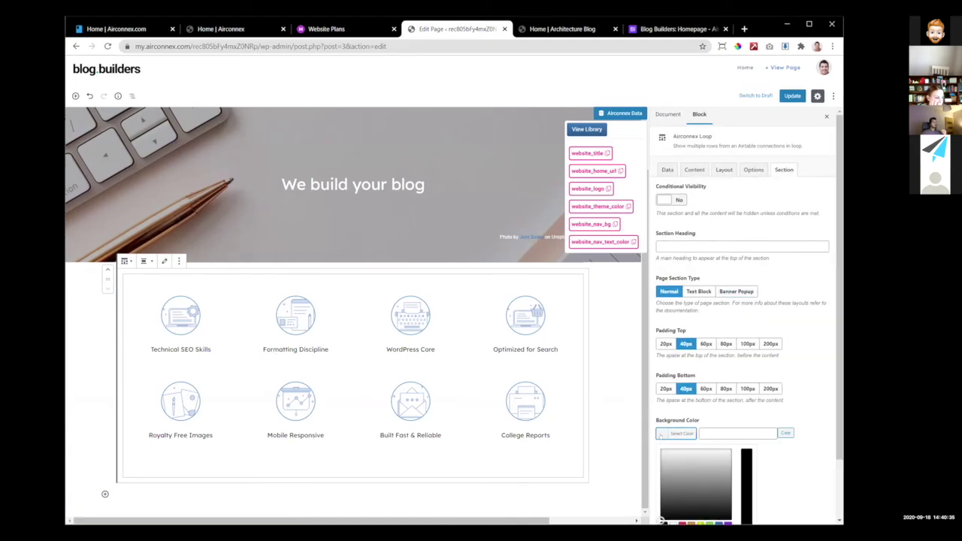
left_click(661, 434)
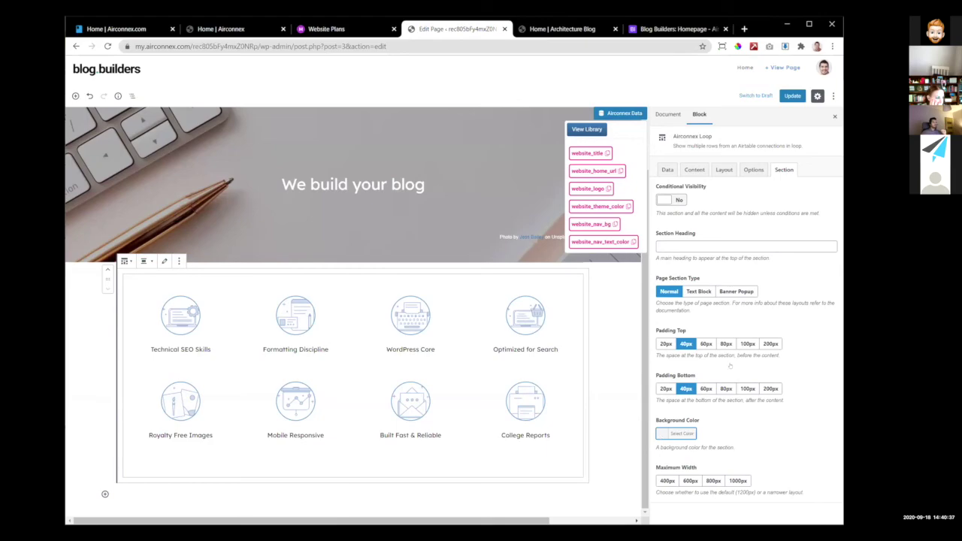
- Add a second Airconnex Loop block below the services and connect it to Homepage > Grid view
left_click(104, 494)
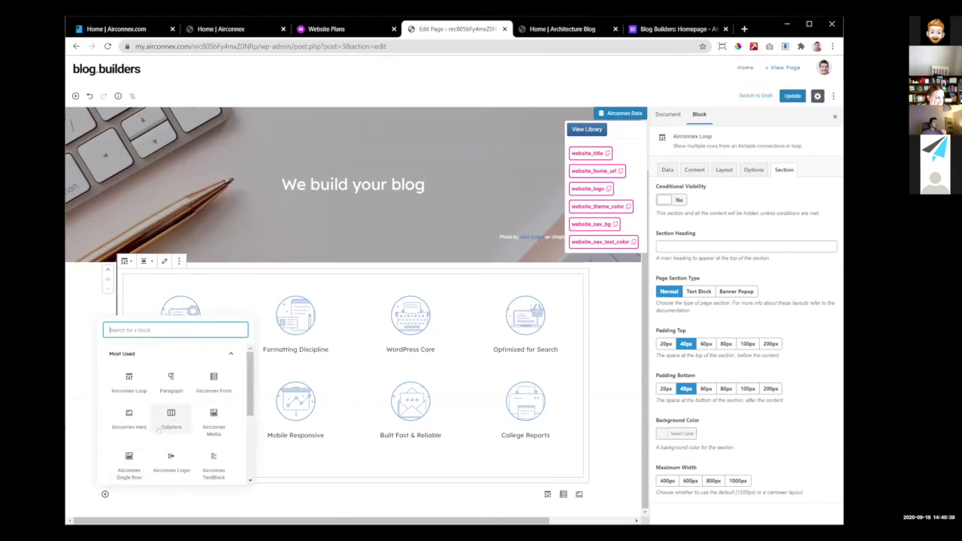
left_click(126, 383)
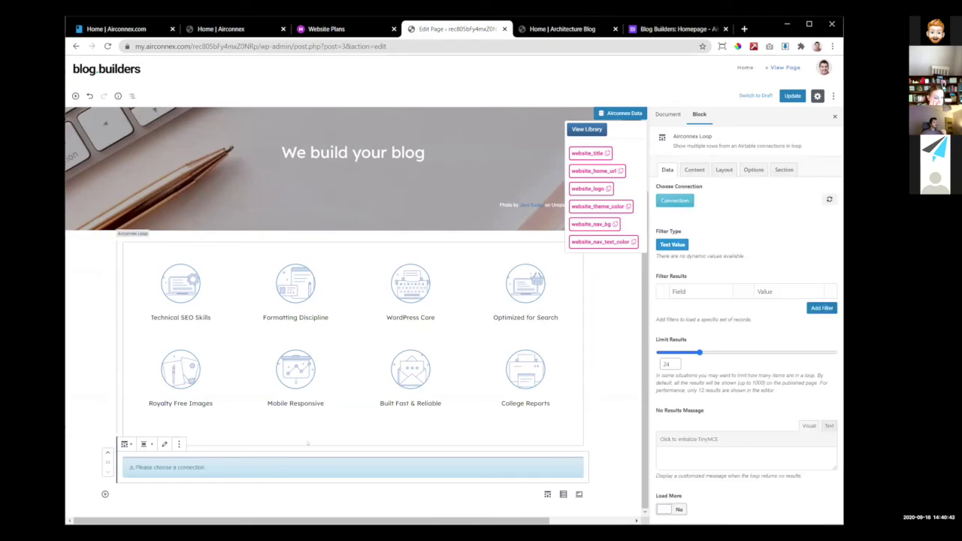
left_click(674, 200)
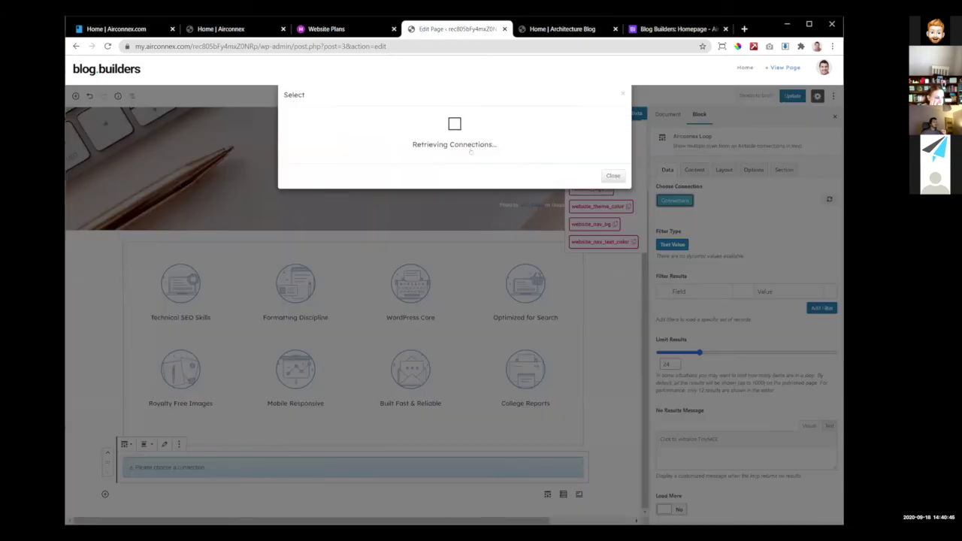
left_click(321, 194)
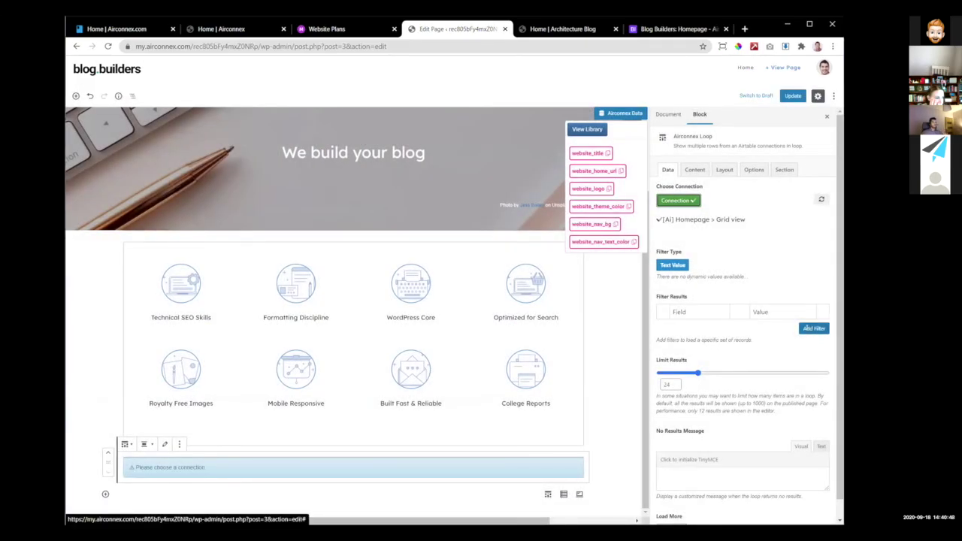
- Filter the second loop to records whose Section contains "logo"
left_click(806, 328)
left_click(699, 328)
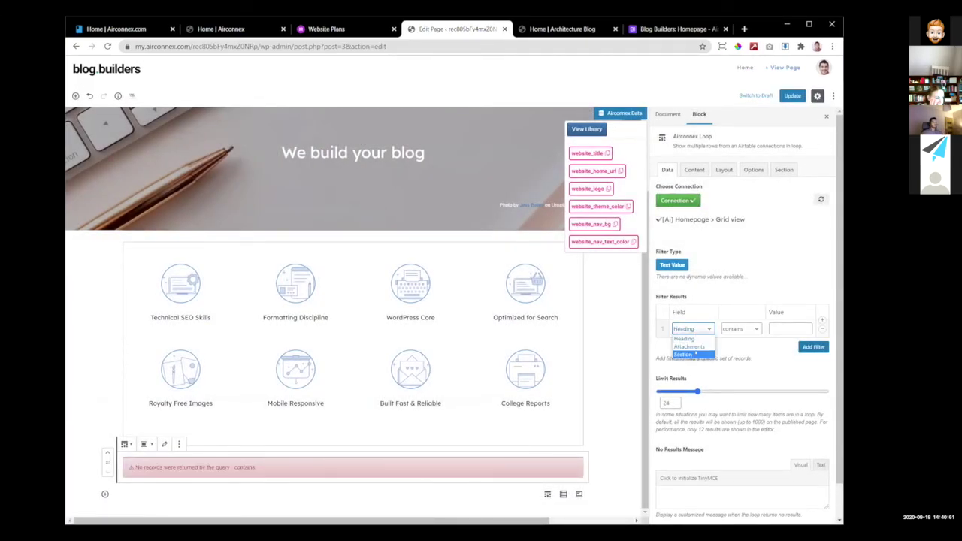
left_click(692, 349)
left_click(789, 328)
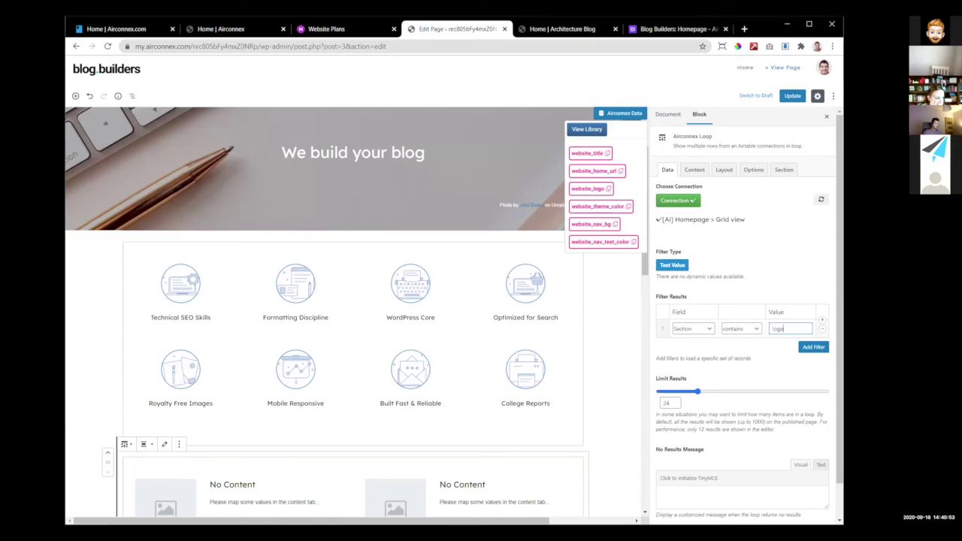
left_click(764, 275)
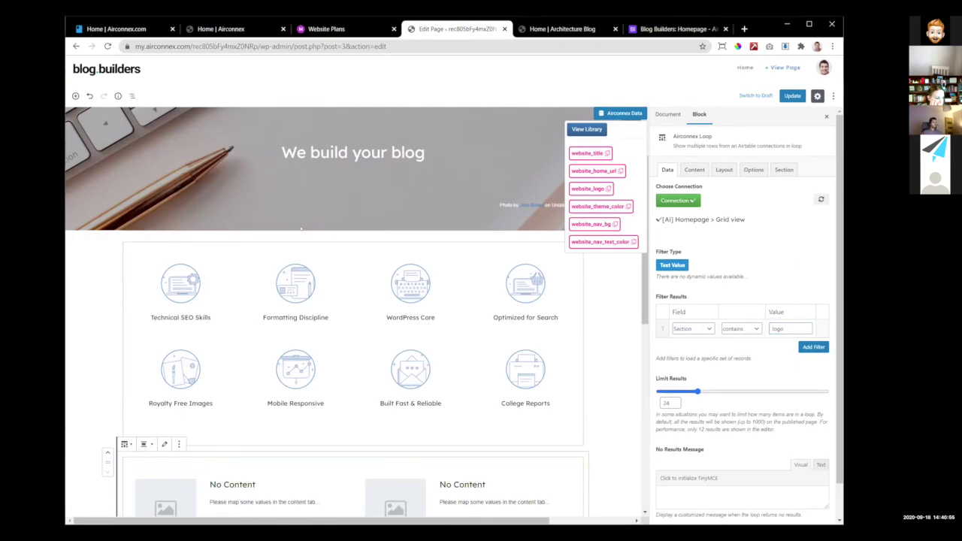
- Map the logos loop's image to [attachments_large] and its heading to [heading]
scroll(300, 229, "down", 3)
left_click(694, 169)
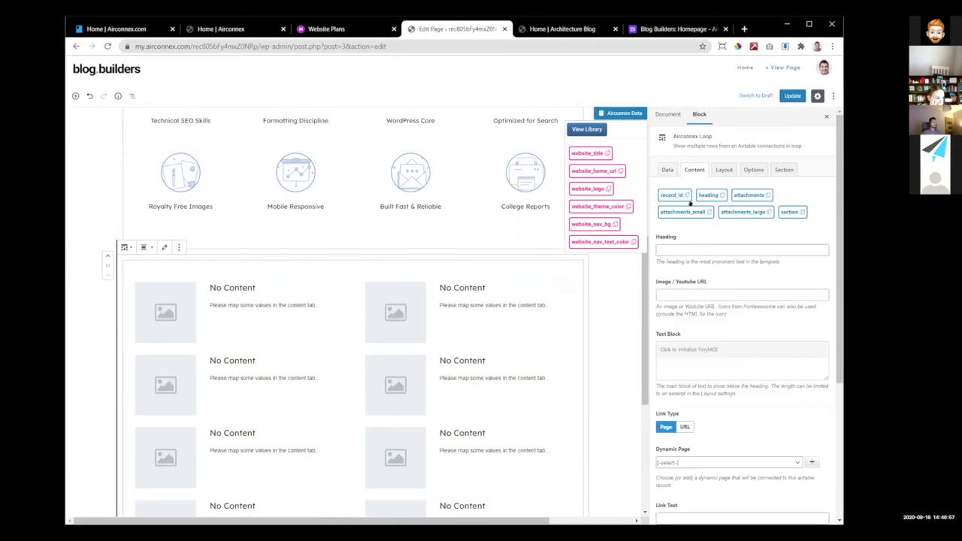
left_click(769, 212)
key("ctrl+v")
left_click(721, 195)
left_click(744, 249)
key("ctrl+v")
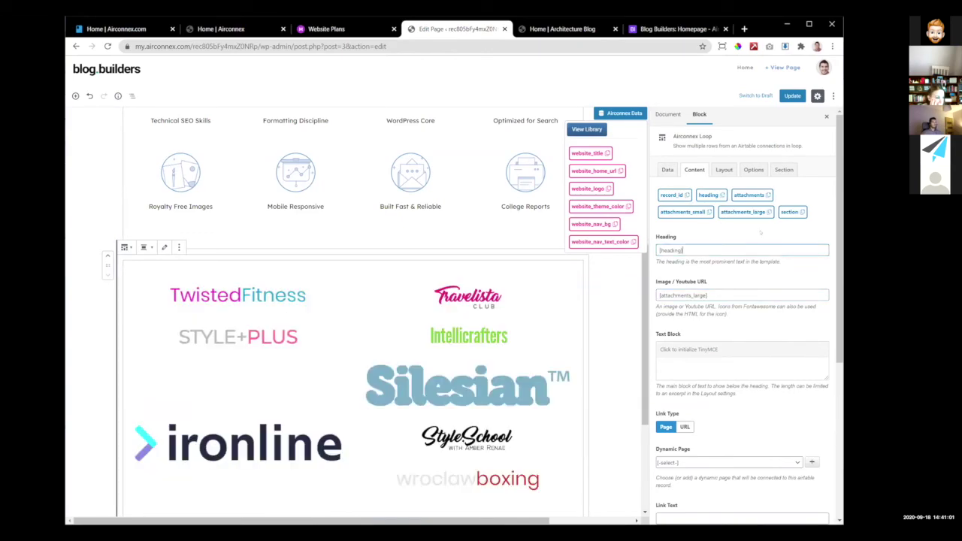
- Switch the logos loop to width-based columns and set the item width to about 115 px
left_click(723, 169)
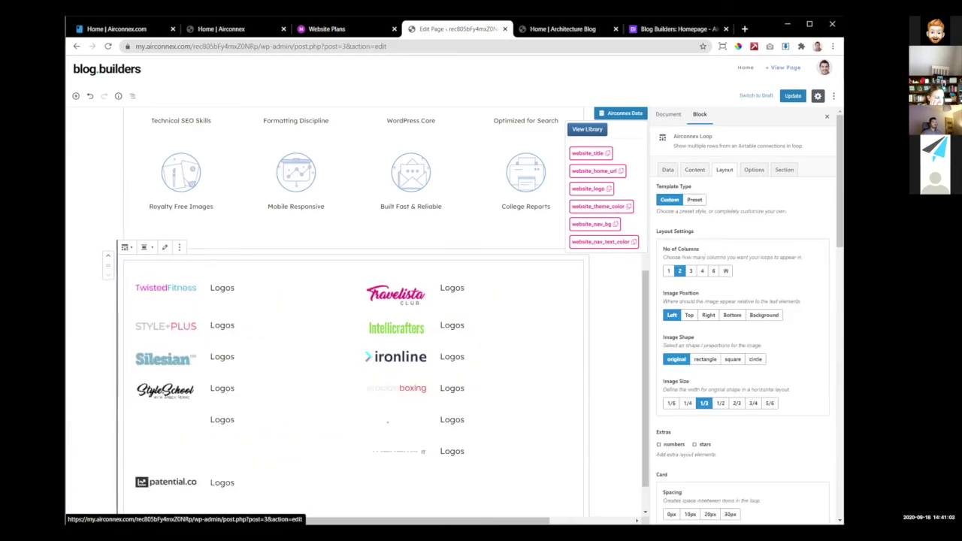
left_click(713, 270)
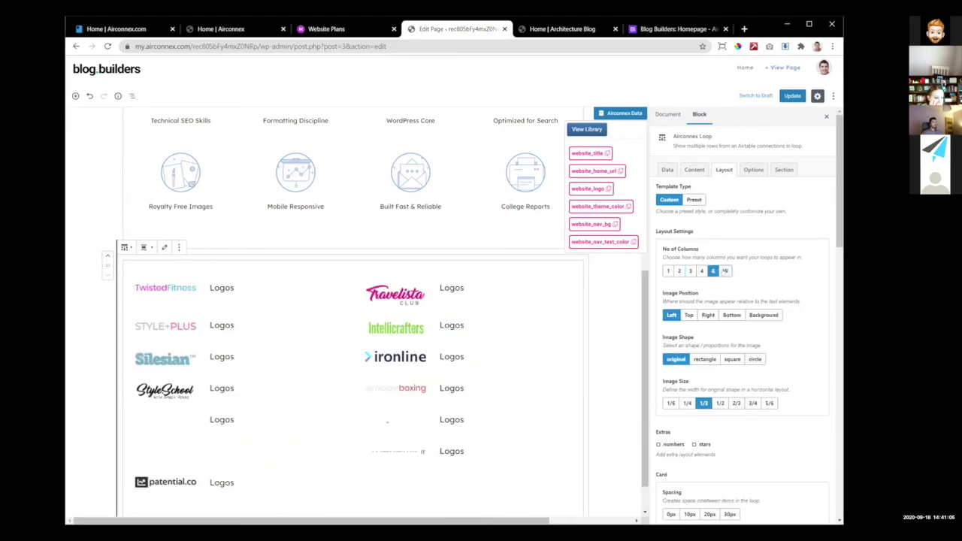
left_click(725, 271)
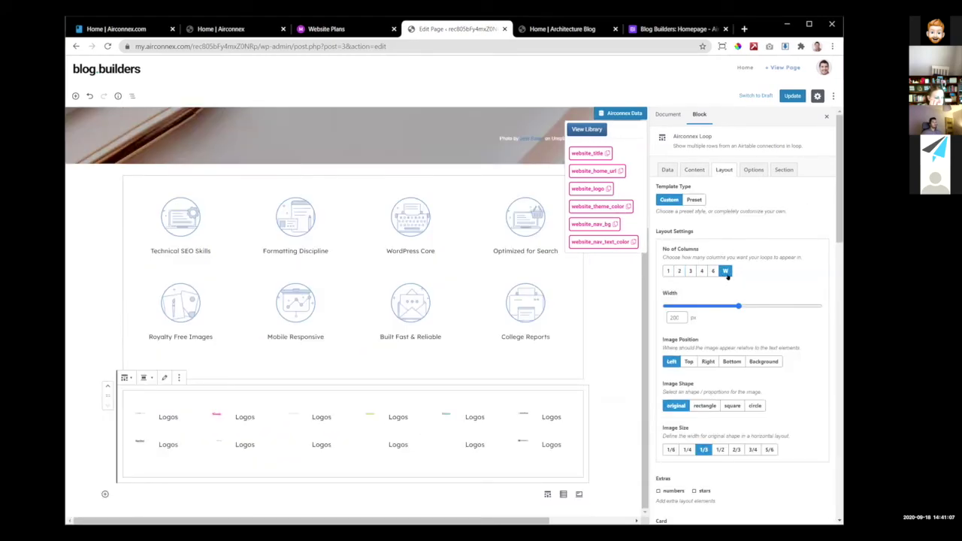
scroll(722, 248, "down", 2)
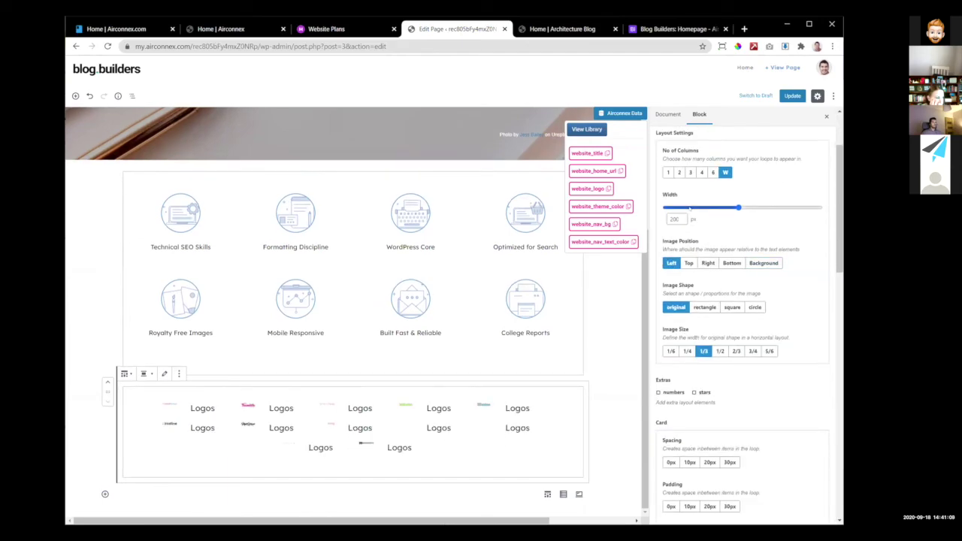
left_click(689, 207)
left_click_drag(689, 207, 703, 207)
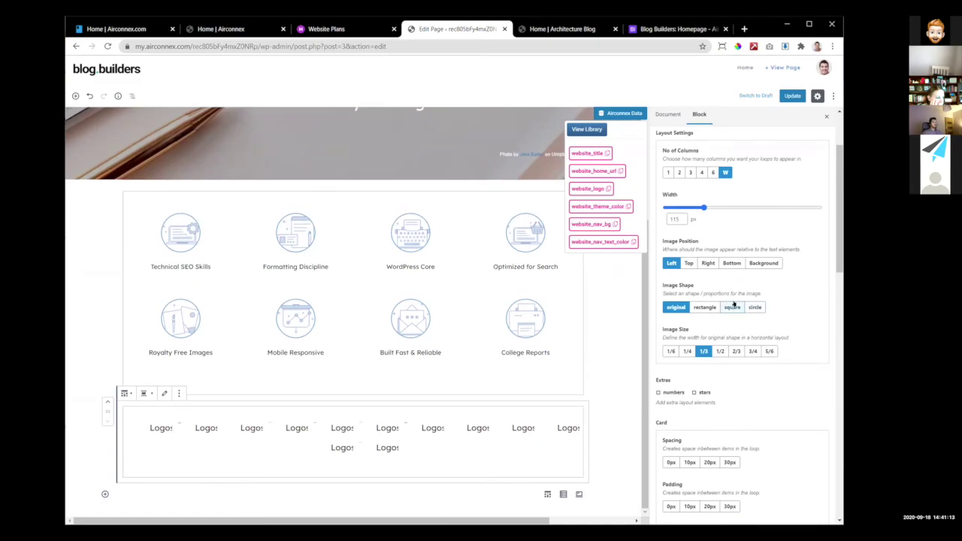
- Make the loop's images square at 120 px wide and shrunk to fit, with an item width of 185 px
left_click(730, 307)
left_click_drag(678, 350, 685, 350)
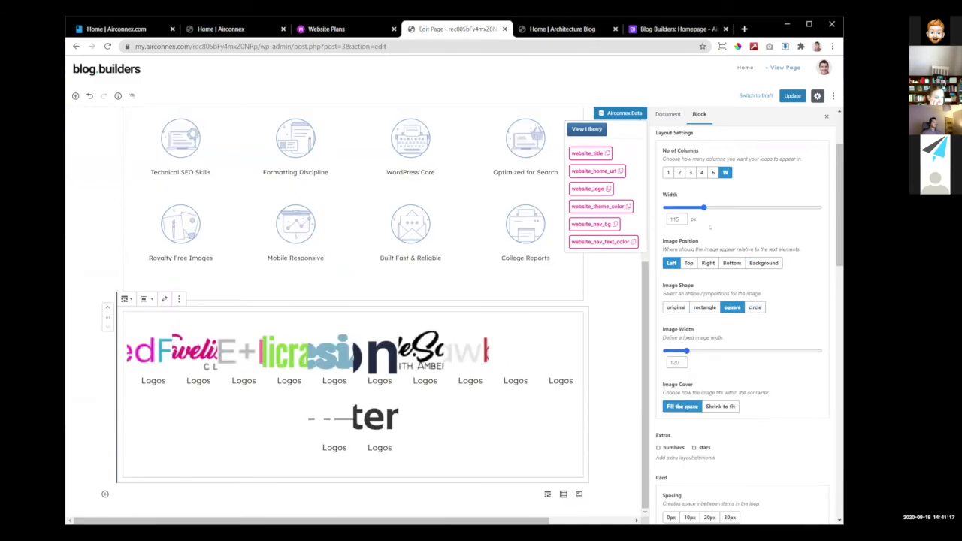
left_click_drag(703, 207, 731, 208)
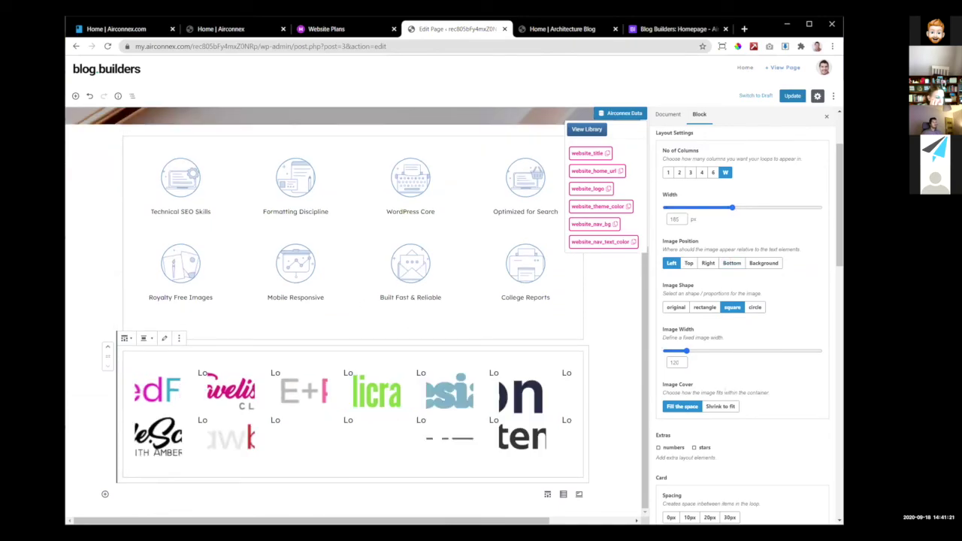
left_click(719, 406)
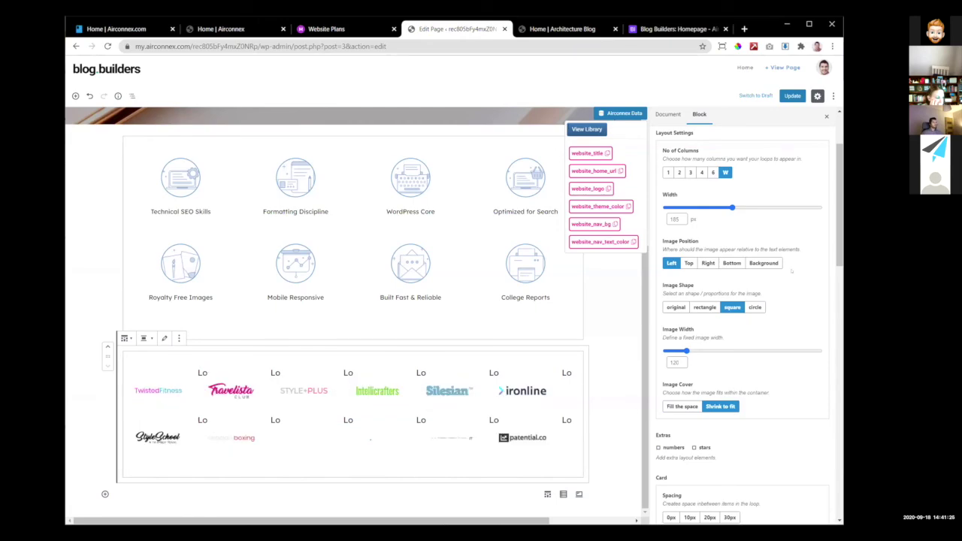
scroll(791, 271, "up", 3)
scroll(751, 263, "down", 5)
scroll(713, 256, "up", 5)
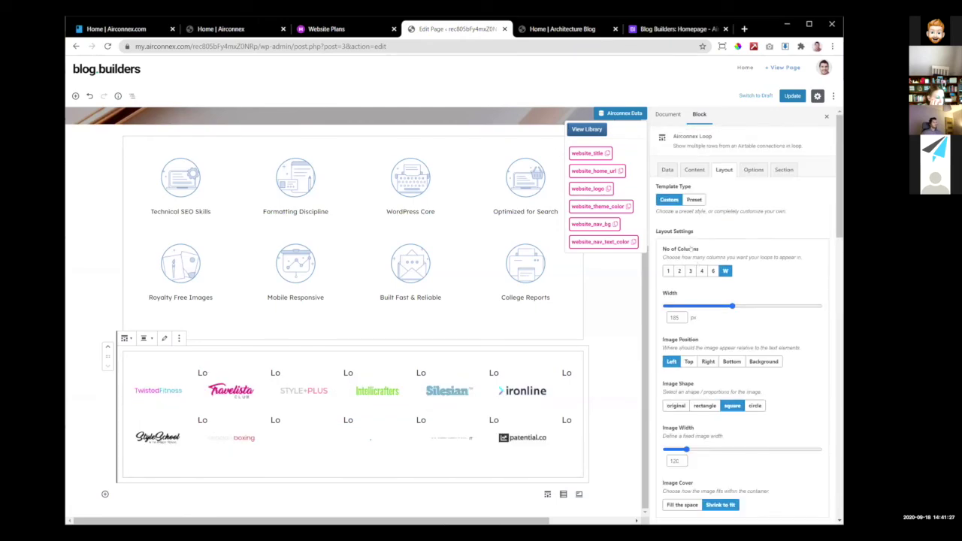
left_click(661, 170)
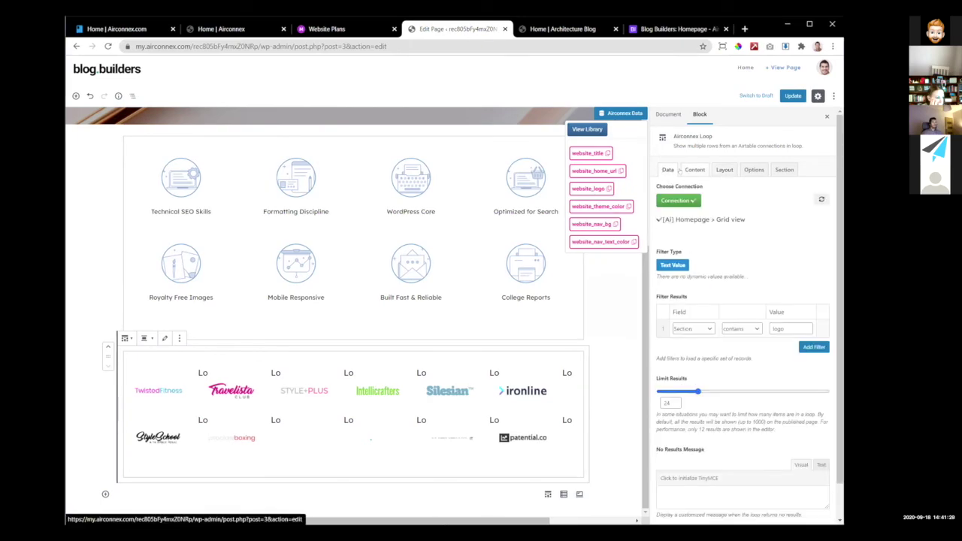
left_click(683, 170)
scroll(703, 235, "down", 2)
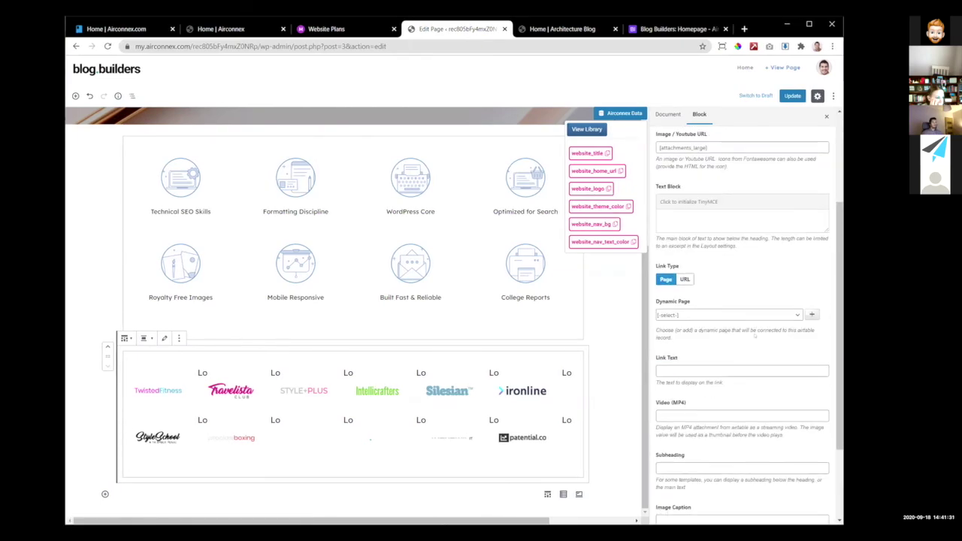
scroll(703, 235, "up", 1)
scroll(717, 165, "up", 2)
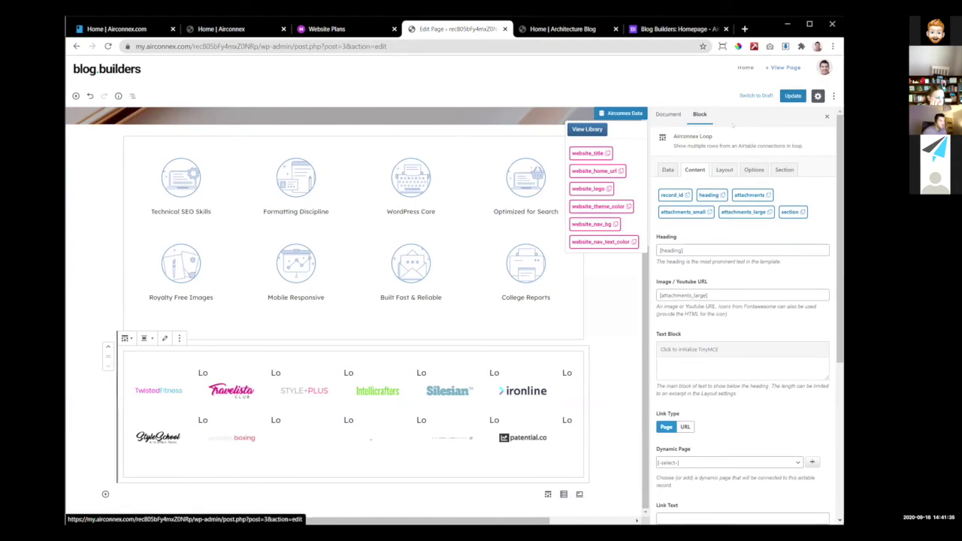
- Set the logos loop's image color fill to white
left_click(724, 170)
scroll(716, 392, "down", 10)
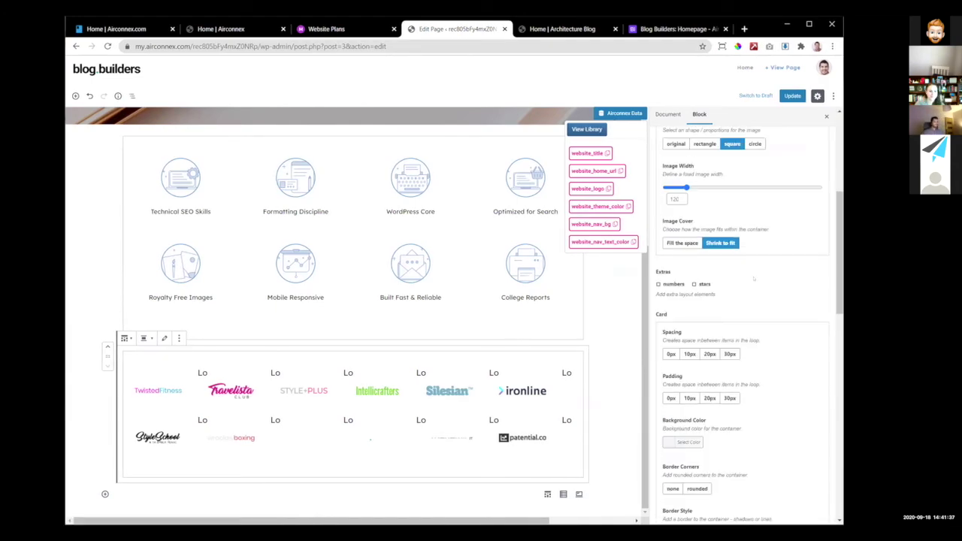
scroll(716, 391, "down", 3)
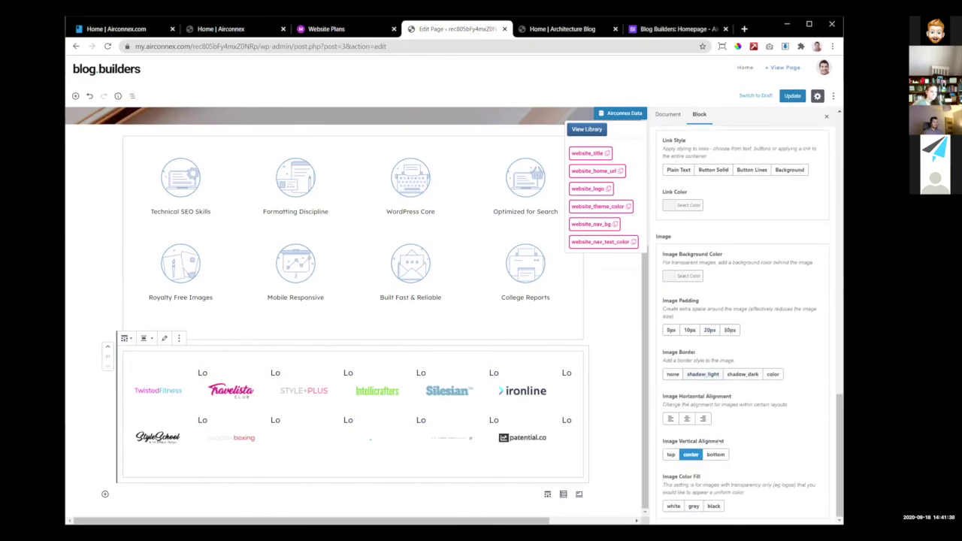
left_click(692, 506)
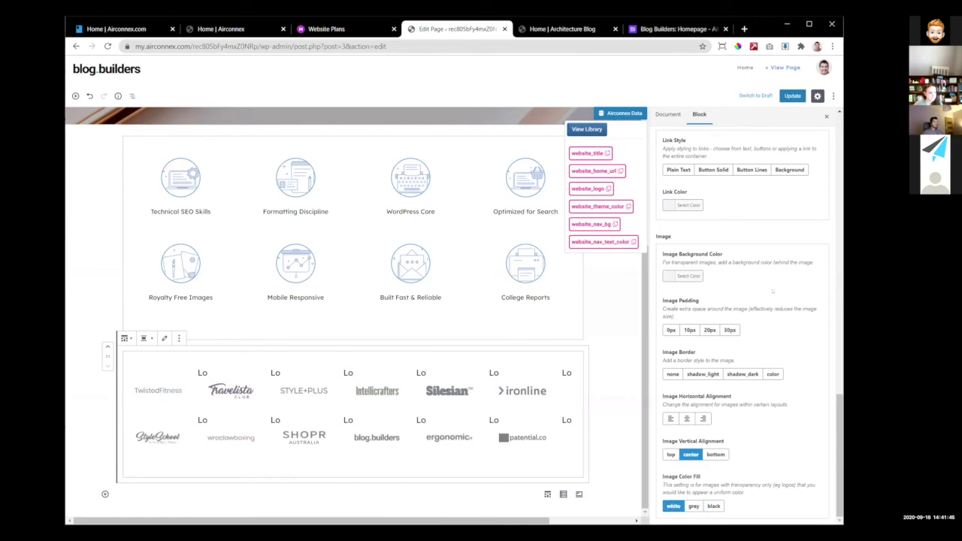
- Give the logos section a dark grey background color
scroll(772, 292, "up", 12)
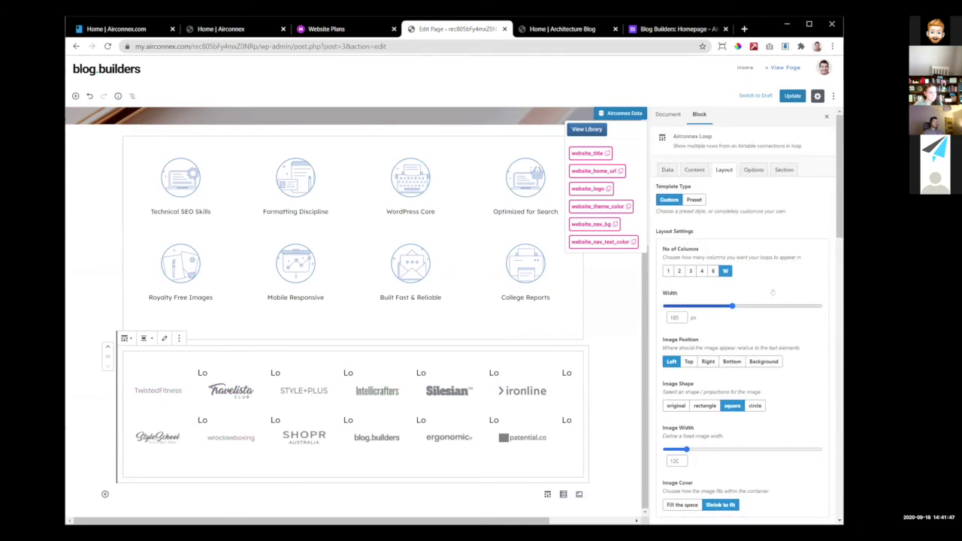
left_click(784, 169)
left_click(663, 435)
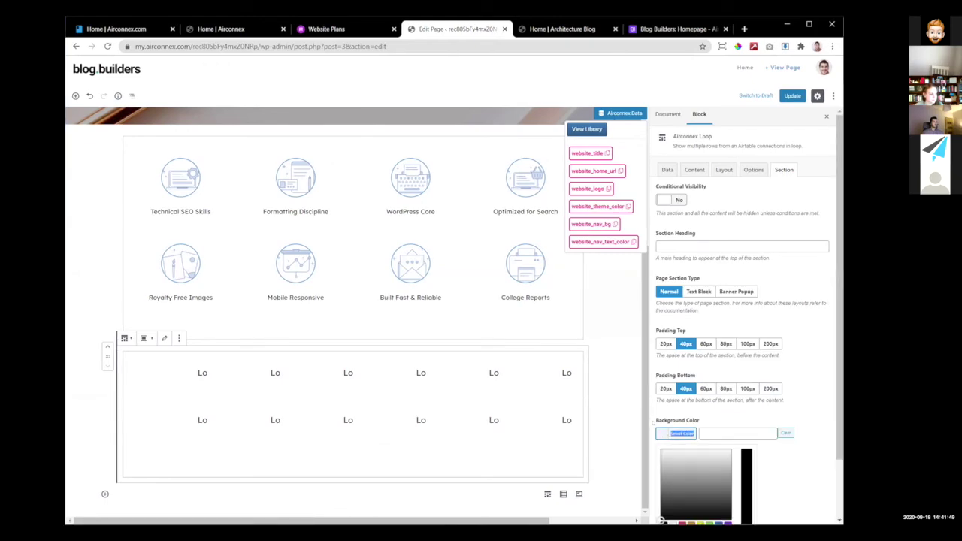
left_click(665, 435)
left_click(665, 434)
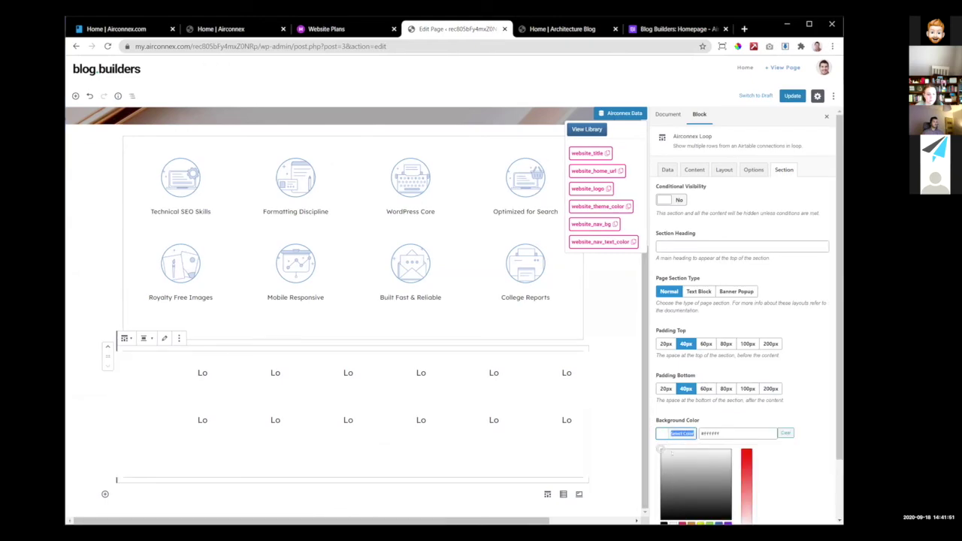
left_click(669, 450)
left_click(659, 424)
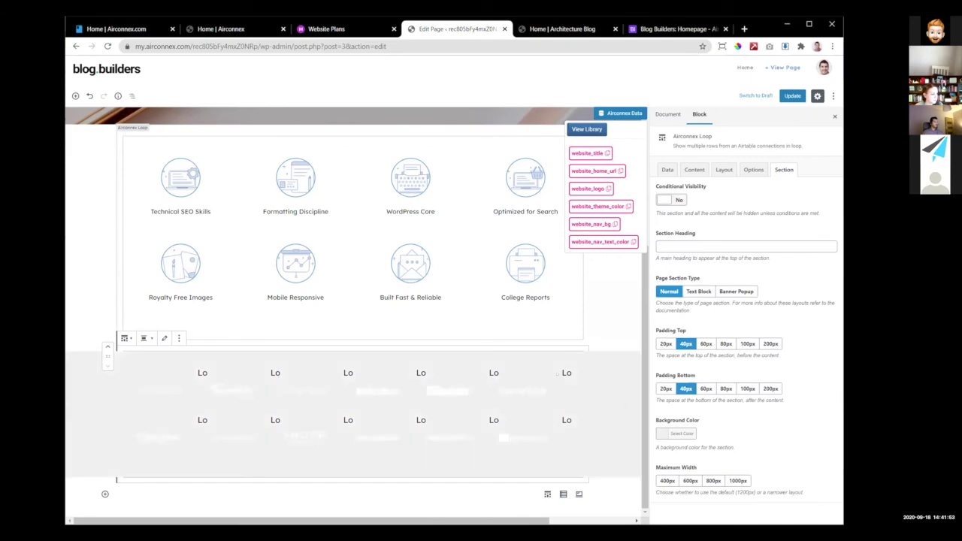
left_click(658, 434)
left_click(663, 497)
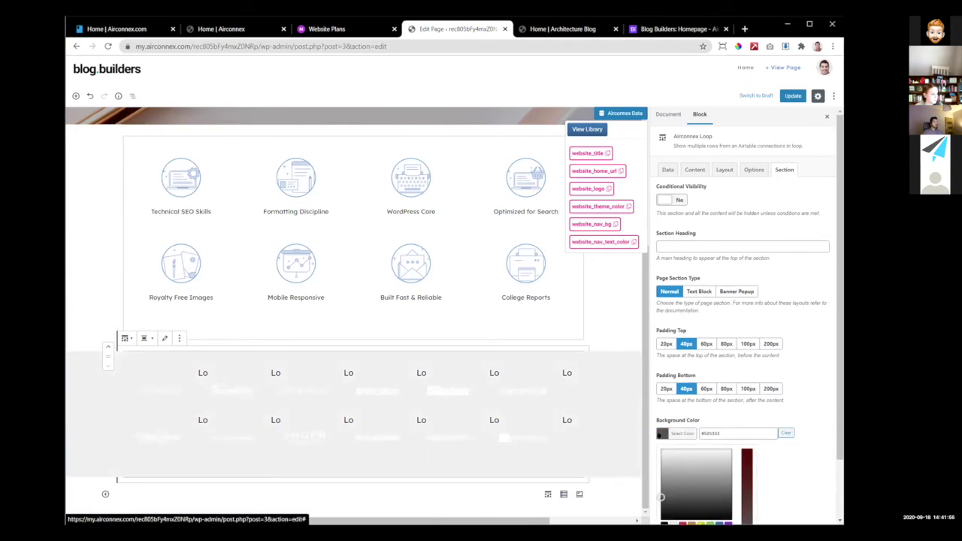
- Select the hero banner and review the homepage and signup page wireframes on the Whimsical Website Plans board
left_click(316, 233)
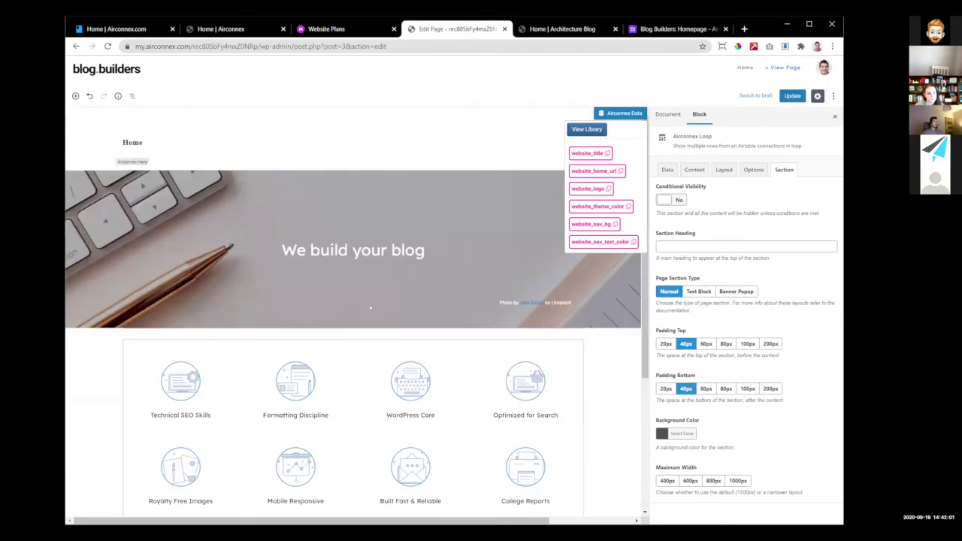
left_click(406, 291)
left_click(318, 29)
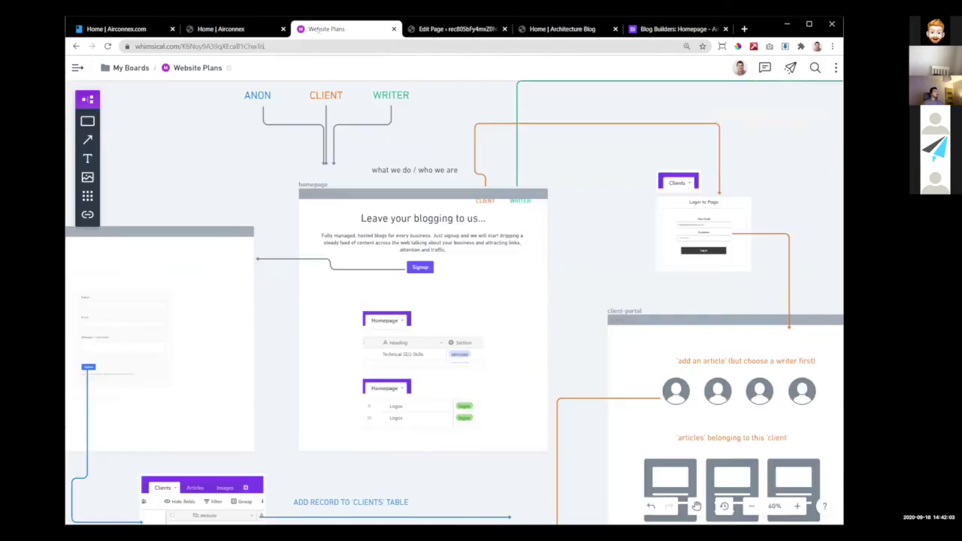
scroll(394, 246, "right", 10)
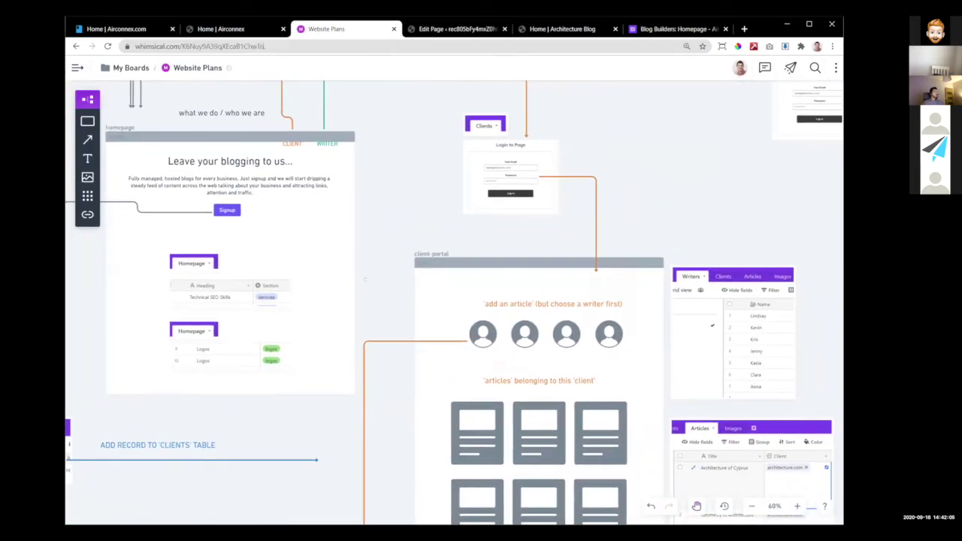
scroll(295, 364, "left", 8)
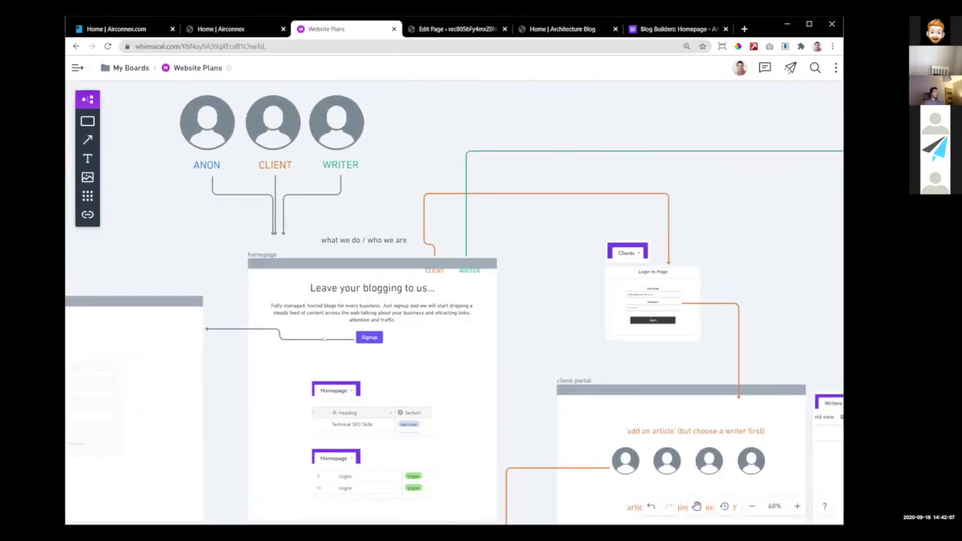
scroll(454, 300, "left", 7)
scroll(454, 301, "down", 4)
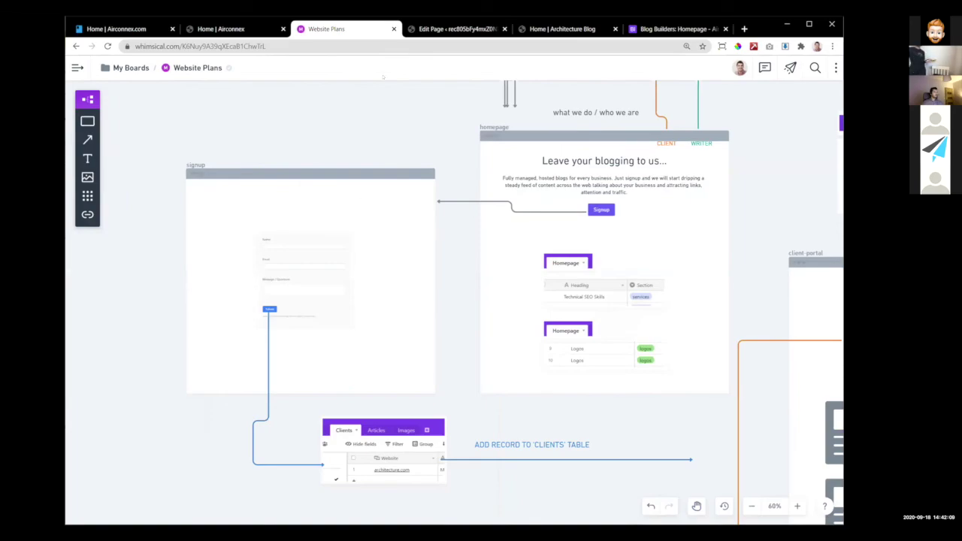
- Return to the Airconnex page editor and set the hero's button text to "Signup"
left_click(455, 28)
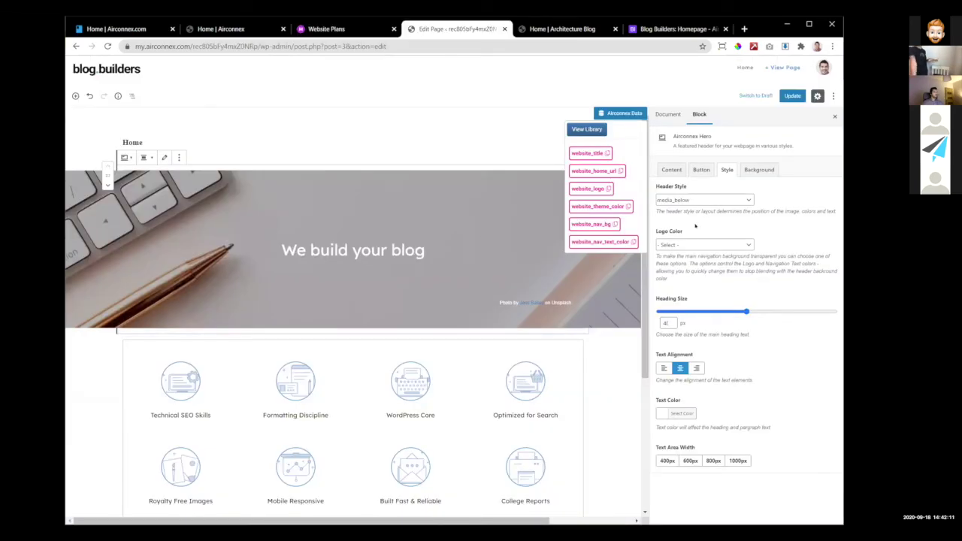
left_click(665, 169)
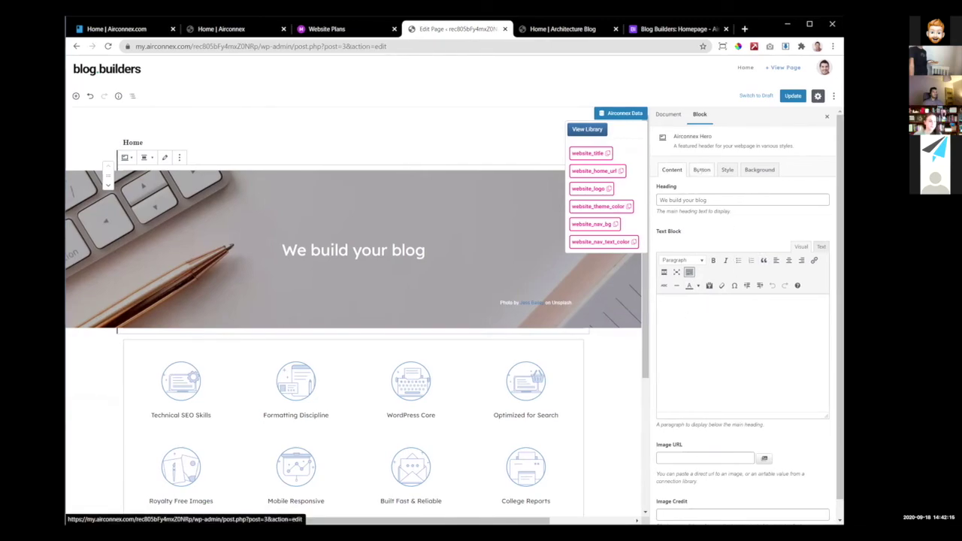
left_click(701, 169)
left_click(697, 200)
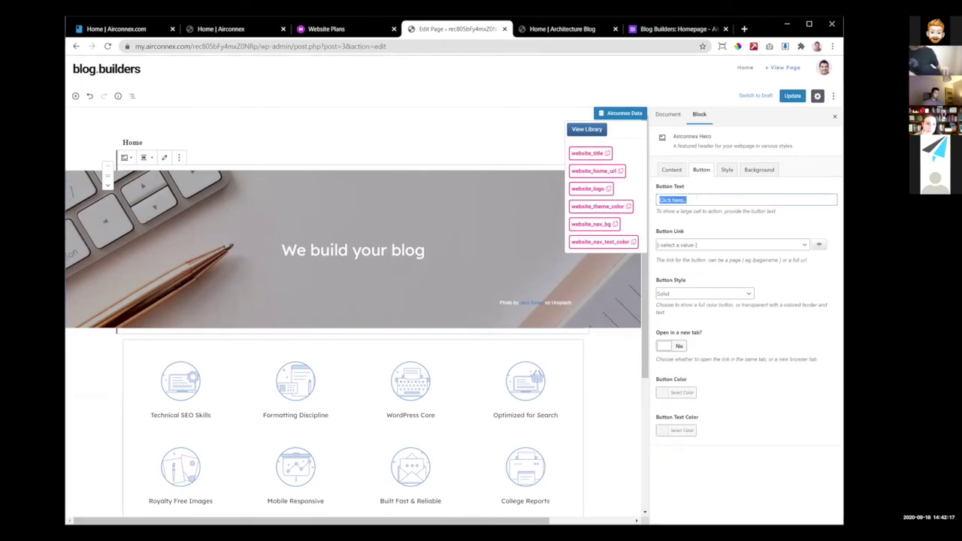
type("S")
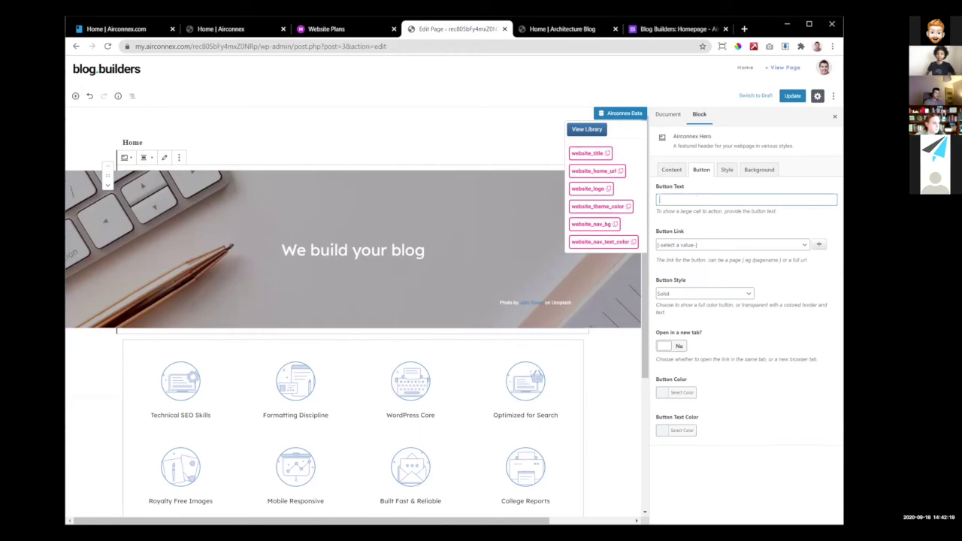
type("ignup")
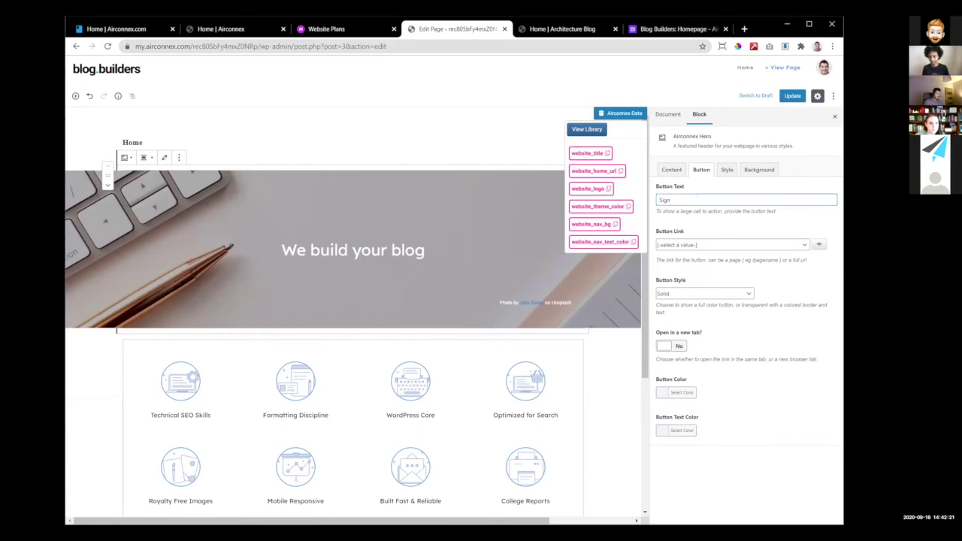
- Link the hero's button to a new page with the URL "signup" and update the homepage
left_click(731, 244)
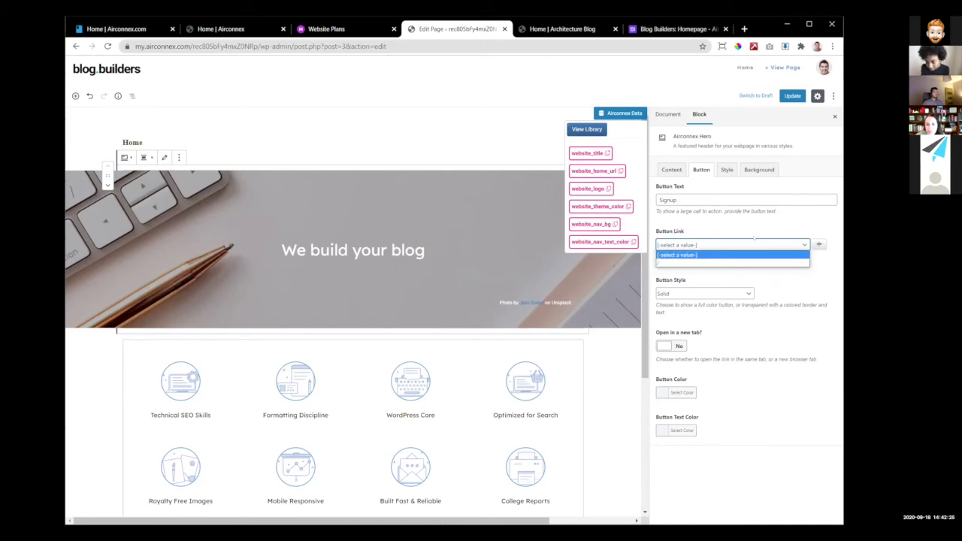
left_click(676, 255)
left_click(818, 244)
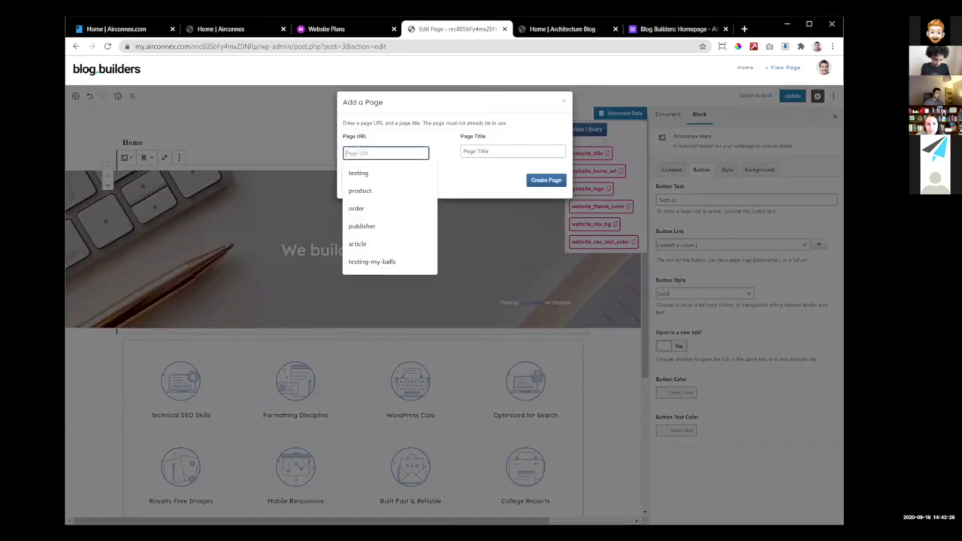
type("s")
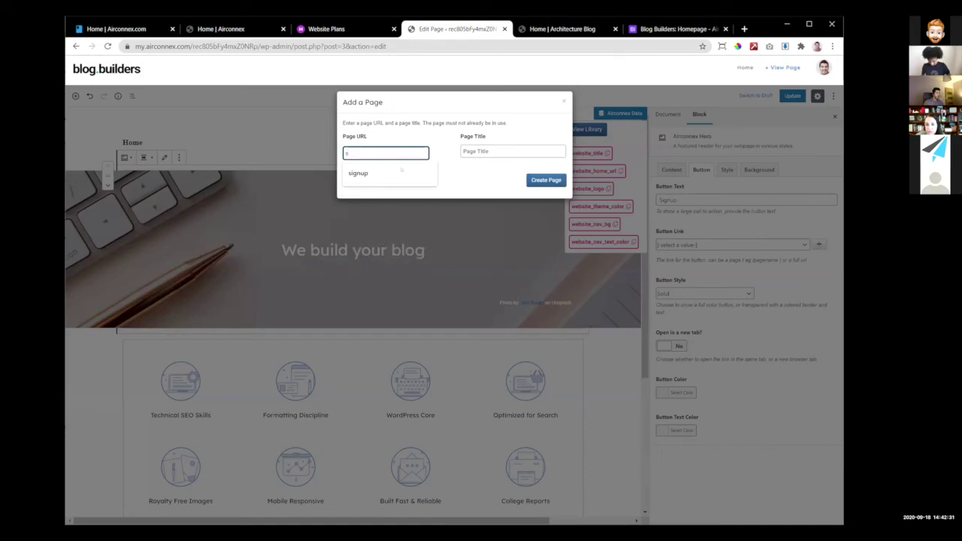
left_click(401, 170)
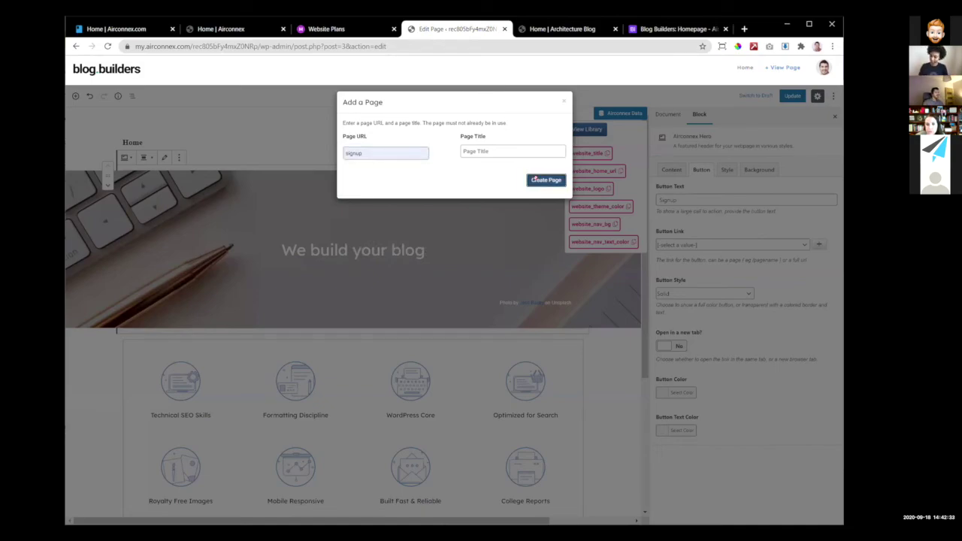
left_click(533, 180)
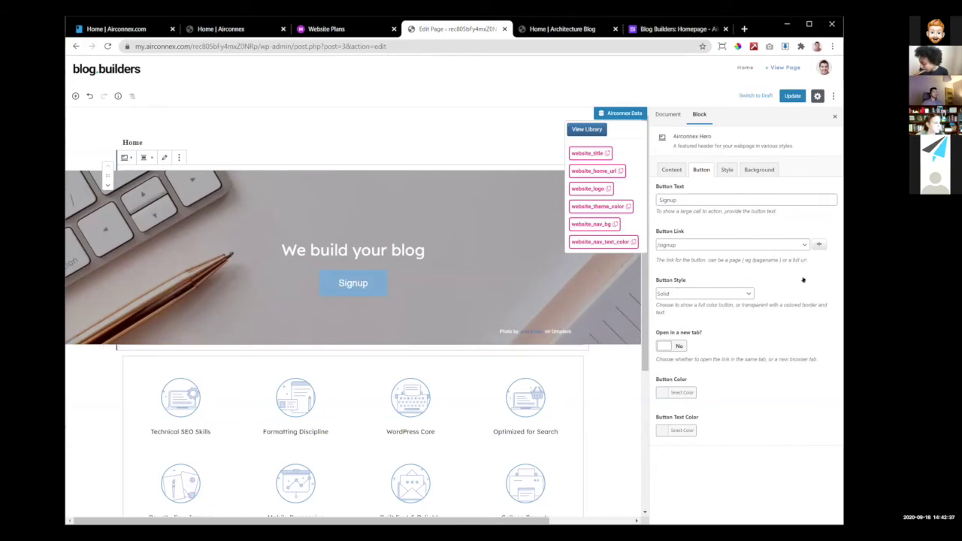
key("Tab")
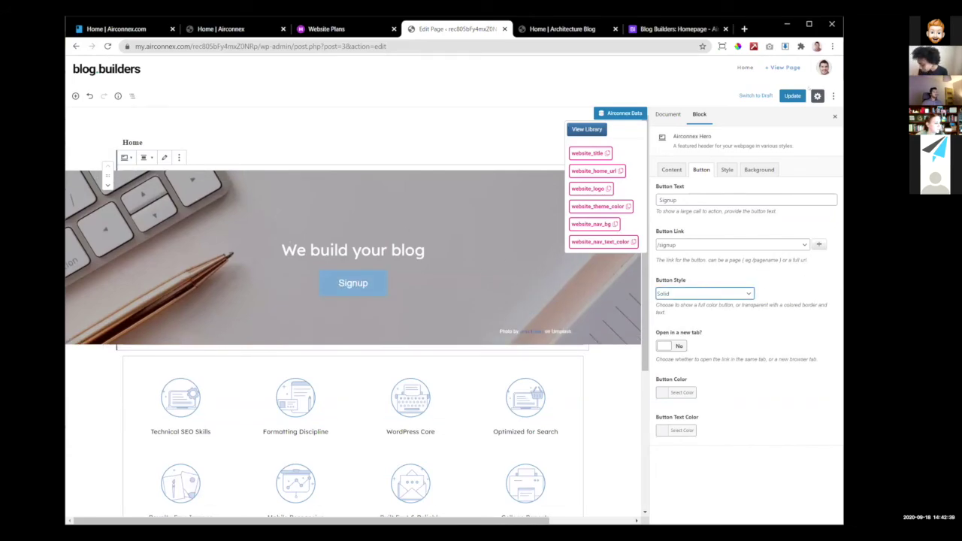
left_click(793, 96)
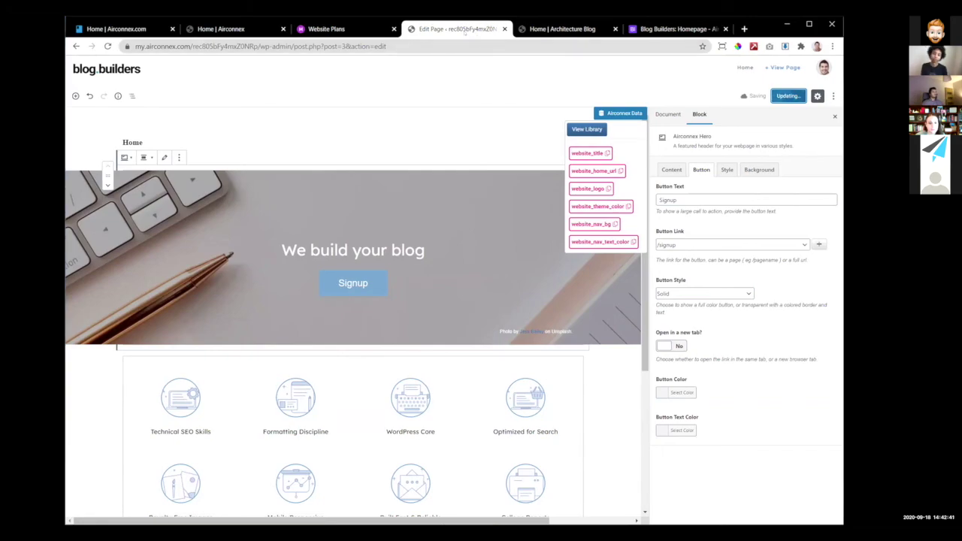
- View the published homepage and follow its Signup button to open the empty signup page for editing
left_click(781, 67)
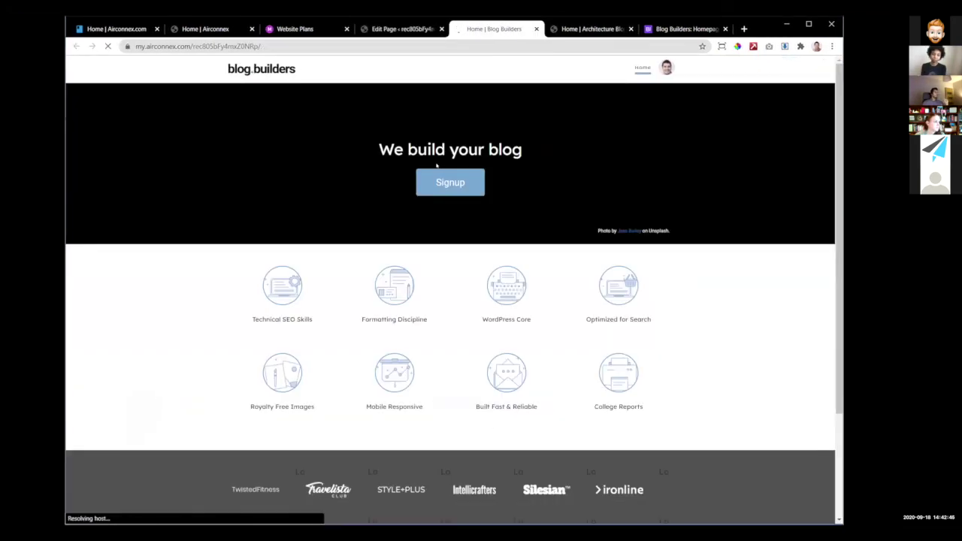
scroll(443, 259, "down", 3)
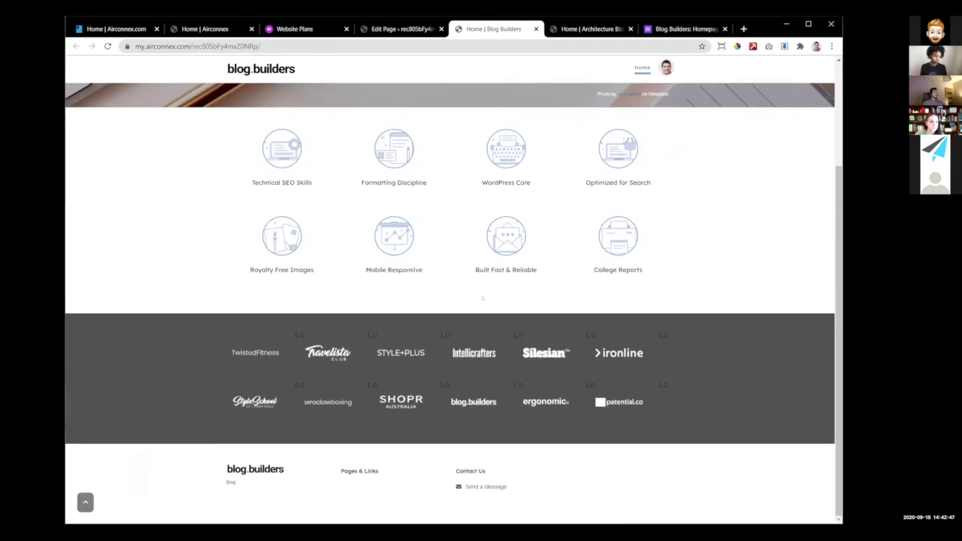
scroll(482, 300, "up", 3)
scroll(482, 300, "down", 3)
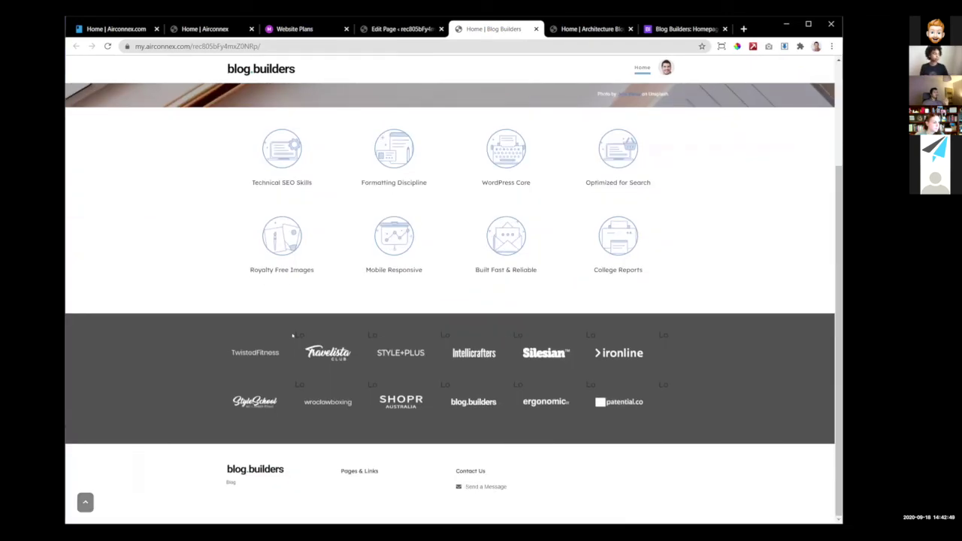
scroll(386, 278, "up", 3)
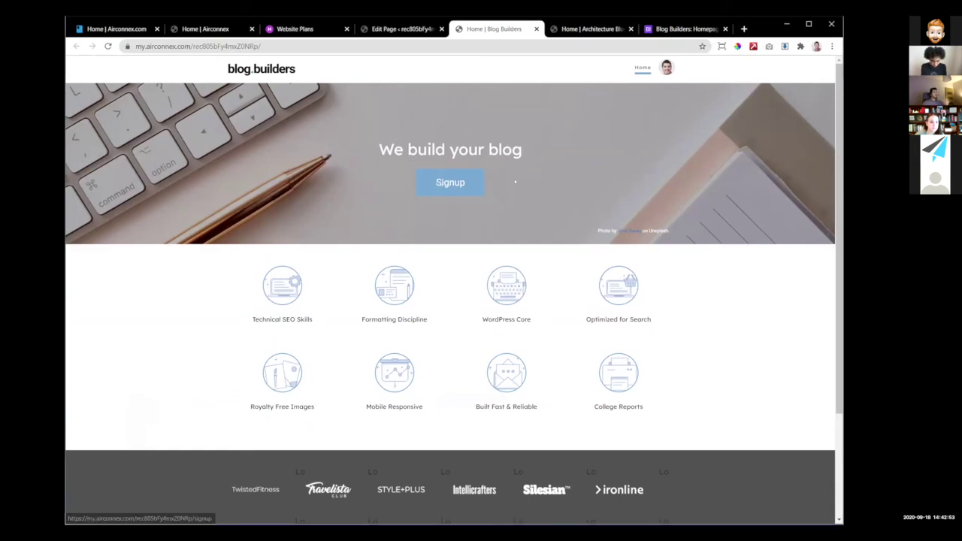
left_click(456, 186)
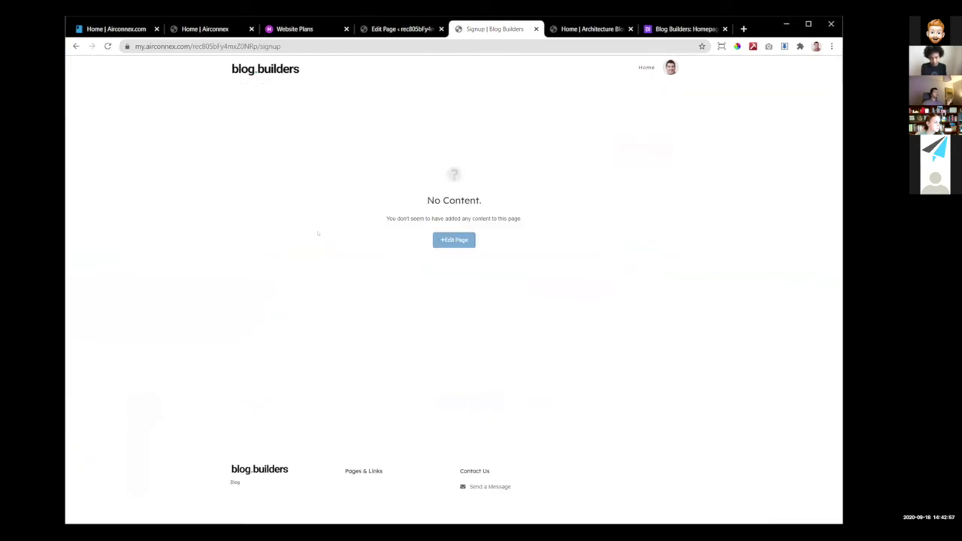
left_click(453, 239)
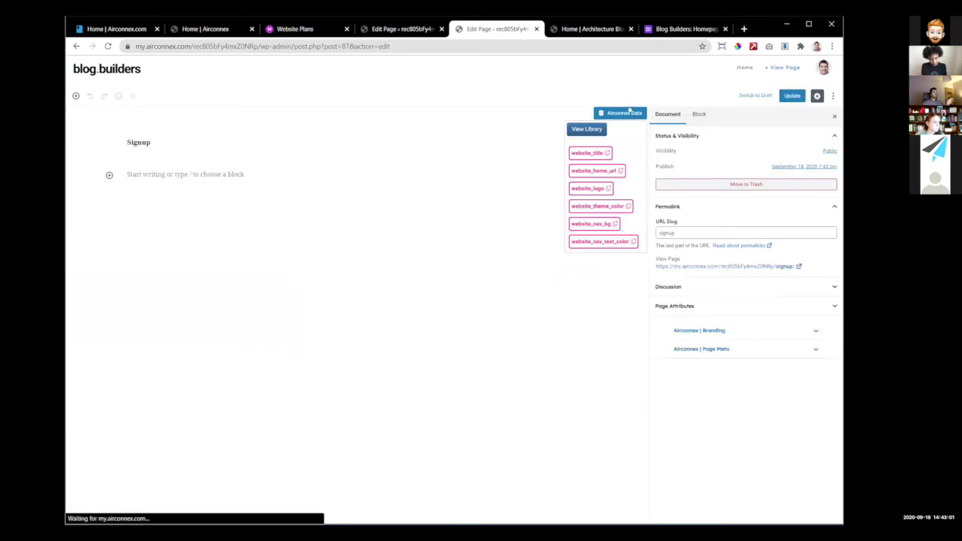
left_click(109, 175)
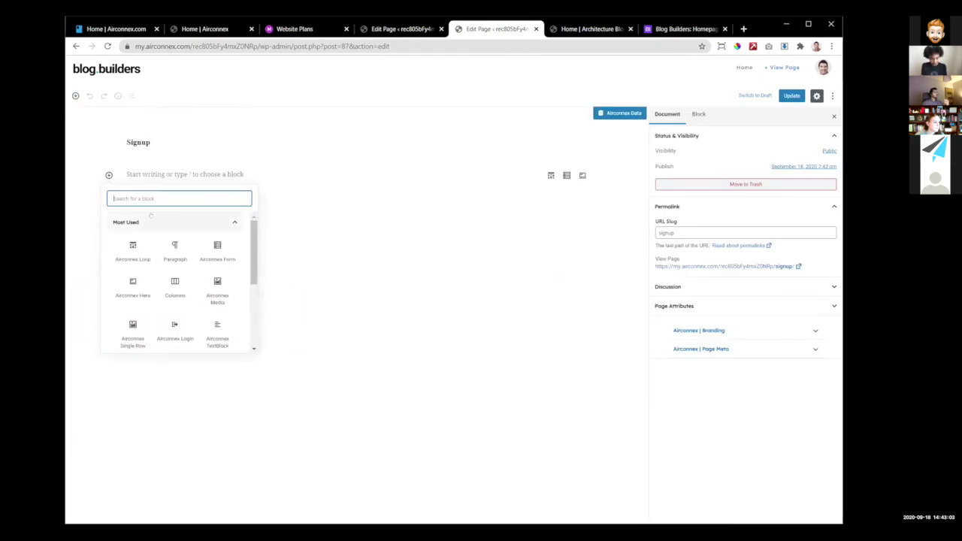
left_click(133, 249)
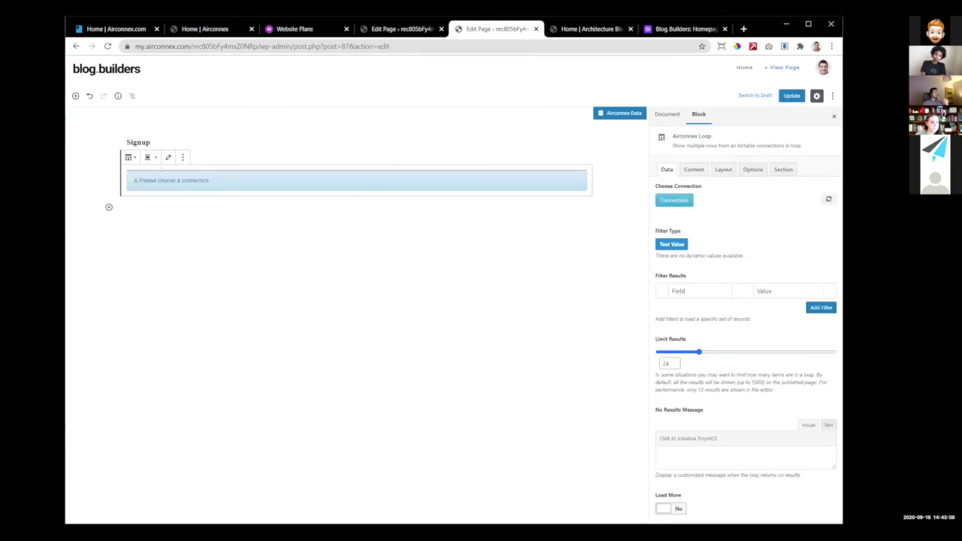
left_click(182, 157)
left_click(183, 157)
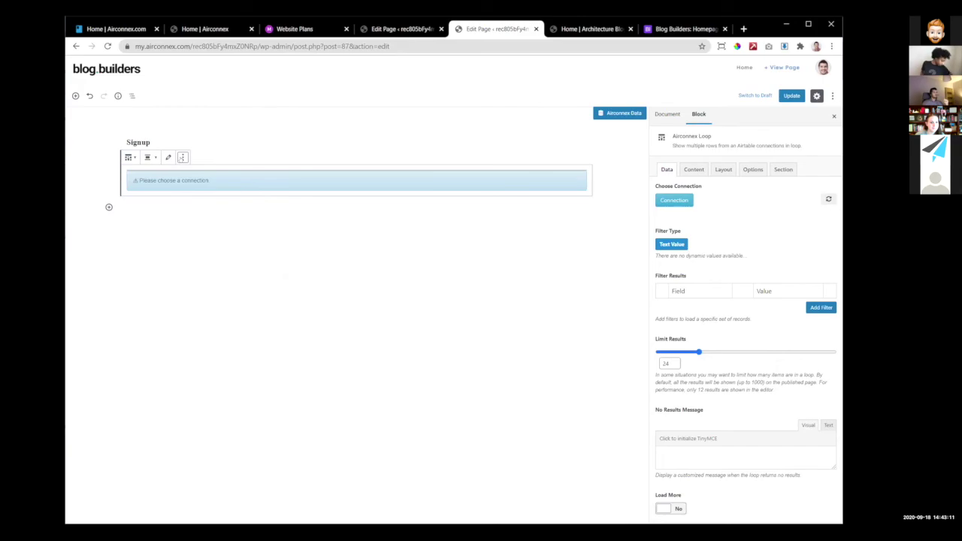
left_click(182, 157)
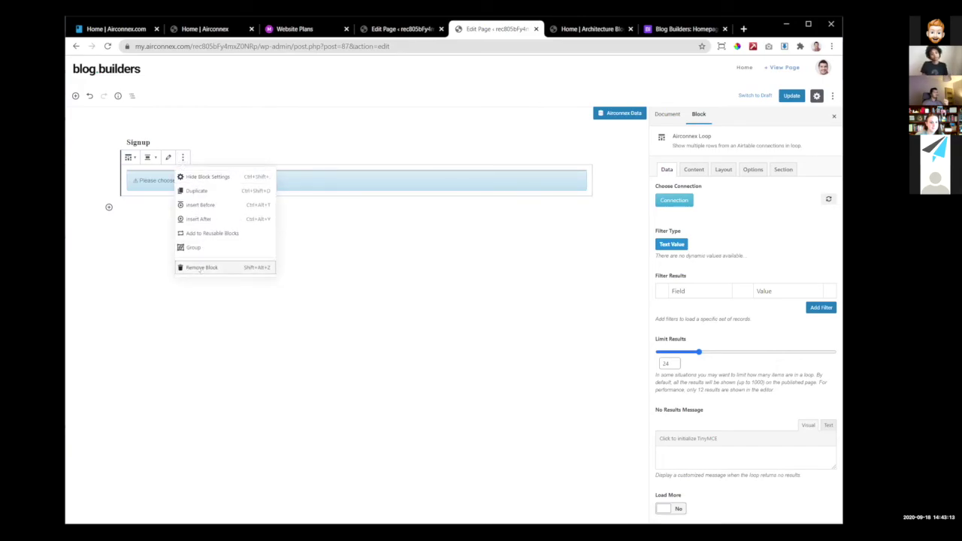
left_click(225, 267)
- Add an Airconnex Form block to the signup page and check the signup flow on the Whimsical Website Plans board
left_click(109, 174)
left_click(217, 249)
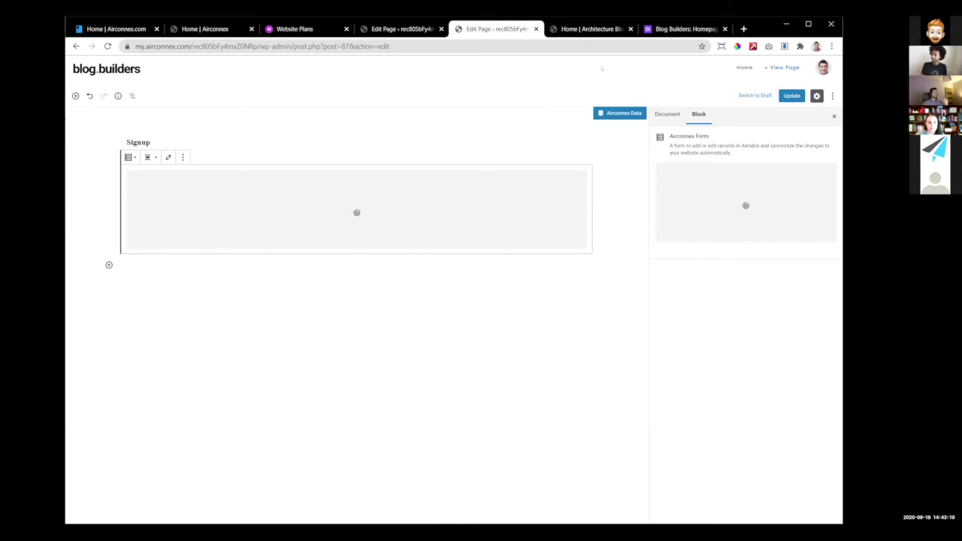
left_click(323, 28)
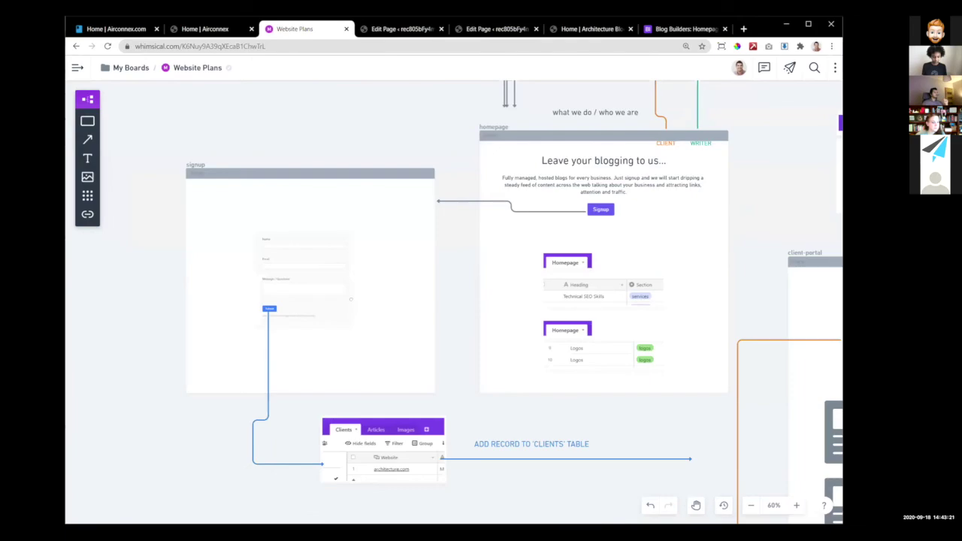
scroll(450, 301, "down", 2)
scroll(451, 301, "right", 3)
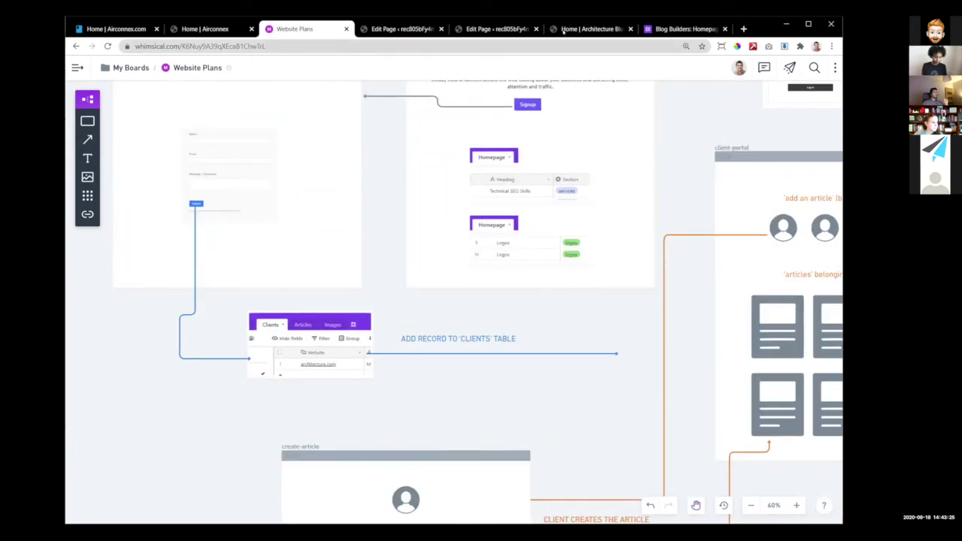
left_click(492, 29)
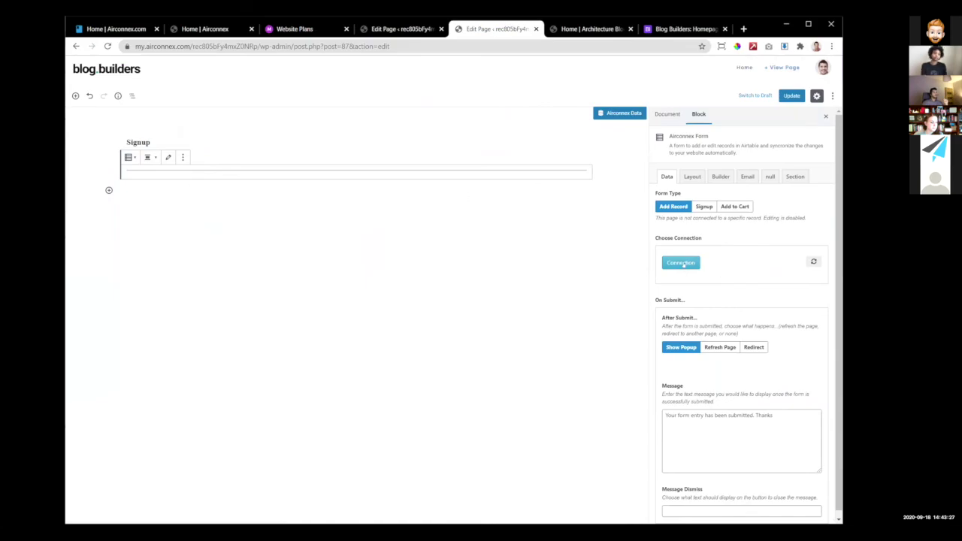
- Connect the signup form to the Clients > Grid view connection and review its on-submit options
left_click(682, 263)
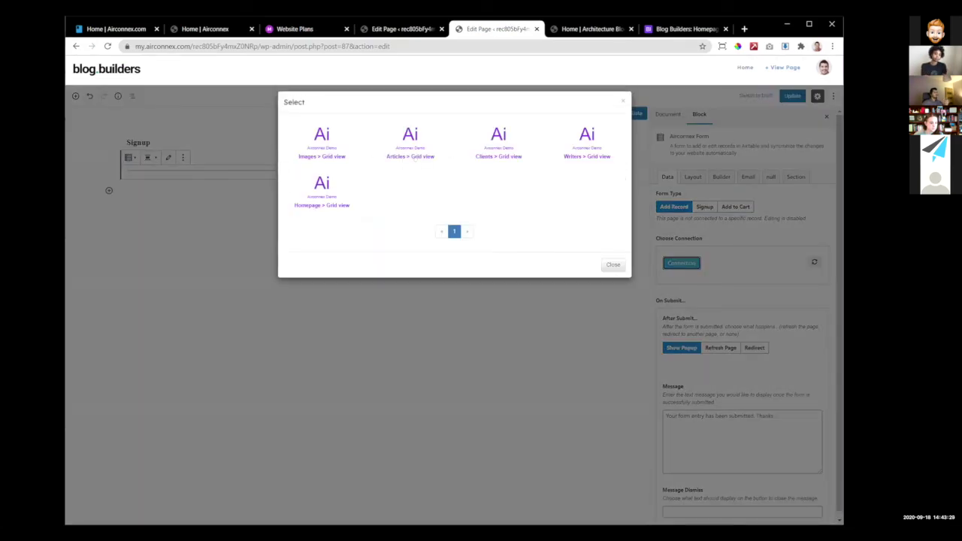
left_click(498, 141)
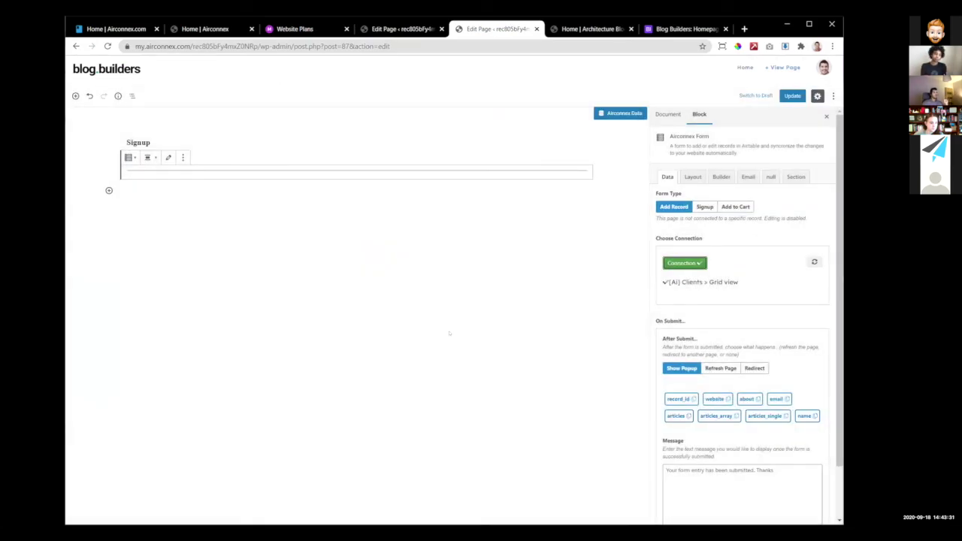
scroll(745, 308, "down", 1)
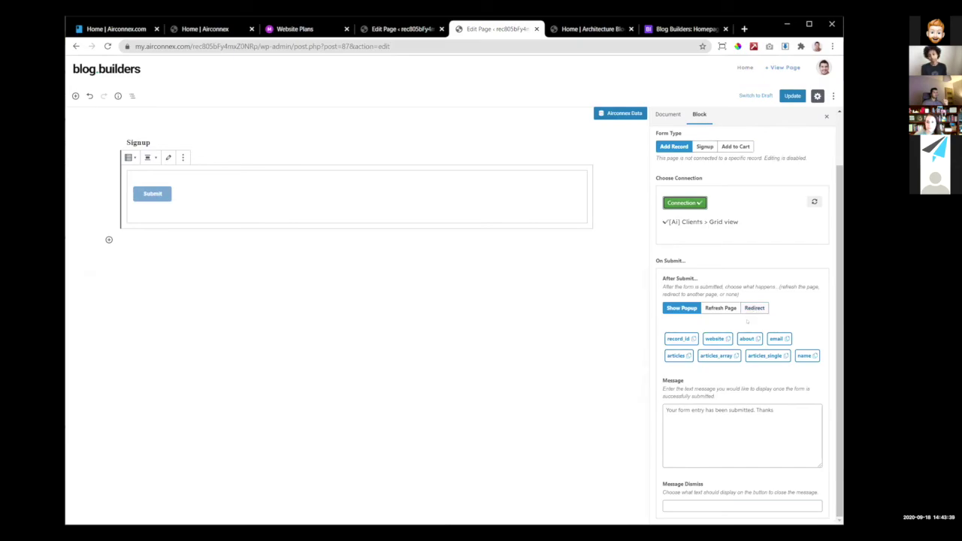
scroll(725, 460, "up", 1)
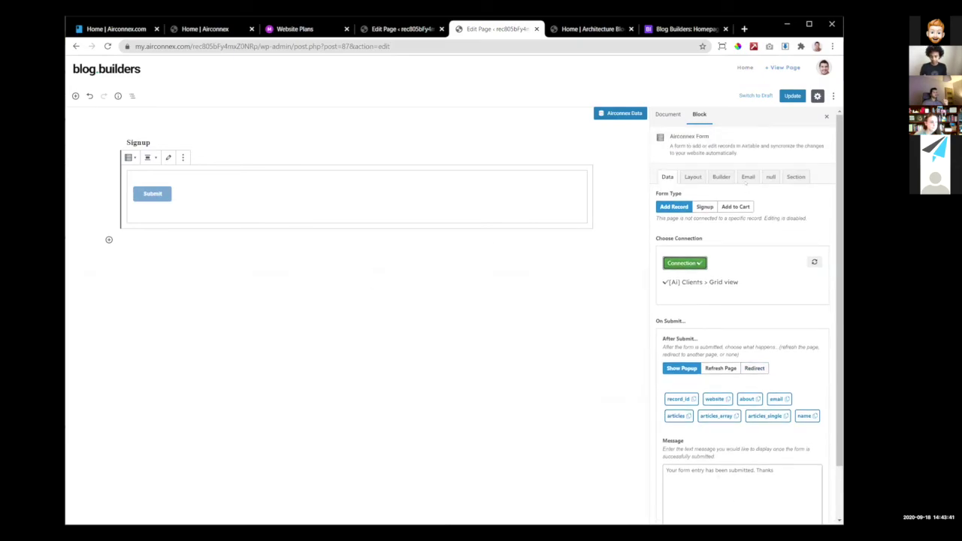
- Enable the Website, About, Email and Name fields in the signup form and update the page
left_click(717, 177)
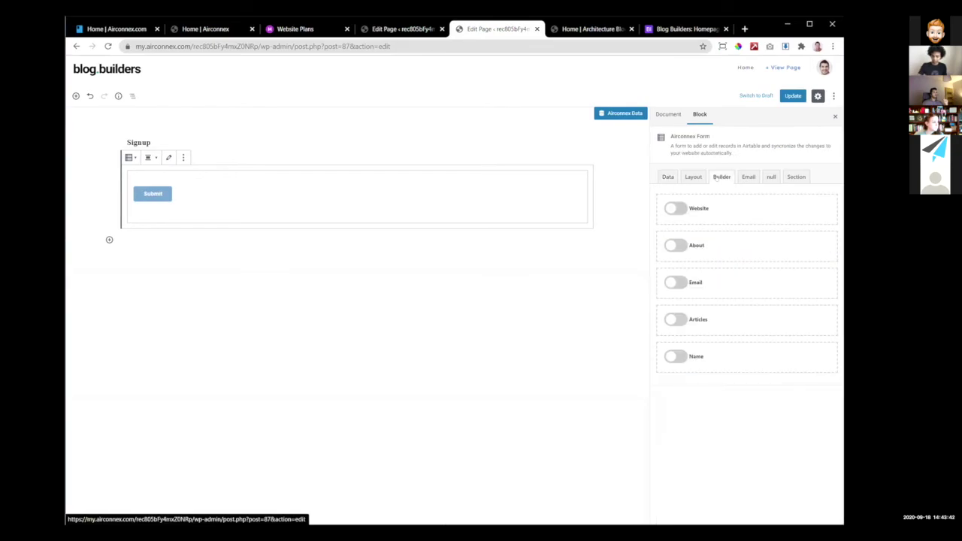
left_click(676, 210)
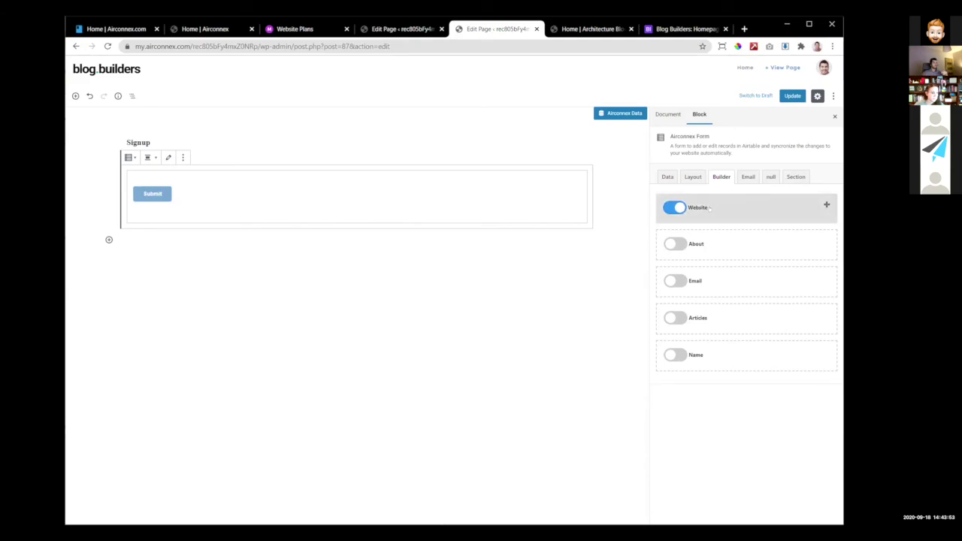
left_click(677, 243)
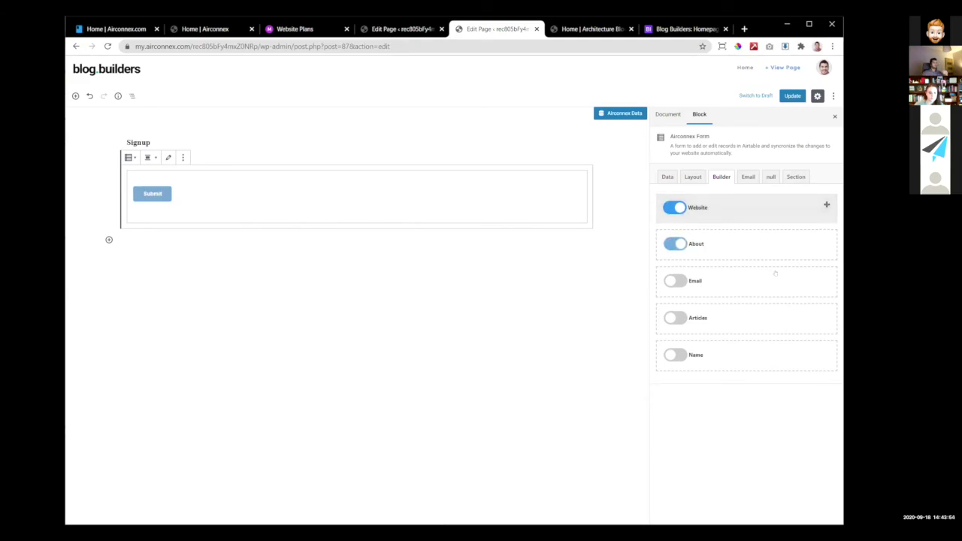
left_click(672, 280)
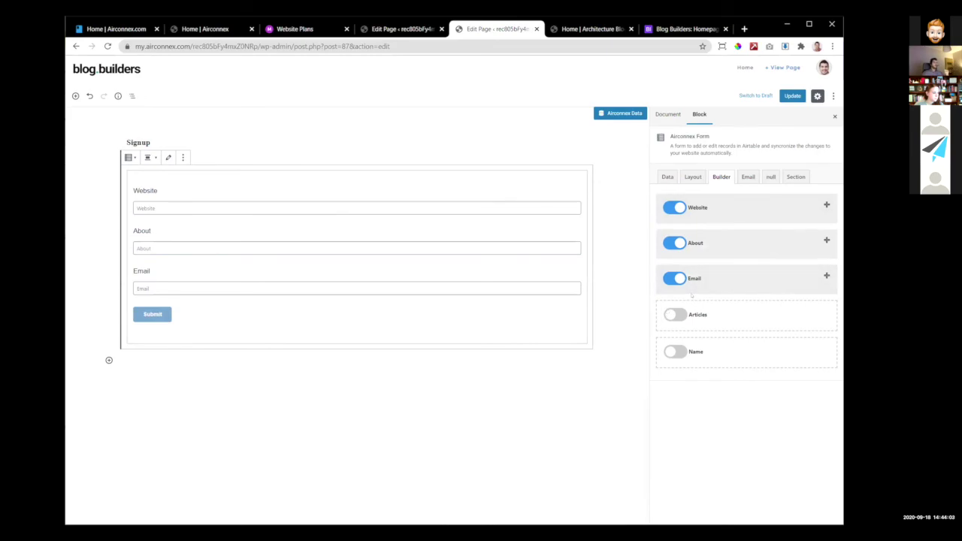
left_click(674, 351)
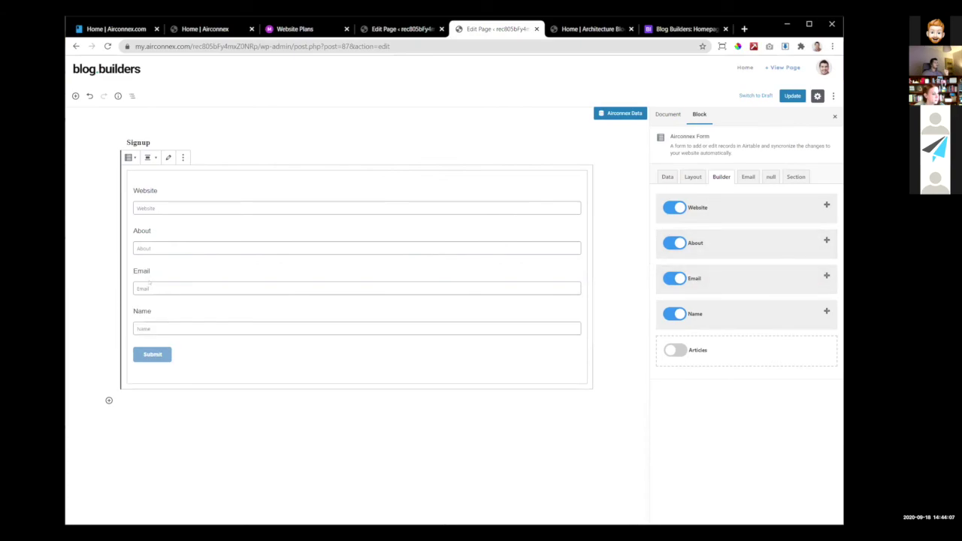
left_click(788, 96)
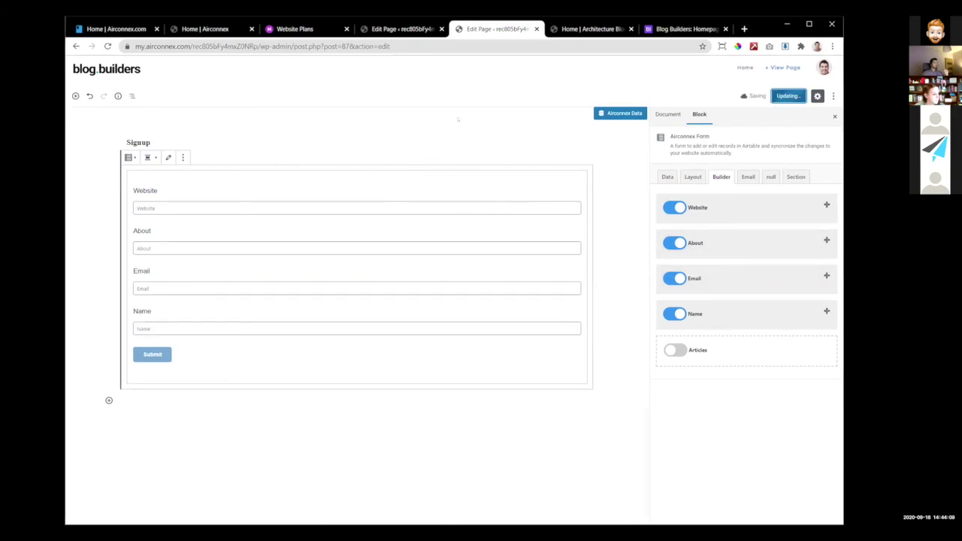
- Open the published signup page, fill in Website as Edvard Munch, About as 3, plus the client's email and name, and submit the form
left_click(767, 67)
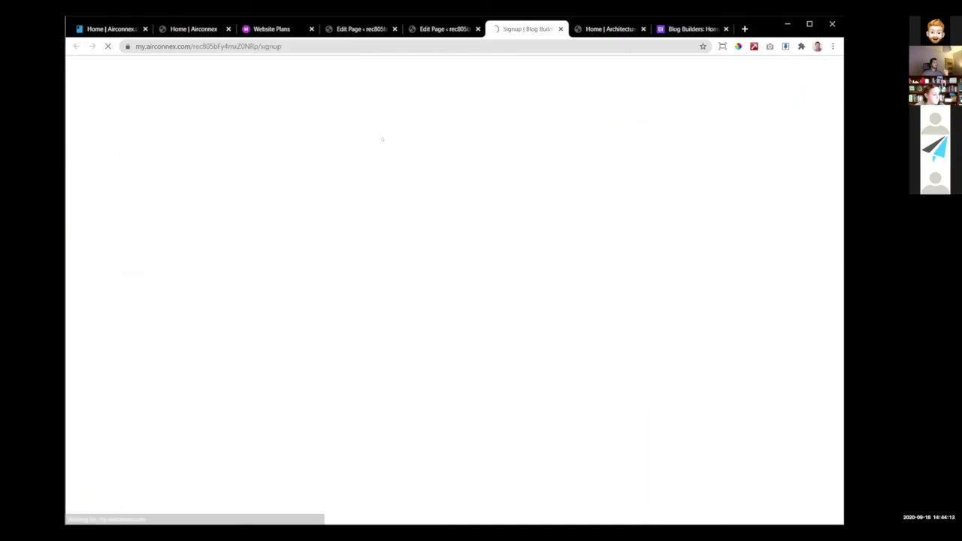
left_click(313, 120)
left_click(298, 137)
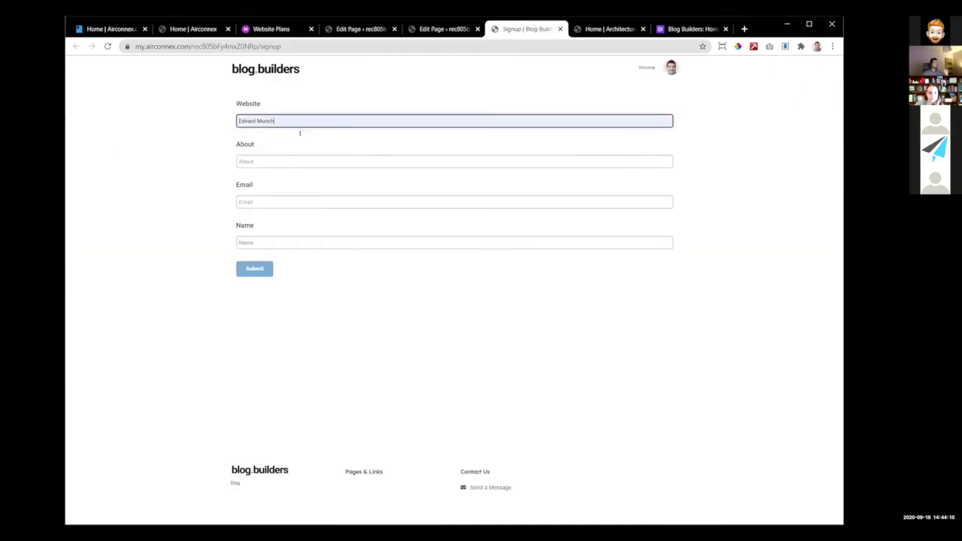
left_click(270, 162)
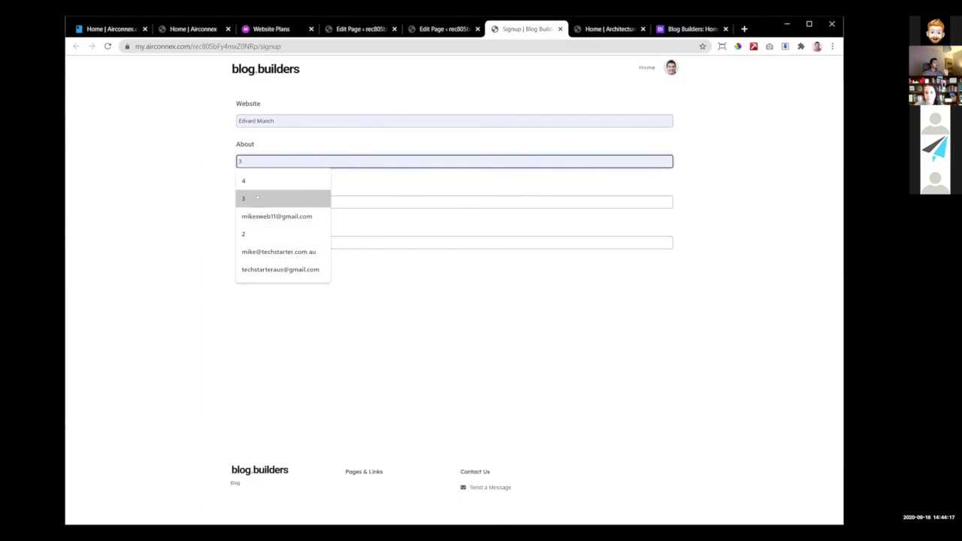
left_click(263, 199)
left_click(263, 203)
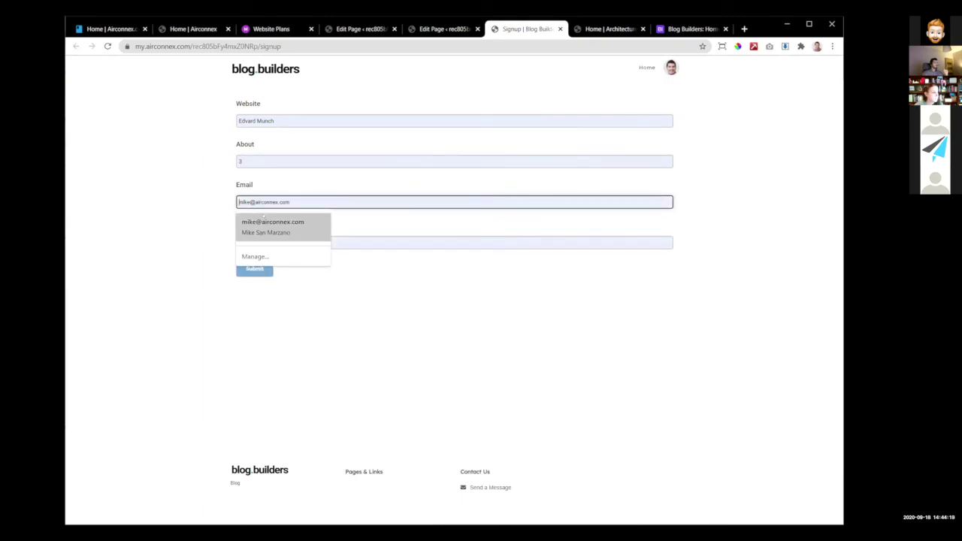
left_click(272, 227)
left_click(254, 269)
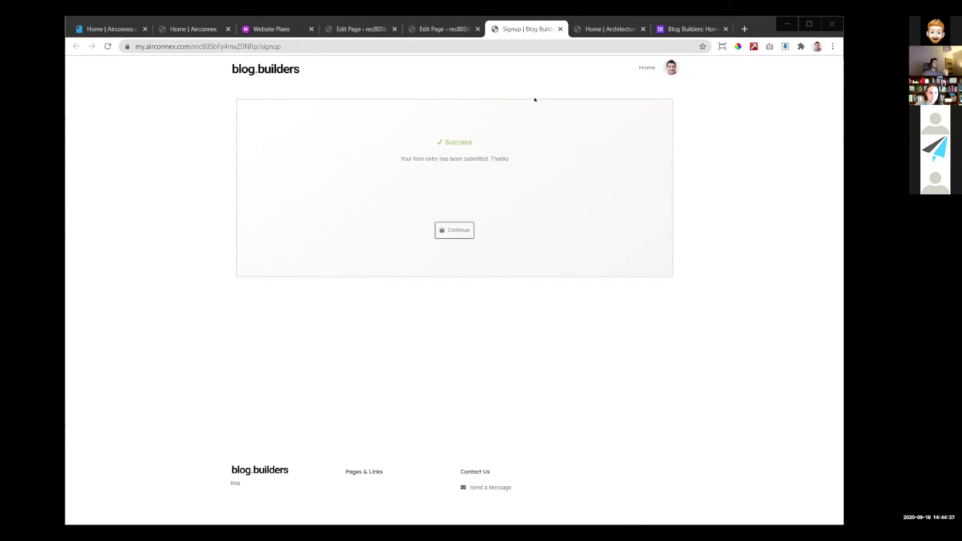
- Submit the signup form again with the same entries and check the Clients table of the Blog Builders base in Airtable
left_click(216, 183)
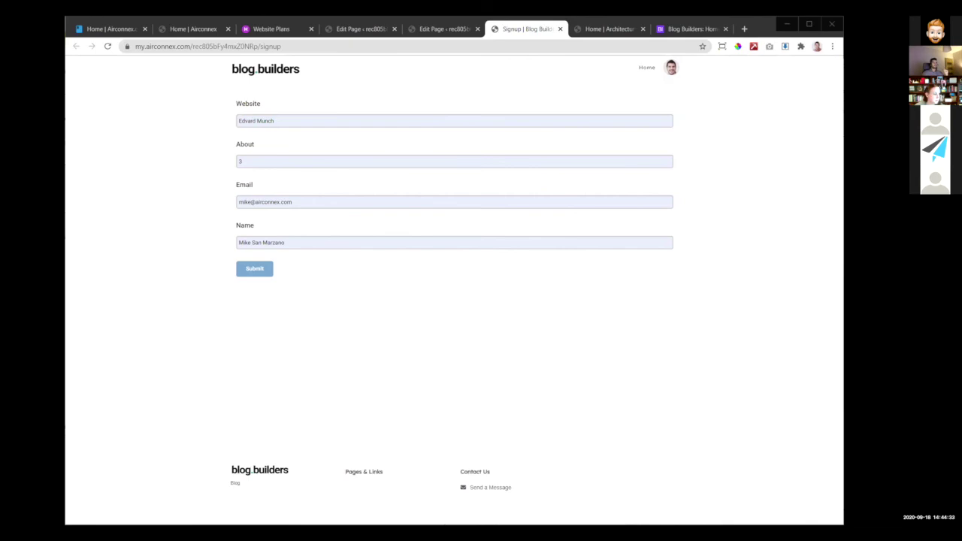
left_click(253, 273)
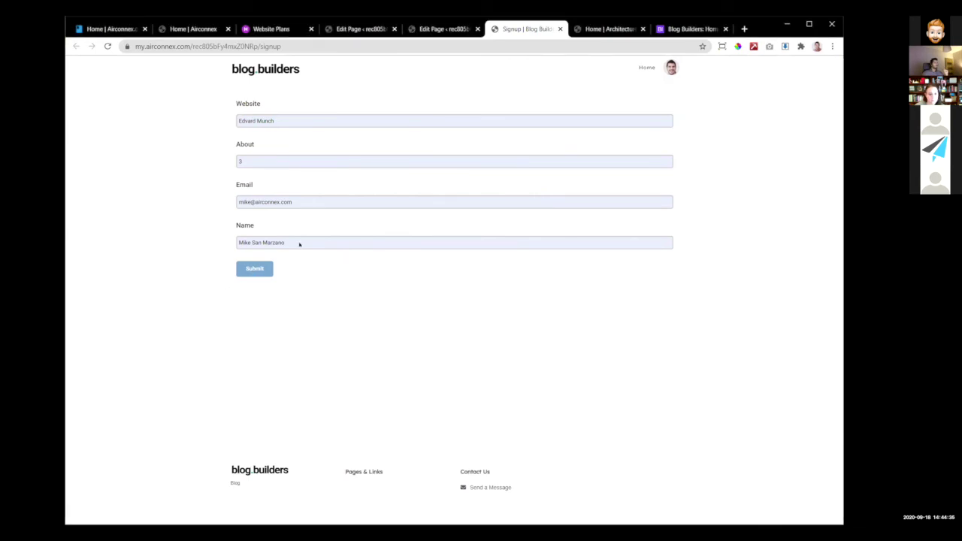
left_click(679, 28)
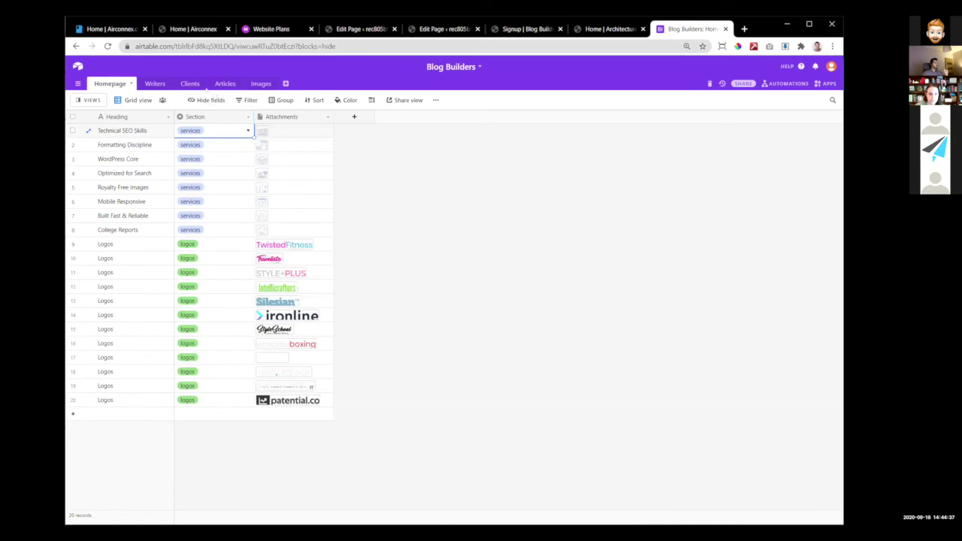
left_click(190, 84)
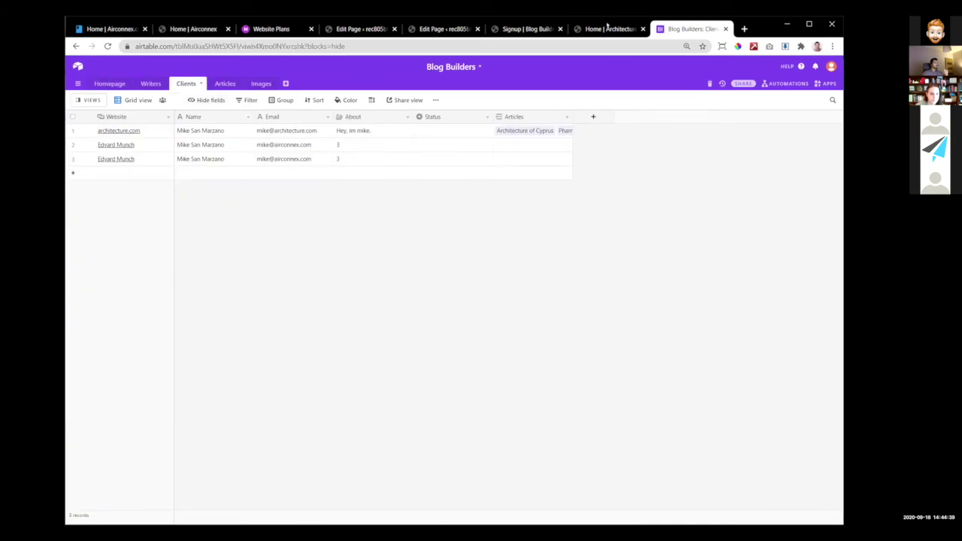
- Start a new page on the Blog Builders site with the title Client Dashboard and the page URL client-portal
left_click(526, 28)
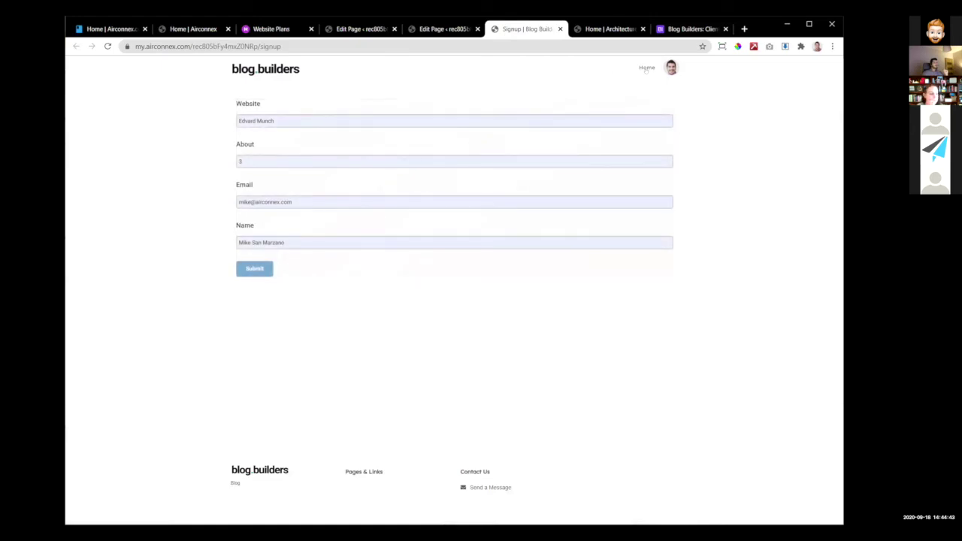
left_click(671, 68)
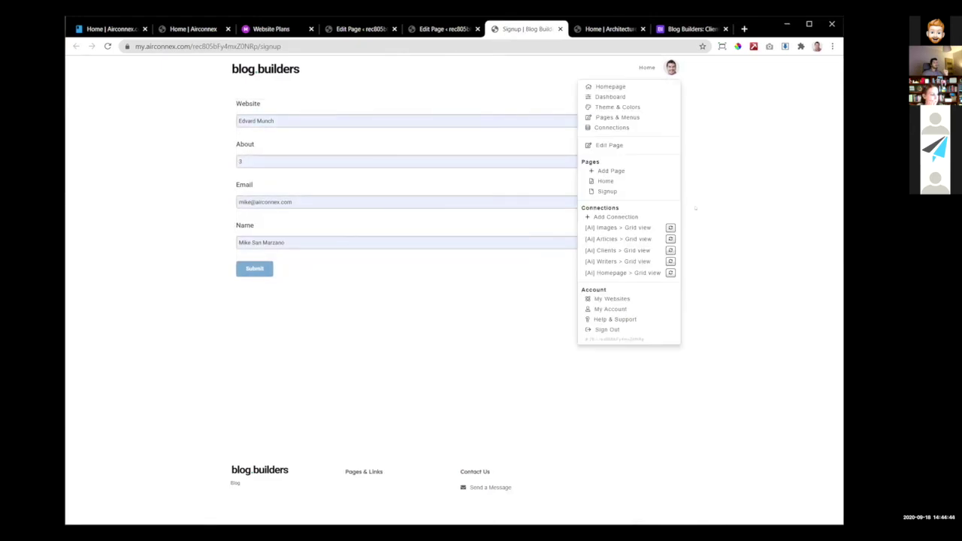
left_click(618, 171)
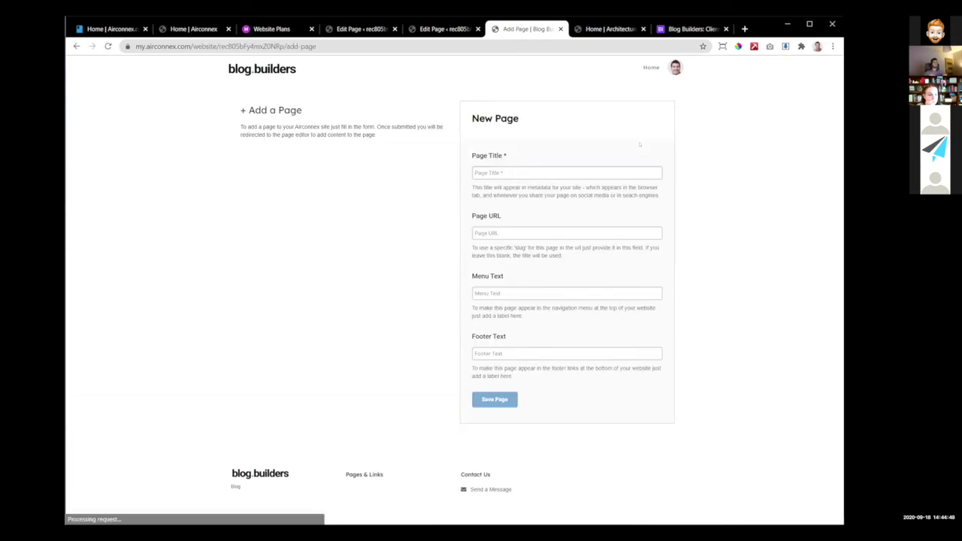
left_click(589, 172)
type("Clien")
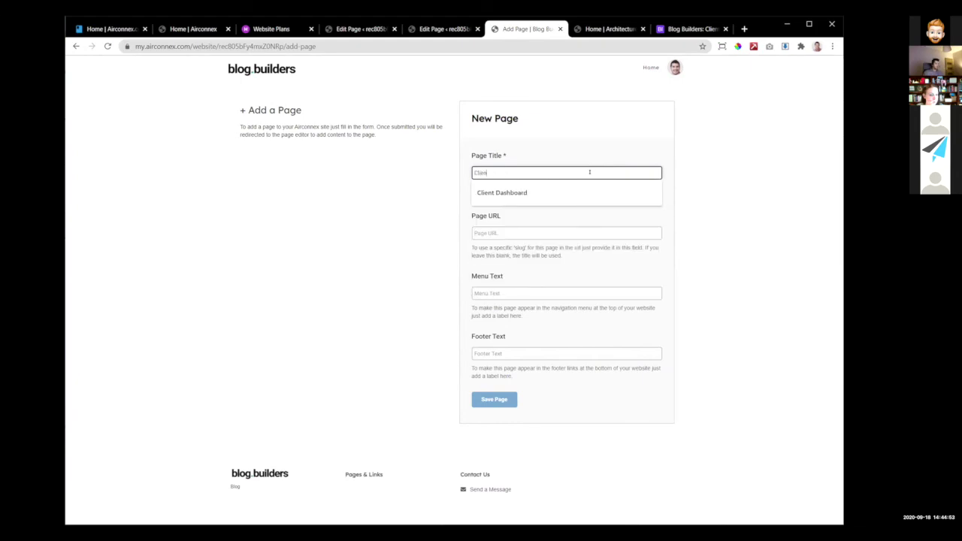
type("t Dashboard")
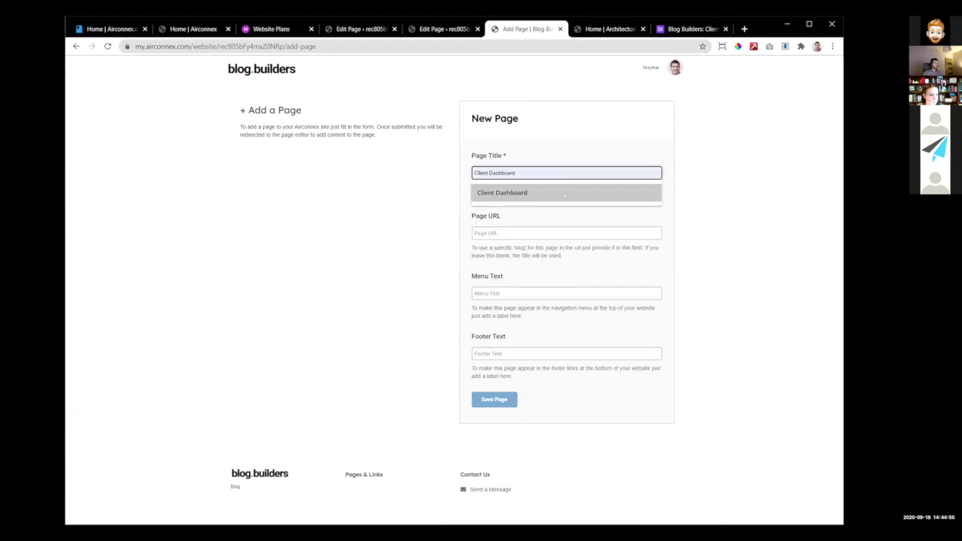
left_click(571, 197)
left_click(528, 232)
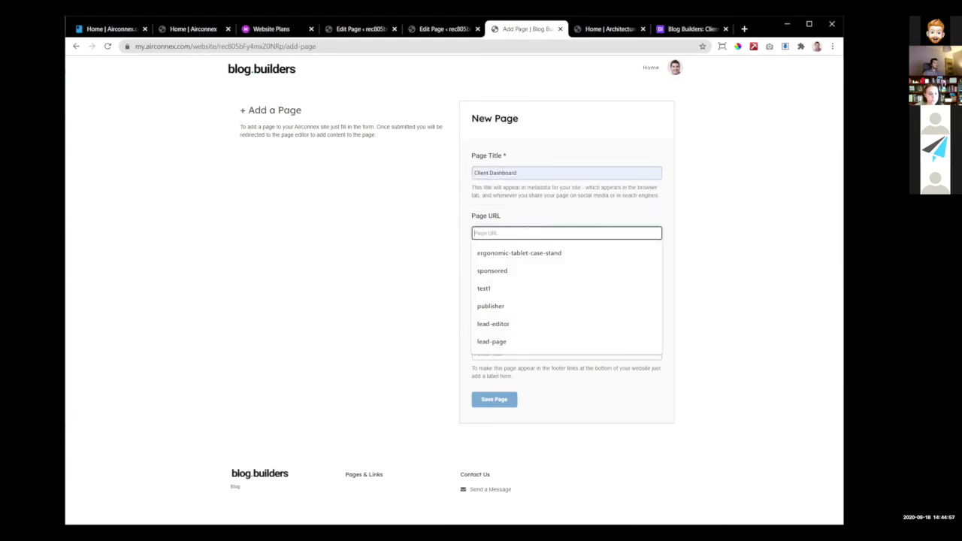
type("client-portal")
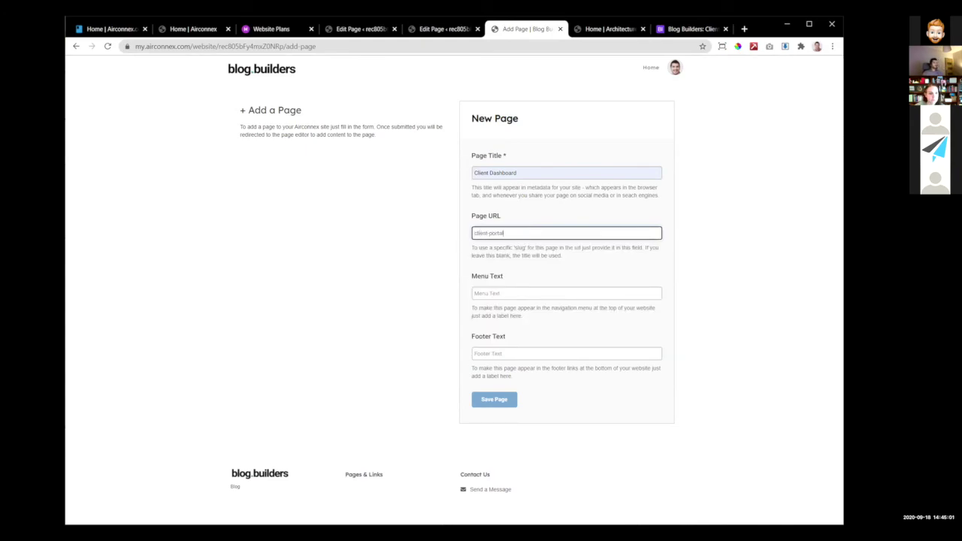
- Give the new page the menu text Client, leave its footer text empty and save the page
left_click(487, 293)
left_click(488, 172)
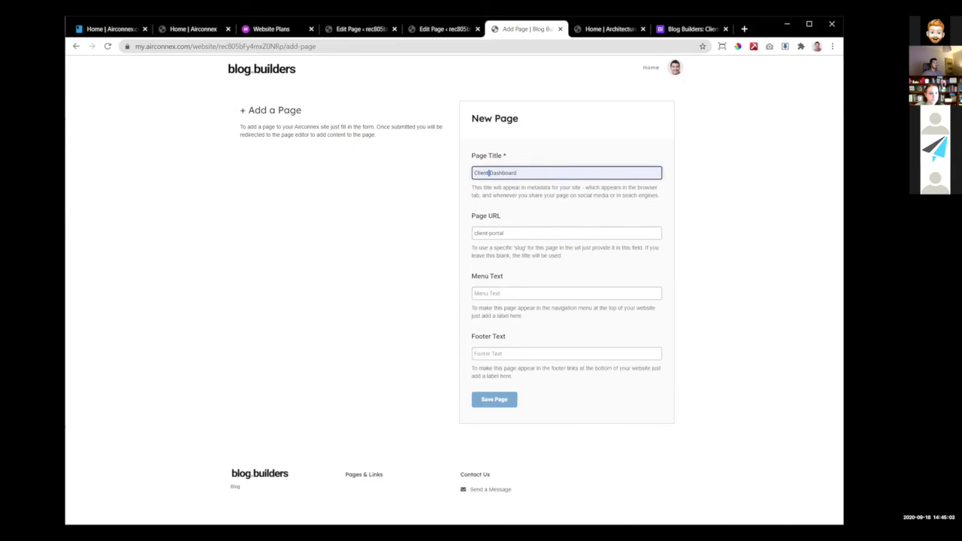
double_click(481, 173)
key("ctrl+c")
left_click(486, 293)
key("ctrl+v")
left_click(481, 353)
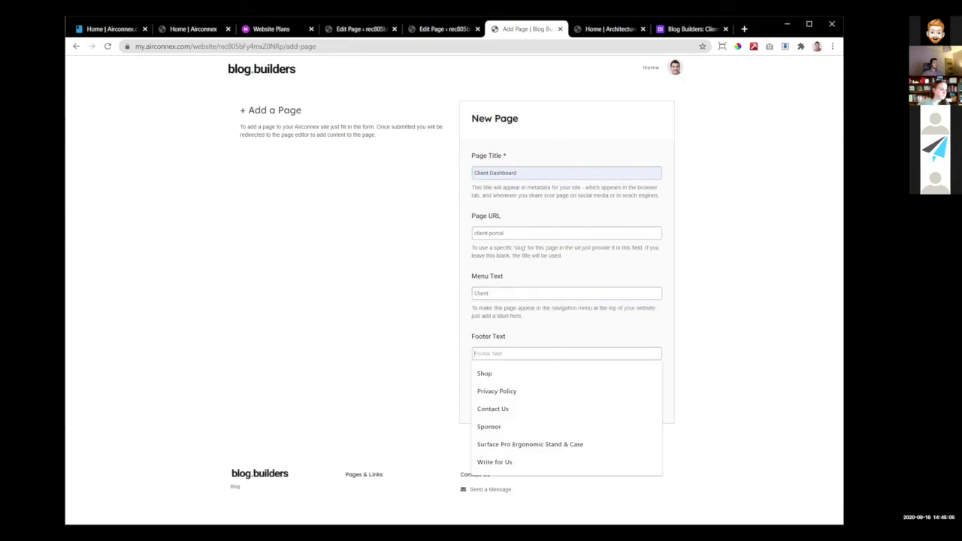
left_click(493, 398)
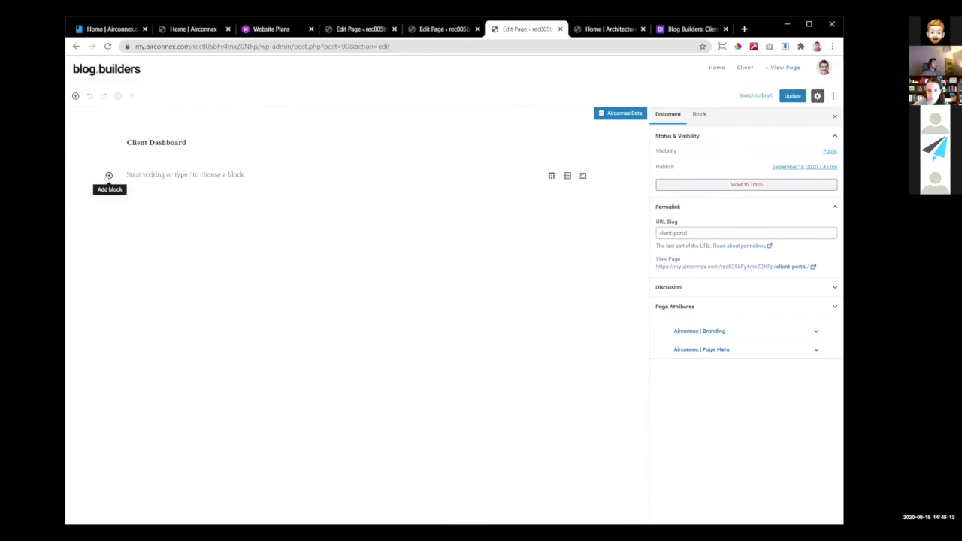
- Examine the client login and client-portal flow on the Whimsical Website Plans board
left_click(108, 176)
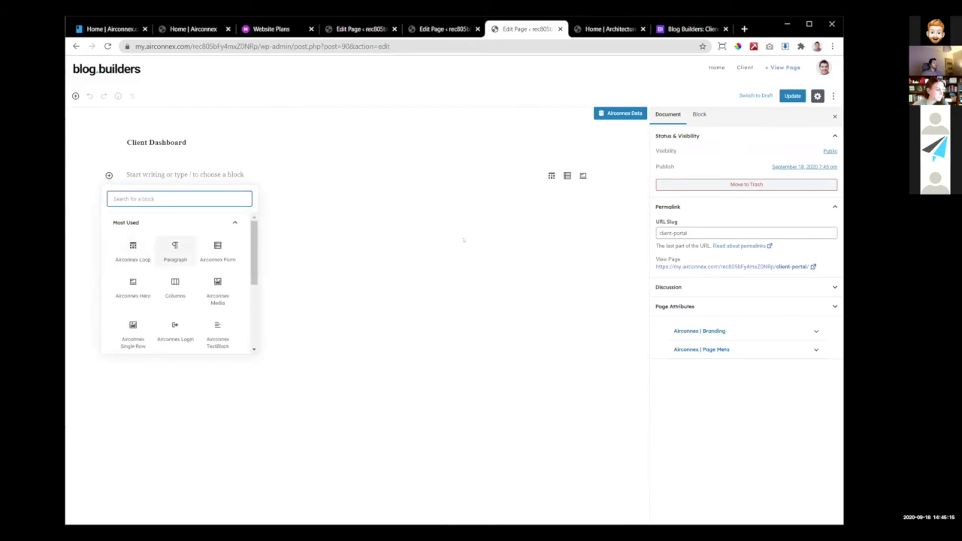
left_click(430, 208)
left_click(275, 29)
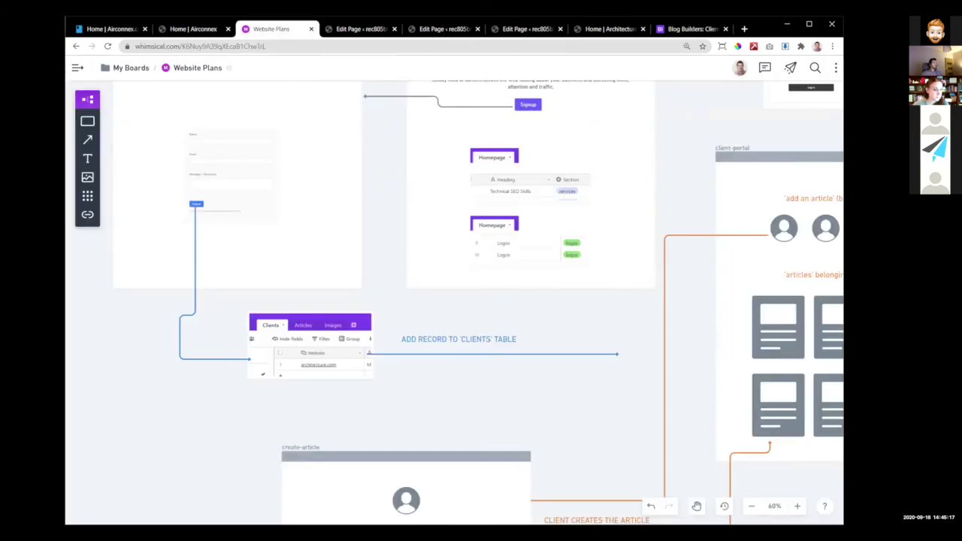
scroll(477, 348, "down", 3)
scroll(477, 349, "right", 3)
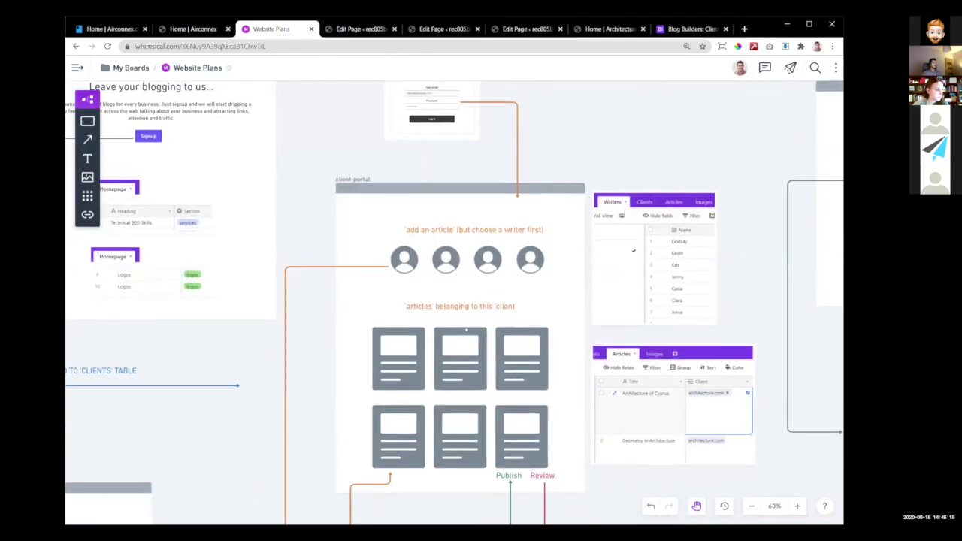
scroll(437, 307, "up", 5)
scroll(475, 246, "up", 4)
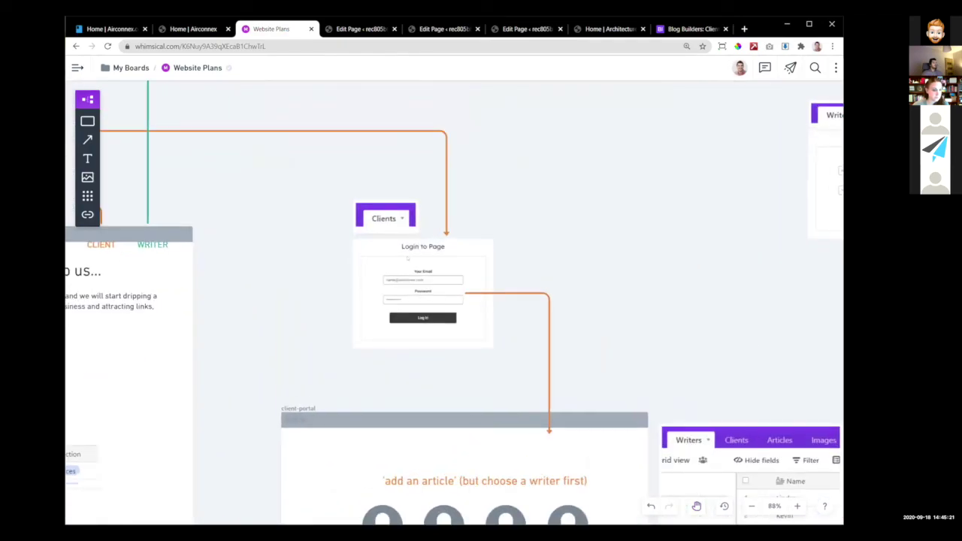
- Return to the Client Dashboard page editor and add an Airconnex Login block
left_click(512, 28)
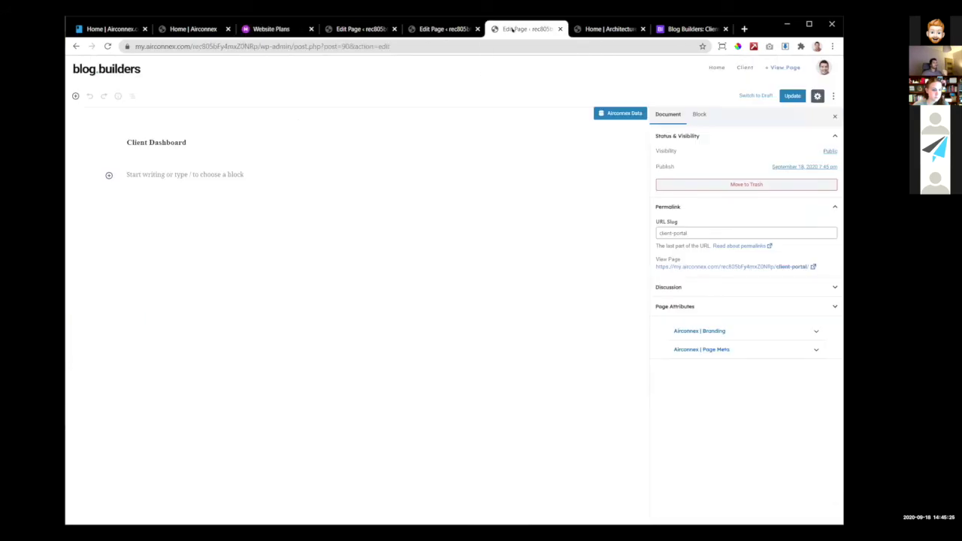
left_click(109, 175)
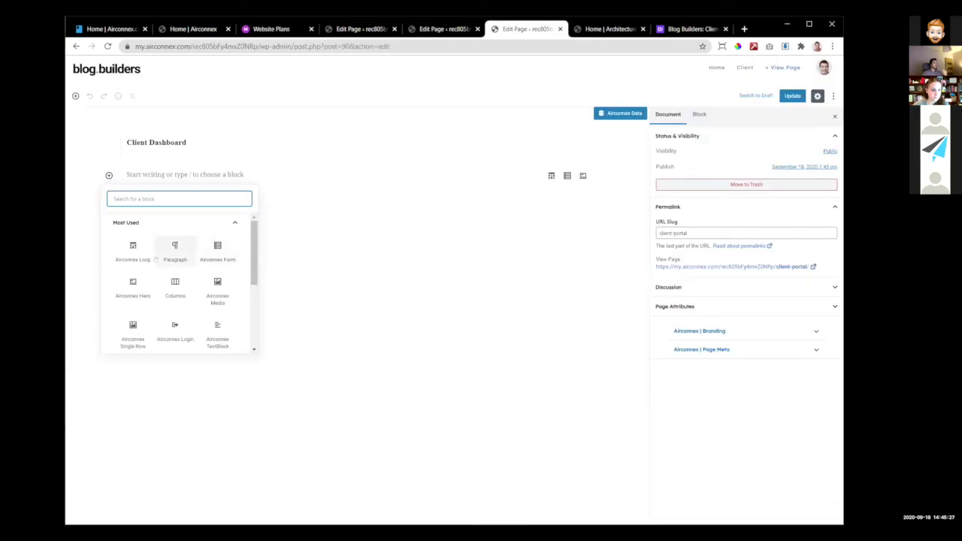
scroll(168, 294, "down", 1)
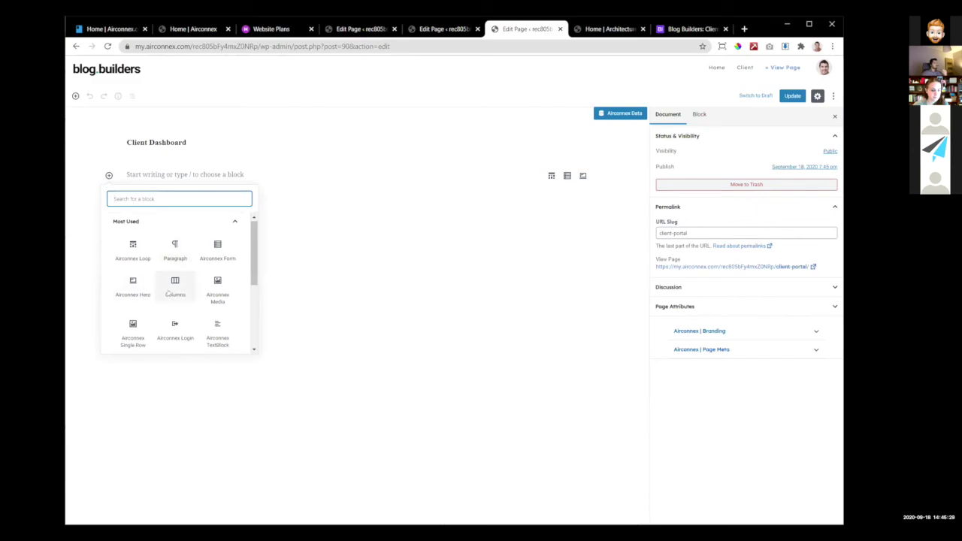
left_click(175, 330)
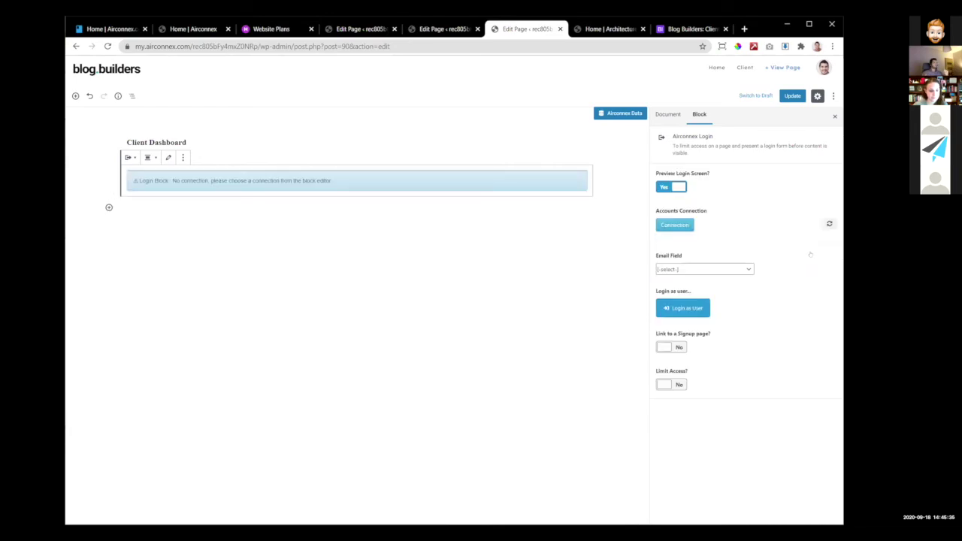
- Connect the login block to Clients > Grid view, set its email field to Email and update the page
left_click(674, 225)
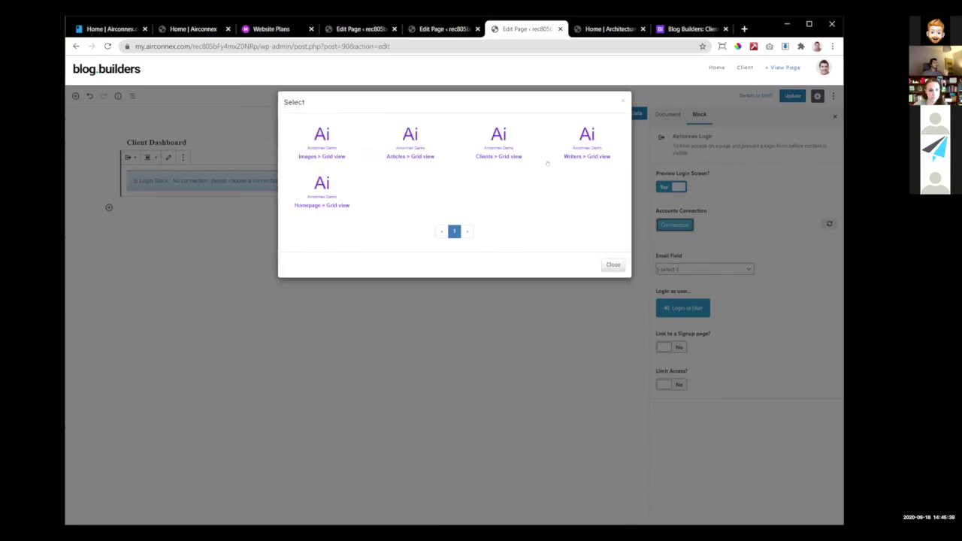
left_click(499, 144)
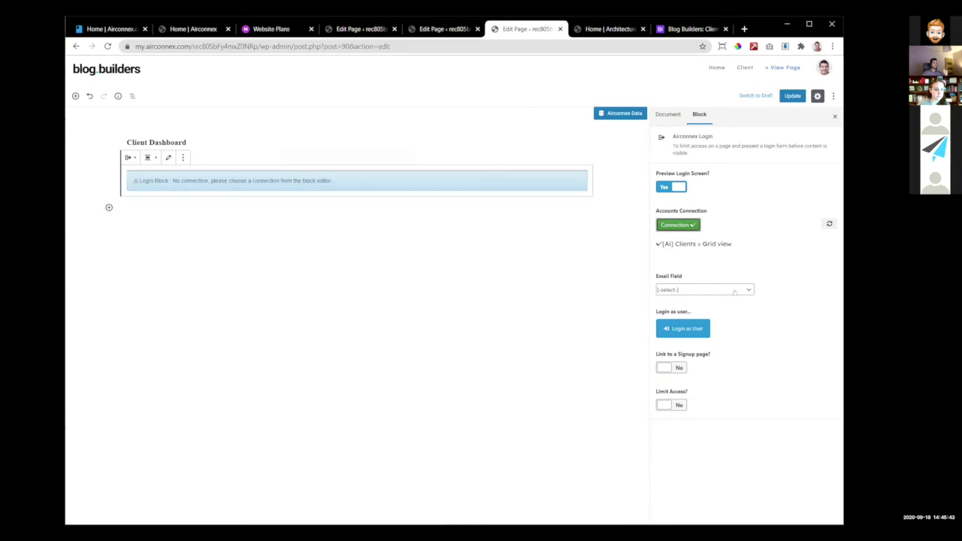
left_click(734, 289)
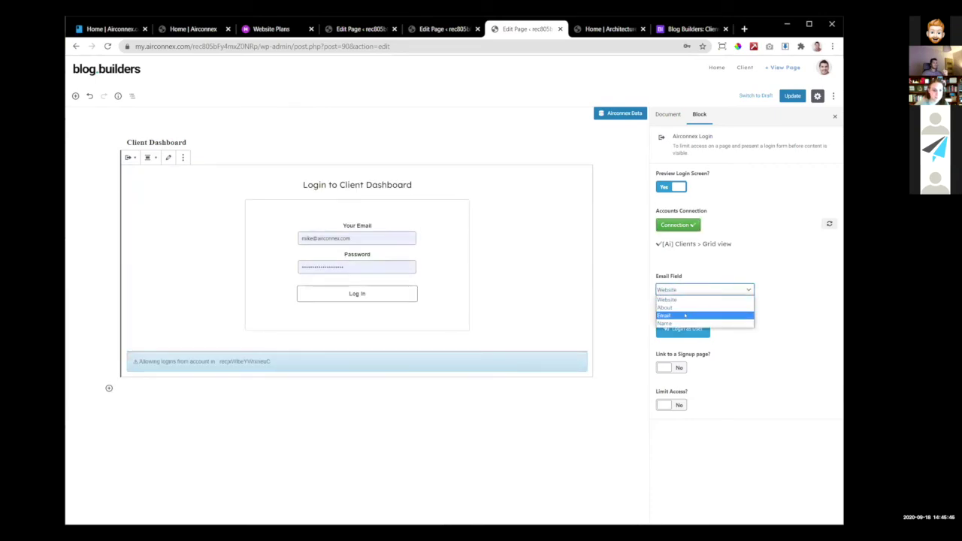
left_click(699, 315)
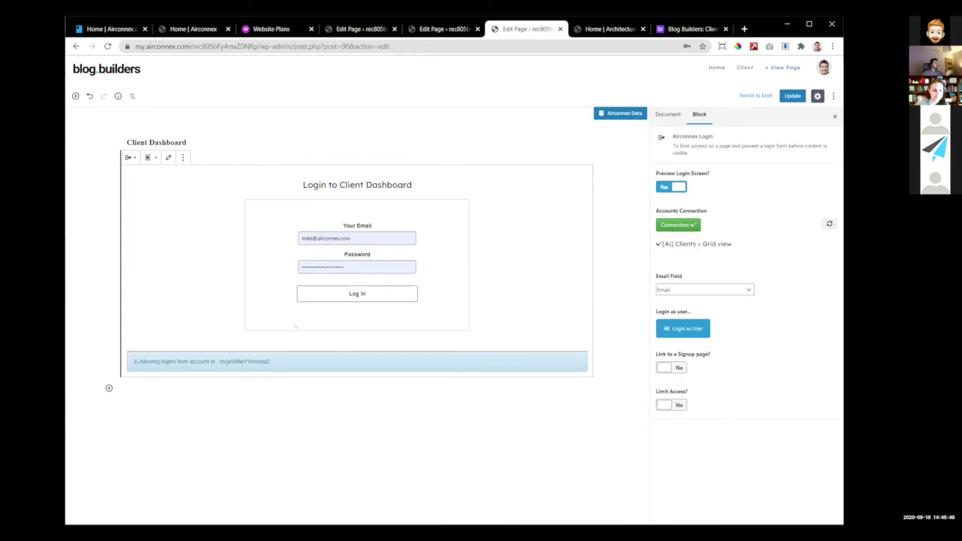
left_click(789, 98)
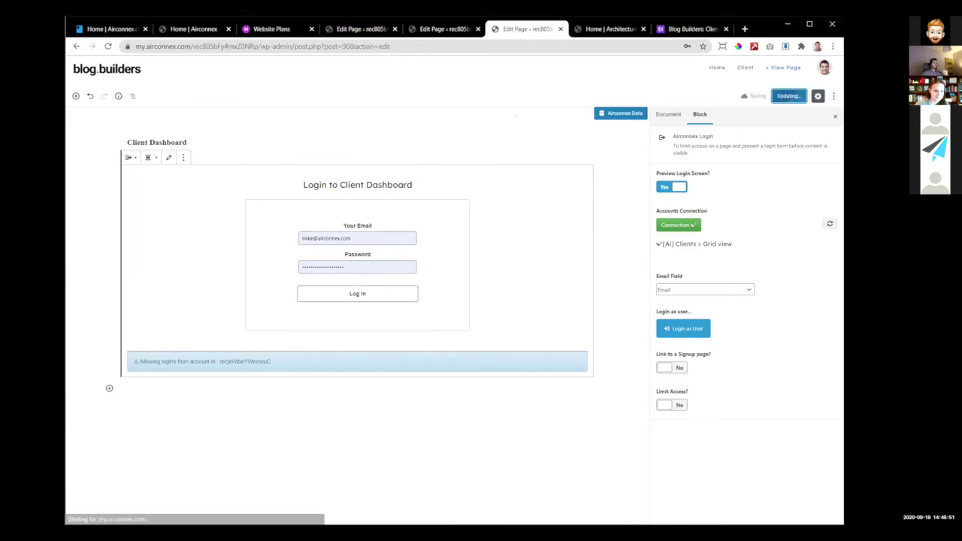
- View the published client-portal page in a new tab and show the client accounts available for Login As
right_click(782, 67)
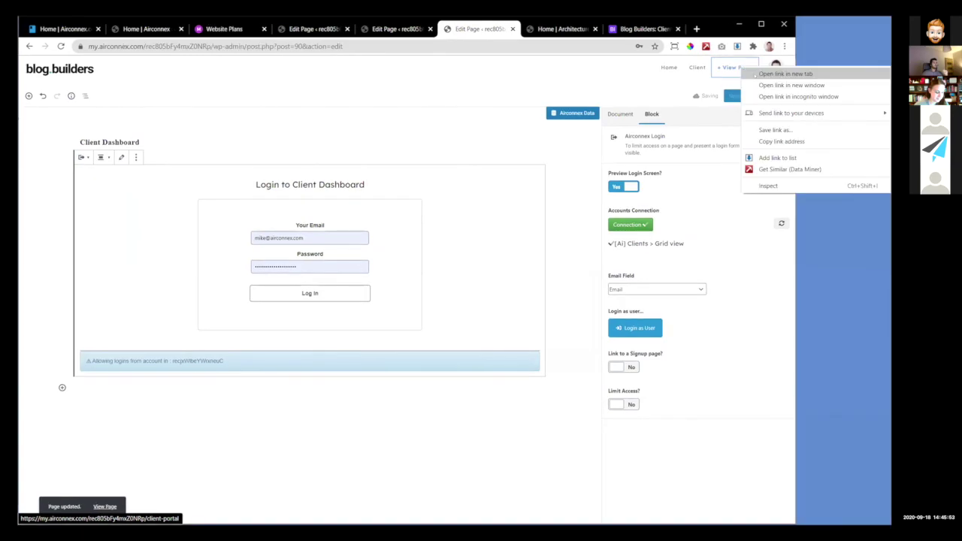
left_click(819, 72)
left_click(524, 32)
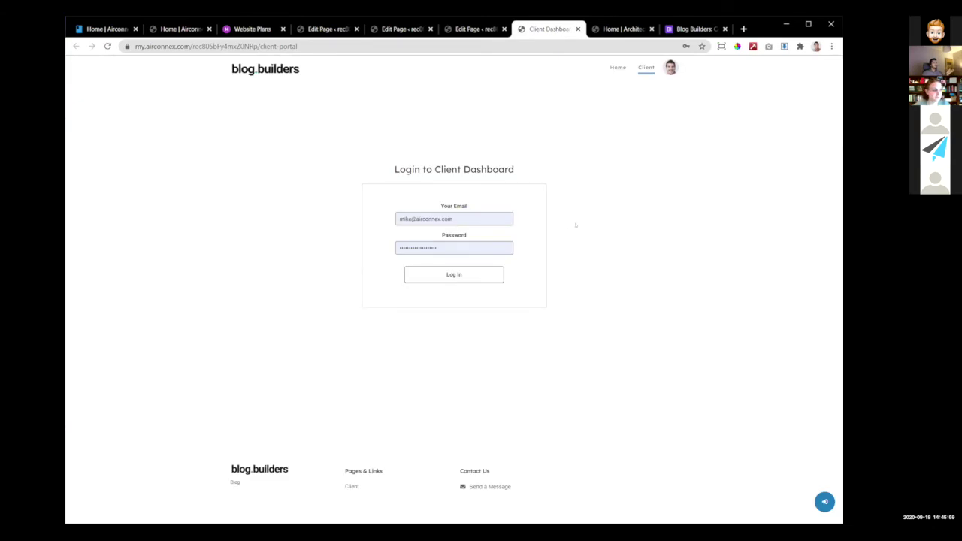
left_click(818, 505)
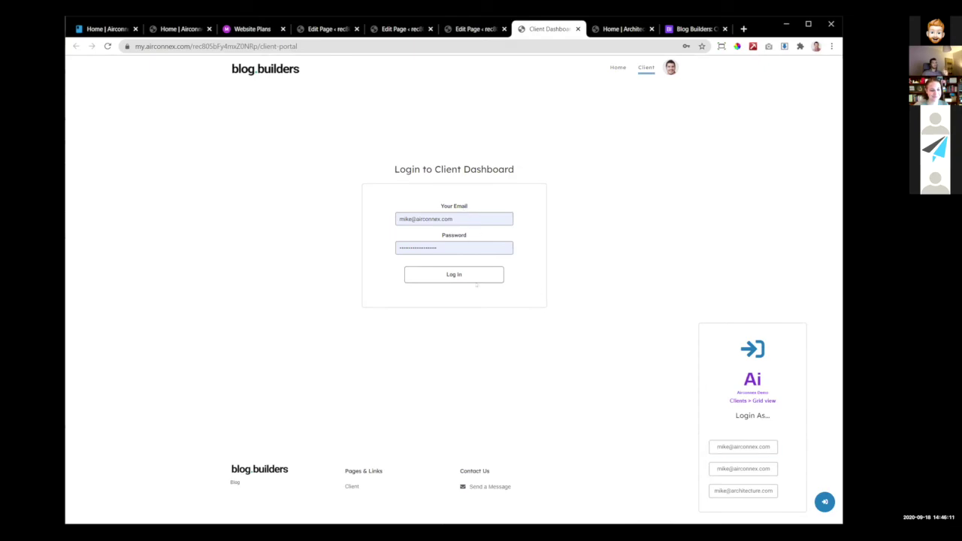
- Log in to the client portal as the first listed client account and turn off the login screen preview in the Client Dashboard editor
left_click(730, 448)
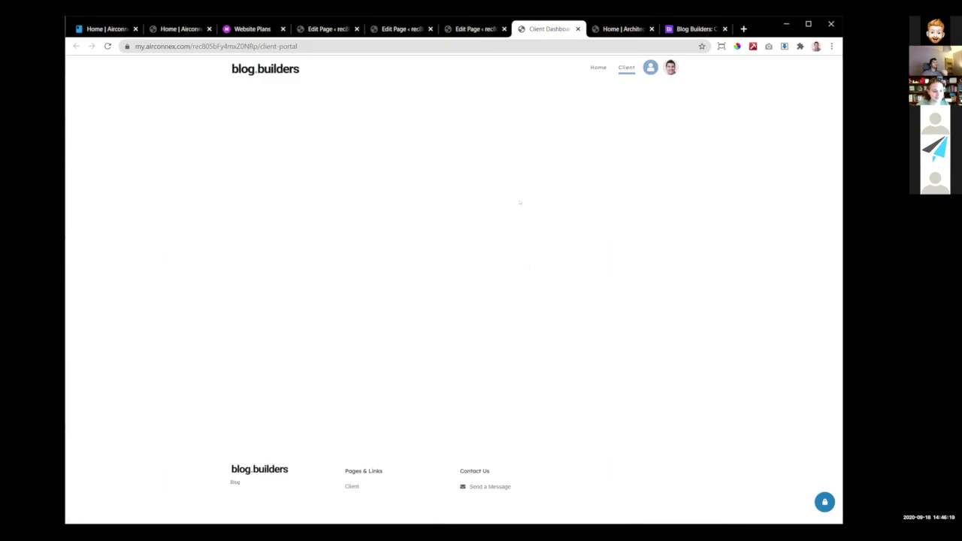
left_click(460, 28)
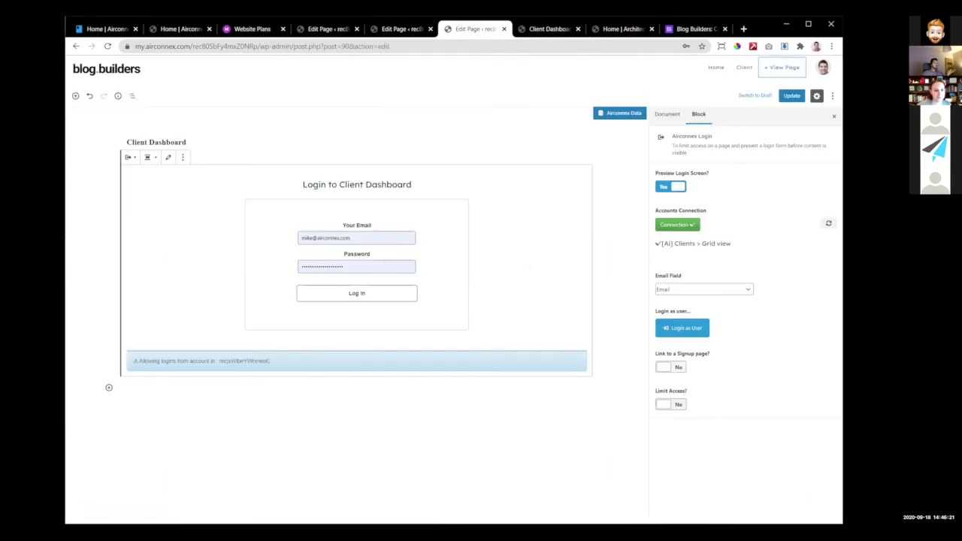
left_click(182, 157)
key("Escape")
left_click(667, 188)
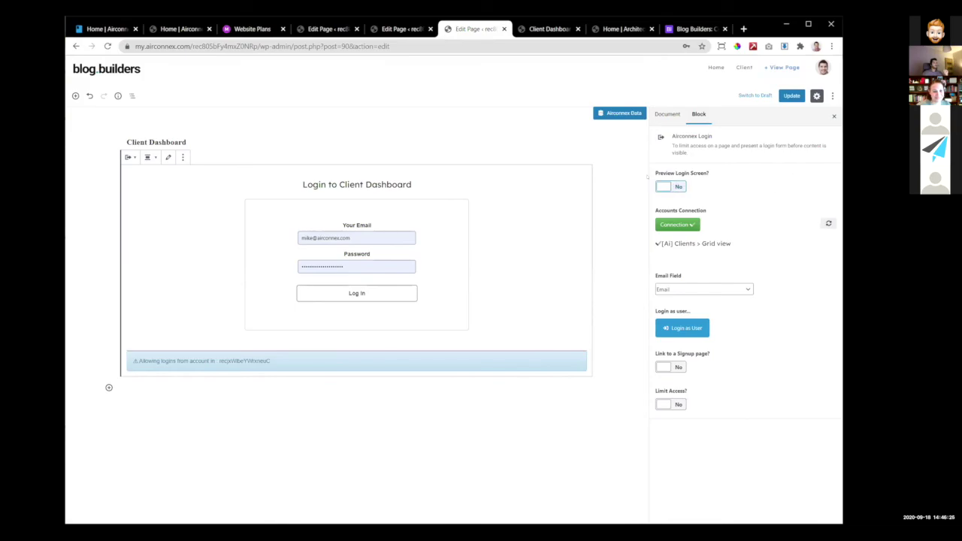
- Add an Airconnex Loop block below the login block on the Client Dashboard page
left_click(225, 421)
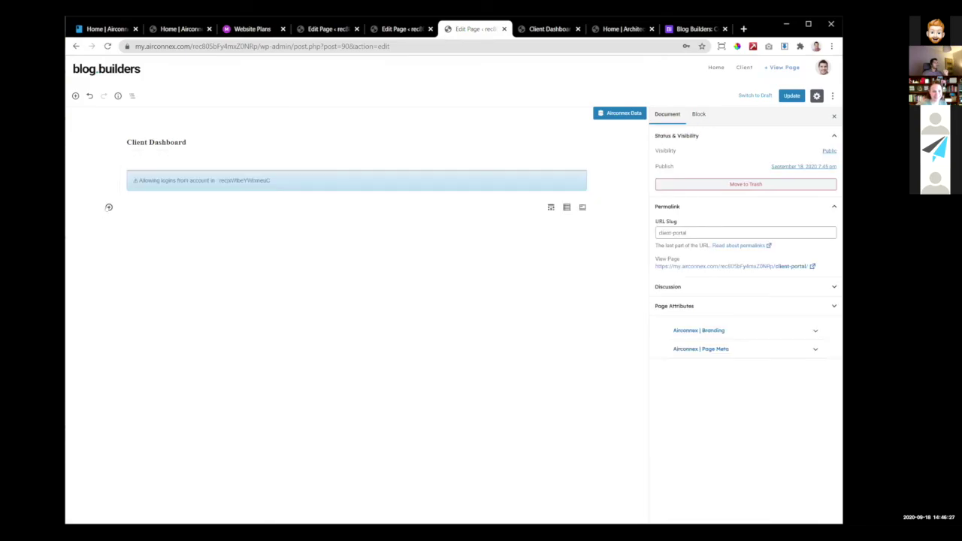
left_click(109, 206)
left_click(133, 283)
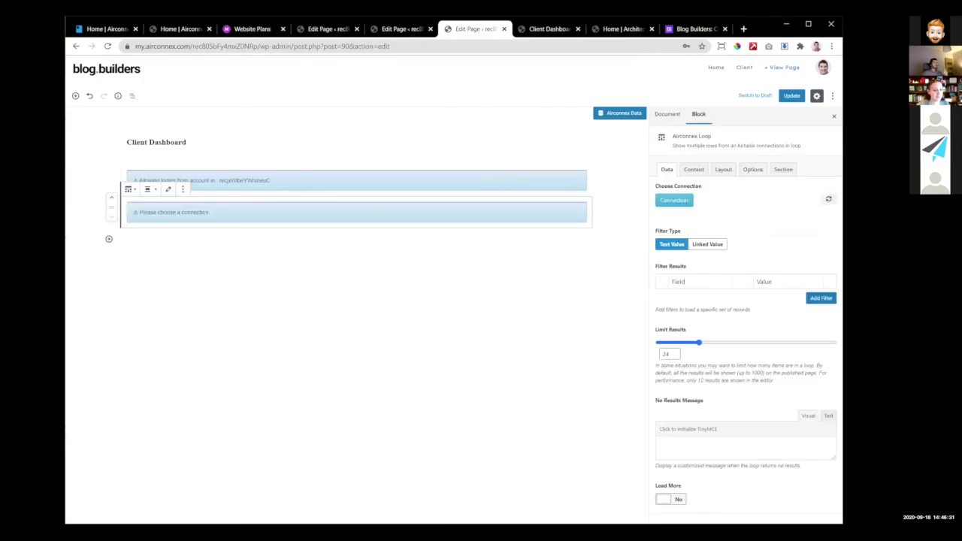
- Check the planned client-portal layout on the Whimsical Website Plans board and return to the Client Dashboard editor
left_click(236, 28)
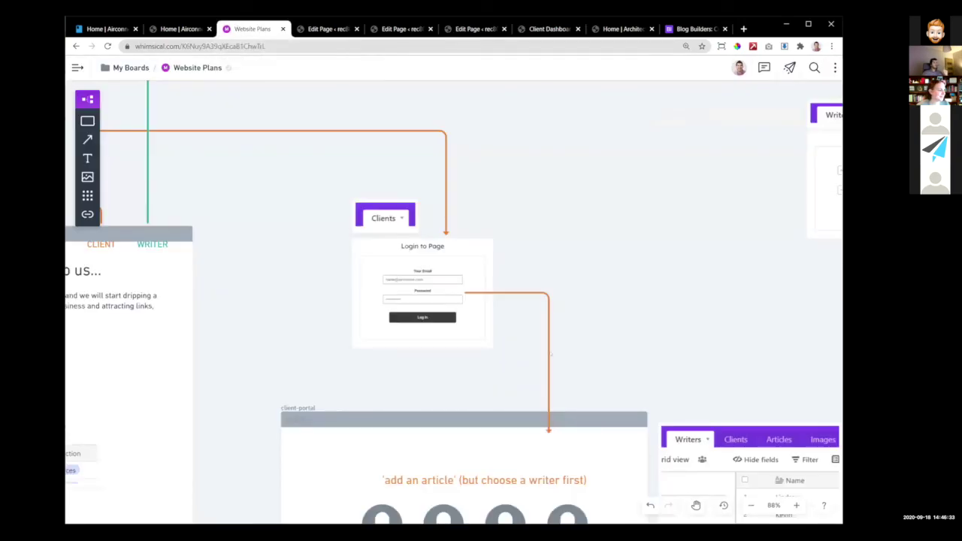
scroll(451, 300, "down", 5)
scroll(426, 257, "down", 2)
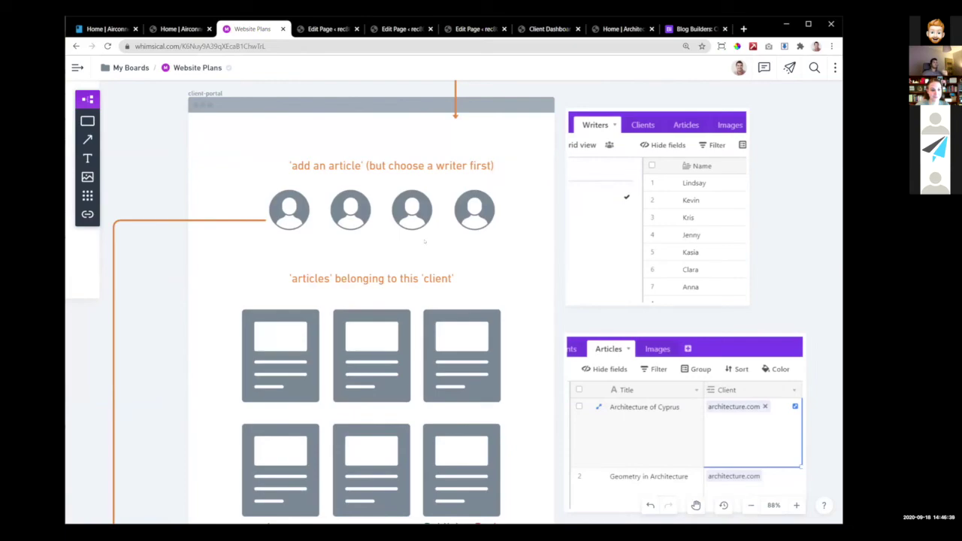
left_click(326, 28)
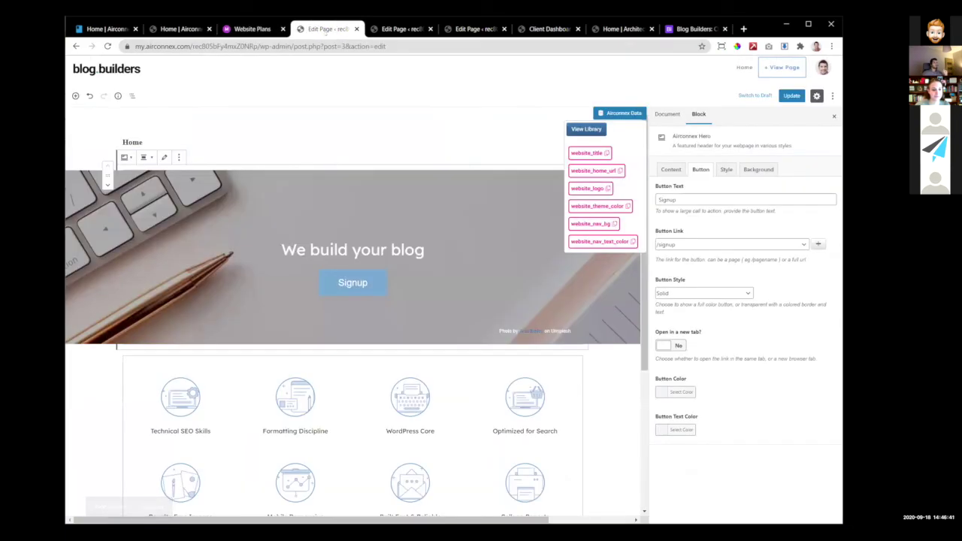
left_click(392, 30)
left_click(456, 30)
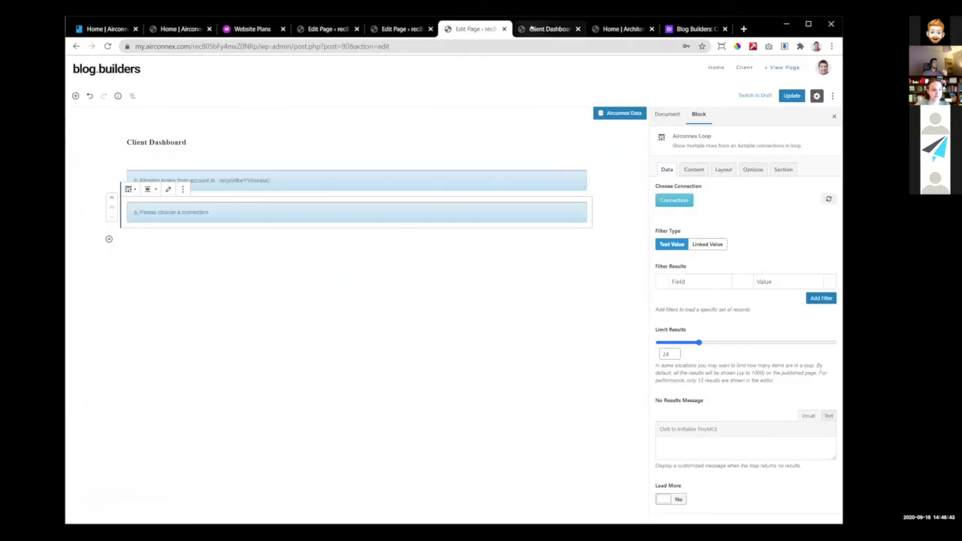
- Connect the loop block to Writers > Grid view
left_click(674, 200)
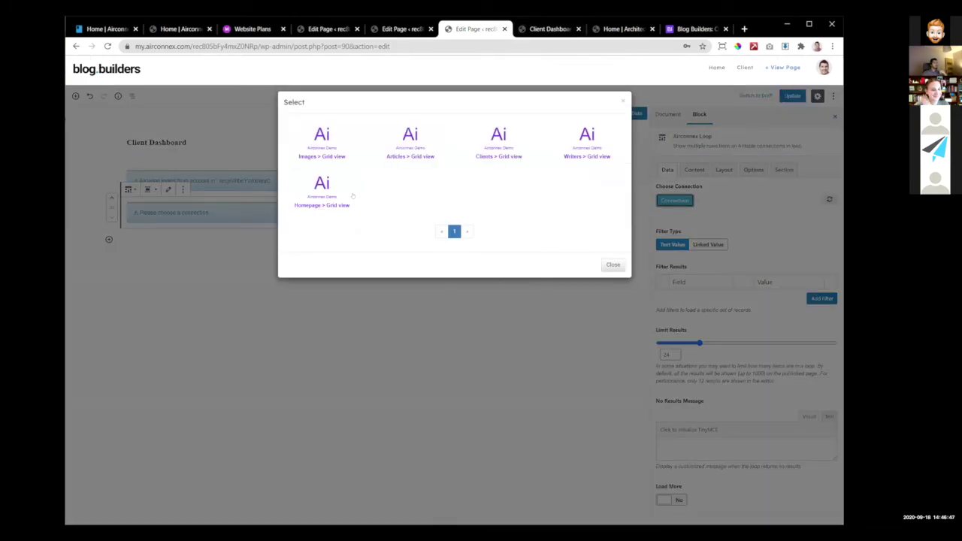
left_click(575, 147)
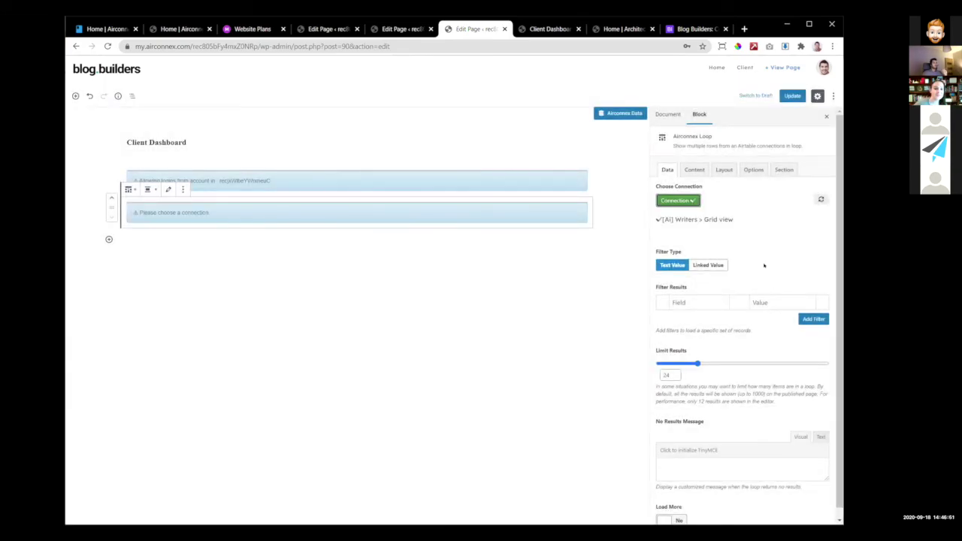
scroll(763, 265, "down", 1)
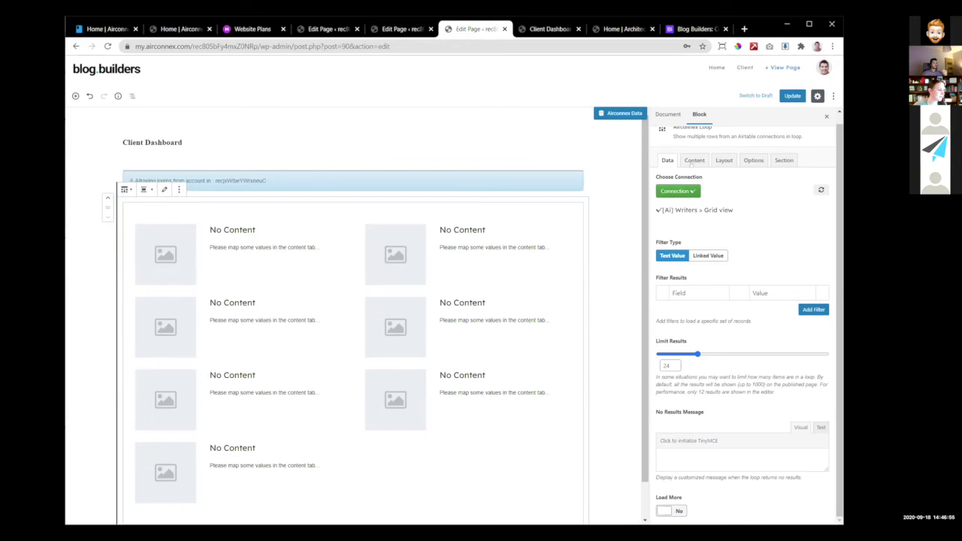
- Map the loop's image to [attachments_large] and its heading to [name]
left_click(694, 160)
left_click(747, 202)
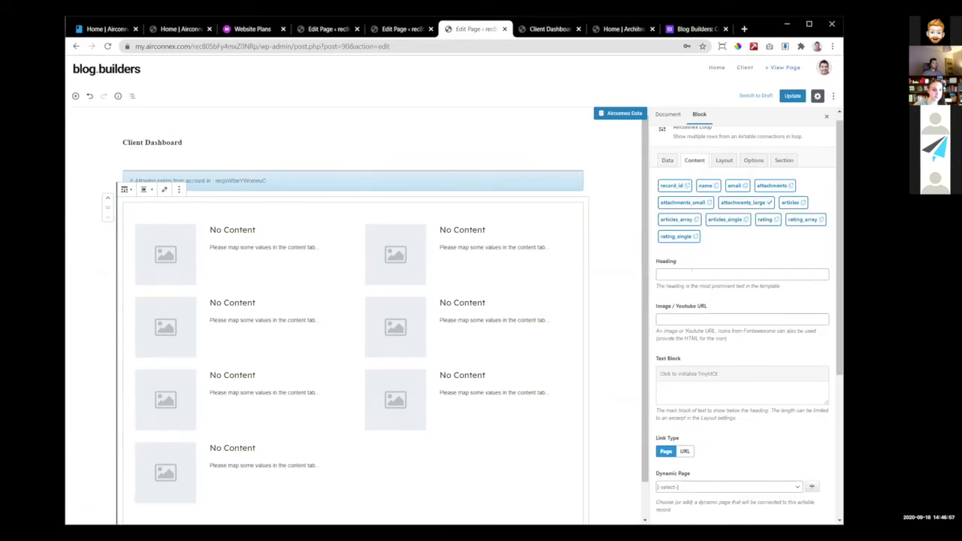
left_click(688, 320)
key("ctrl+v")
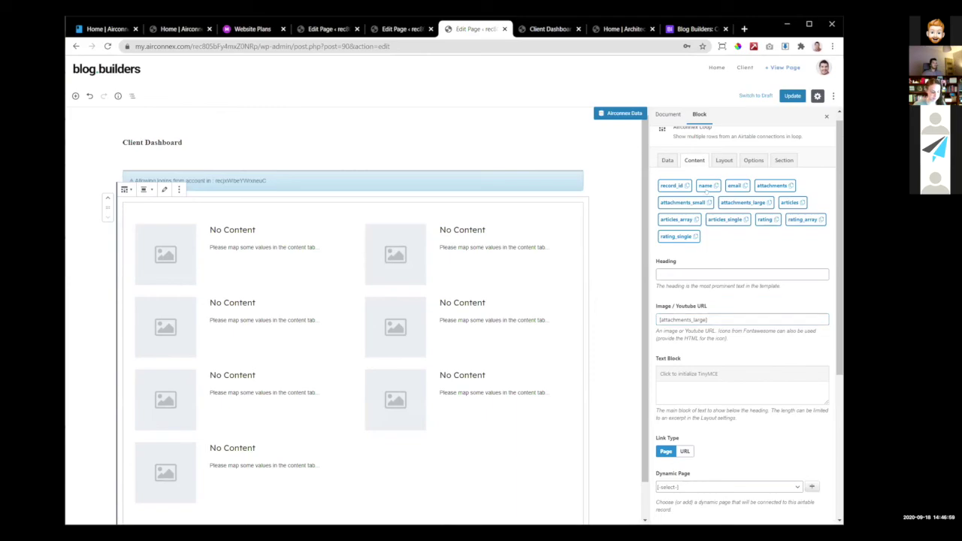
left_click(716, 185)
left_click(742, 274)
key("ctrl+v")
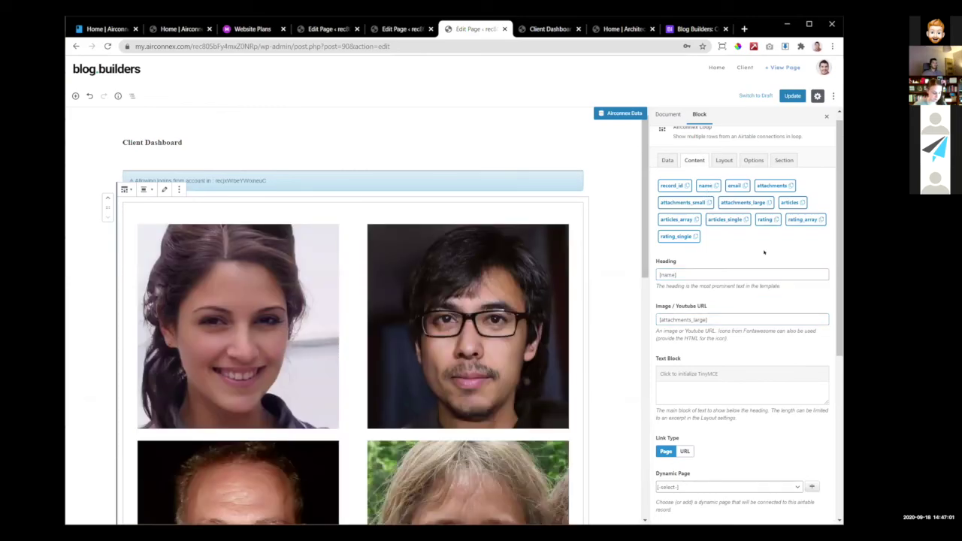
- Map the loop's numerical value to [rating] and enable the stars extra in its layout
left_click(765, 219)
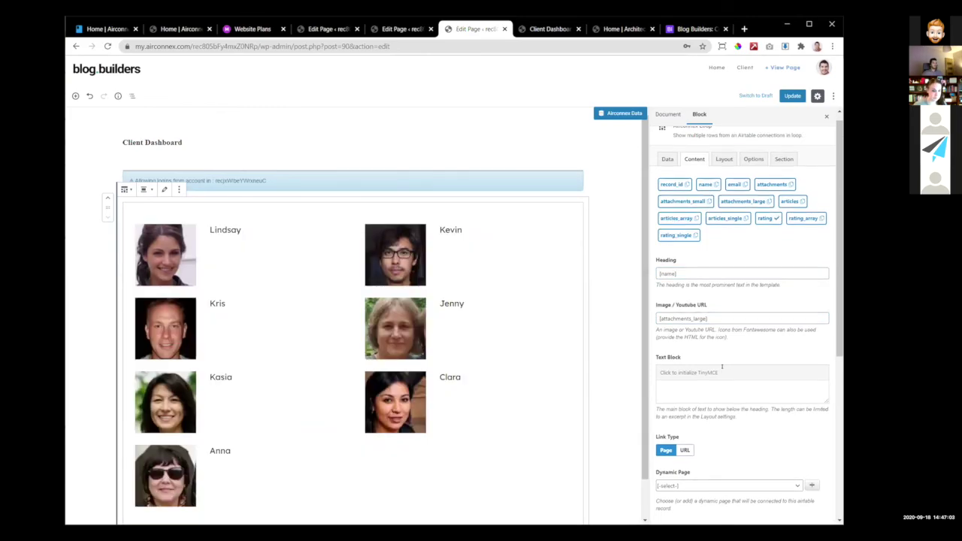
scroll(721, 338, "down", 4)
key("ctrl+v")
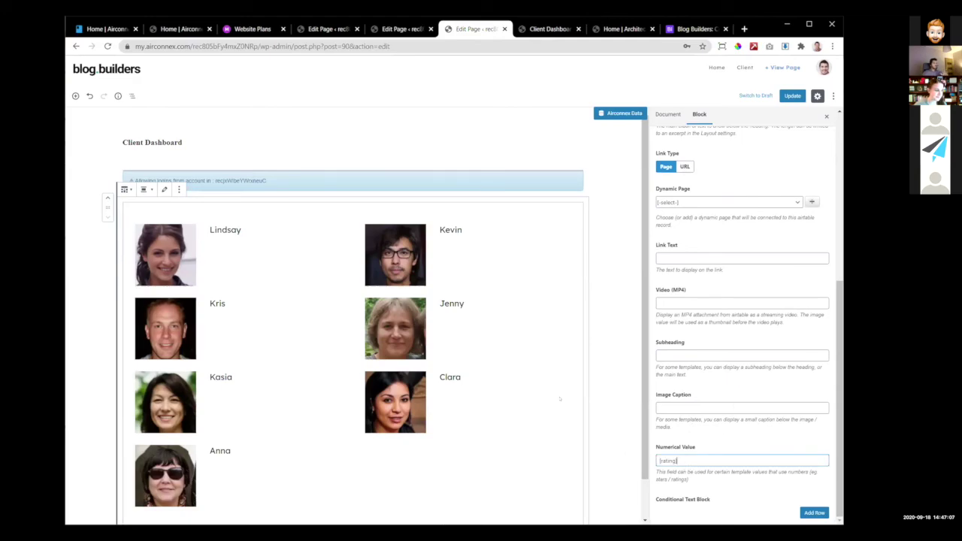
scroll(761, 372, "up", 4)
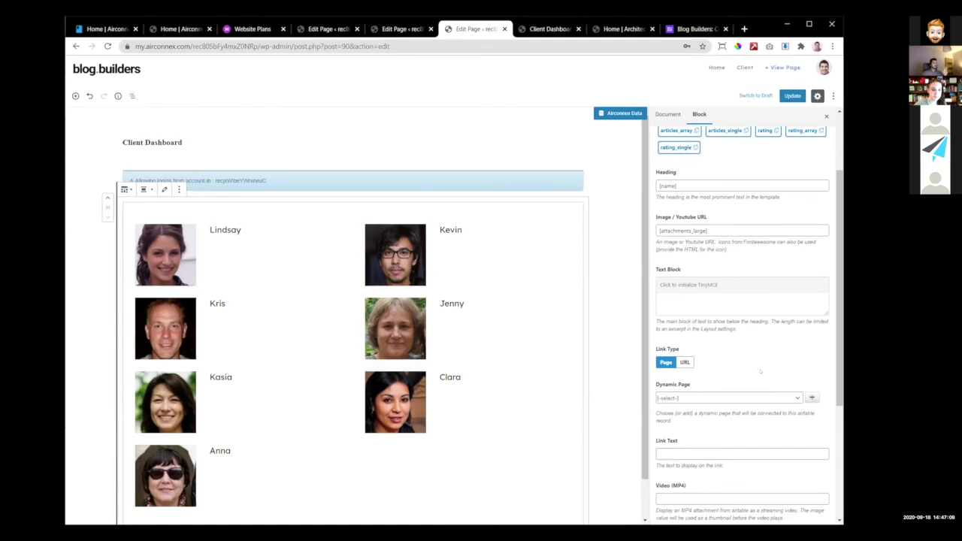
left_click(722, 170)
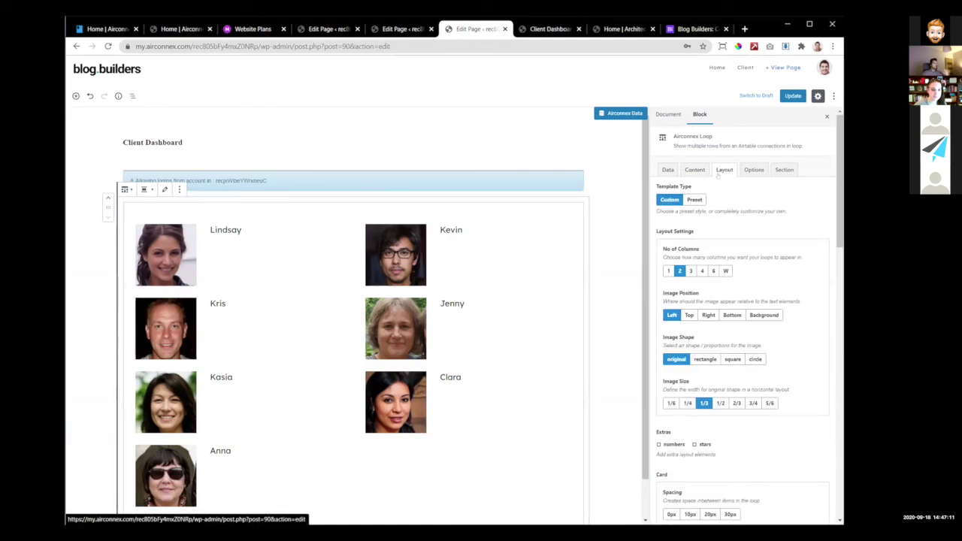
scroll(717, 178, "down", 4)
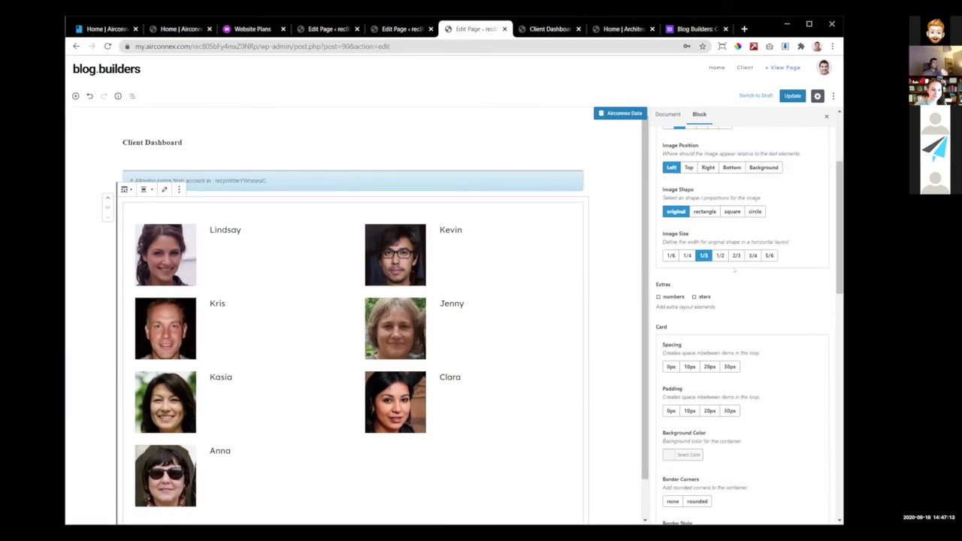
left_click(693, 149)
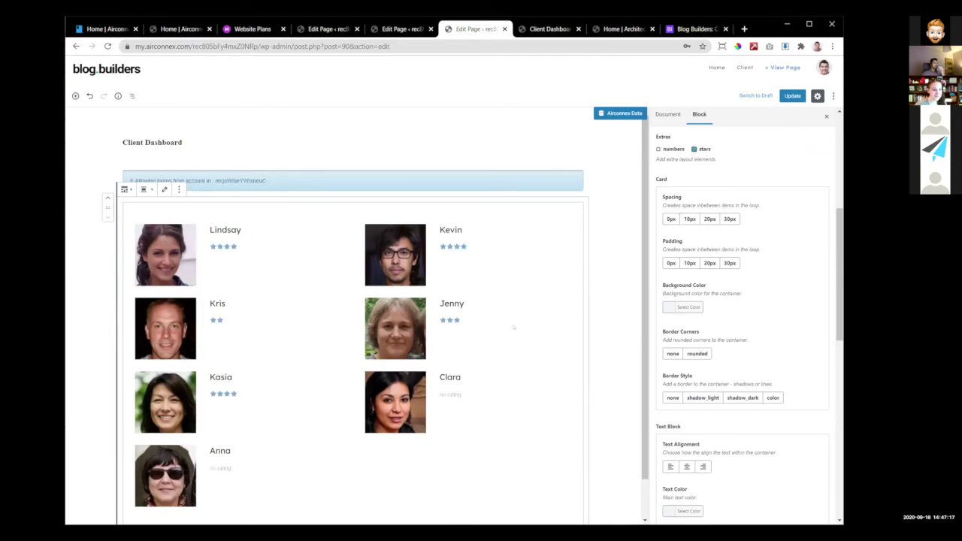
scroll(473, 330, "down", 1)
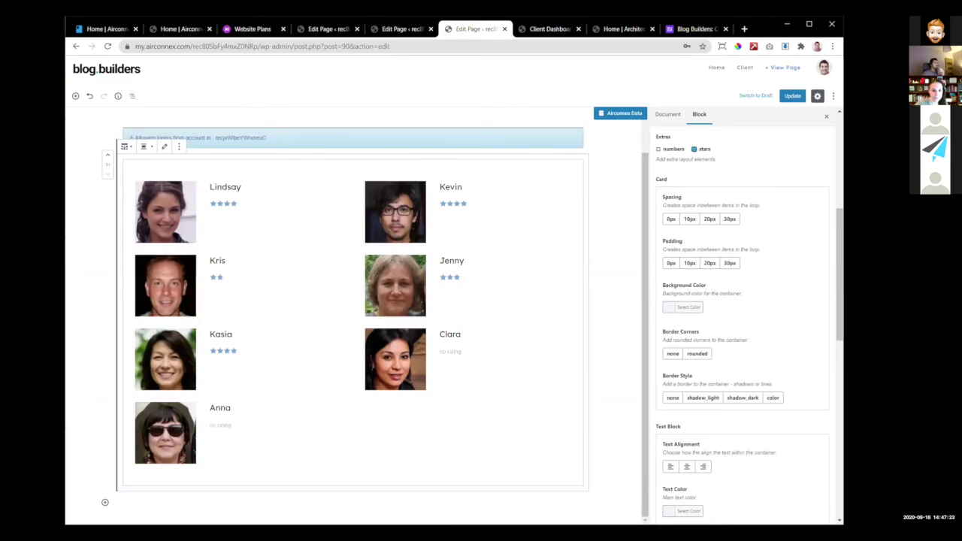
- Switch to the Blog Builders base in Airtable and examine the Writers table's Rating rollup and the article ratings it summarizes
key("ctrl+9")
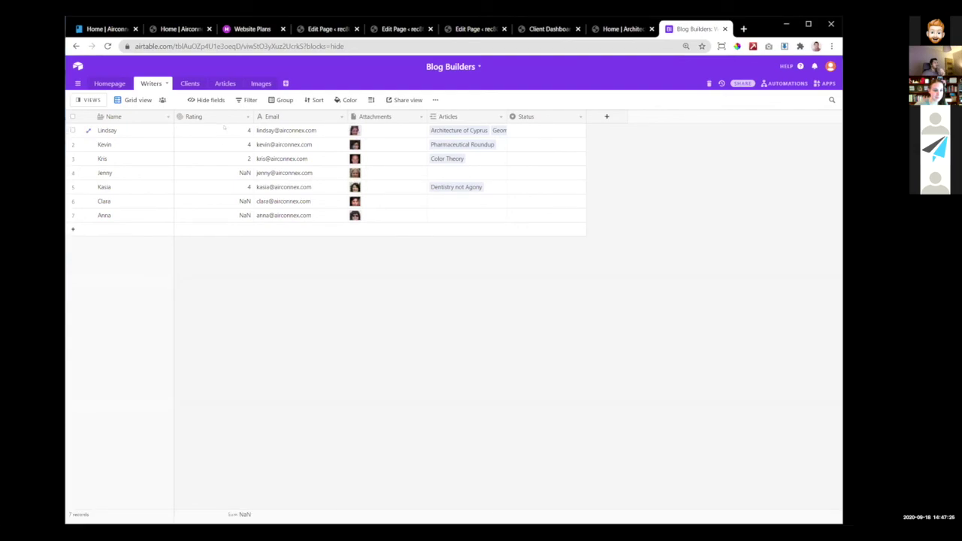
left_click(224, 130)
left_click_drag(254, 117, 237, 117)
left_click(232, 117)
left_click(218, 129)
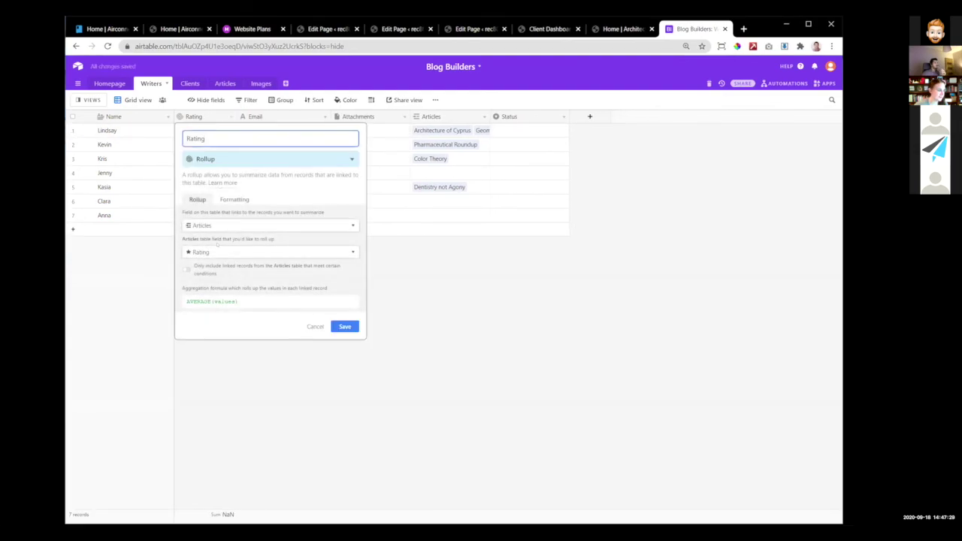
key("Return")
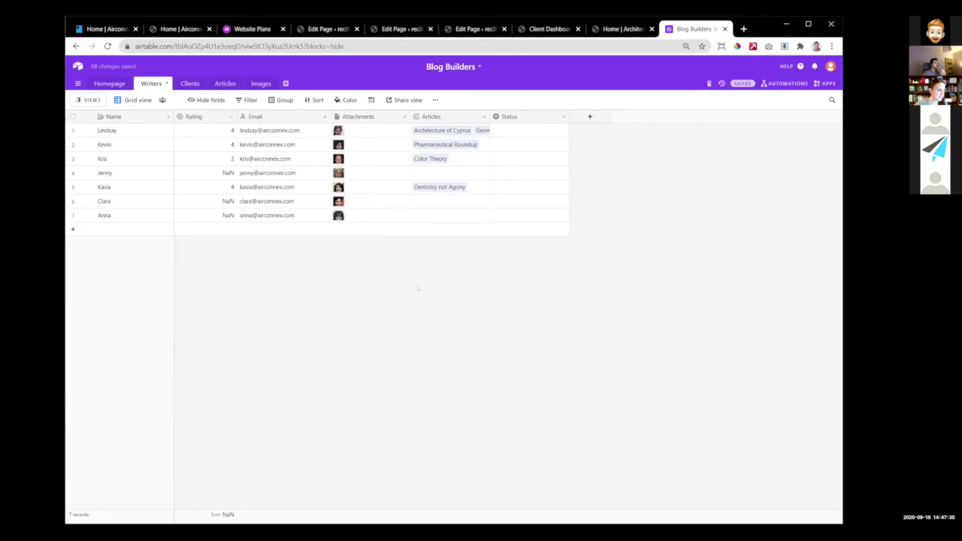
left_click(224, 83)
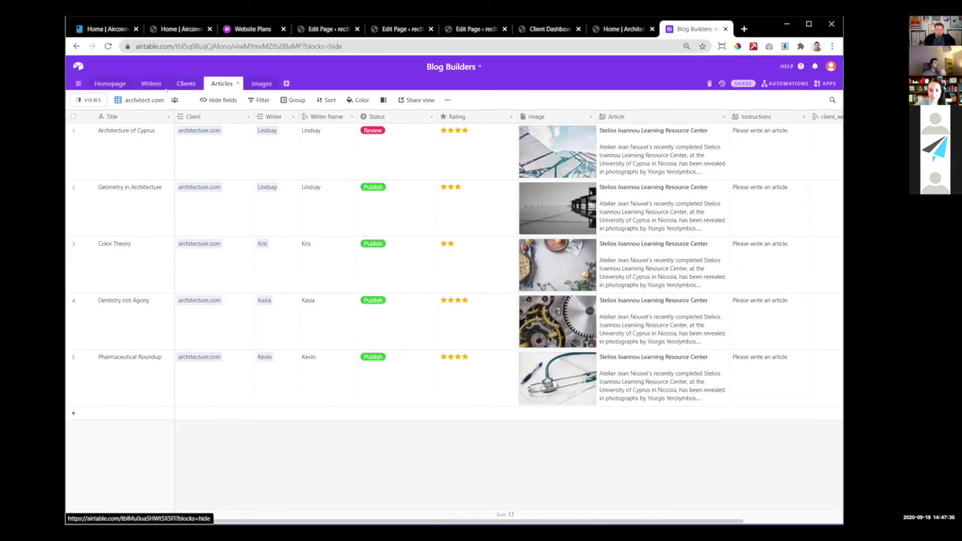
left_click(151, 83)
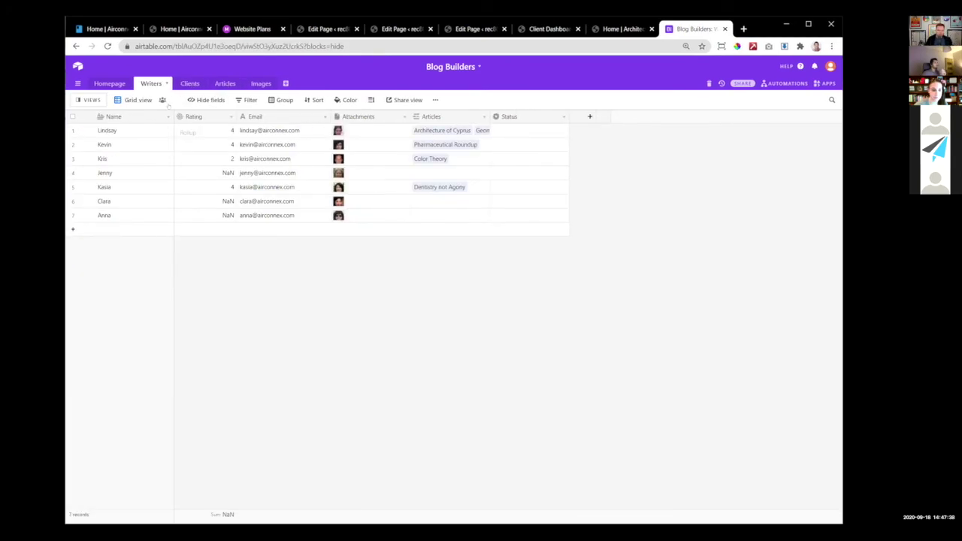
- Return to the Client Dashboard editor and review the writers loop's content mappings and layout settings
left_click(620, 29)
left_click(548, 29)
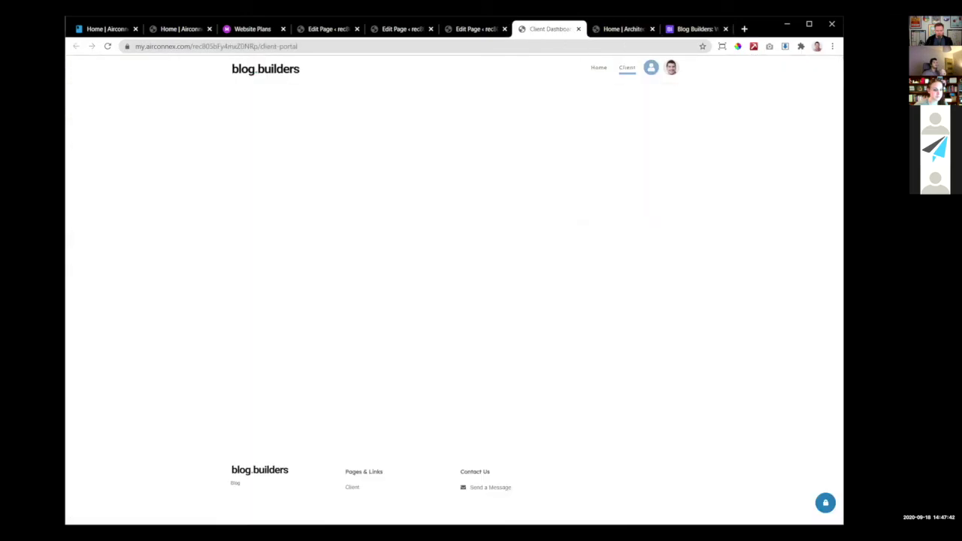
left_click(472, 29)
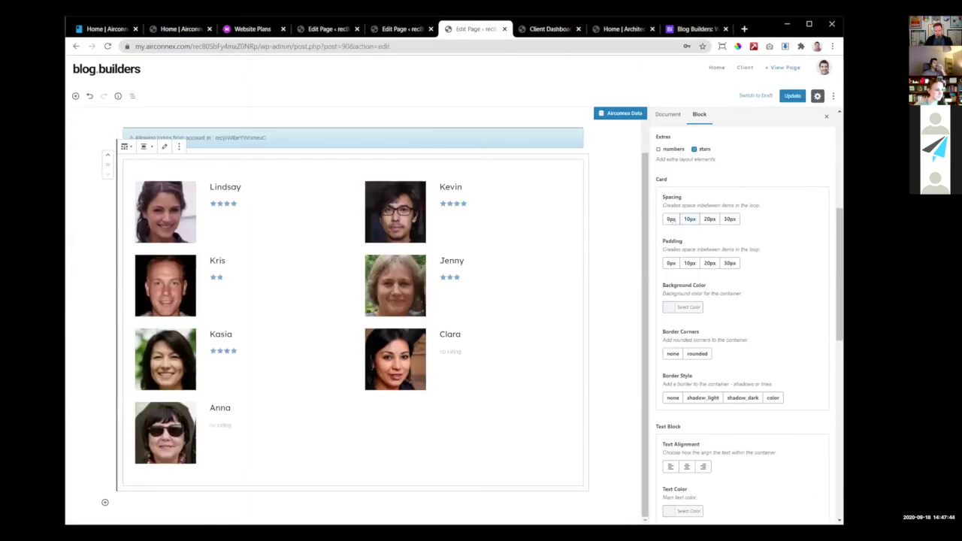
scroll(728, 176, "up", 5)
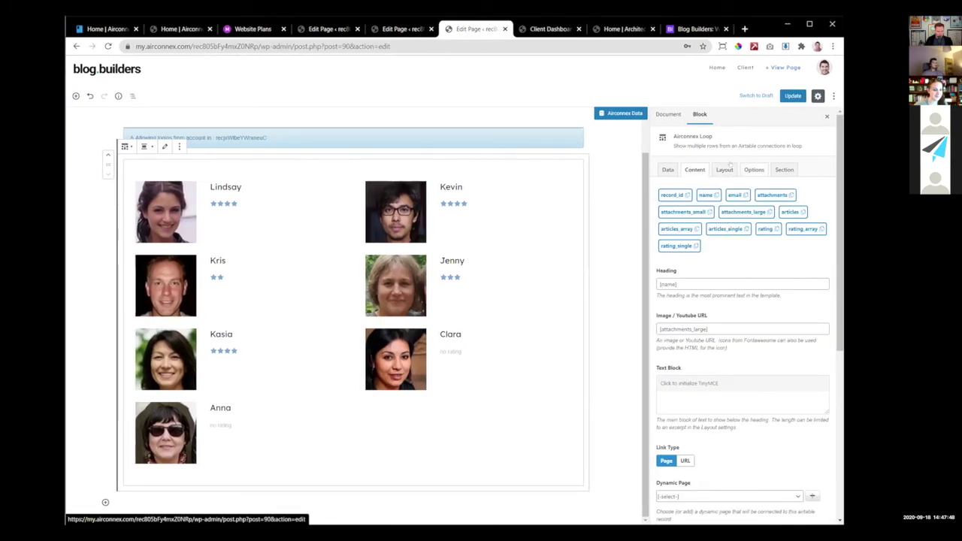
left_click(724, 169)
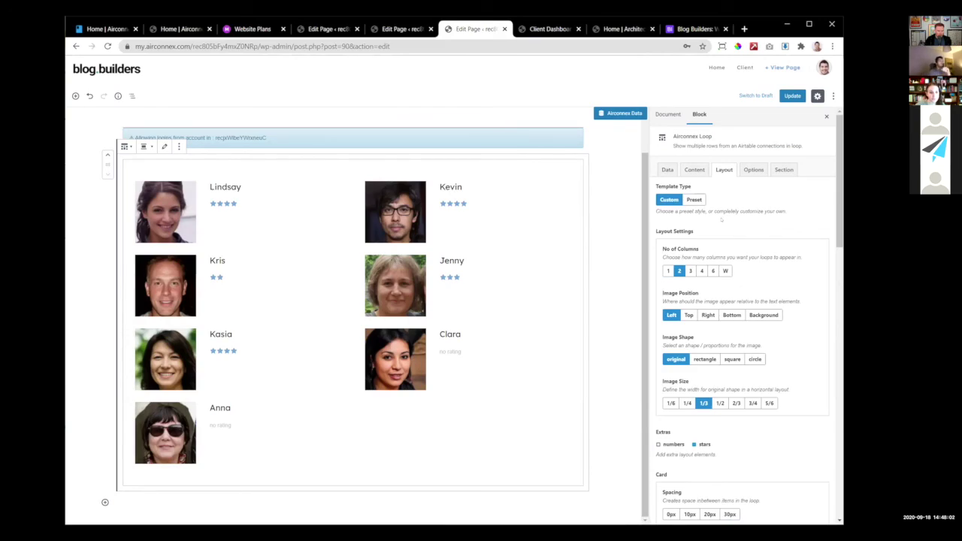
- Show the Airconnex homepage, look back at the Client Dashboard editor, and return to the homepage
left_click(118, 28)
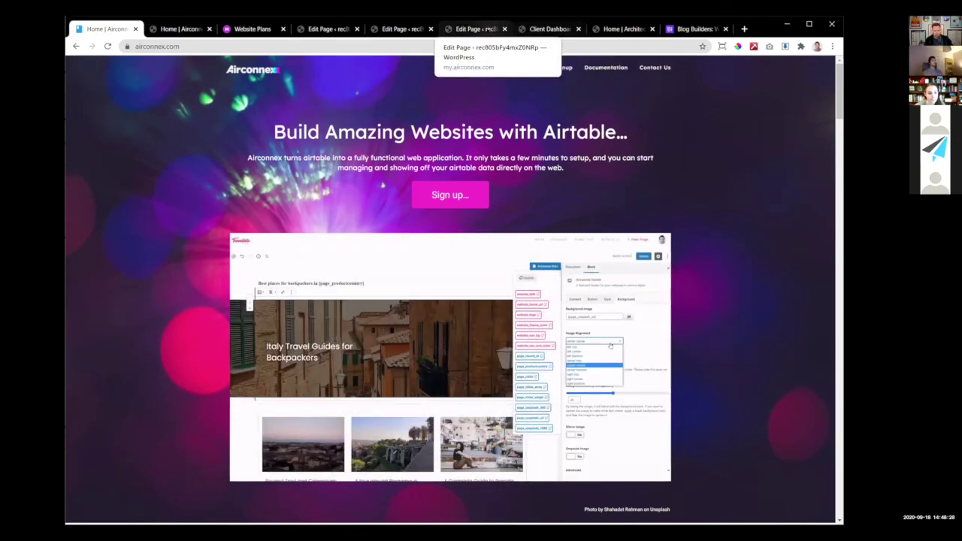
left_click(475, 28)
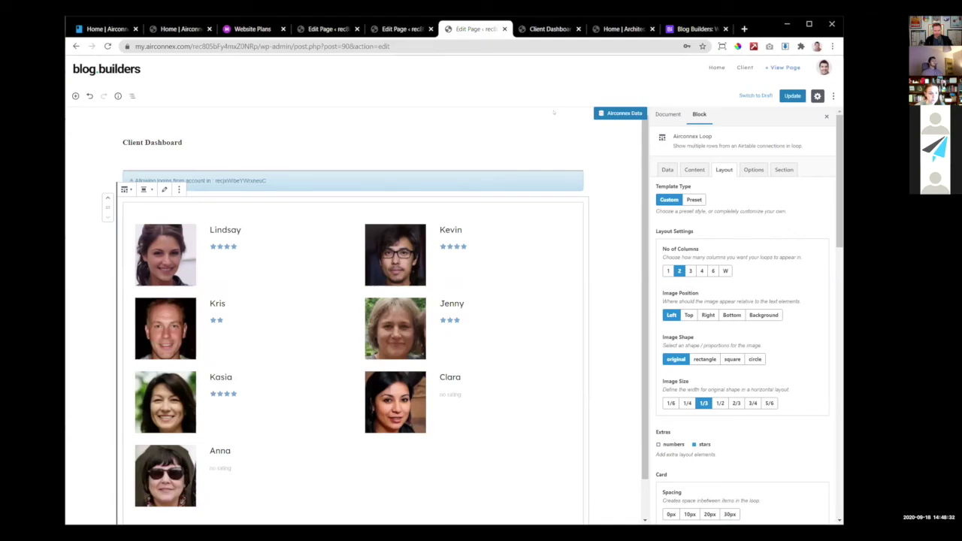
left_click(103, 29)
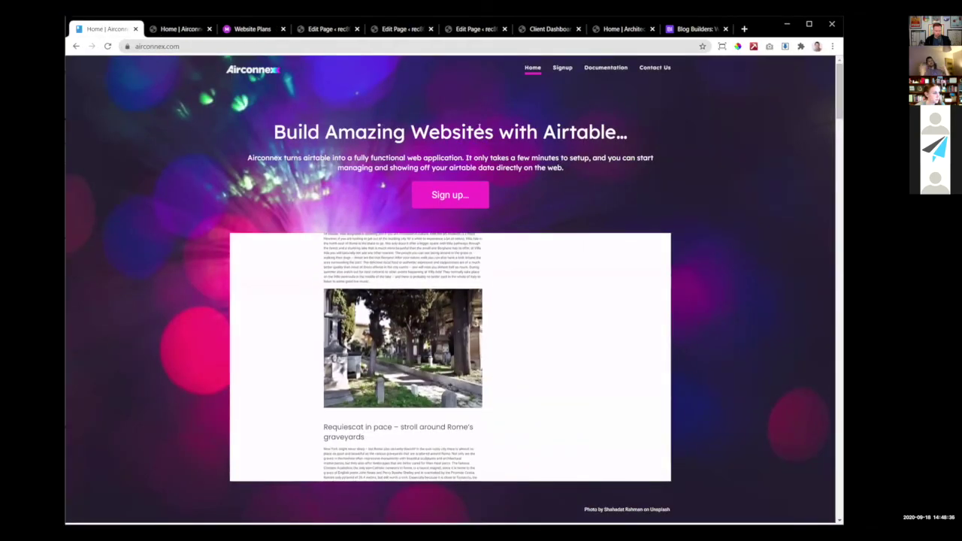
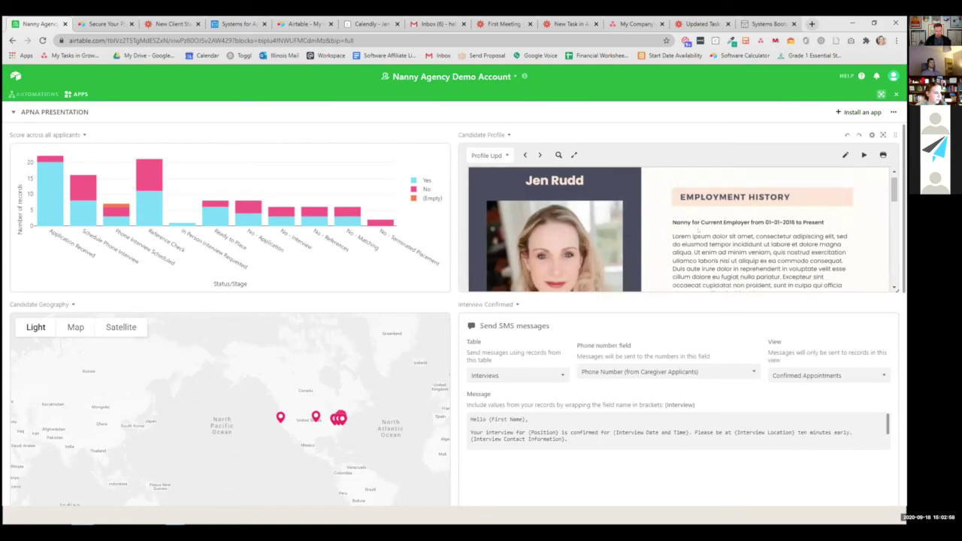
- Look over the Nanny Agency Demo Account's app dashboard with its applicant chart, candidate profile, map and SMS apps
scroll(710, 231, "up", 10)
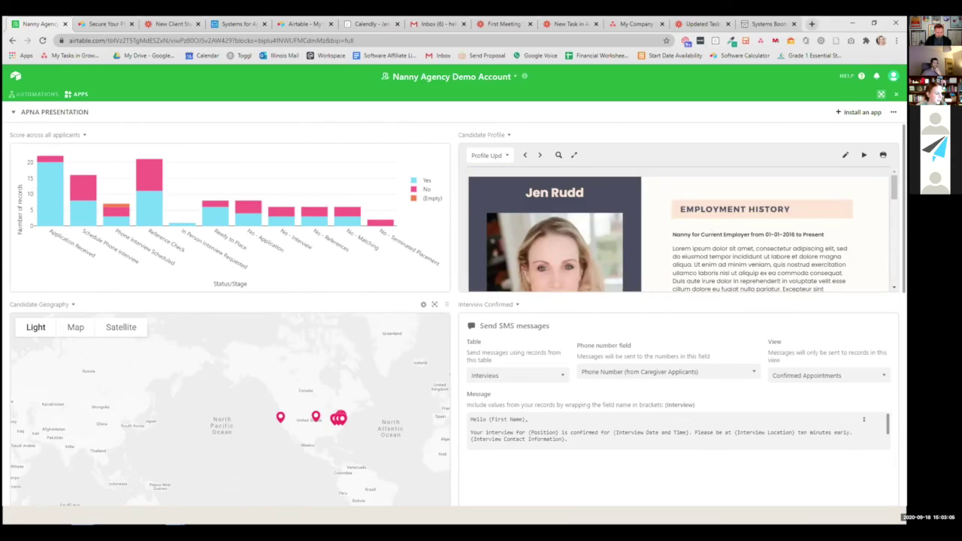
scroll(747, 342, "down", 3)
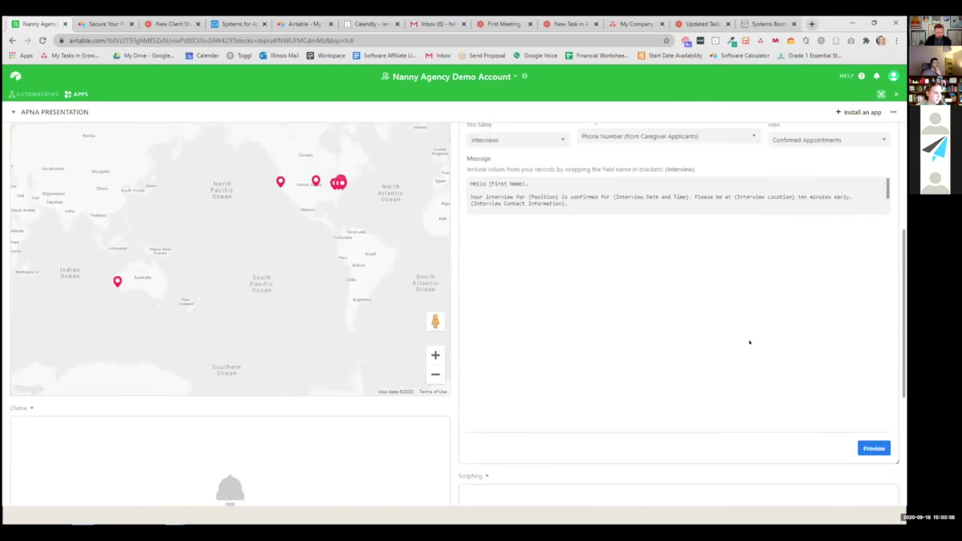
scroll(748, 342, "up", 3)
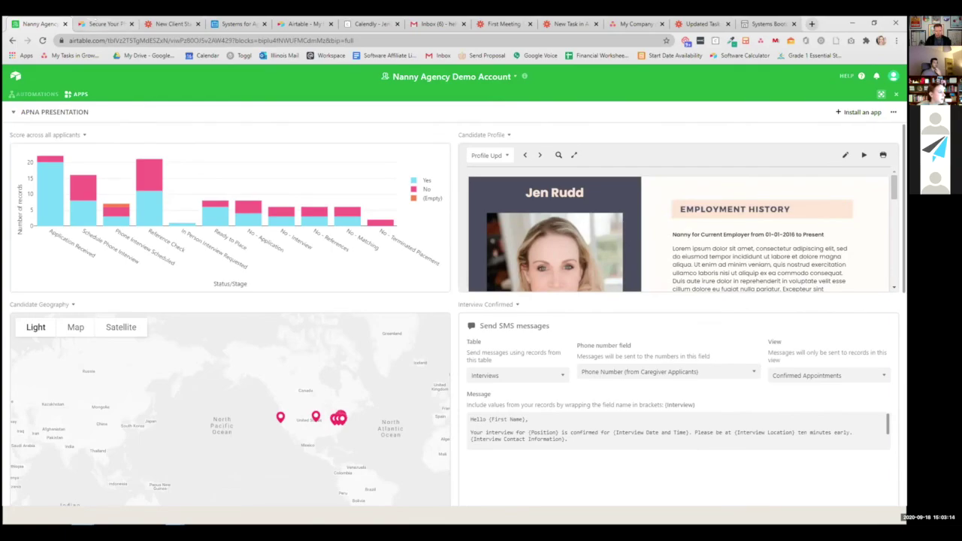
- Switch to the Secure Your Phase 1 Start Date form and look over its name, company and project start date fields
left_click(96, 21)
scroll(200, 126, "up", 5)
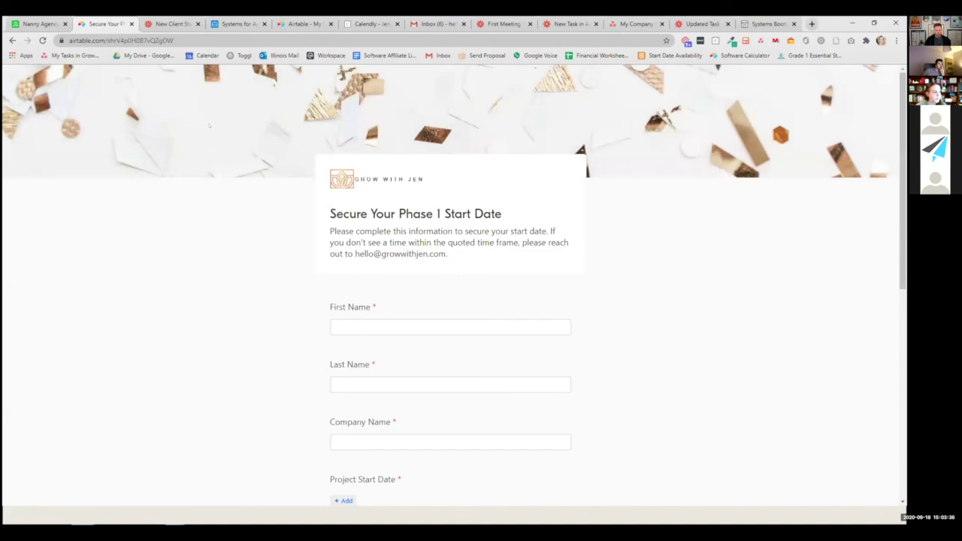
left_click(481, 321)
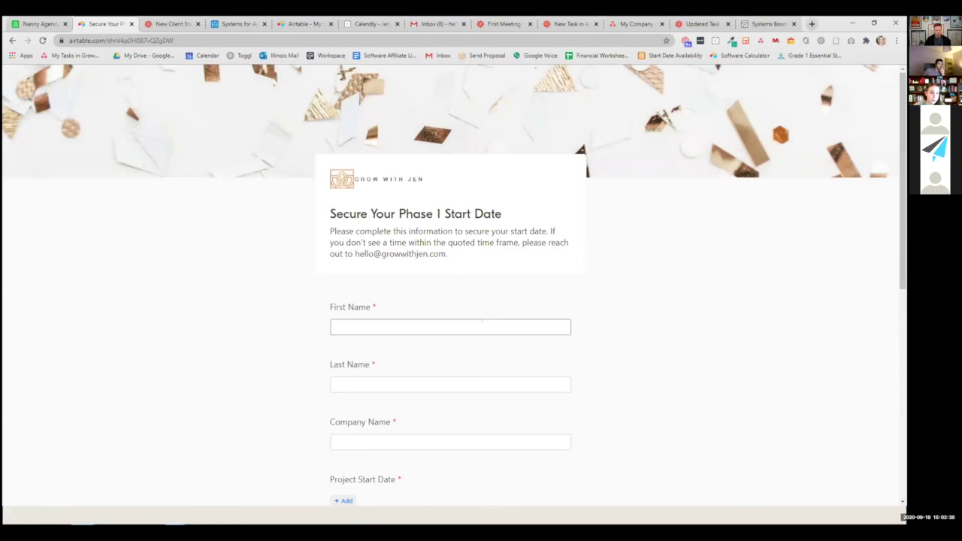
left_click(471, 366)
left_click(345, 500)
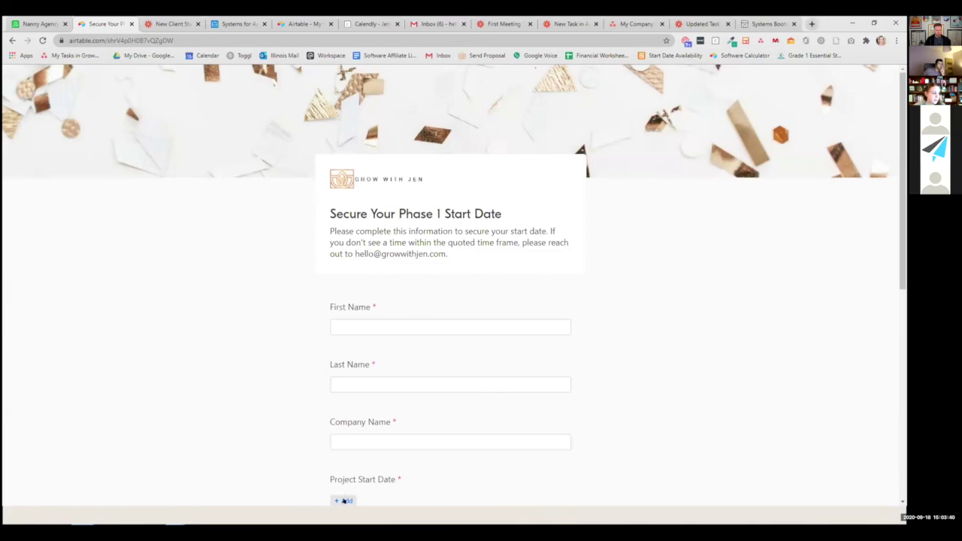
- Switch to the New Client Start Date Zap in Zapier and review its steps from the Airtable trigger to the Asana task
left_click(154, 13)
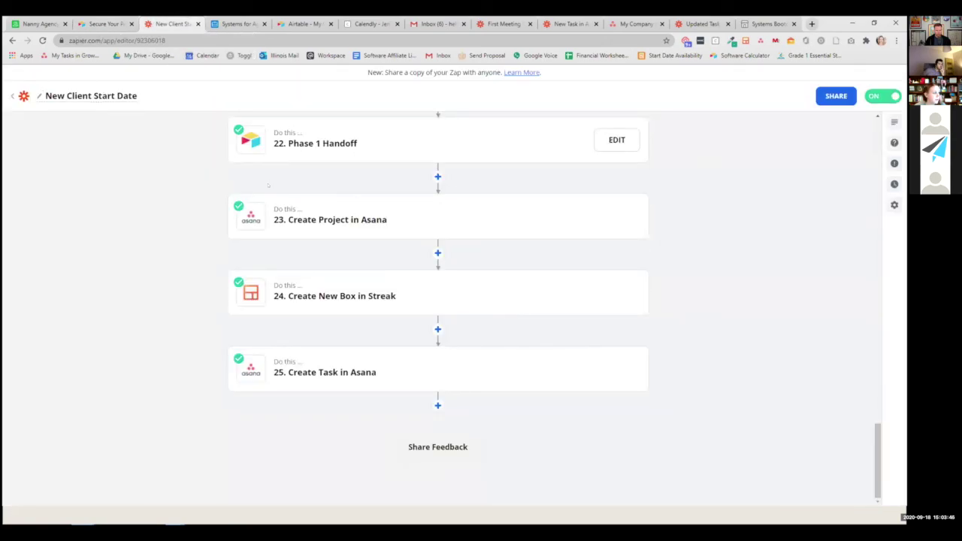
scroll(547, 198, "up", 20)
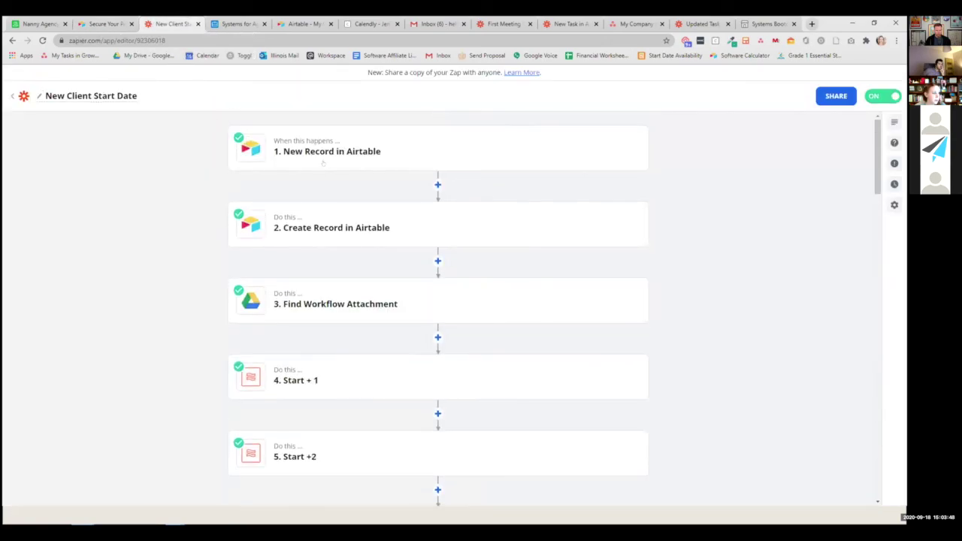
mouse_move(323, 162)
mouse_move(337, 290)
scroll(307, 375, "down", 2)
scroll(308, 304, "down", 3)
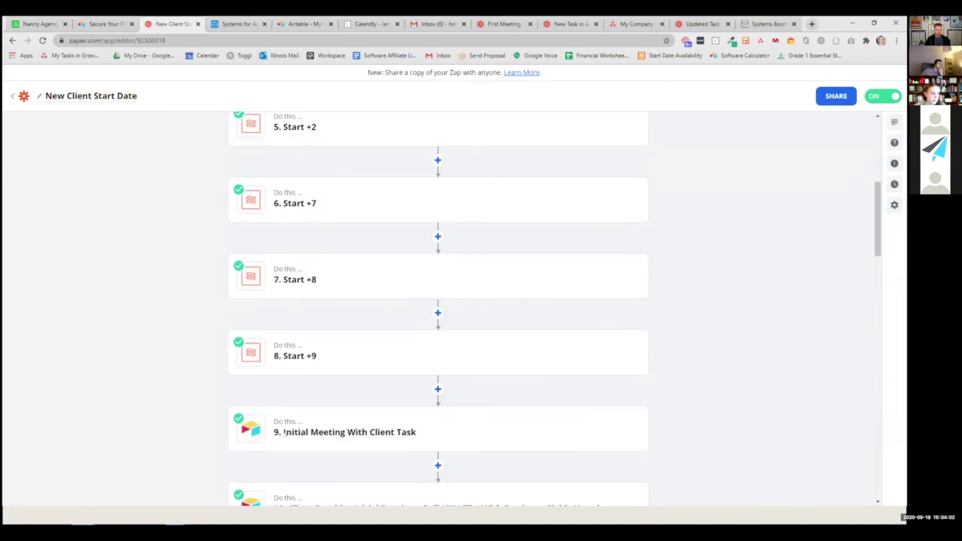
scroll(308, 413, "down", 3)
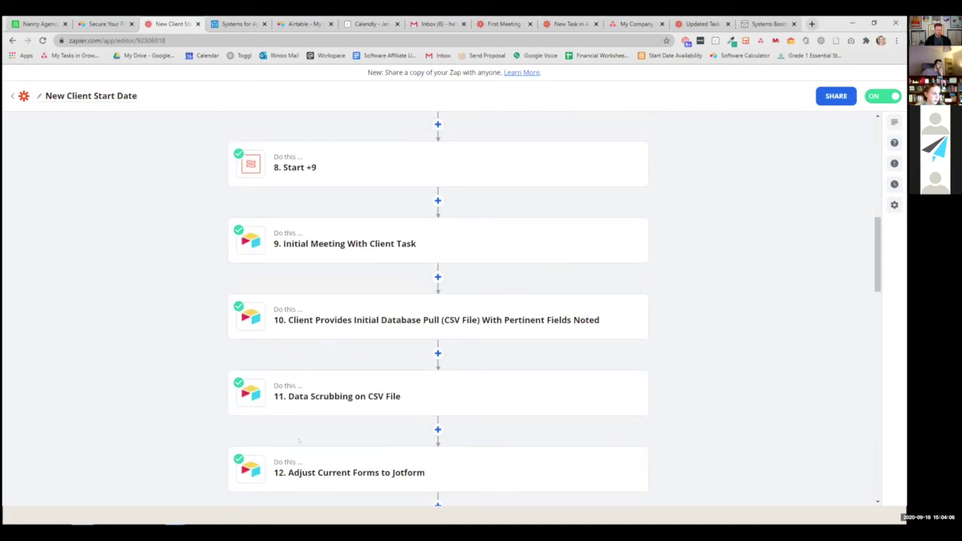
scroll(308, 451, "down", 6)
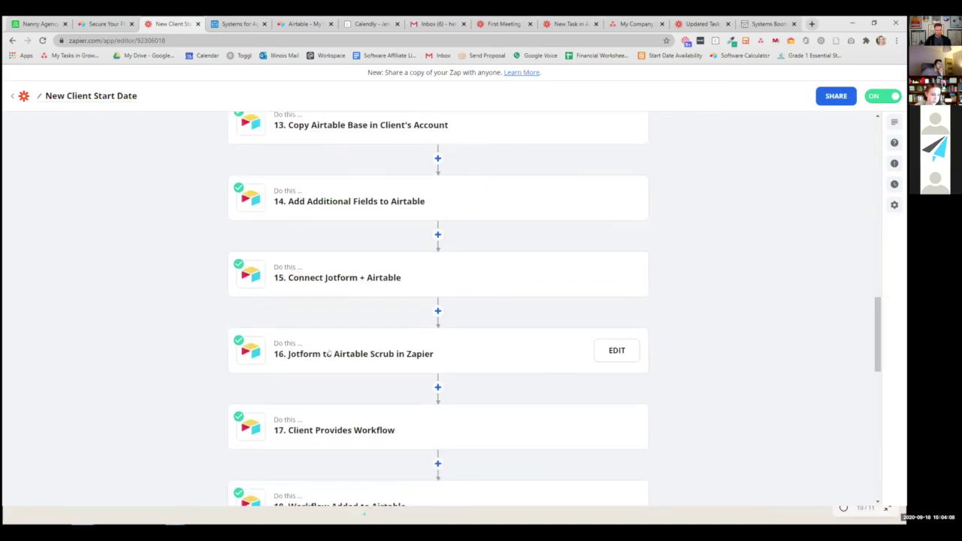
scroll(328, 352, "down", 8)
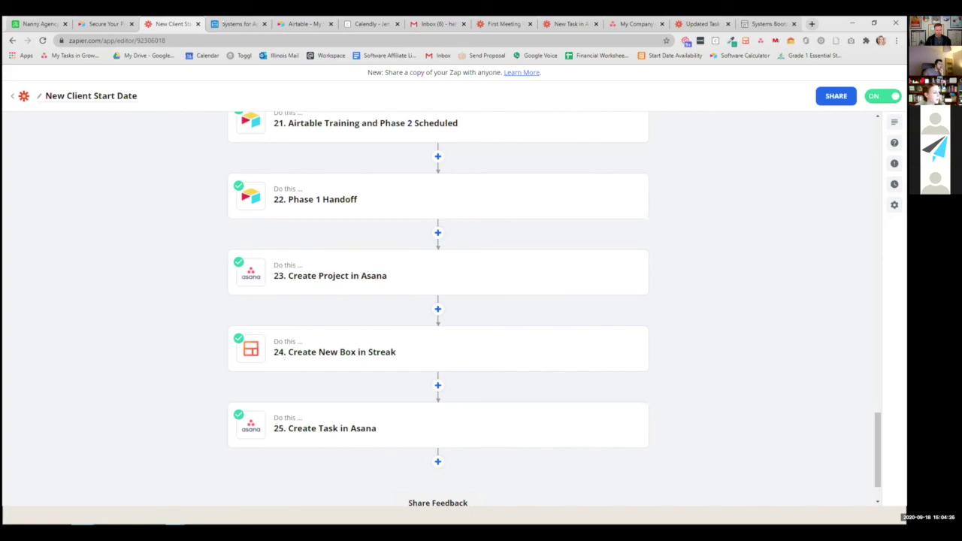
- Show the Project Tasks kanban in Systems for Agencies Client Tracker, its shared My Company Project Tracker view, and the Calendly meeting page
left_click(239, 24)
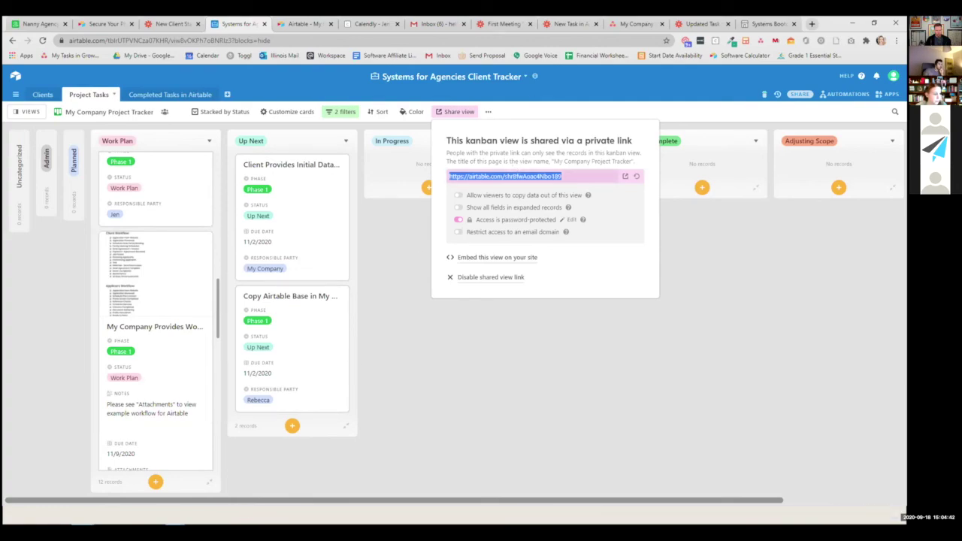
key("ctrl+Tab")
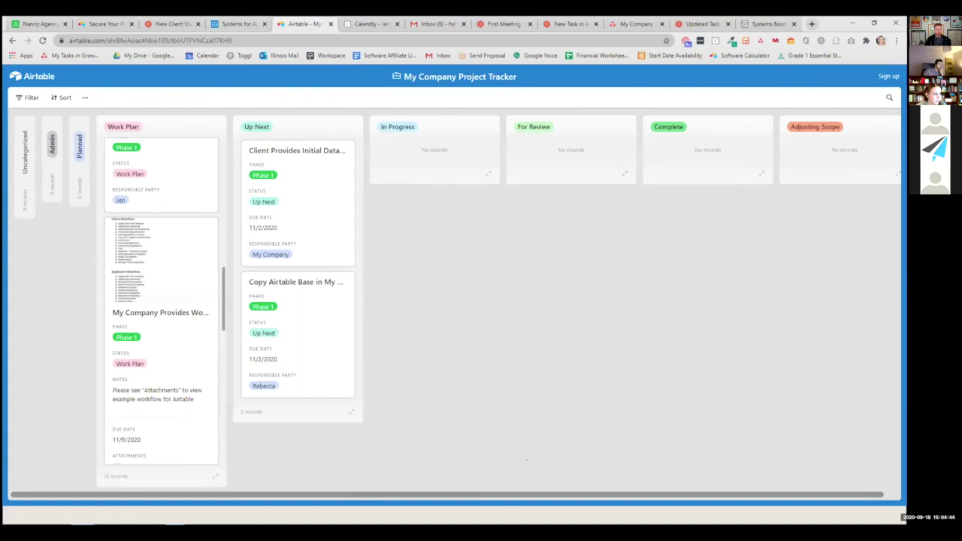
key("ctrl+Tab")
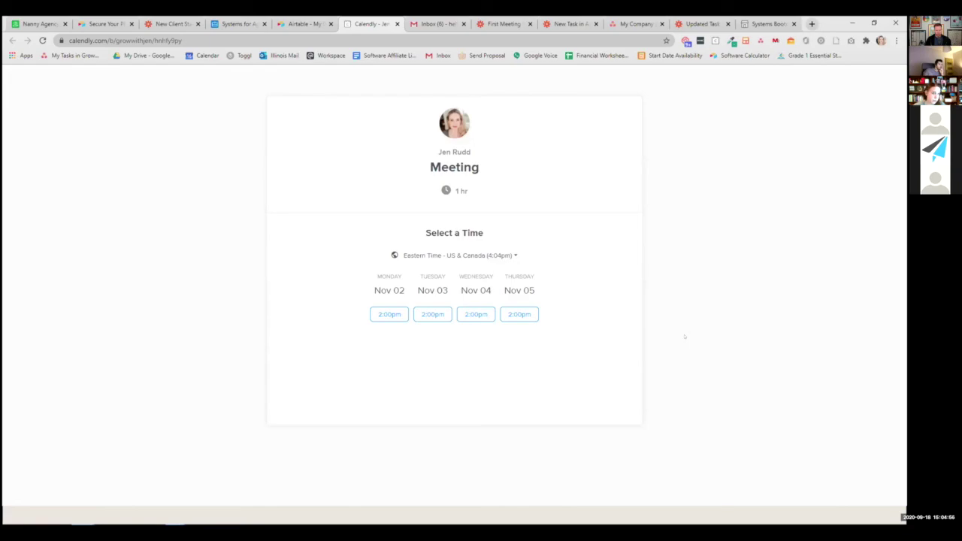
- Switch to Gmail, select the My Company box in the Systems For Agencies Pipeline and draft its email from the SFA Getting Started template
left_click(429, 25)
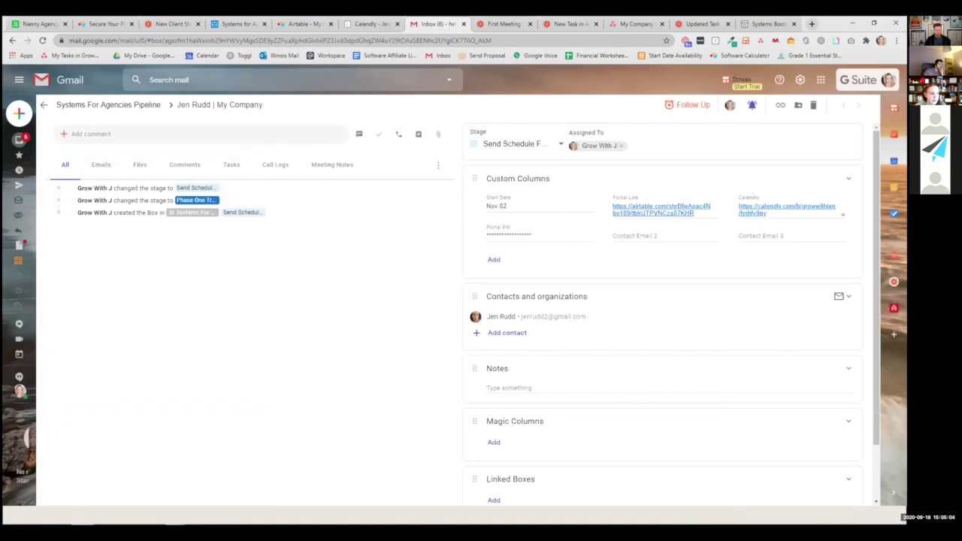
left_click(43, 105)
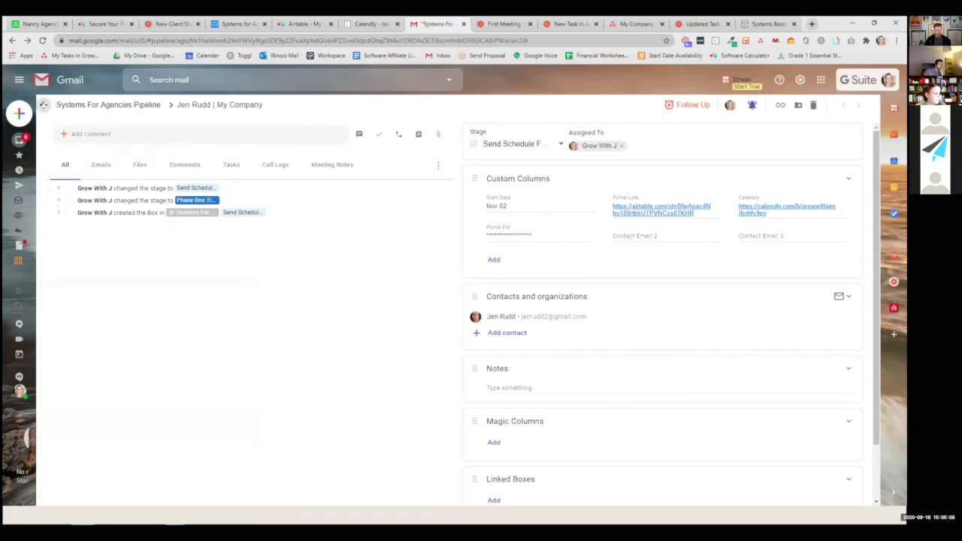
left_click(63, 189)
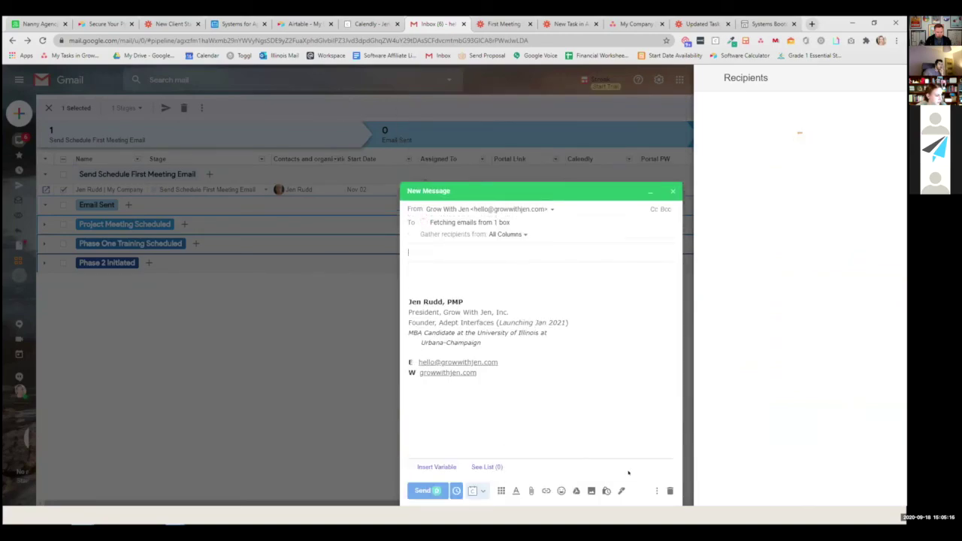
left_click(654, 491)
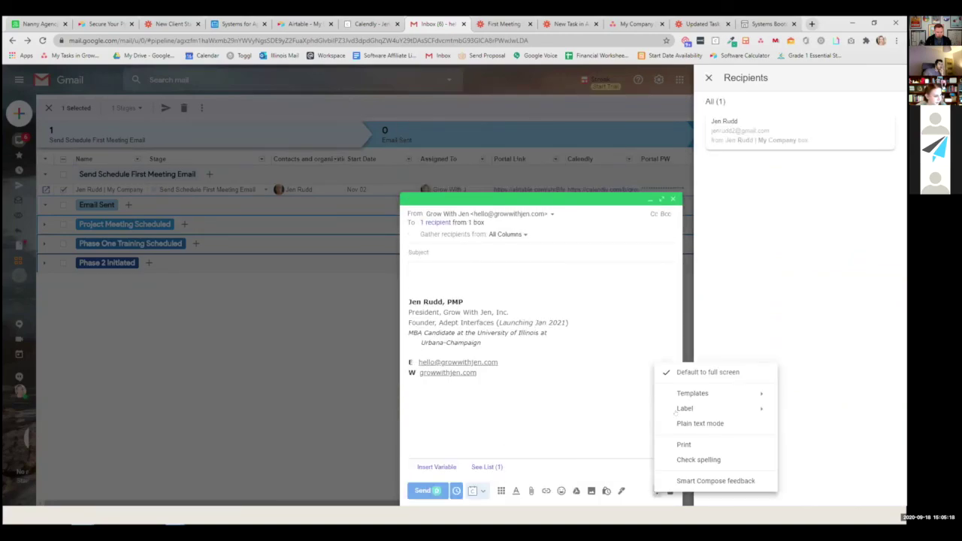
mouse_move(695, 393)
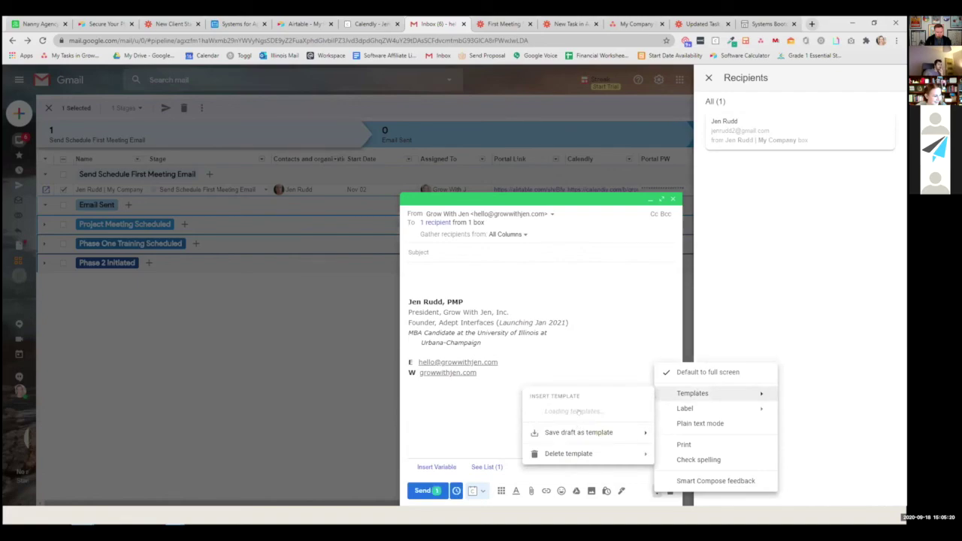
left_click(572, 410)
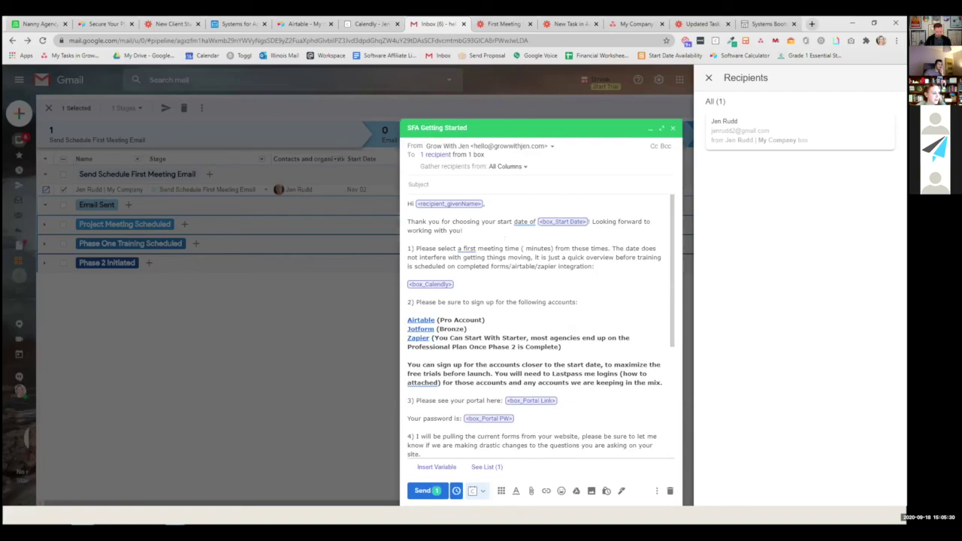
- Review the drafted onboarding email's text and its merge fields for start date, Calendly link, portal link and portal password
scroll(537, 323, "down", 5)
scroll(537, 323, "up", 5)
scroll(537, 323, "down", 3)
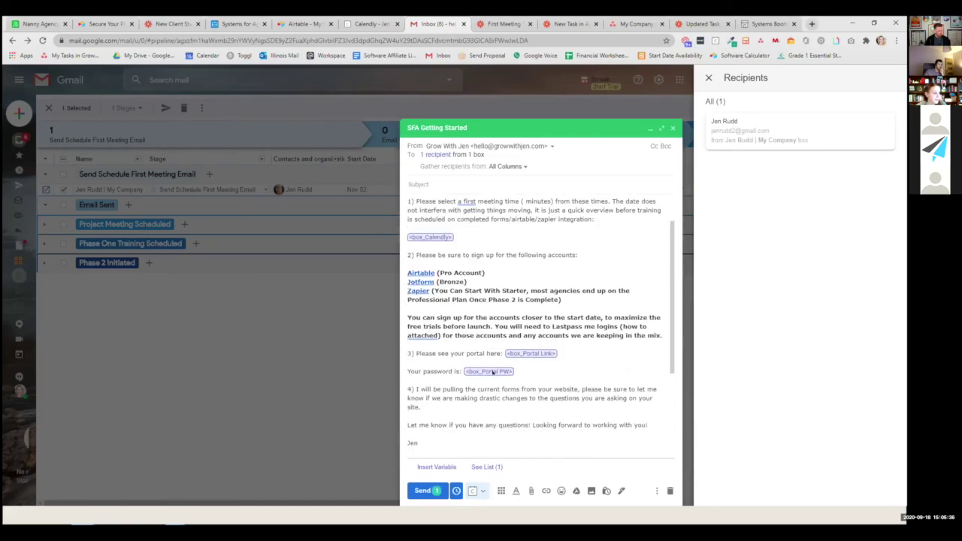
scroll(505, 343, "down", 3)
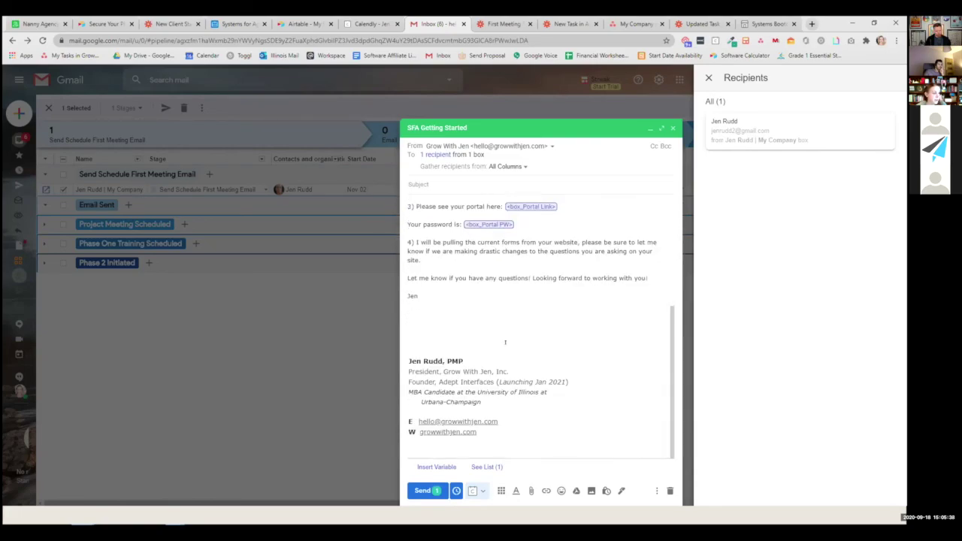
scroll(505, 343, "up", 3)
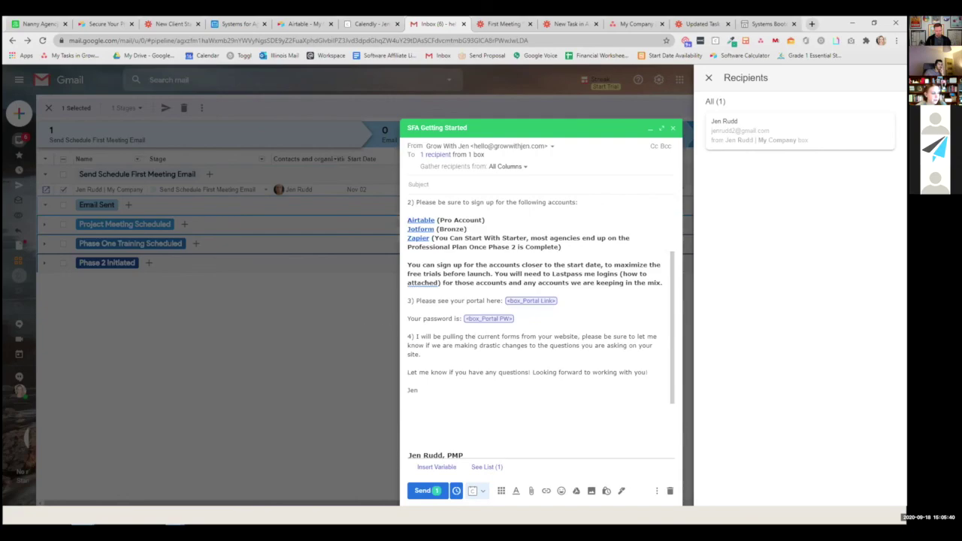
scroll(537, 323, "up", 3)
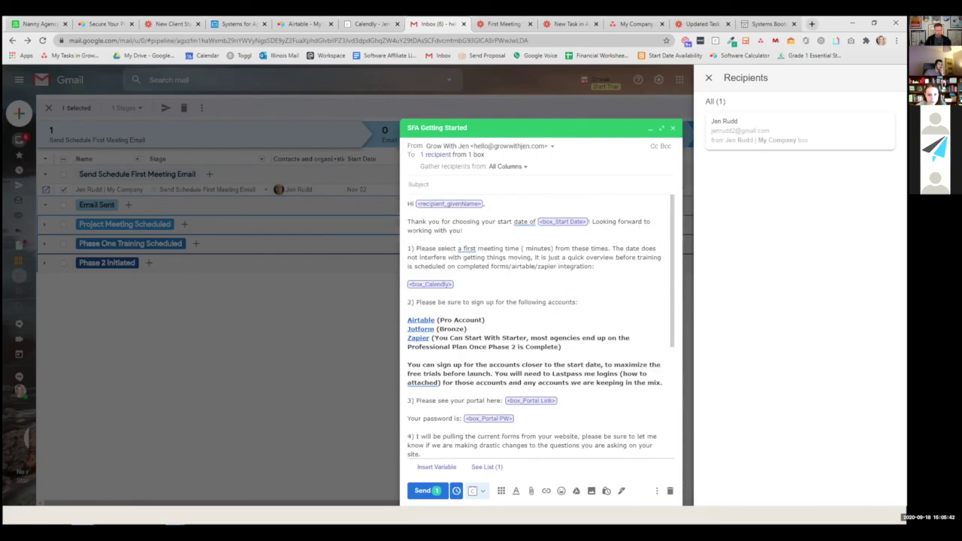
- Switch to the First Meeting Scheduled SFA Zap and review its steps from the Calendly trigger to the Airtable record updates
key("ctrl+Tab")
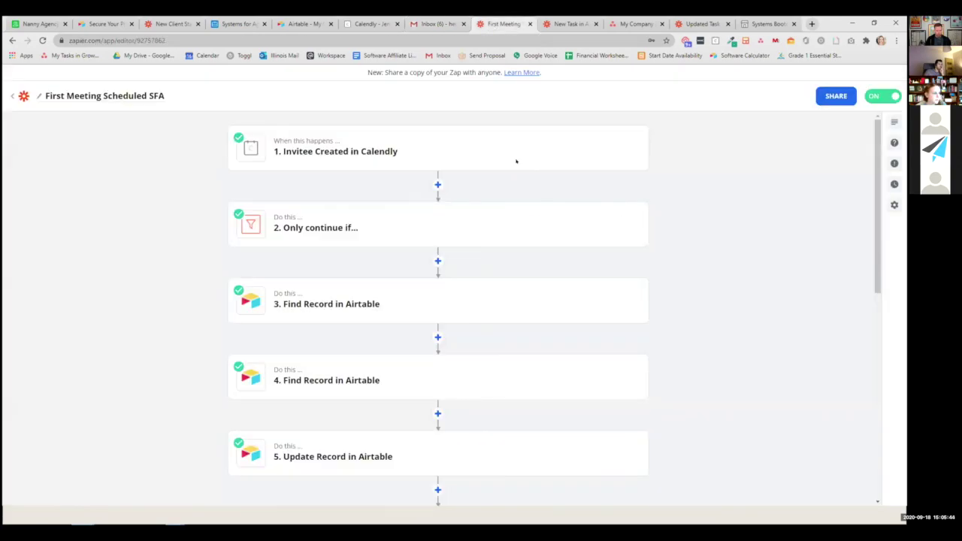
scroll(472, 373, "down", 3)
scroll(473, 373, "down", 4)
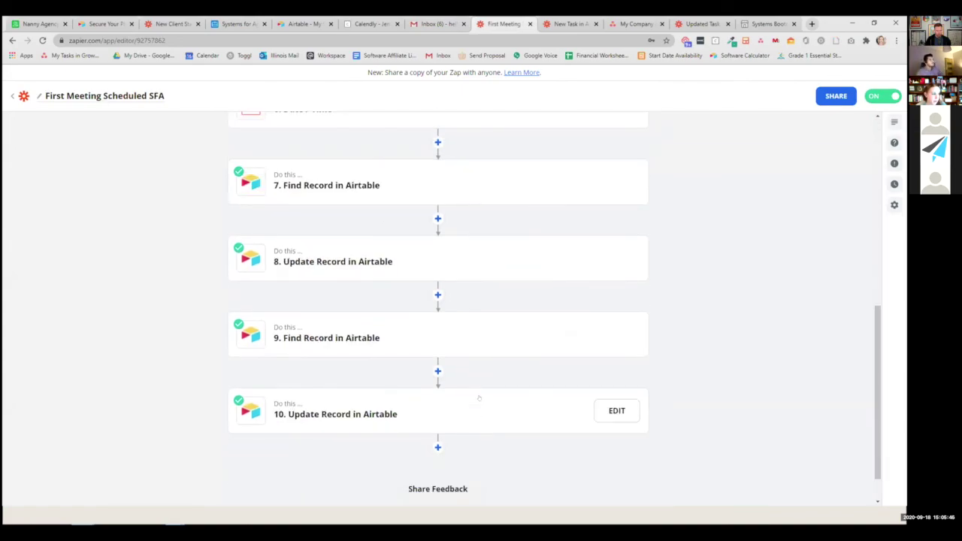
scroll(419, 307, "up", 3)
scroll(419, 306, "up", 2)
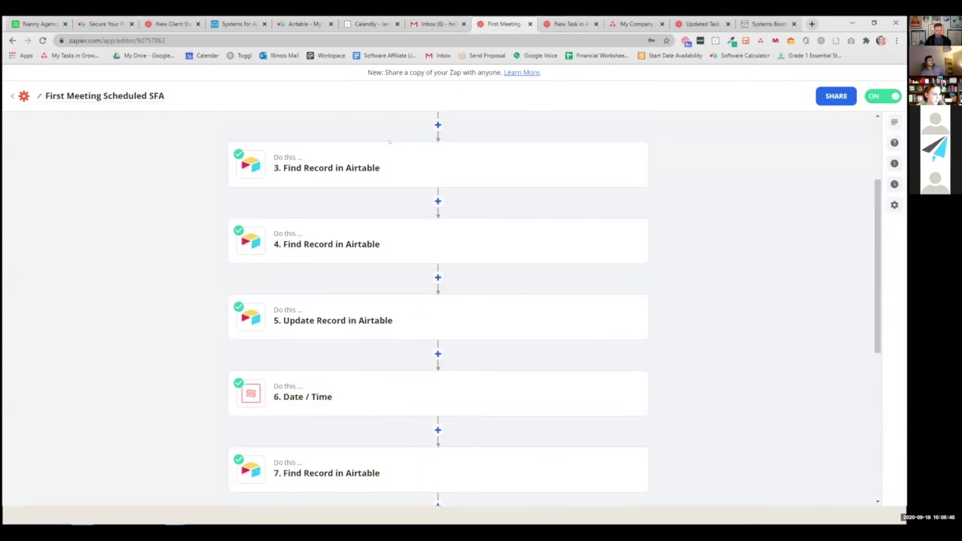
- Show the New Task in Airtable - New Task in Asana Zap and the My Company | Systems for Agencies project in Asana
key("ctrl+Tab")
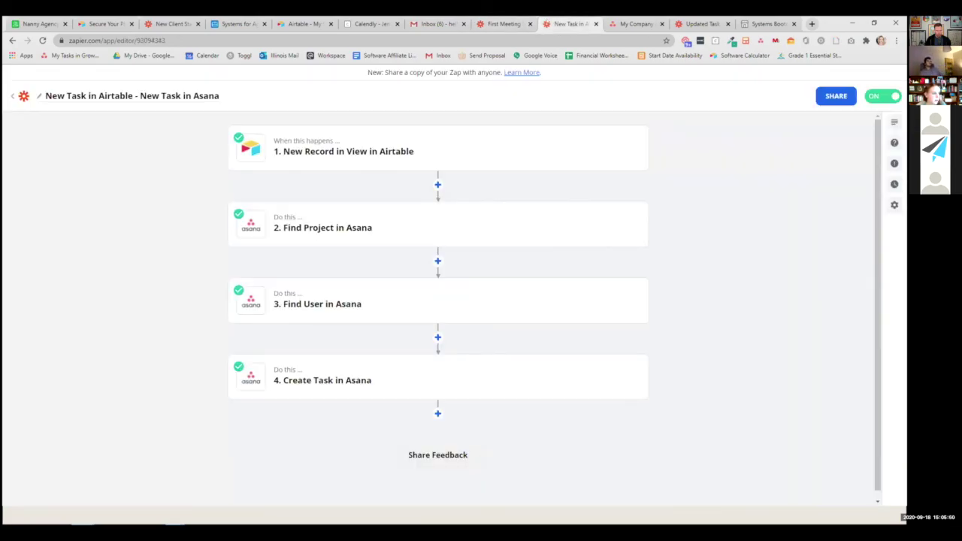
left_click(631, 23)
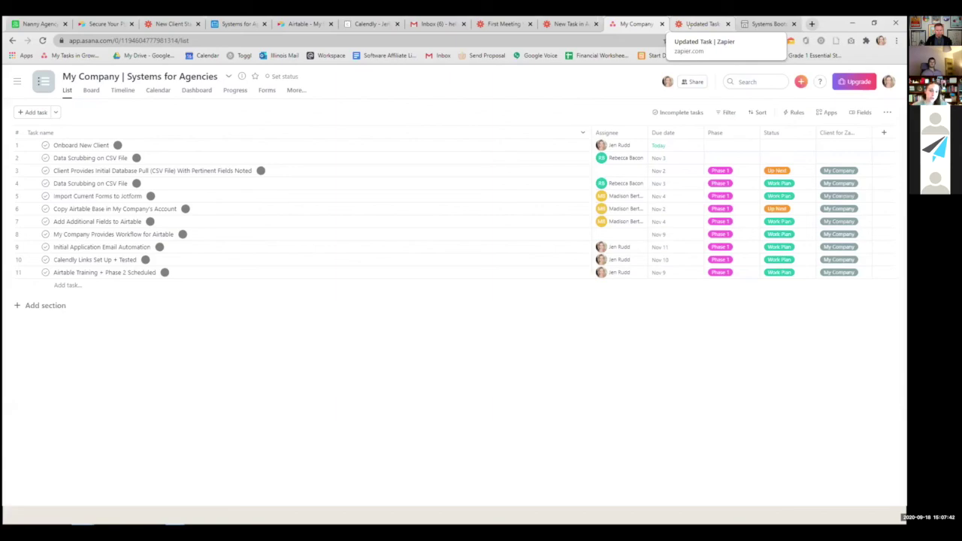
- Show the Systems Bootcamp store page and return to the presentation, advancing it to the contact slide
left_click(778, 22)
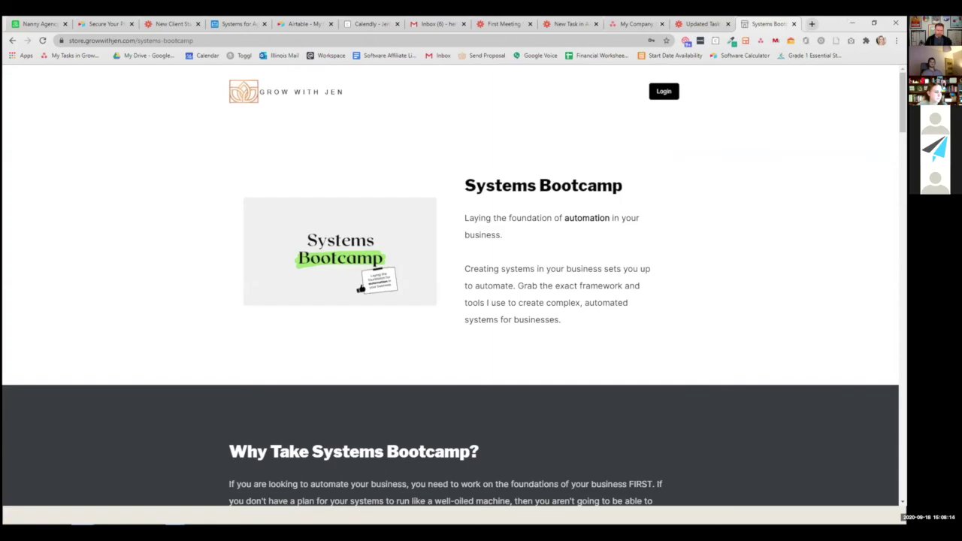
key("alt+Tab")
left_click(882, 269)
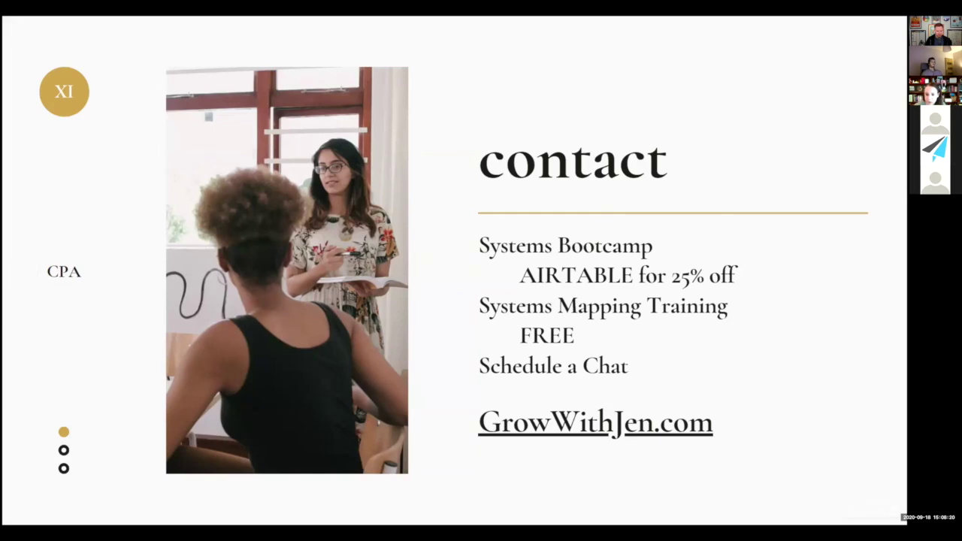
left_click(893, 268)
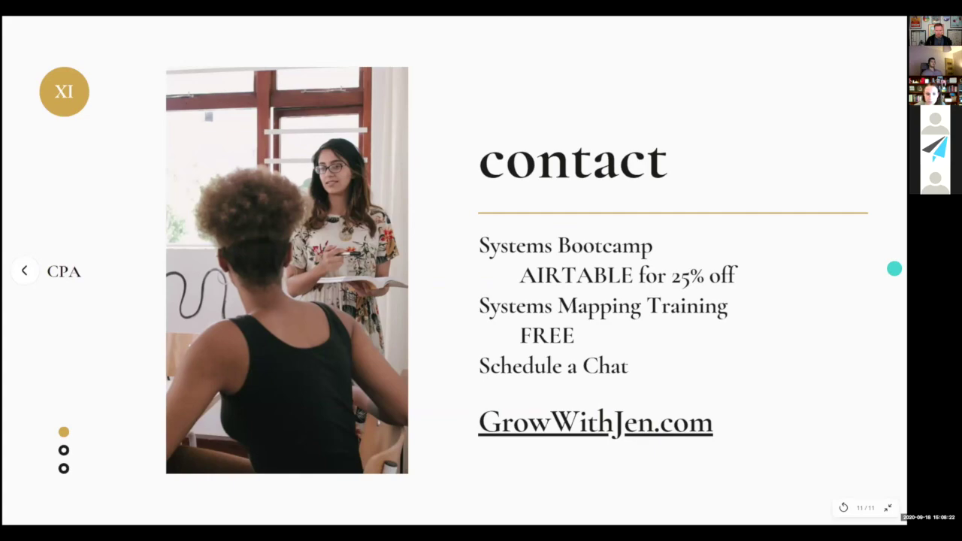
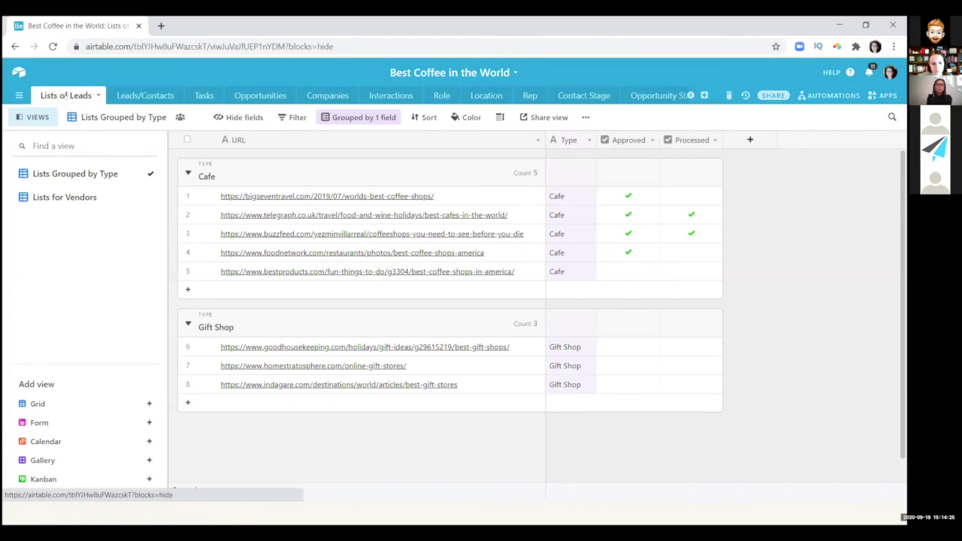
- Open the Leads/Contacts table and review the Vendor Team view's contact, company, location, store image and created date fields
left_click(133, 98)
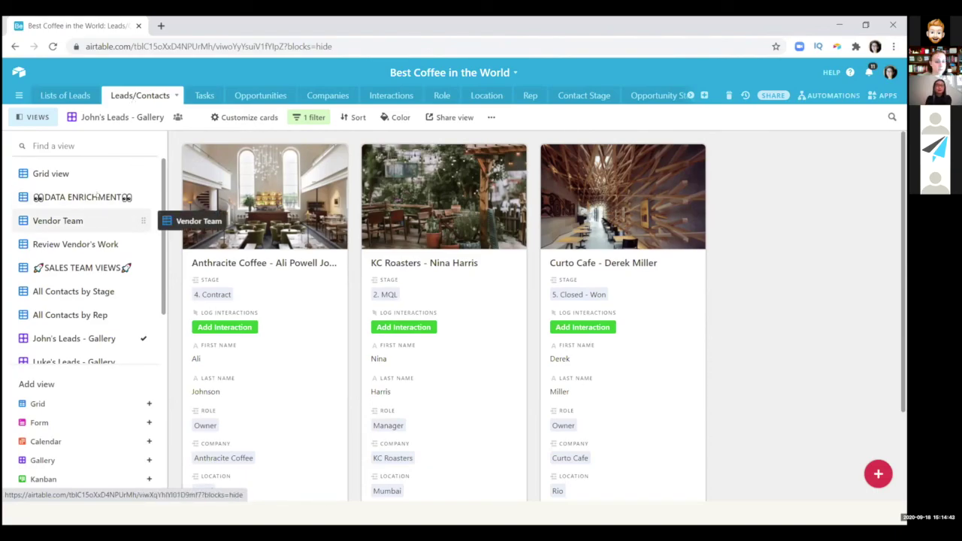
left_click(97, 194)
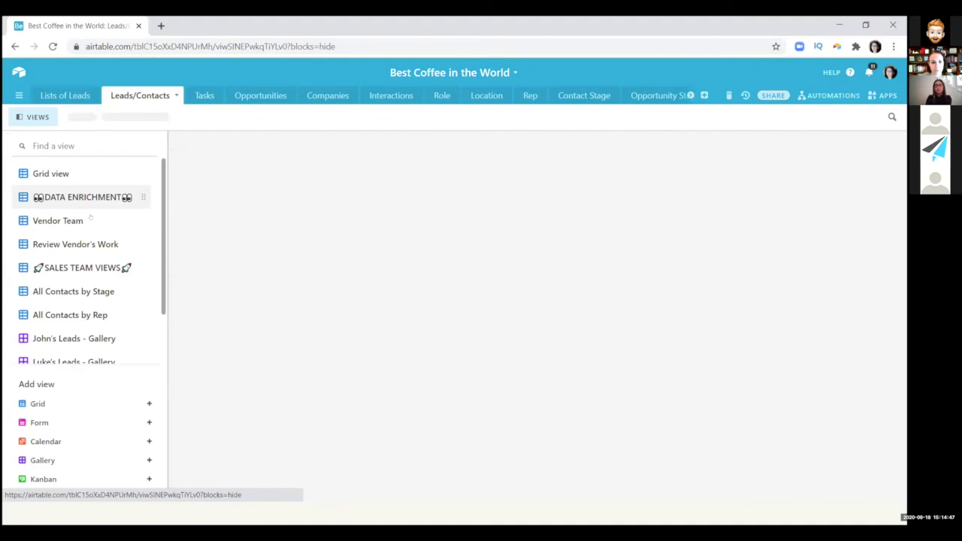
left_click(89, 218)
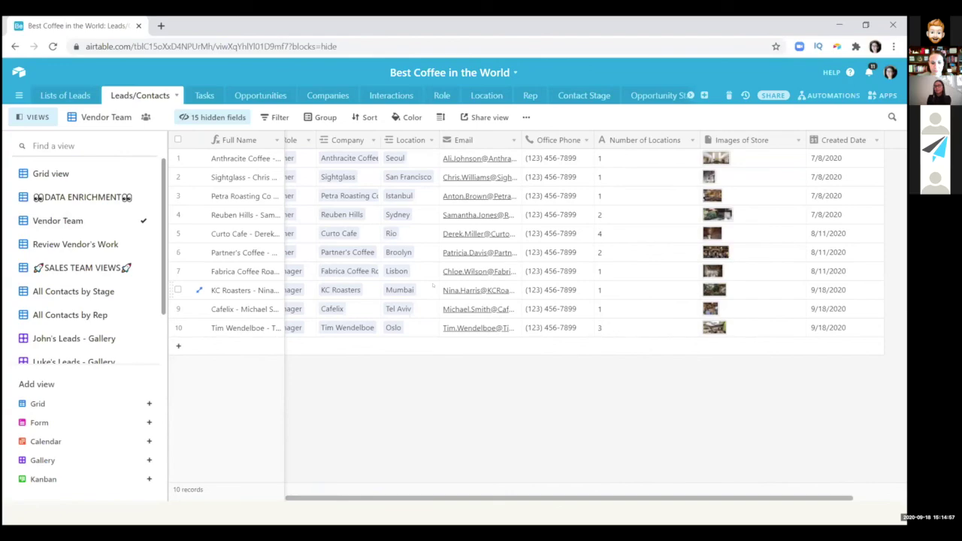
scroll(434, 285, "left", 2)
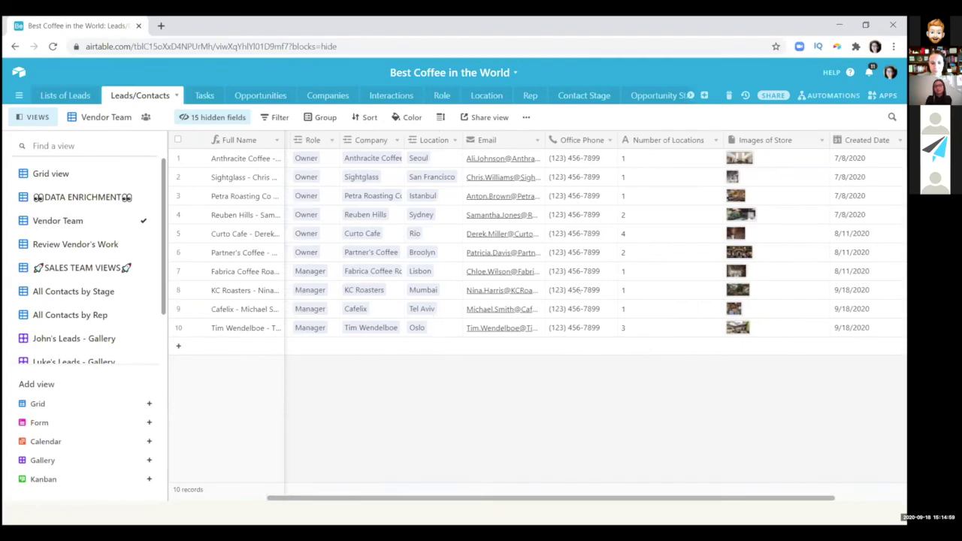
scroll(579, 290, "left", 1)
scroll(594, 240, "left", 5)
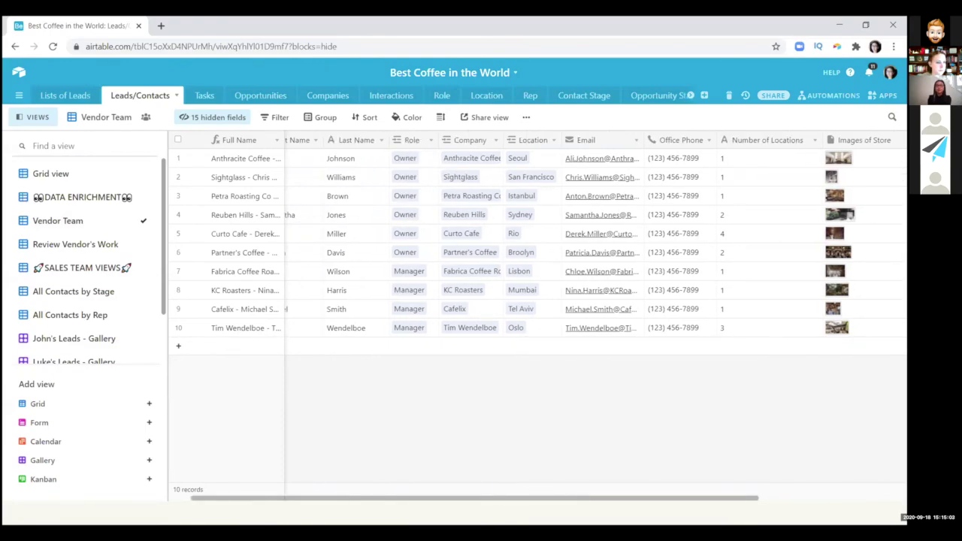
scroll(489, 290, "right", 6)
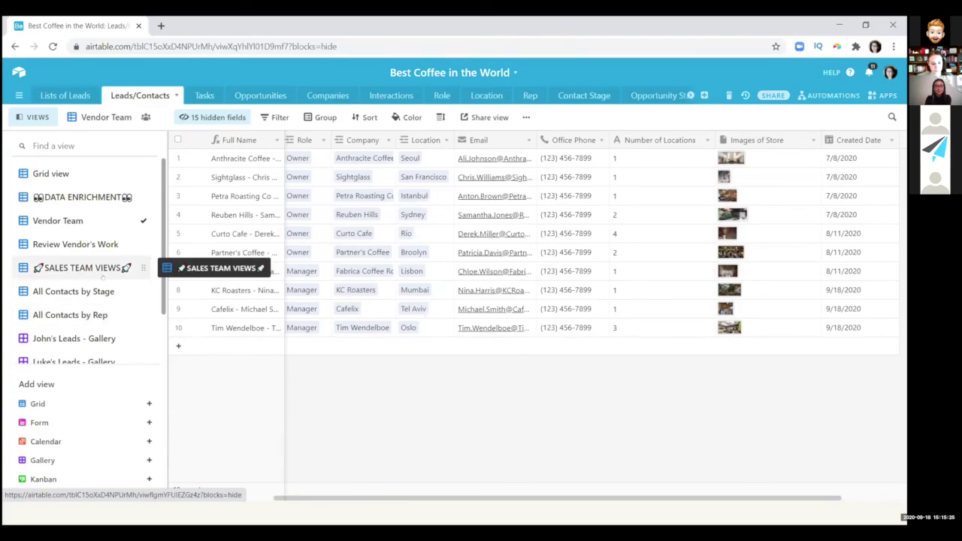
- Switch to the SALES TEAM VIEWS view and review its rep, stage and interaction fields across to the most recent interaction
left_click(103, 275)
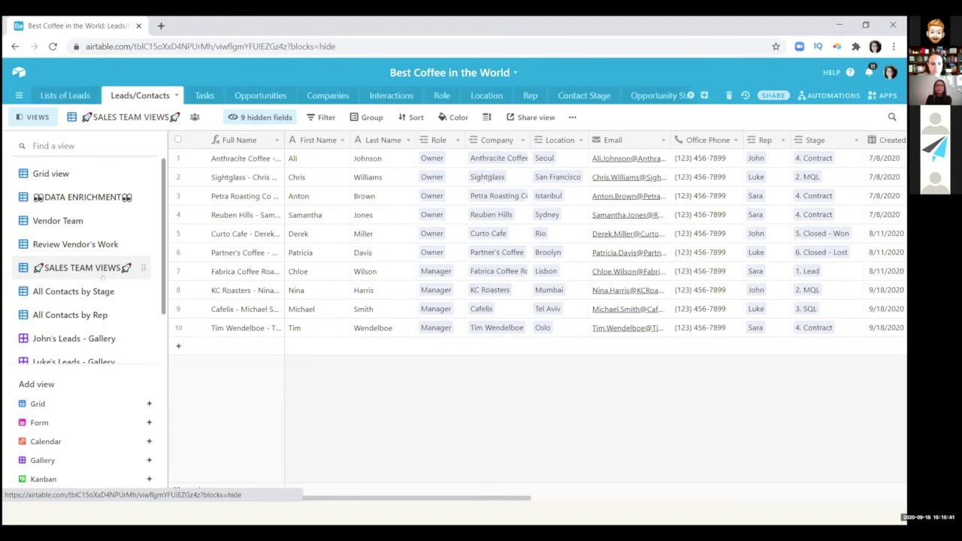
left_click(702, 252)
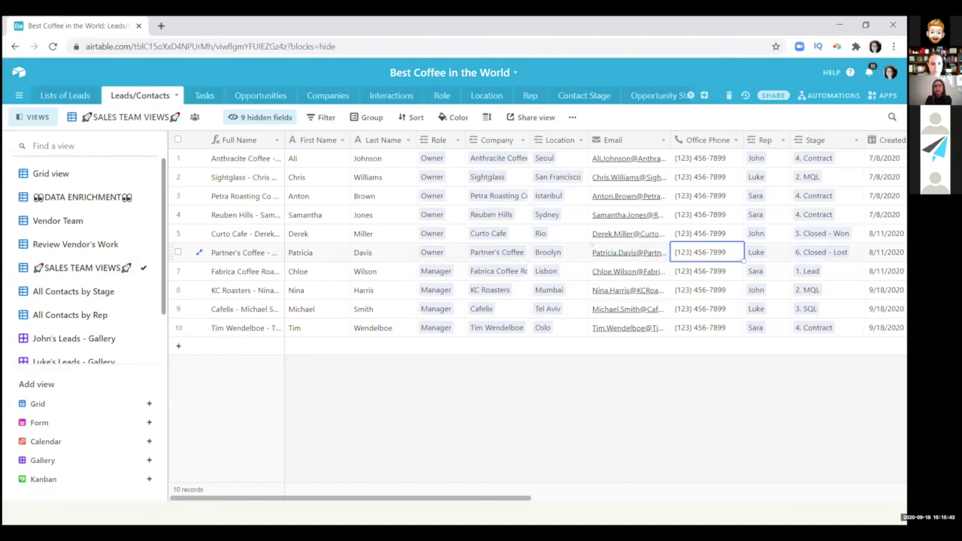
key("Right")
key("Right")
key("Right")
key("Right")
key("Right")
key("Right")
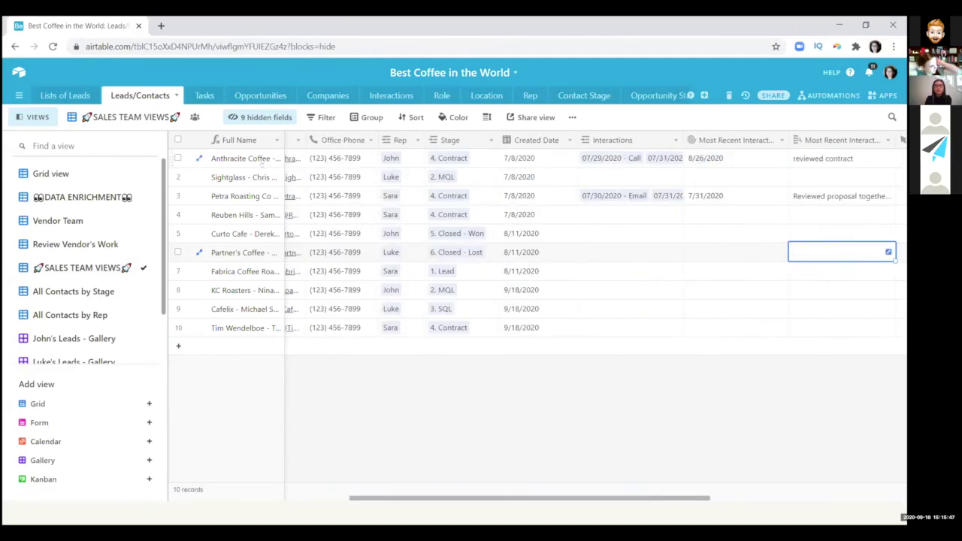
- Show the first sales rep's leads gallery and review the contact cards from stage and Add Interaction to logged interactions
left_click(74, 338)
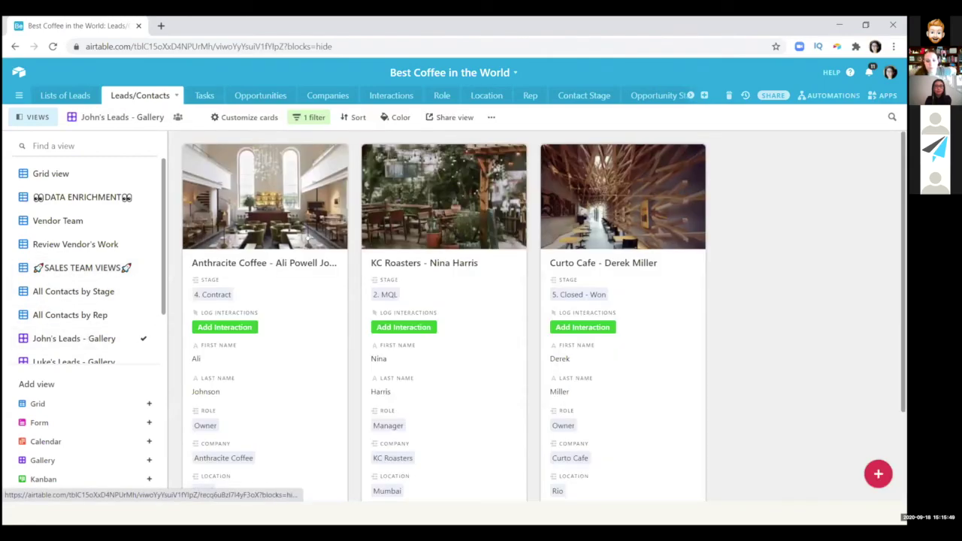
scroll(421, 245, "down", 2)
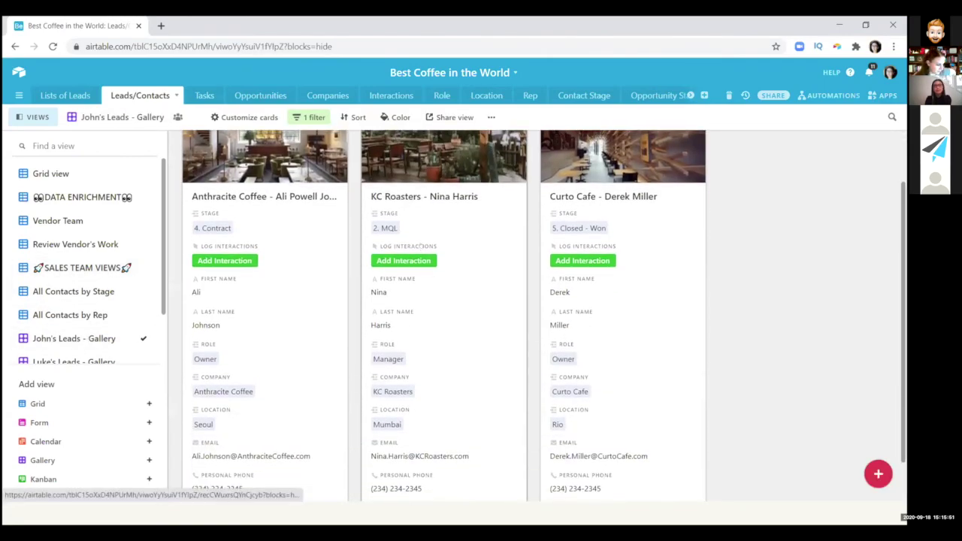
scroll(421, 246, "up", 2)
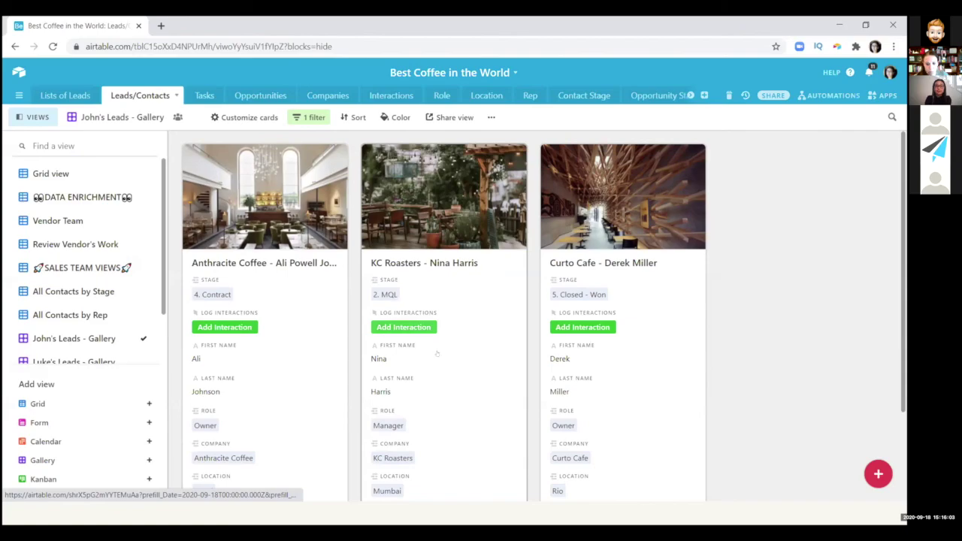
scroll(441, 353, "down", 1)
scroll(441, 352, "down", 2)
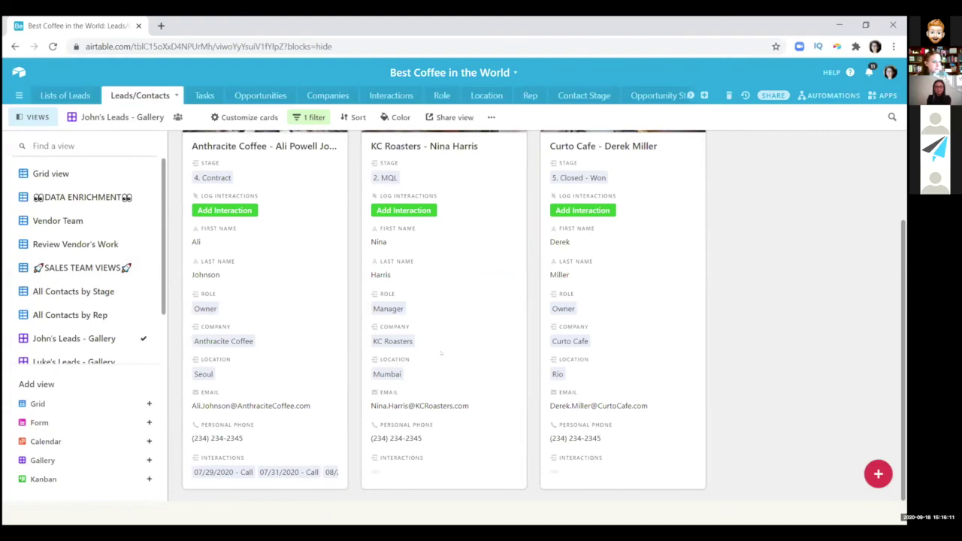
scroll(441, 352, "up", 3)
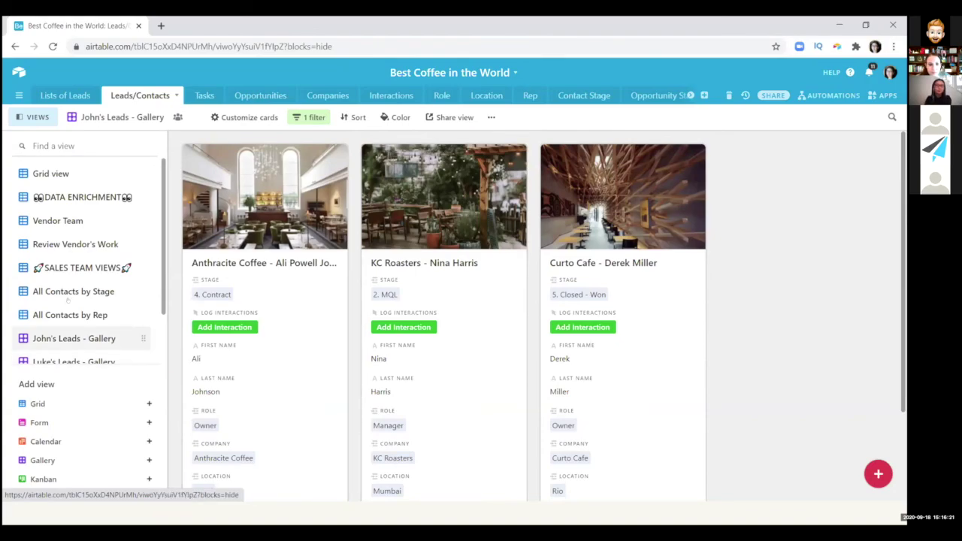
scroll(67, 299, "down", 1)
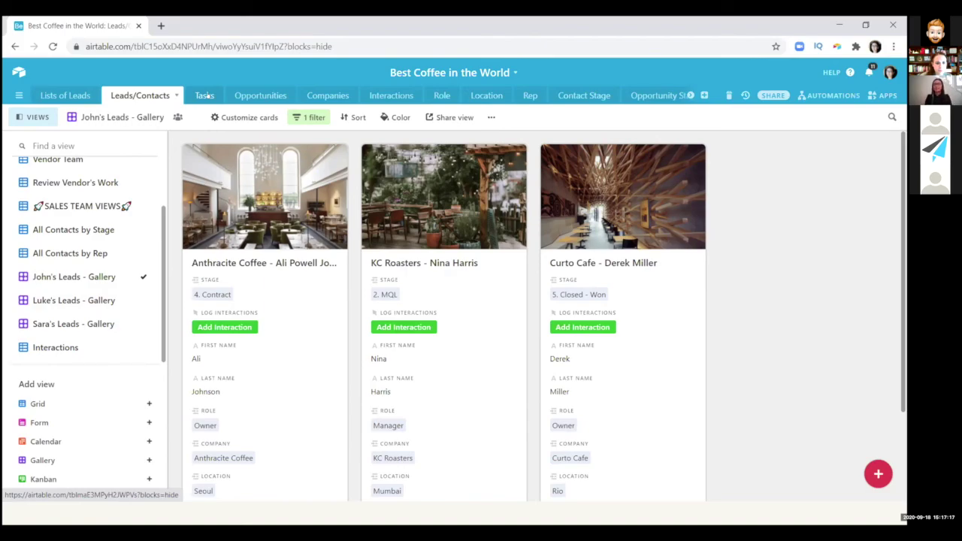
- In the Tasks table, set the Next Due Date of the overdue Anthracite Coffee outreach call to 10/1/2020
left_click(205, 96)
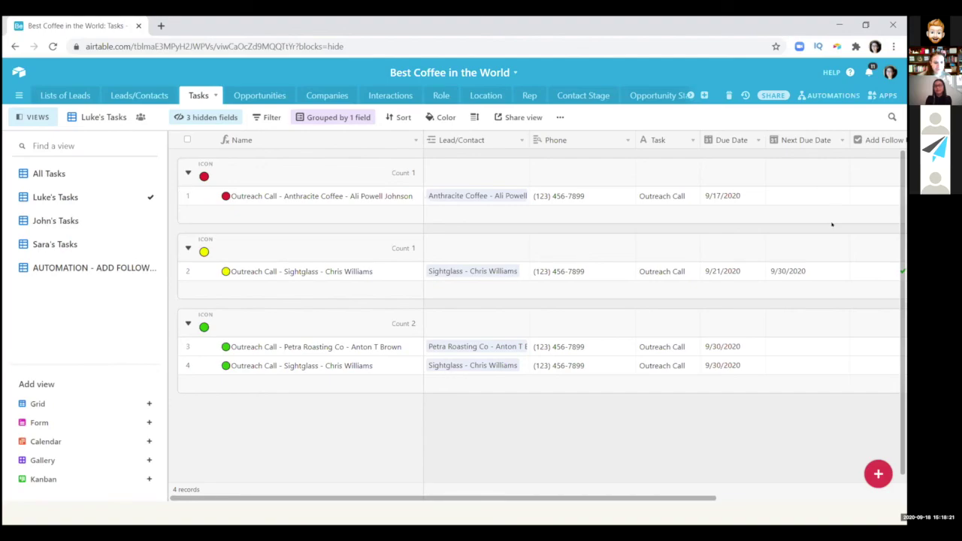
scroll(831, 224, "right", 3)
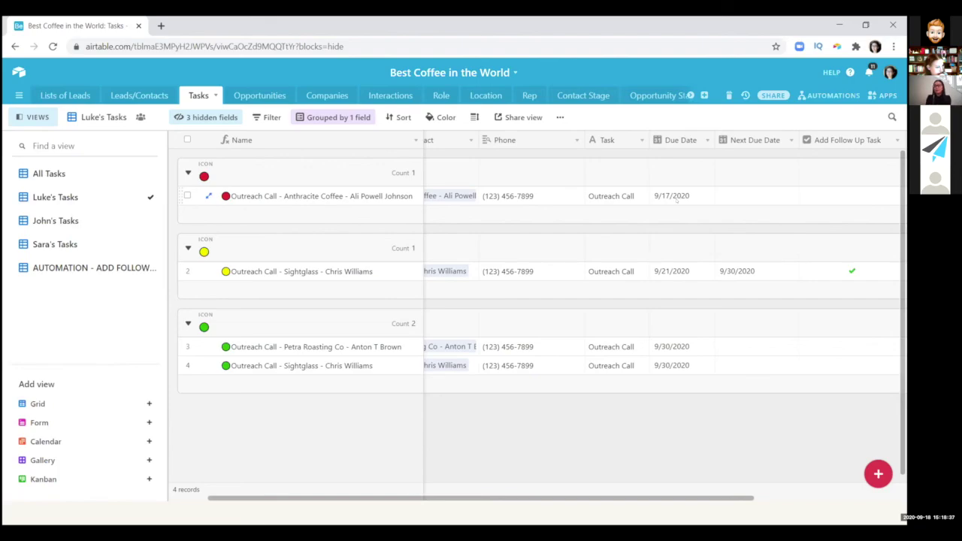
left_click(756, 200)
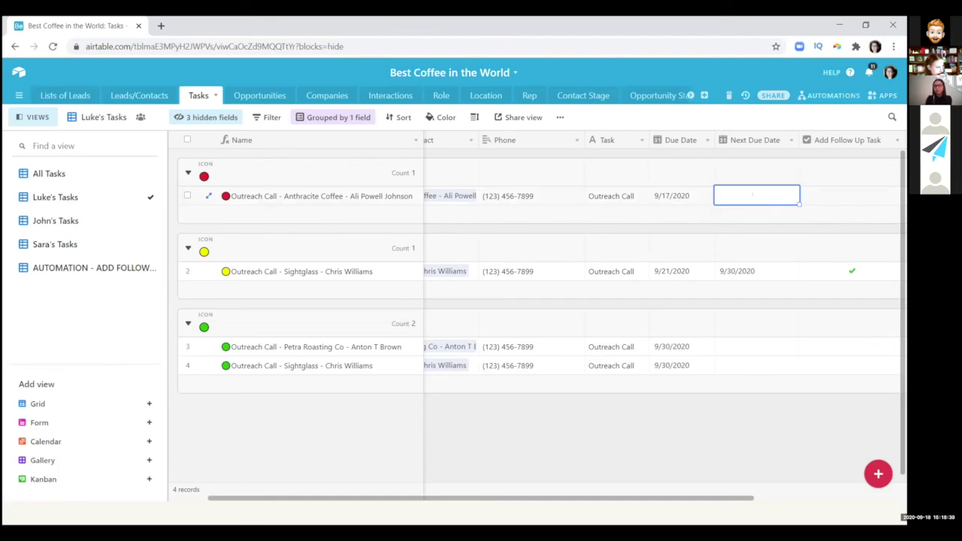
left_click(757, 200)
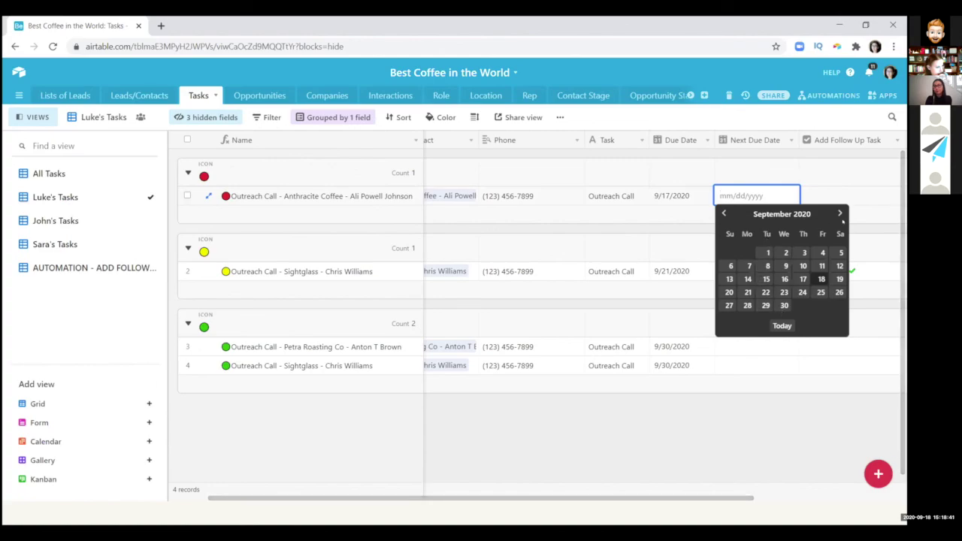
left_click(839, 214)
left_click(799, 254)
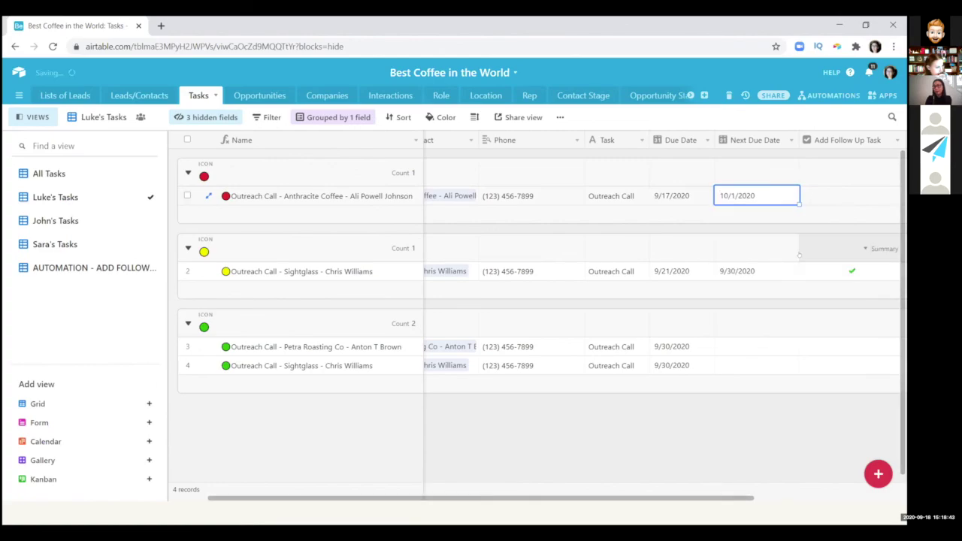
- Mark Add Follow Up Task for the overdue Anthracite Coffee outreach call and check the task list for its follow-up
left_click(847, 198)
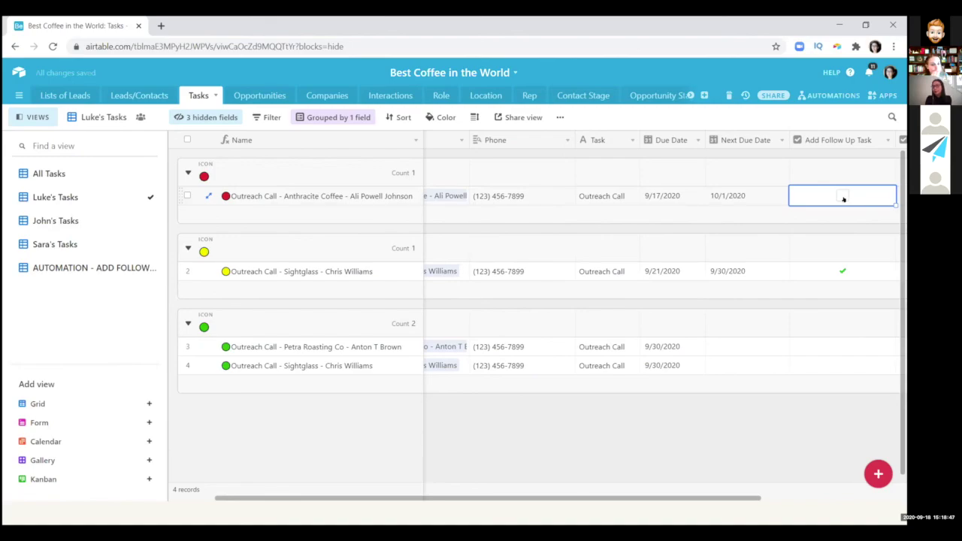
left_click(842, 197)
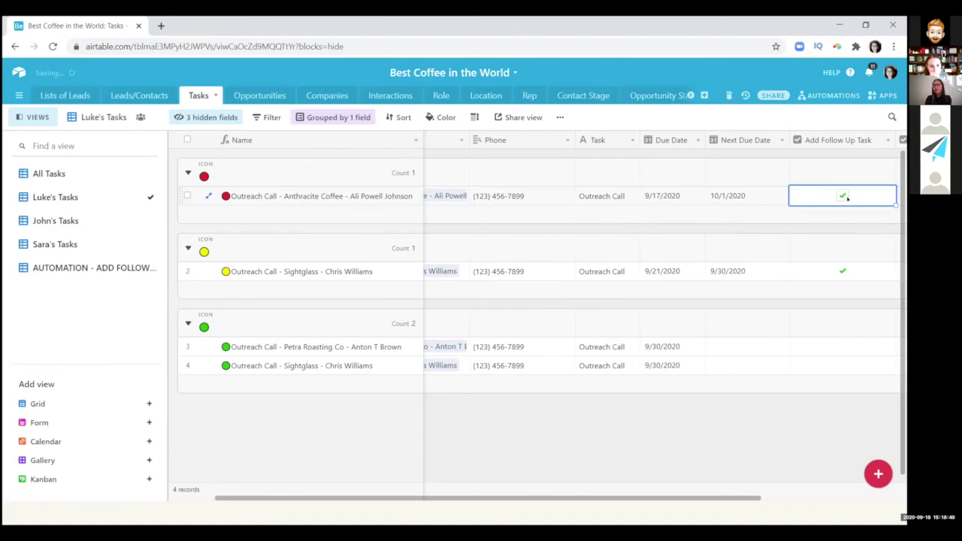
scroll(845, 198, "right", 2)
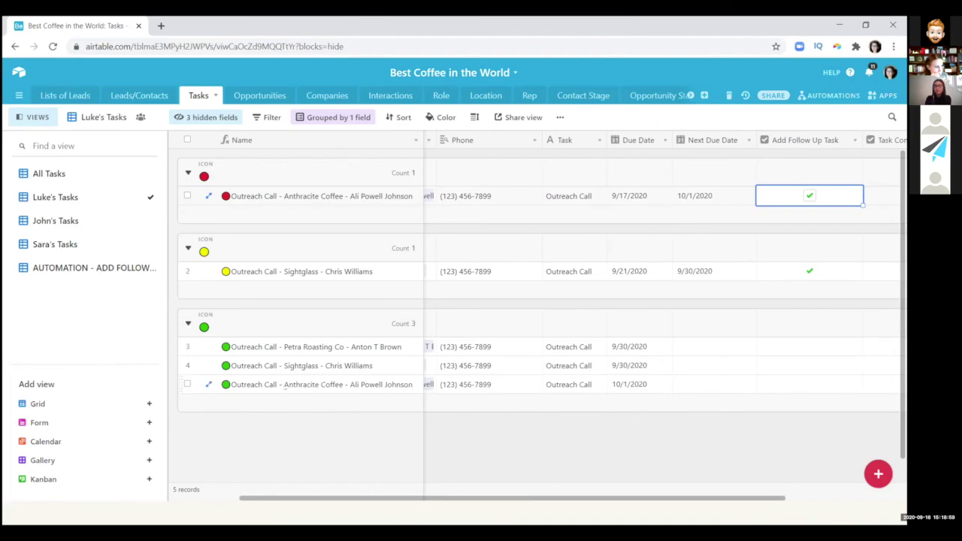
scroll(285, 386, "left", 3)
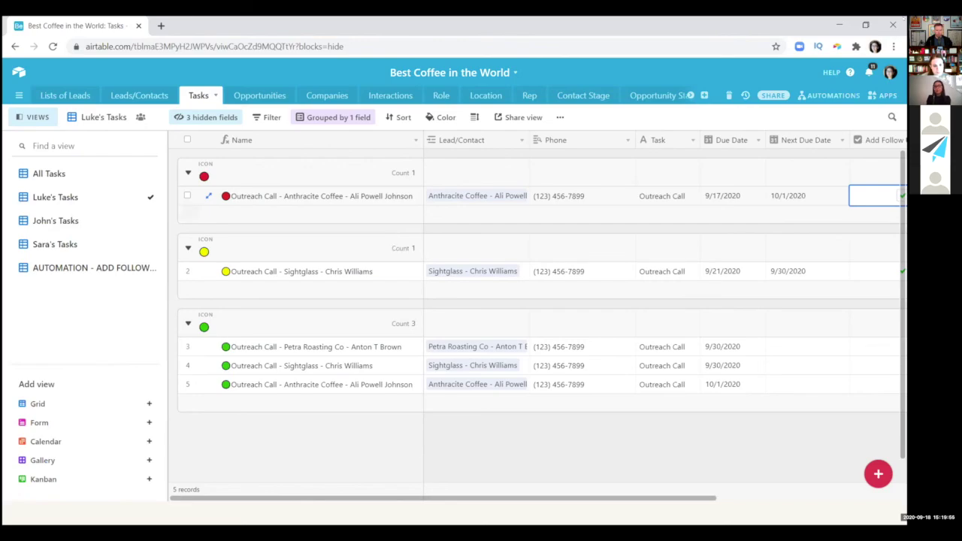
- Show the Number of Contacts per Rep chart beside the data and bring up the Opportunities table's Profit view at its deal amounts
key("Escape")
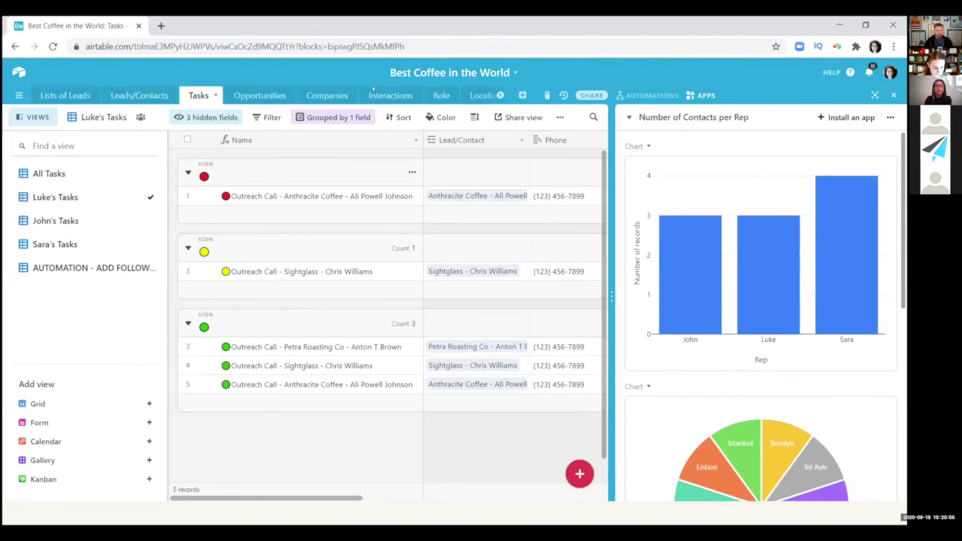
left_click(248, 101)
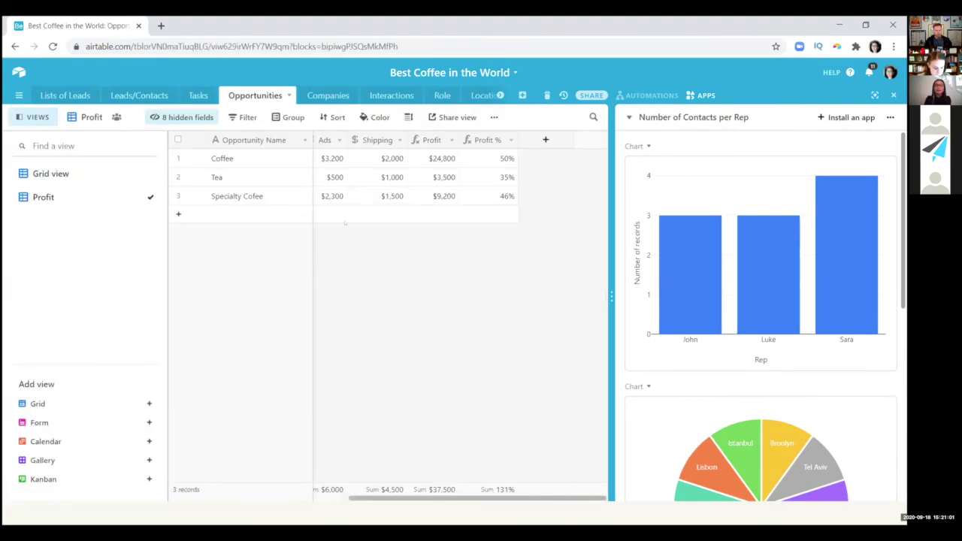
scroll(345, 223, "left", 1)
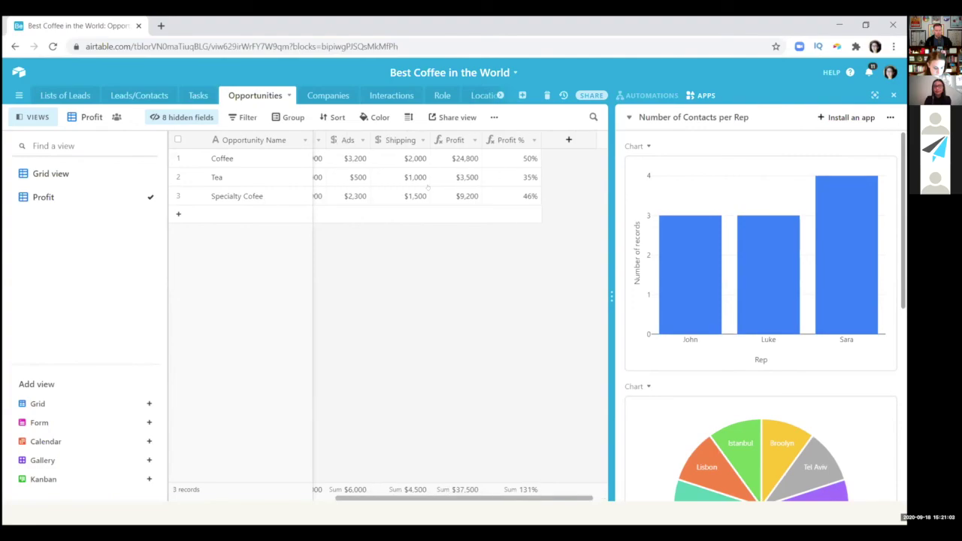
scroll(428, 187, "left", 5)
- Walk through the opportunities' deal amounts, and the Specialty Cofee record's COGS, ads, shipping, profit and profit percentage
left_click(451, 159)
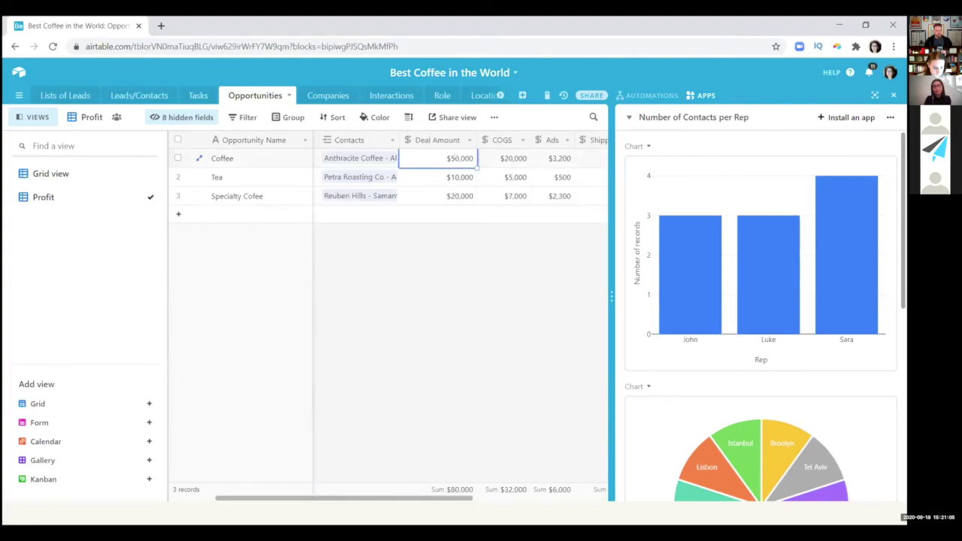
left_click(437, 177)
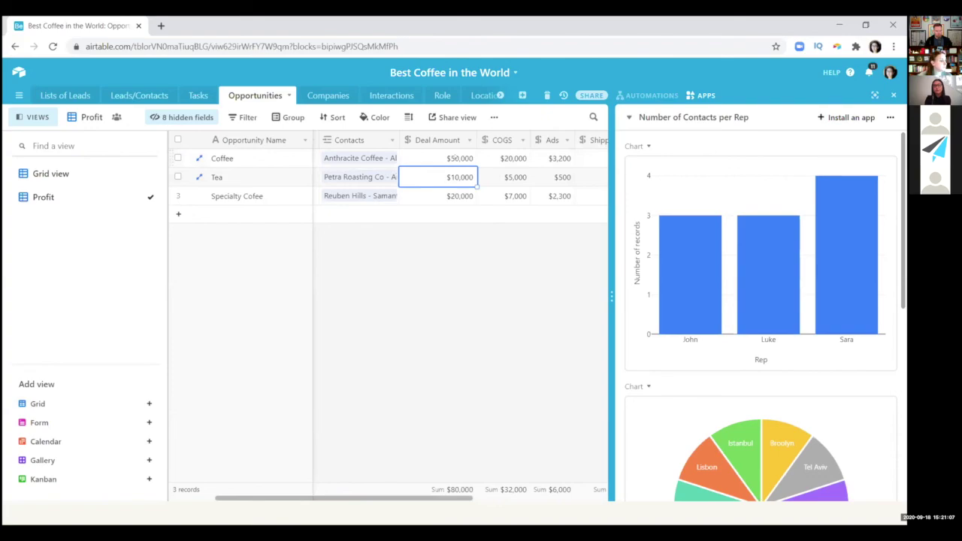
key("Down")
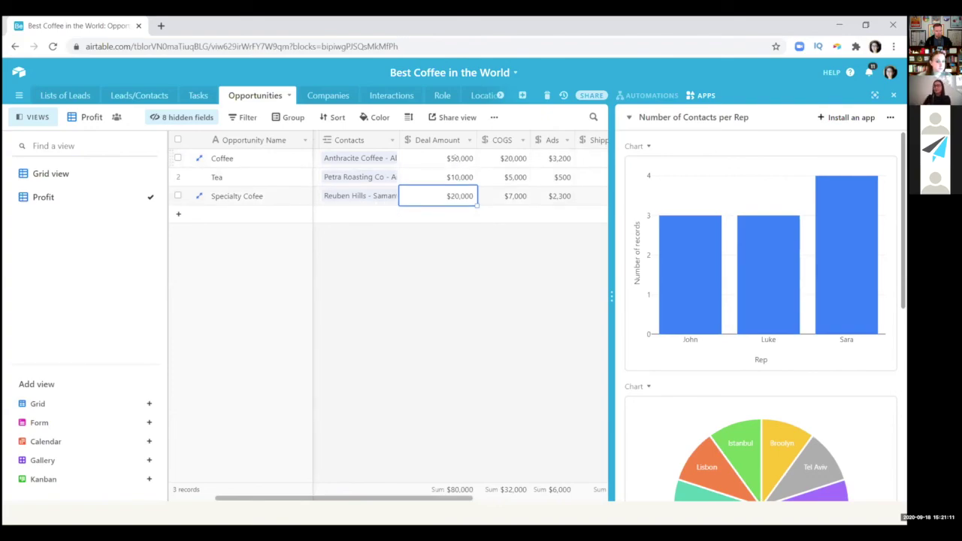
left_click(514, 196)
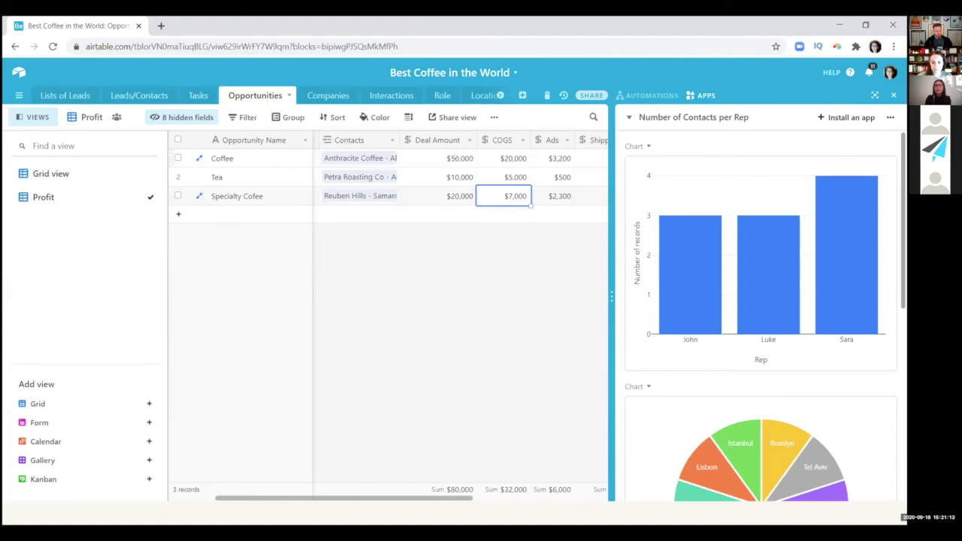
left_click(559, 195)
left_click(594, 195)
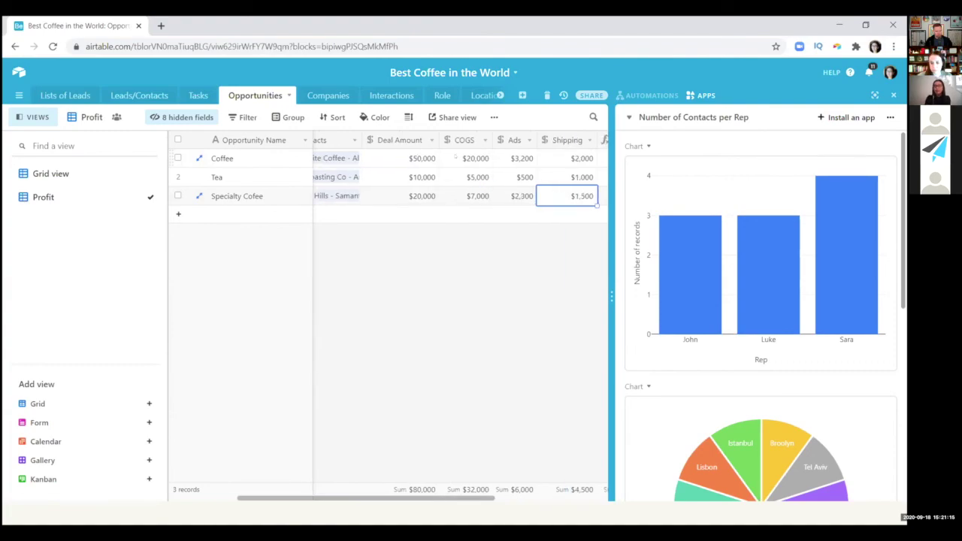
left_click(604, 196)
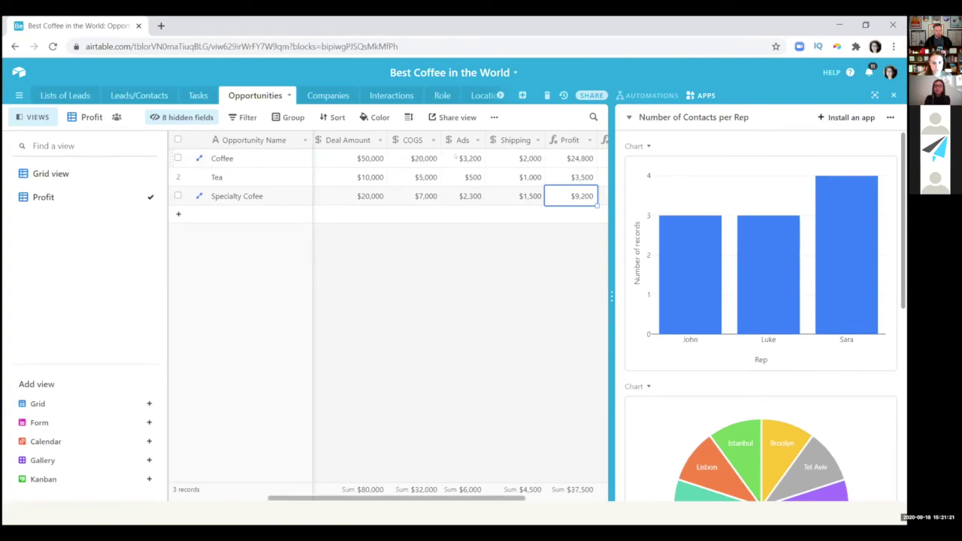
left_click(603, 195)
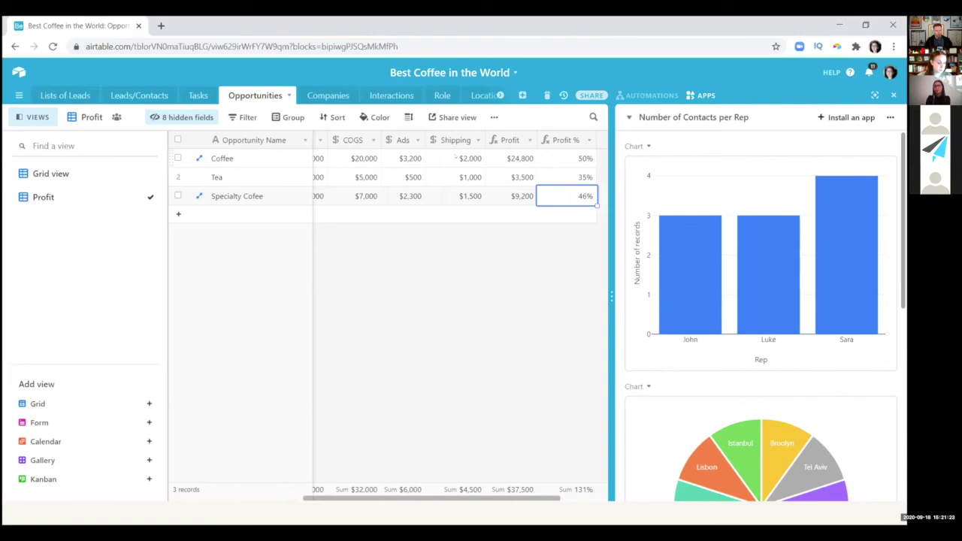